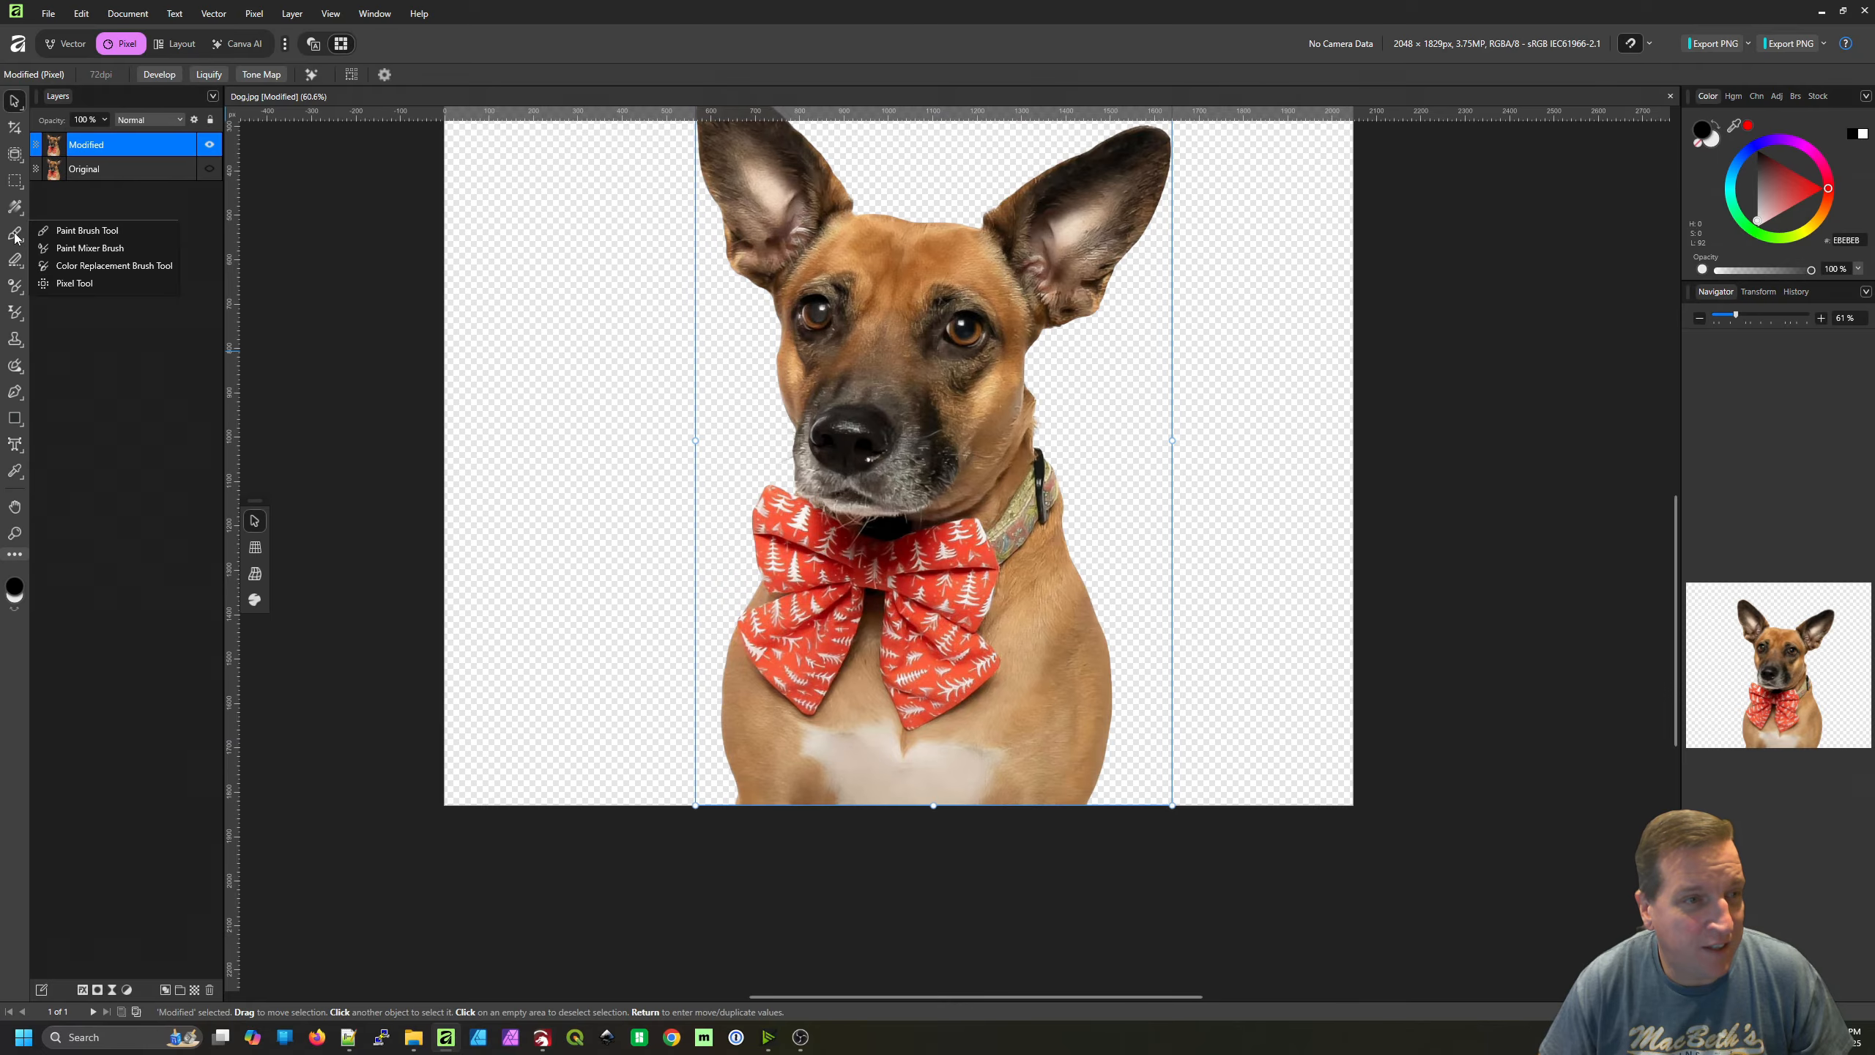
# Lighten the darker patches of the white chest fur on the Modified layer with the Dodge Brush
pyautogui.moveTo(13, 290)
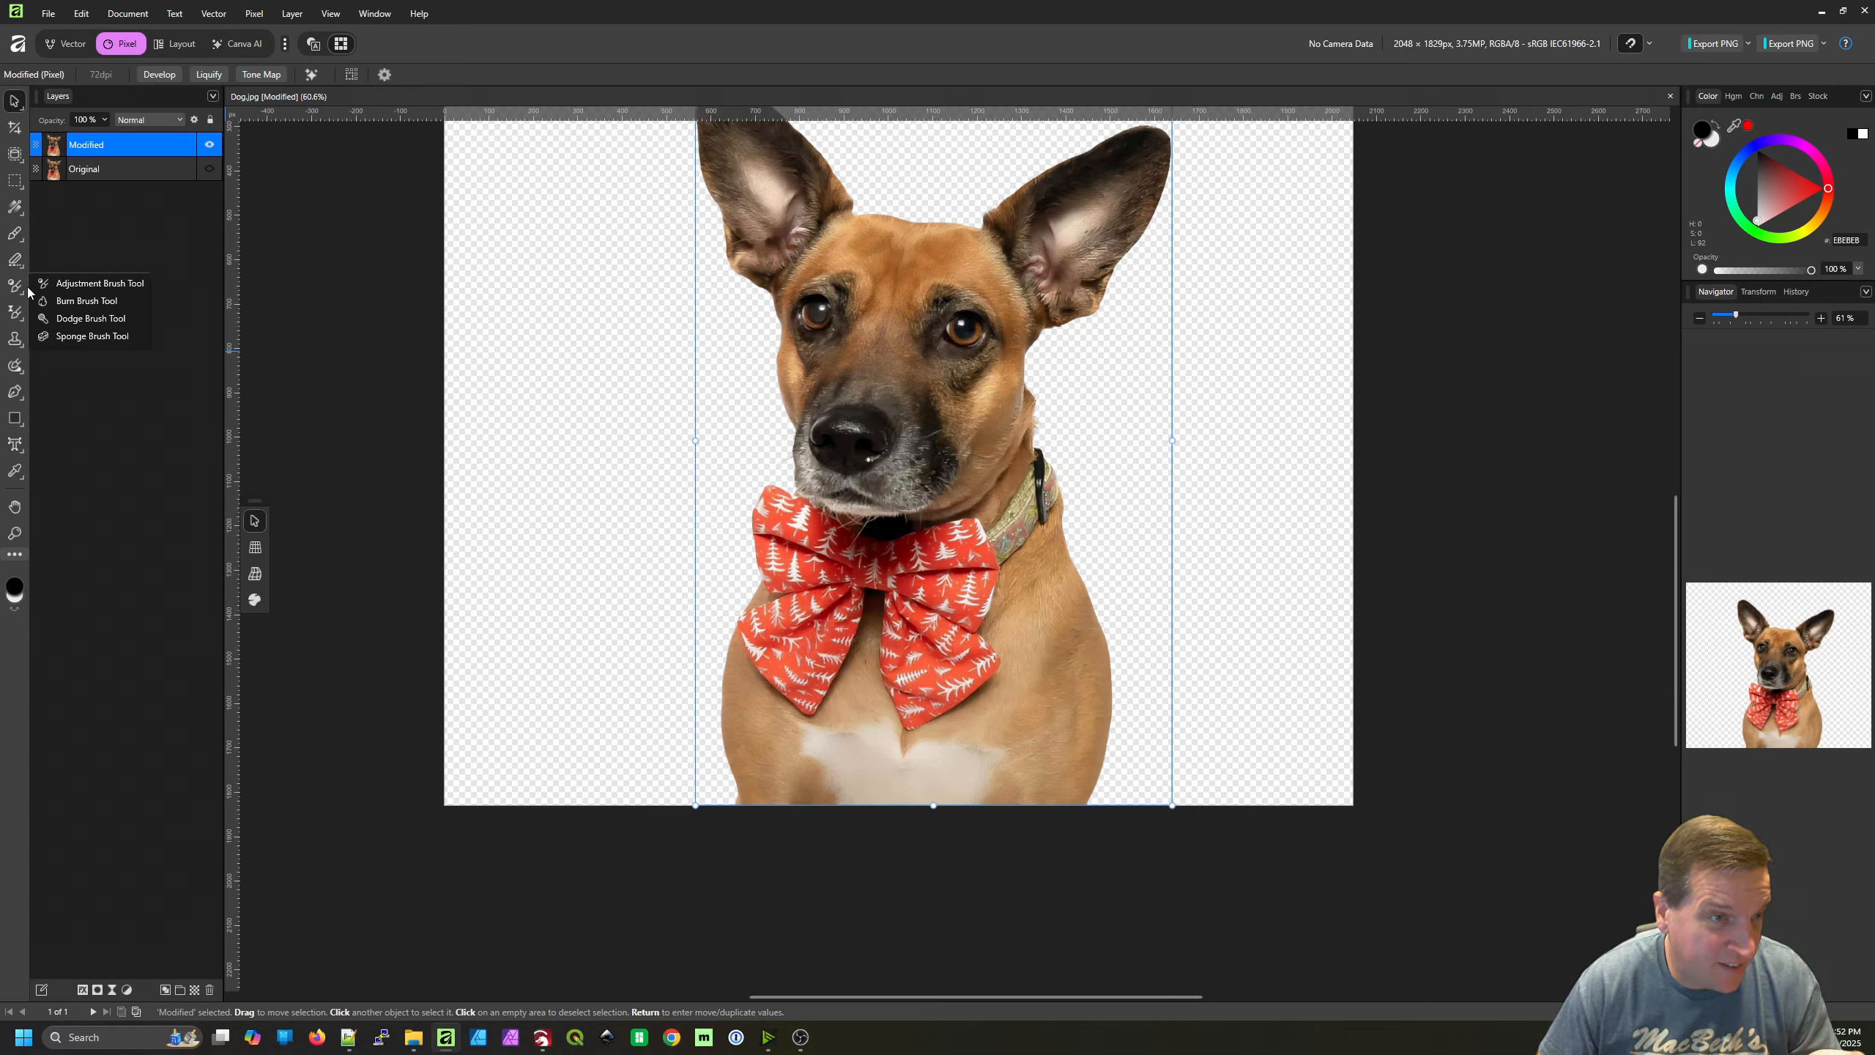
pyautogui.click(104, 319)
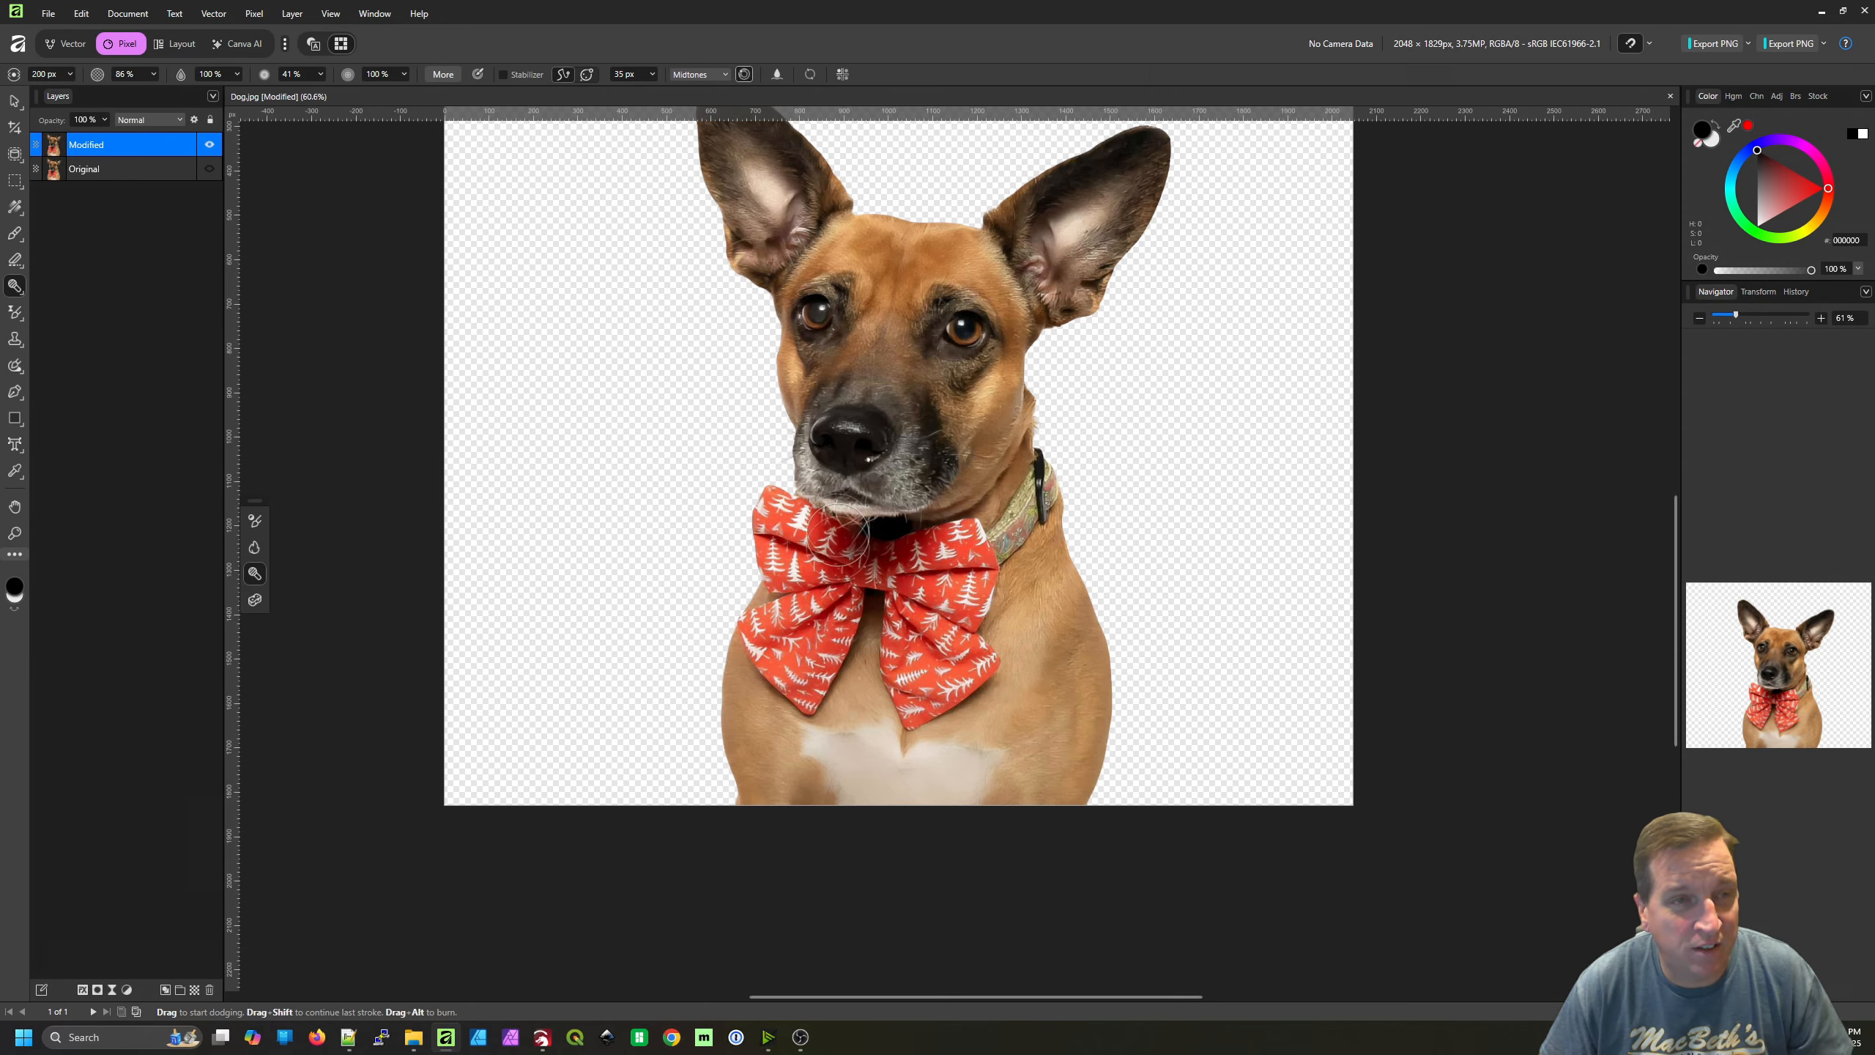
pyautogui.scroll(5, 919, 765)
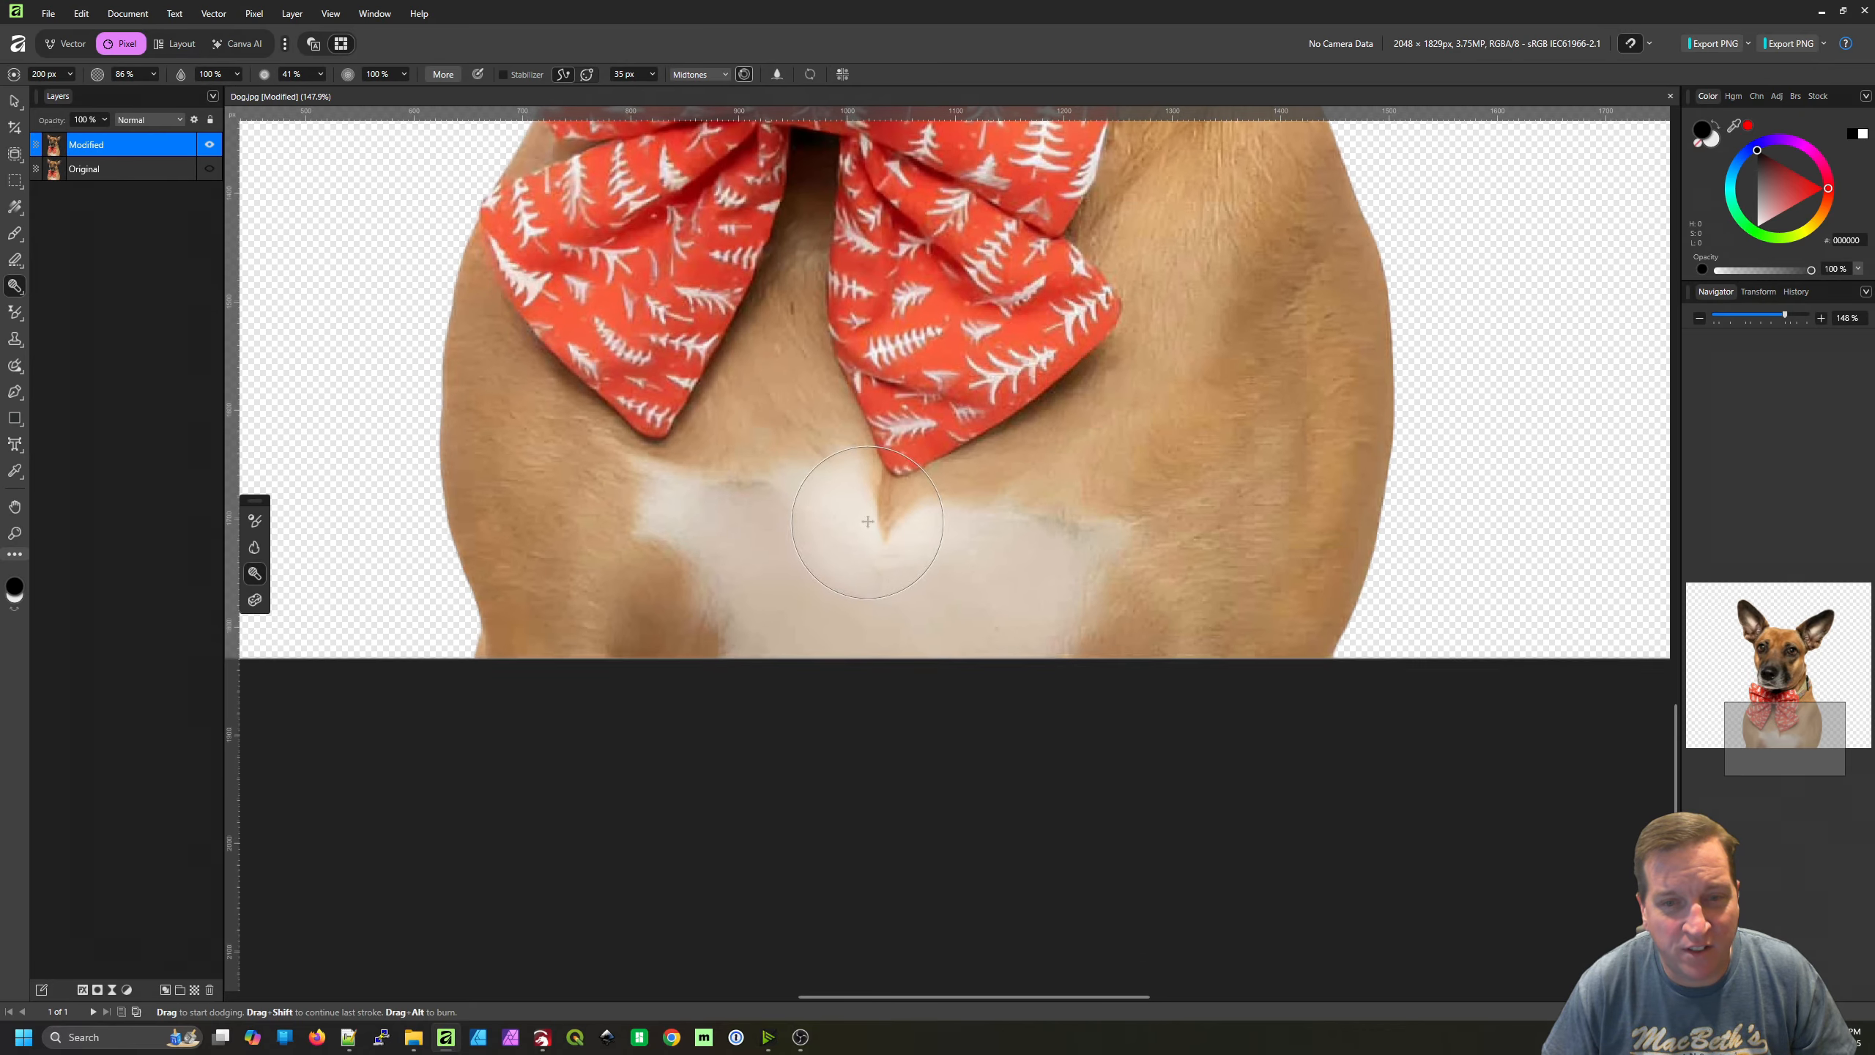
pyautogui.scroll(3, 803, 503)
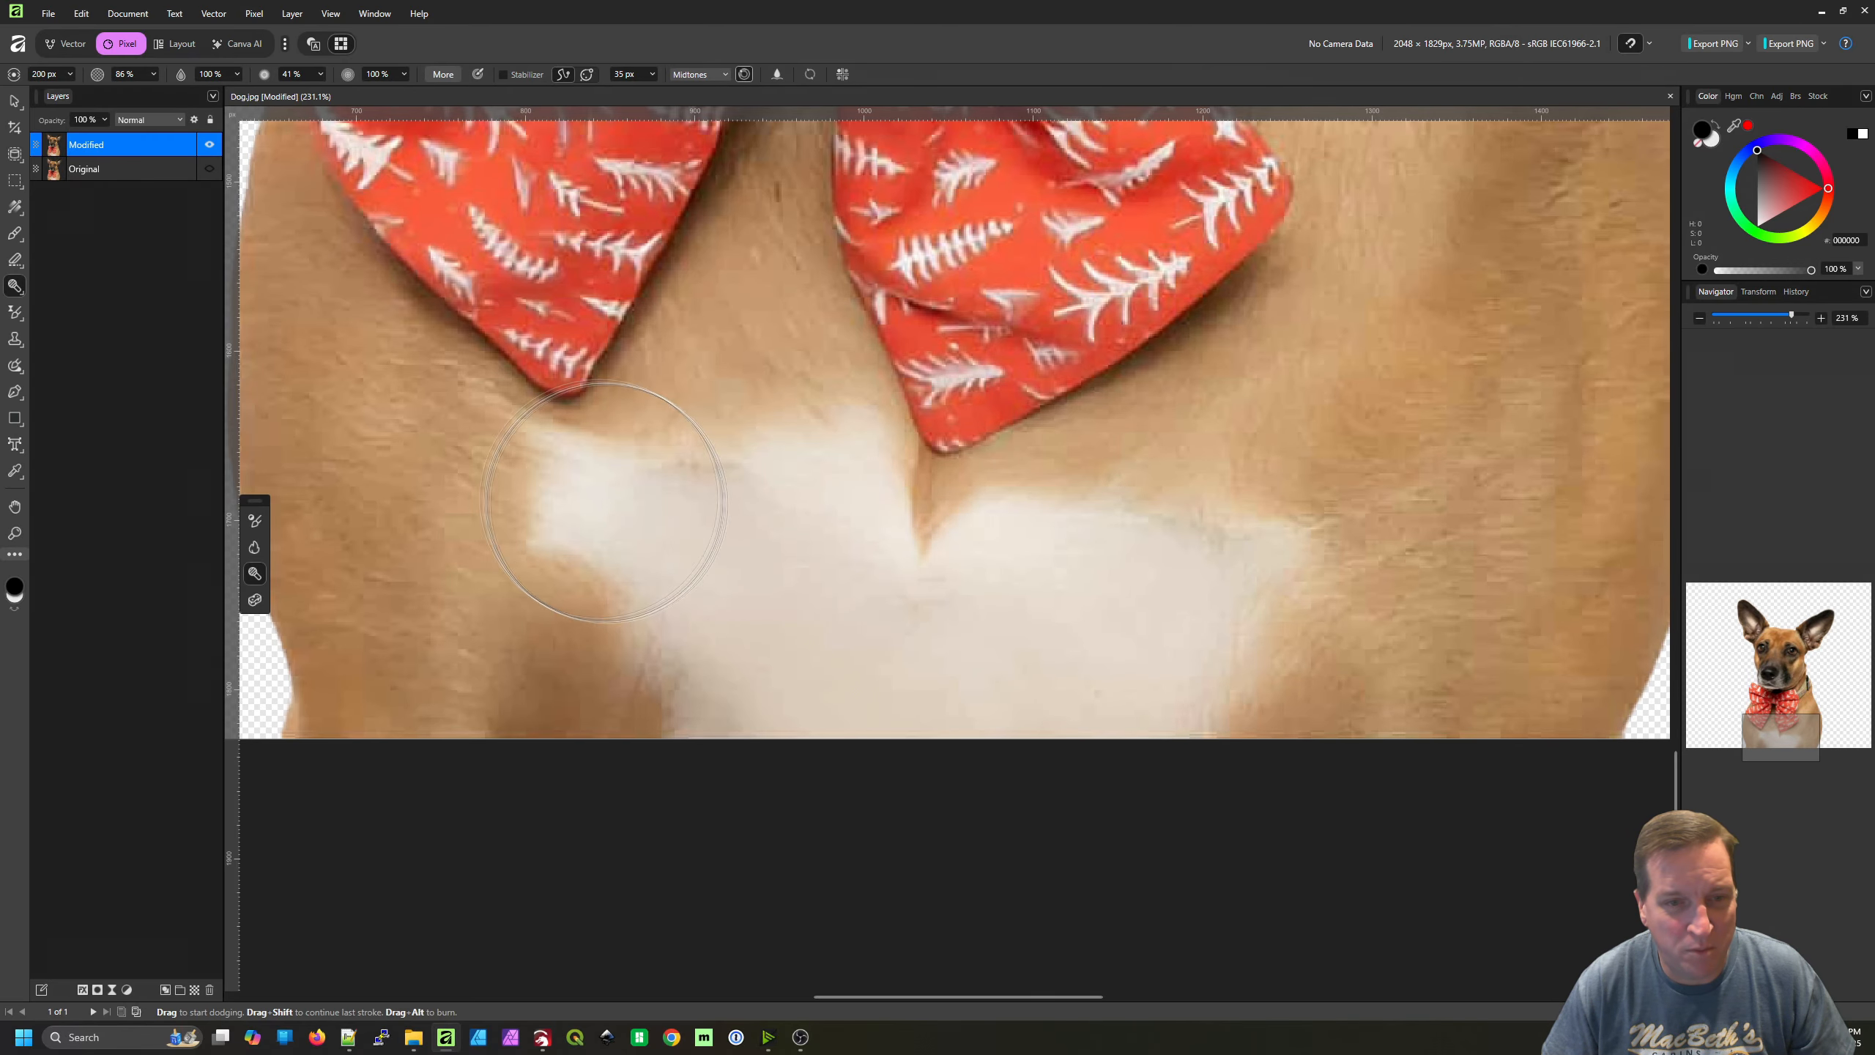
pyautogui.moveTo(599, 510); pyautogui.dragTo(582, 497)
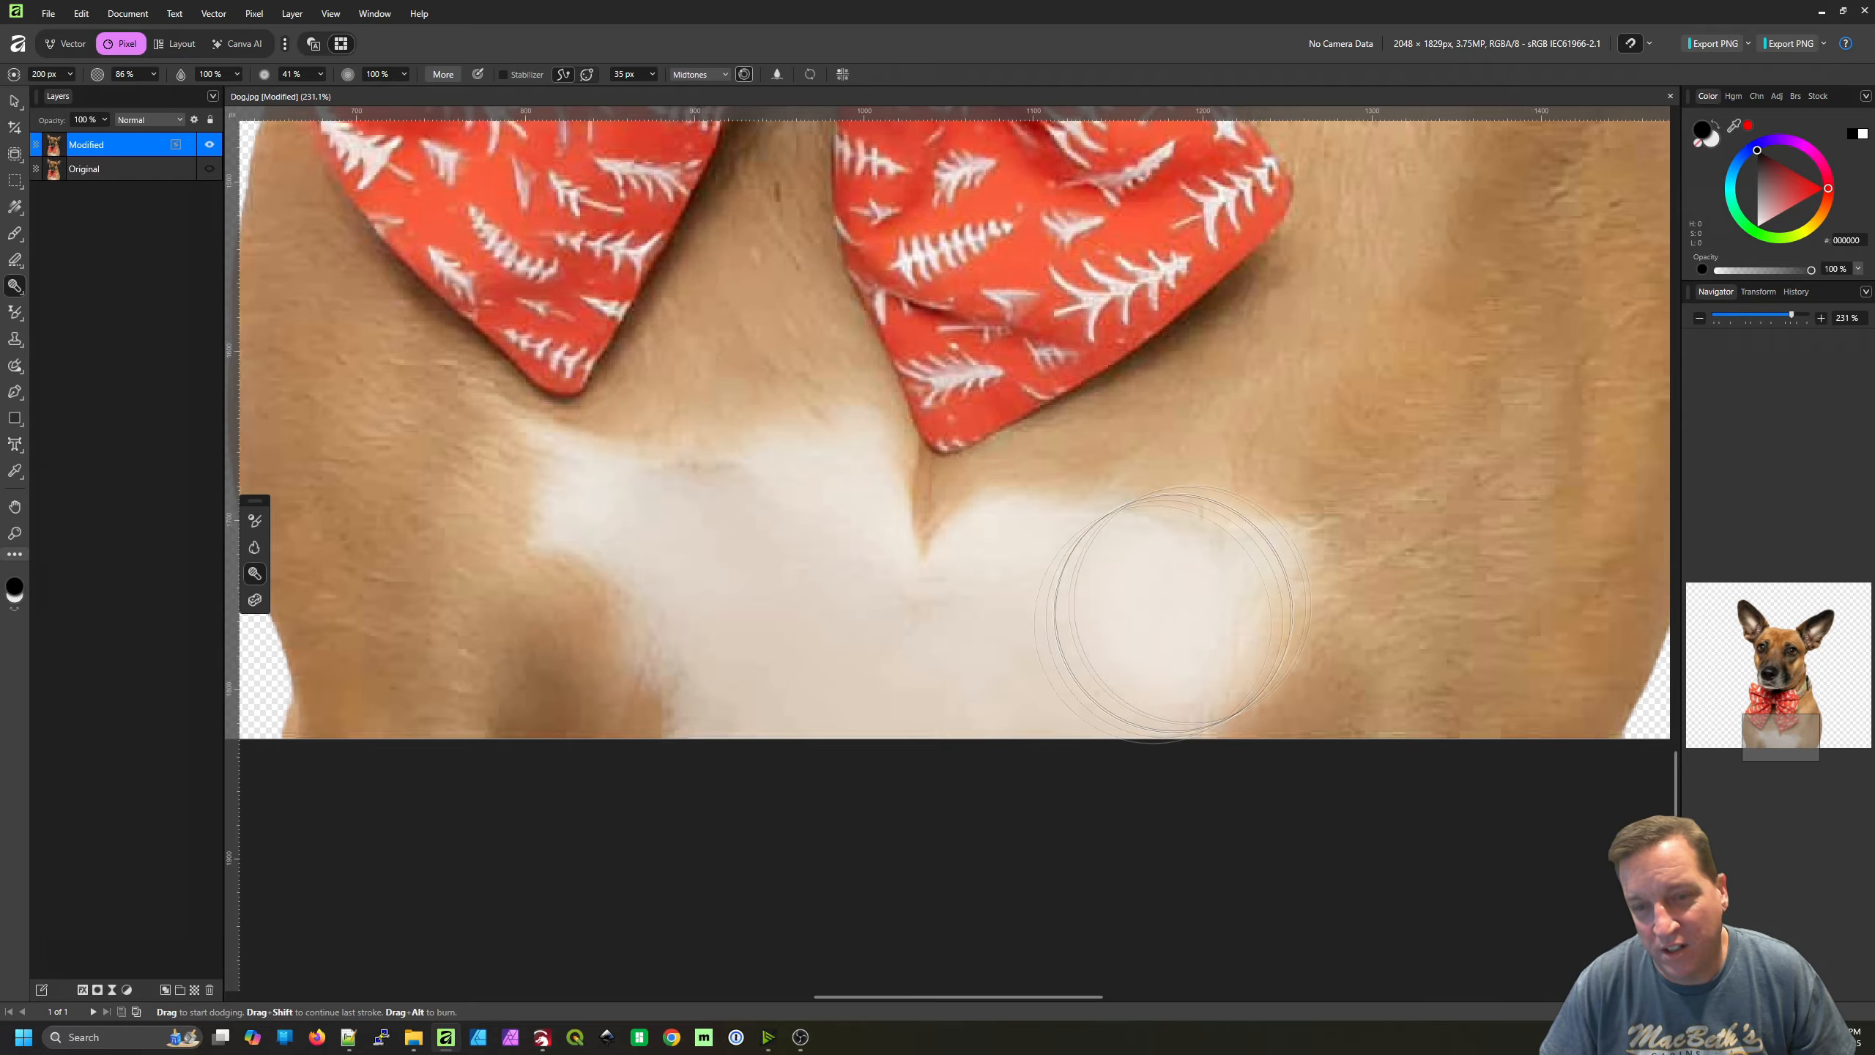
pyautogui.scroll(-5, 1095, 754)
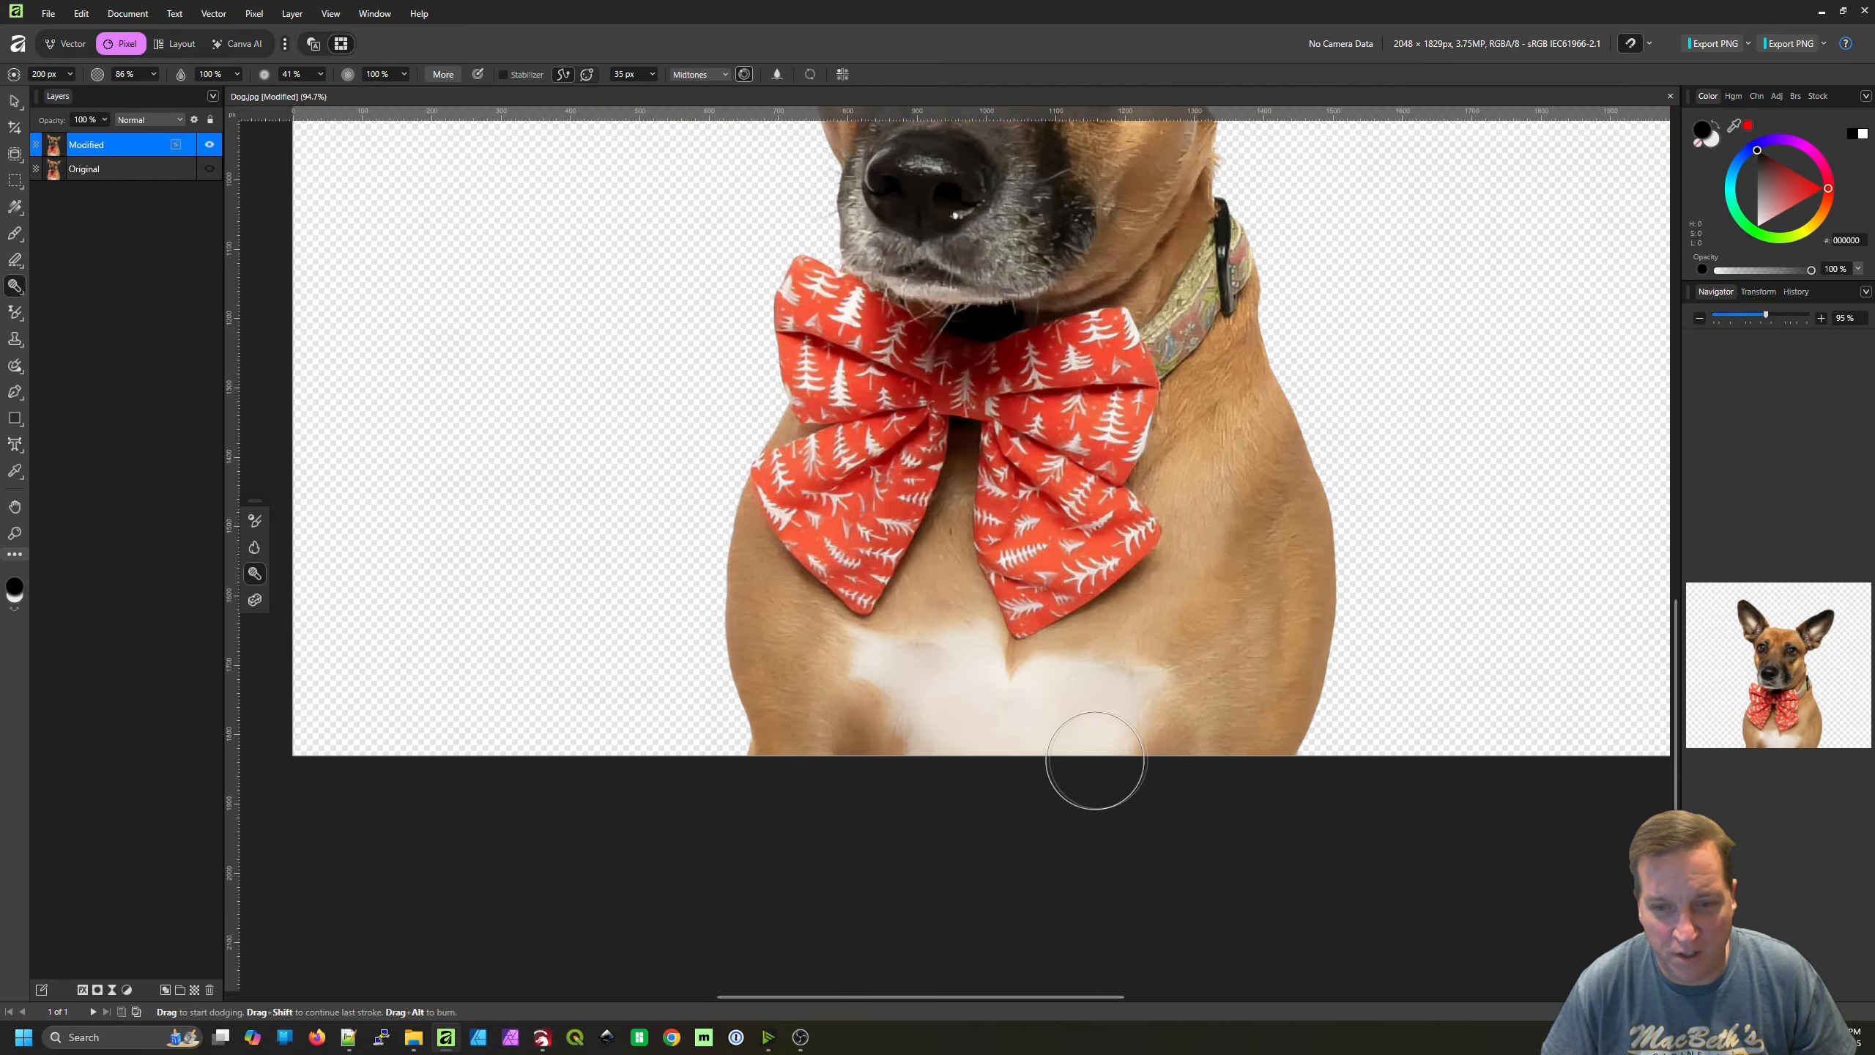
pyautogui.moveTo(1072, 797)
pyautogui.mouseDown()
pyautogui.moveTo(1045, 748)
pyautogui.moveTo(1022, 869)
pyautogui.mouseUp()
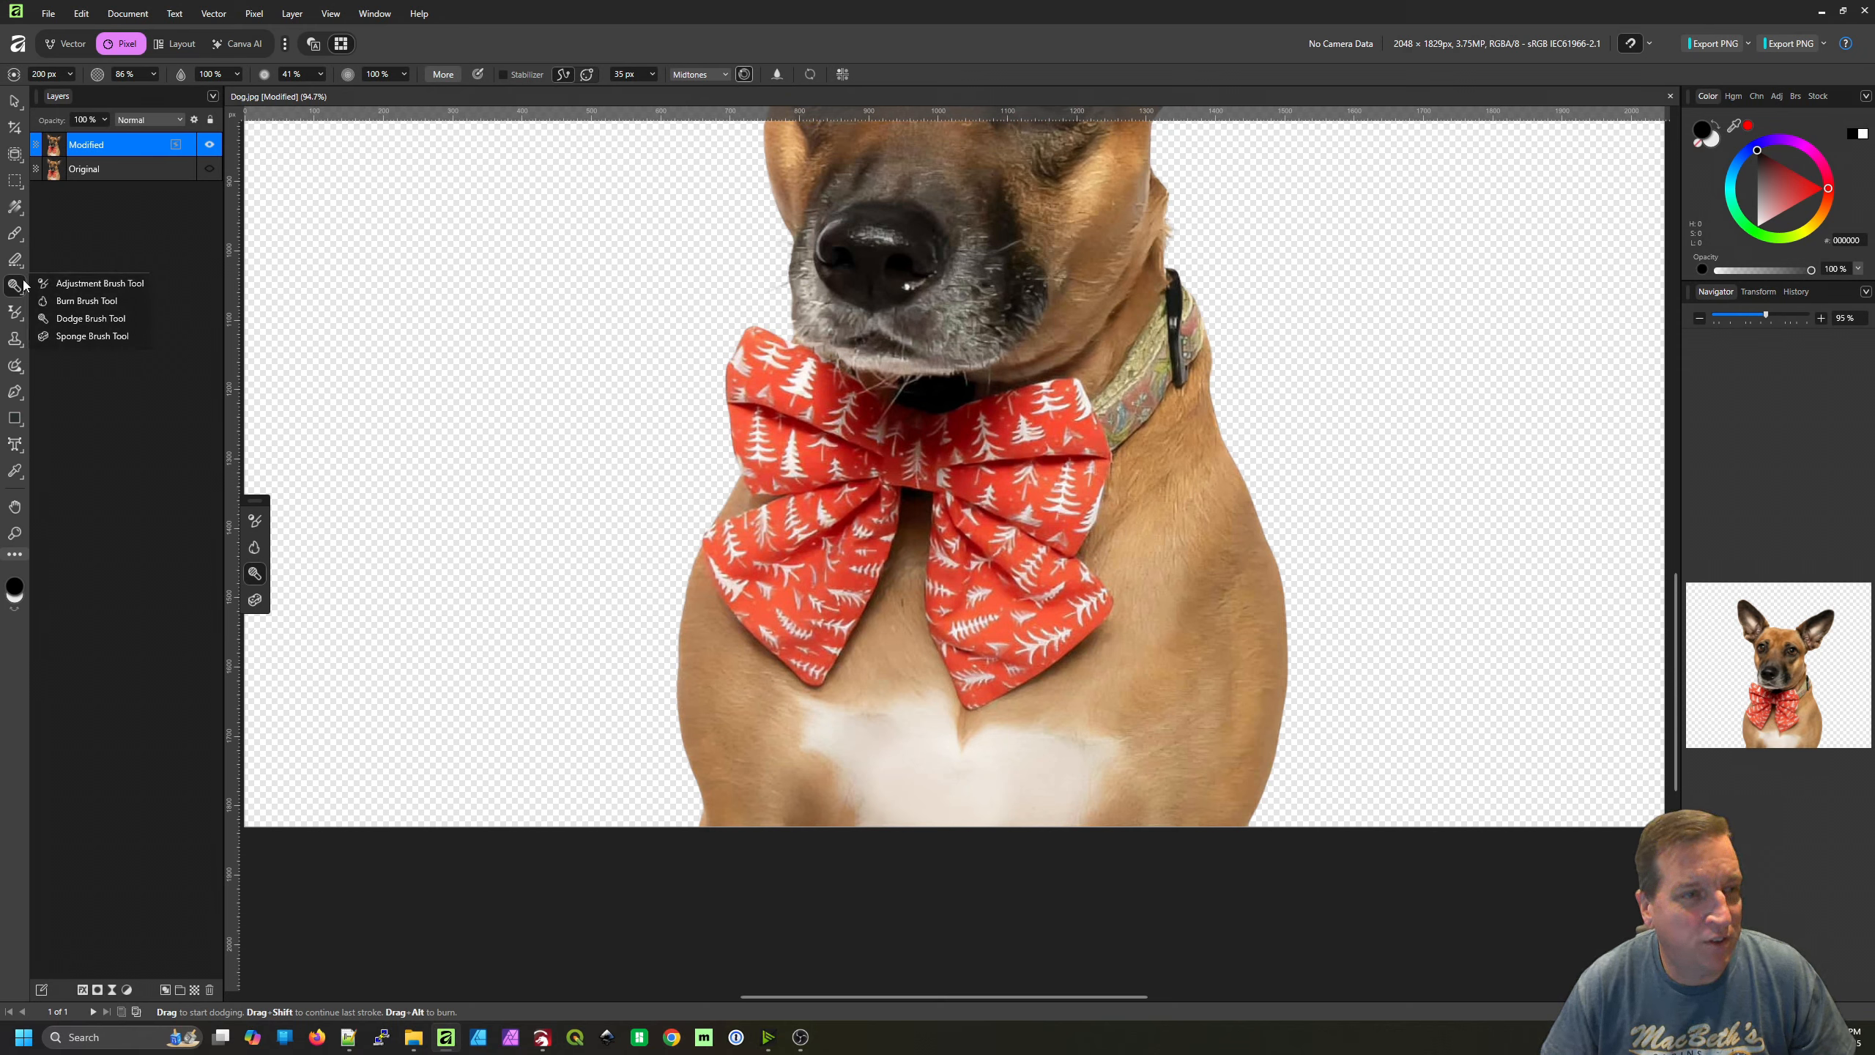
# Darken the brown fur across the dog's chest, shoulders and body edges around the bow tie with the Burn Brush
pyautogui.click(73, 301)
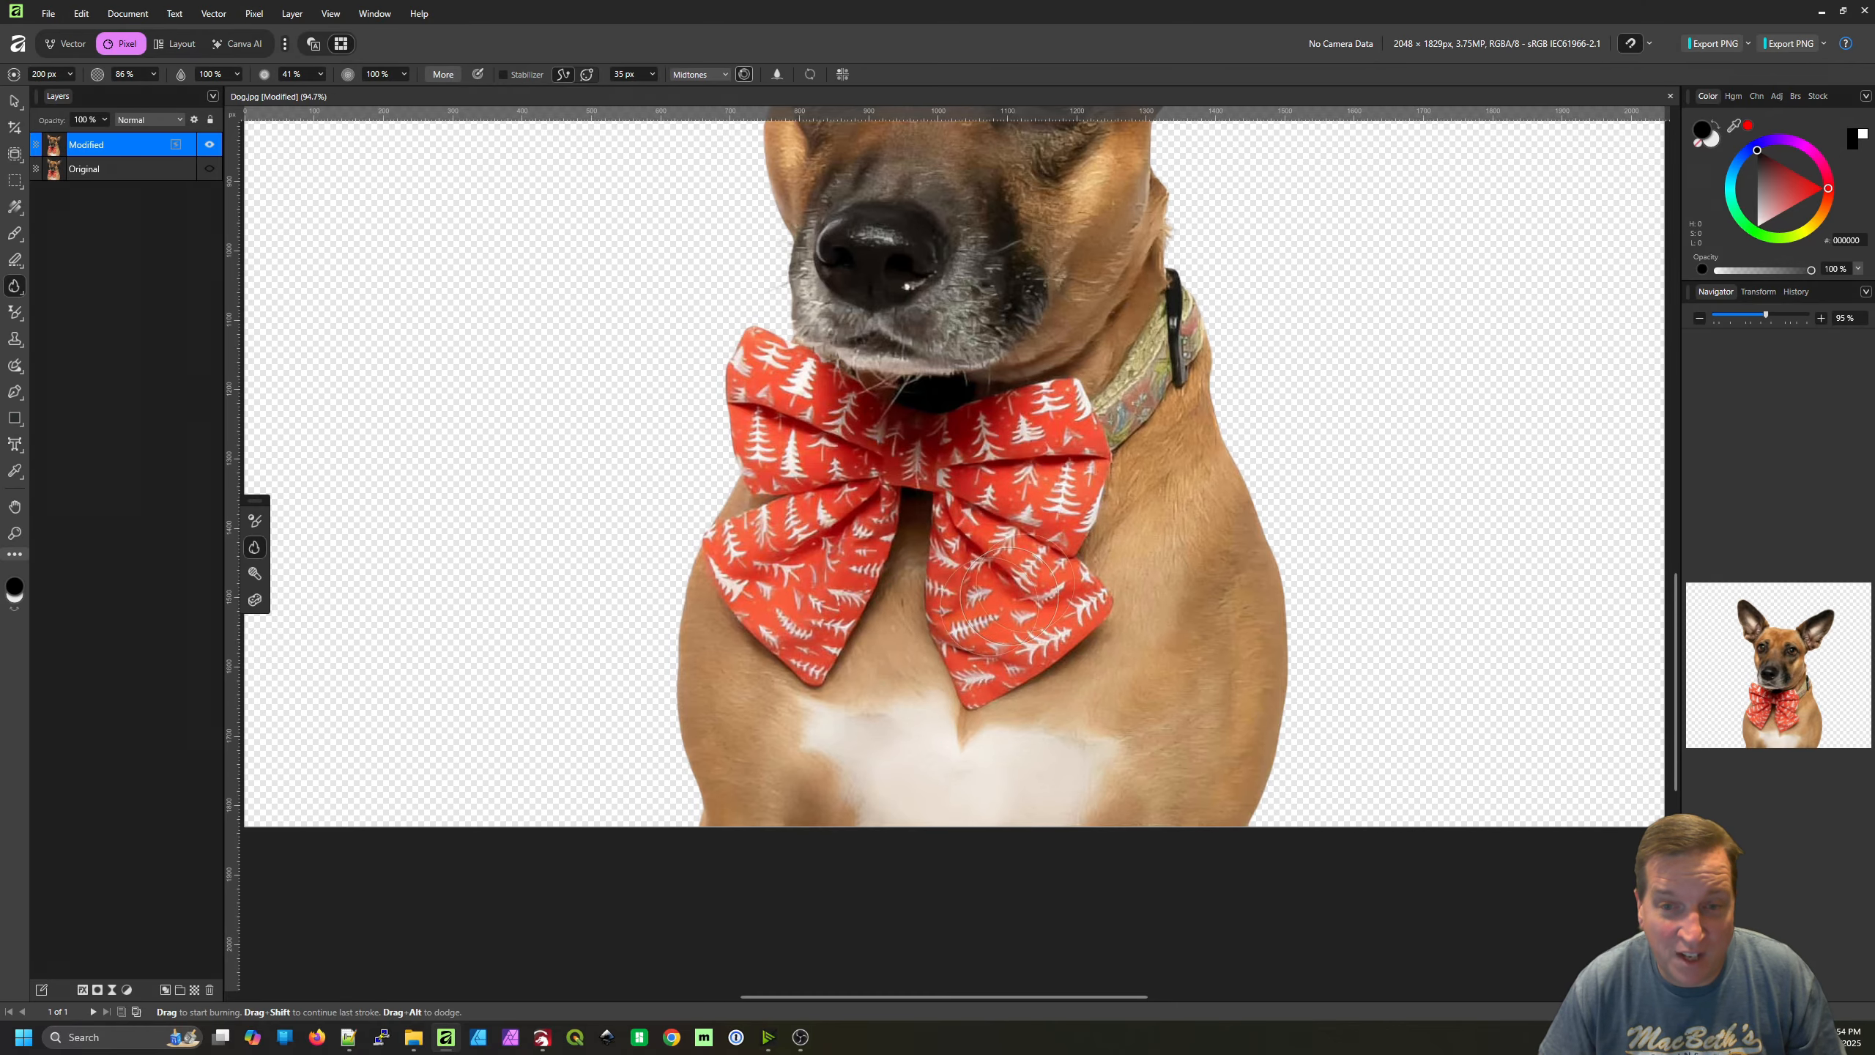
pyautogui.scroll(5, 1197, 517)
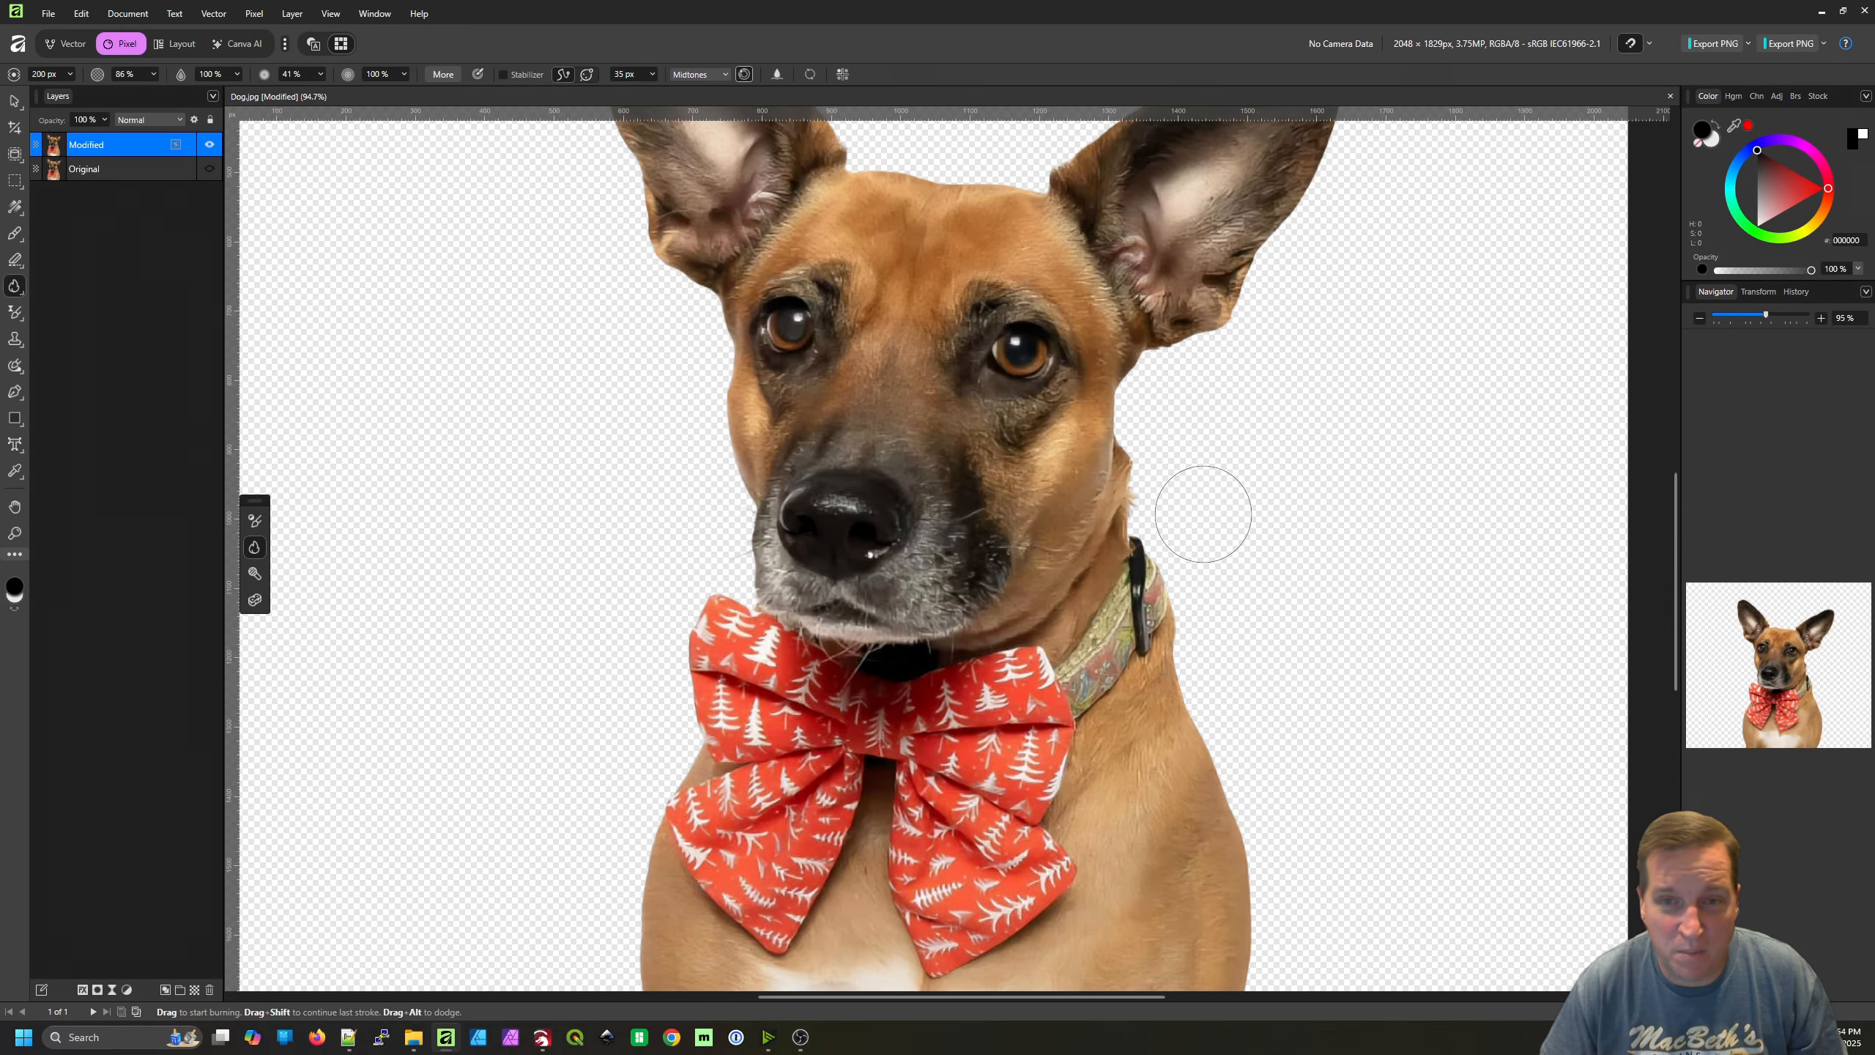
pyautogui.scroll(2, 1204, 513)
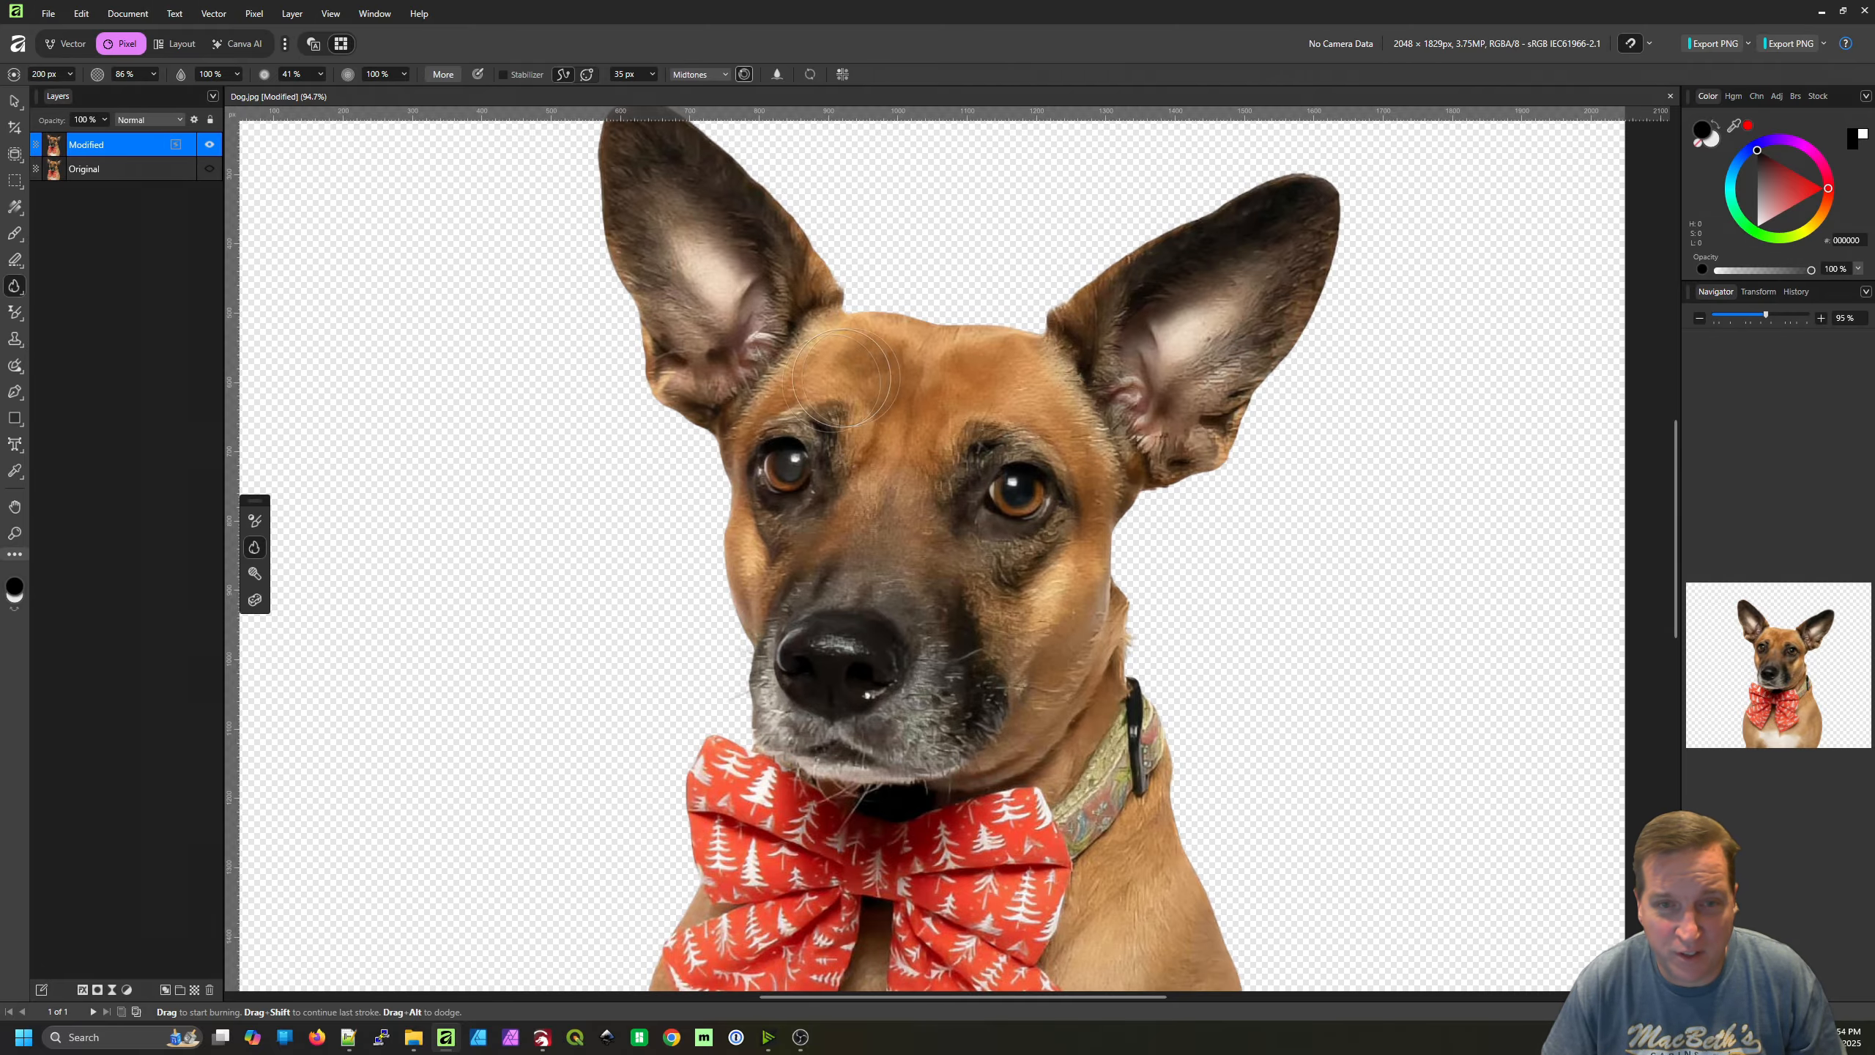
pyautogui.moveTo(953, 620); pyautogui.dragTo(1081, 185)
pyautogui.moveTo(906, 683); pyautogui.dragTo(832, 560)
pyautogui.scroll(1, 833, 560)
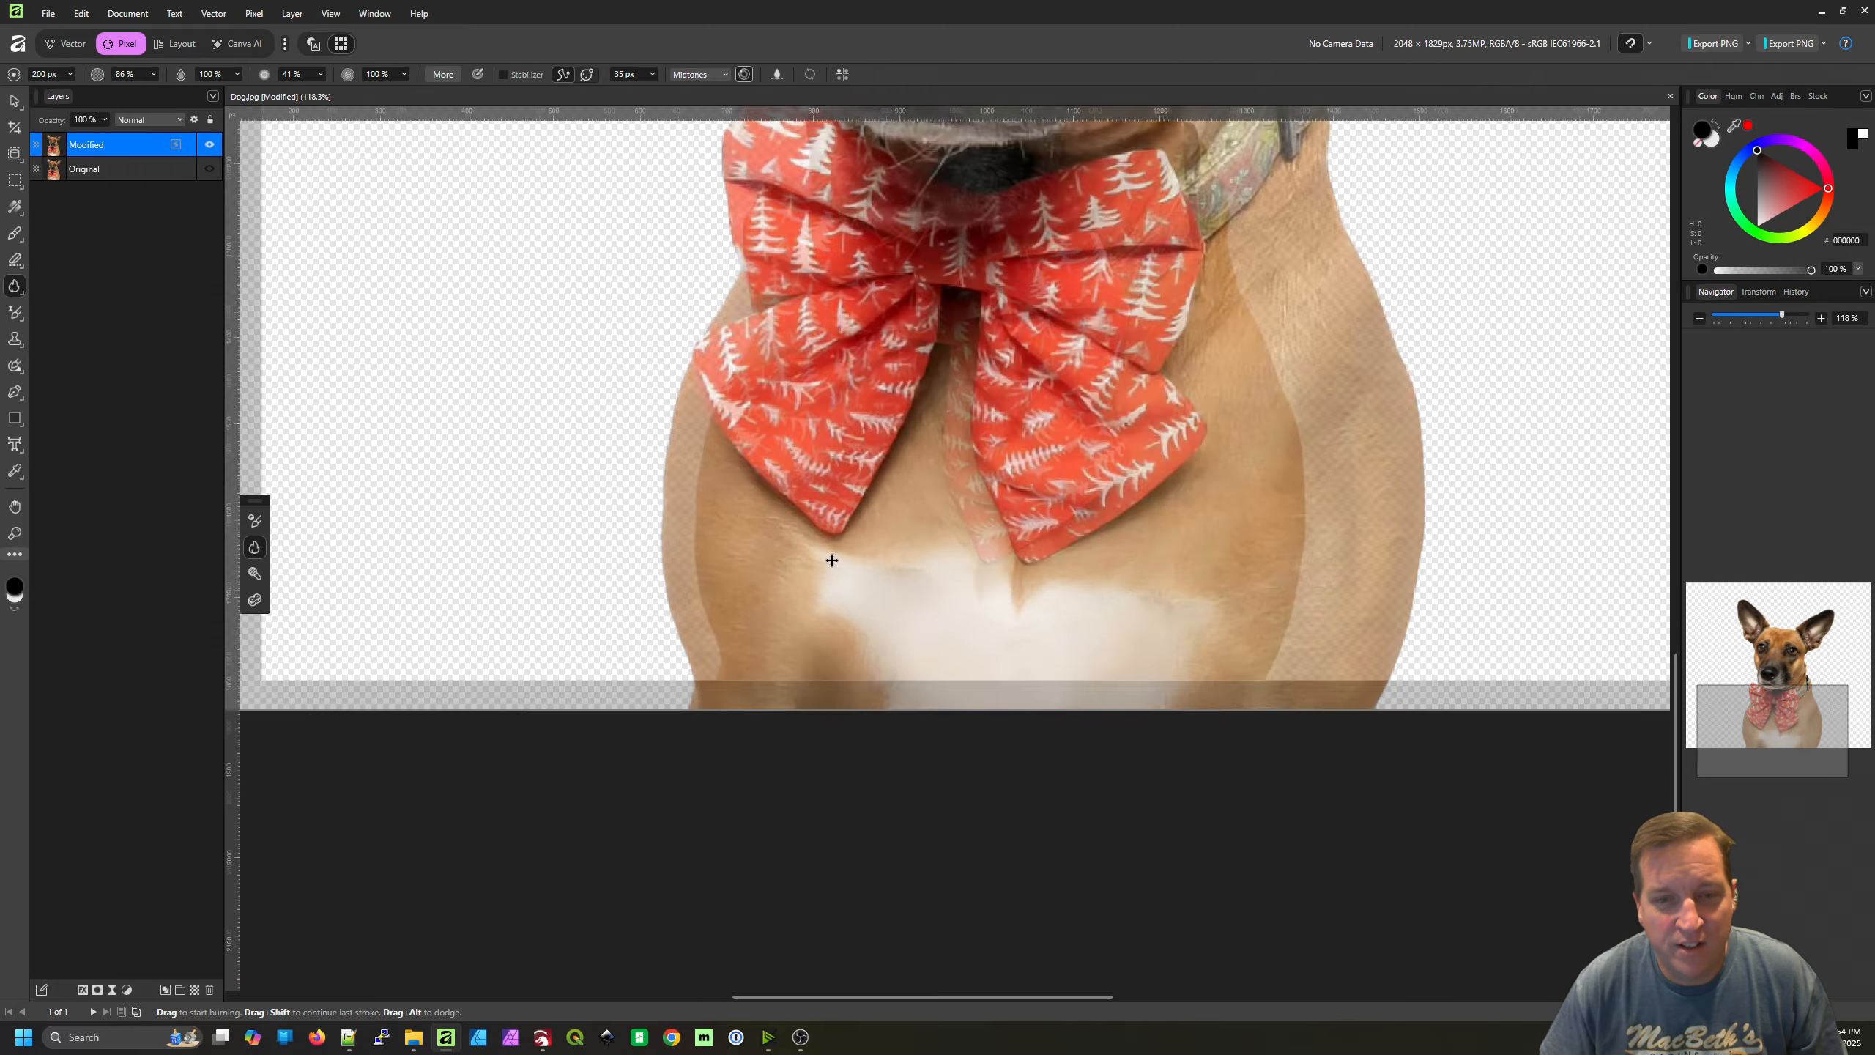
pyautogui.scroll(1, 832, 560)
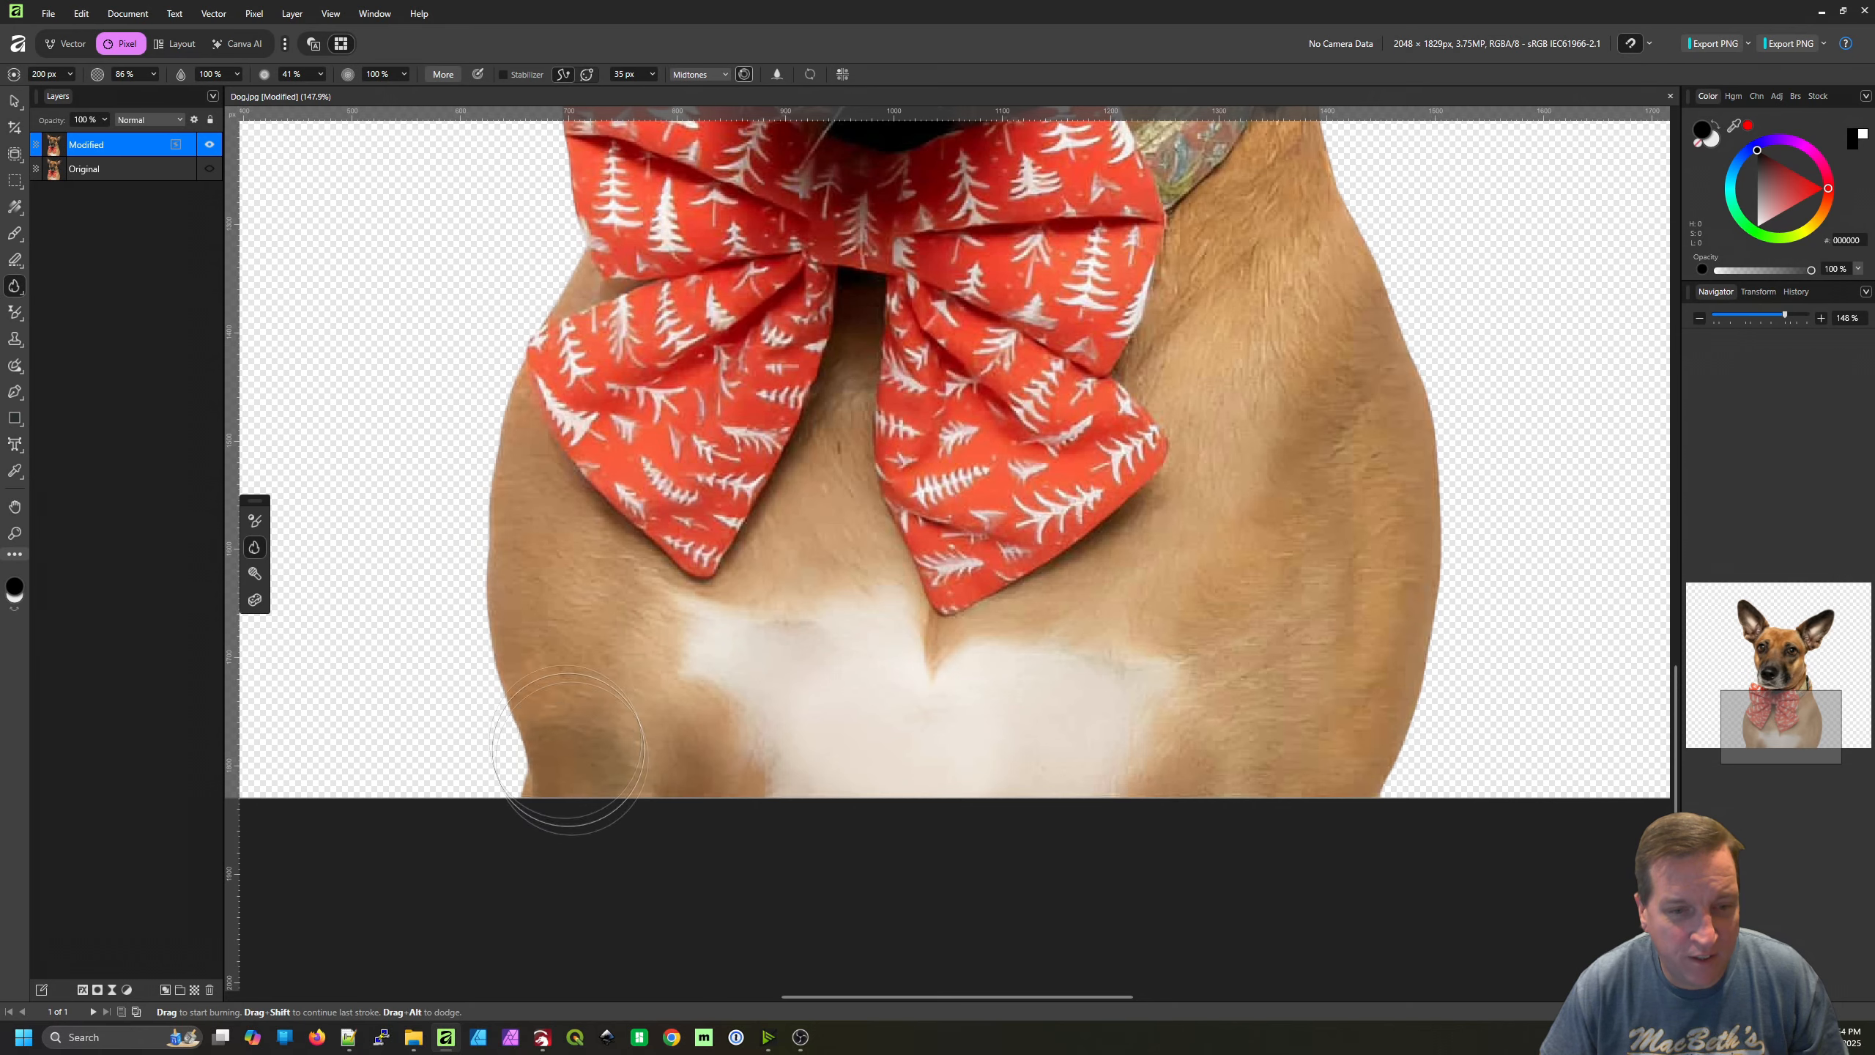
pyautogui.moveTo(568, 752)
pyautogui.mouseDown()
pyautogui.moveTo(486, 449)
pyautogui.moveTo(526, 539)
pyautogui.moveTo(631, 624)
pyautogui.moveTo(635, 724)
pyautogui.moveTo(688, 784)
pyautogui.moveTo(644, 703)
pyautogui.moveTo(789, 562)
pyautogui.moveTo(838, 462)
pyautogui.moveTo(840, 382)
pyautogui.moveTo(817, 565)
pyautogui.moveTo(873, 619)
pyautogui.moveTo(1012, 684)
pyautogui.moveTo(956, 680)
pyautogui.moveTo(1096, 619)
pyautogui.moveTo(1233, 495)
pyautogui.moveTo(1232, 422)
pyautogui.moveTo(1198, 353)
pyautogui.moveTo(1260, 192)
pyautogui.moveTo(1272, 257)
pyautogui.mouseUp()
pyautogui.moveTo(1310, 323)
pyautogui.mouseDown()
pyautogui.moveTo(1288, 407)
pyautogui.moveTo(1226, 479)
pyautogui.mouseUp()
pyautogui.moveTo(1225, 305)
pyautogui.mouseDown()
pyautogui.moveTo(1312, 371)
pyautogui.moveTo(1276, 417)
pyautogui.moveTo(1342, 676)
pyautogui.moveTo(1330, 798)
pyautogui.moveTo(1259, 886)
pyautogui.moveTo(1198, 922)
pyautogui.moveTo(1167, 889)
pyautogui.moveTo(1168, 733)
pyautogui.moveTo(1009, 761)
pyautogui.moveTo(1155, 480)
pyautogui.mouseUp()
pyautogui.moveTo(1354, 782)
pyautogui.mouseDown()
pyautogui.moveTo(1344, 726)
pyautogui.moveTo(1337, 620)
pyautogui.mouseUp()
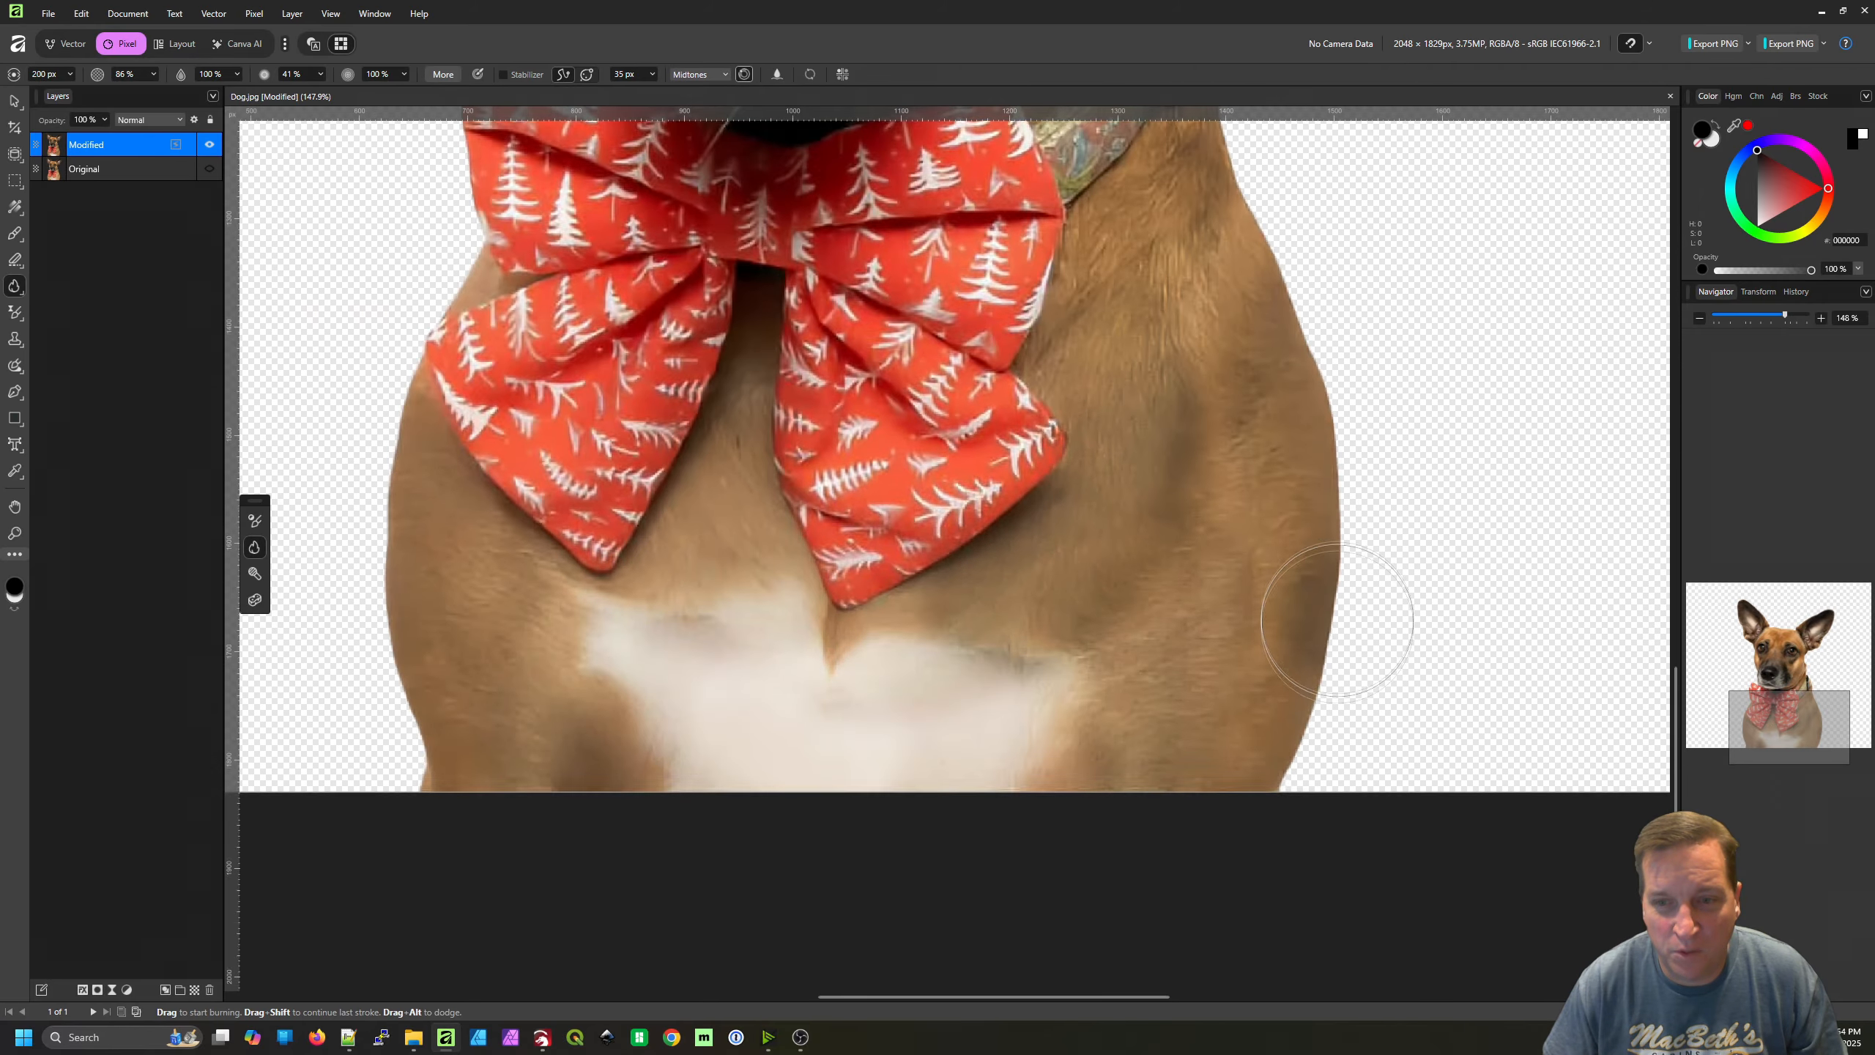
# Examine the shading of the whole dog cutout, then look closely at the ears and head
pyautogui.scroll(-6, 1337, 620)
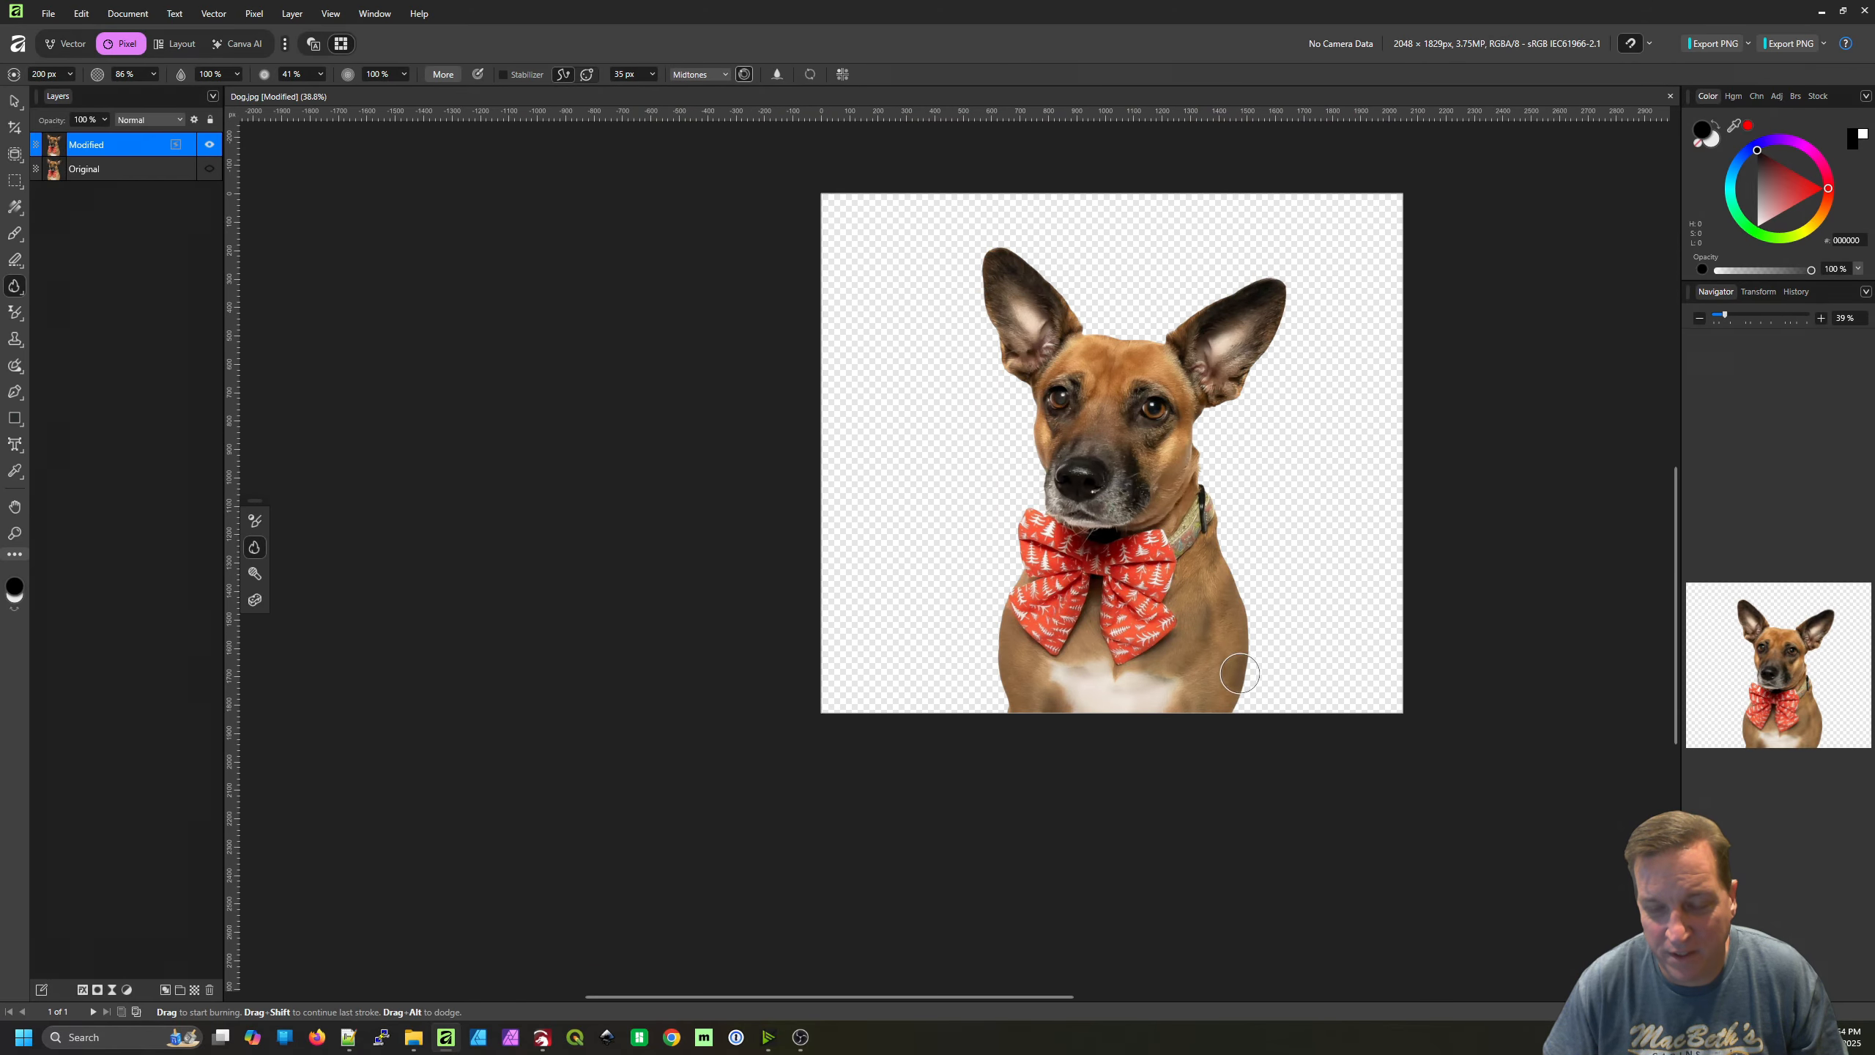
pyautogui.moveTo(1239, 673); pyautogui.dragTo(1186, 722)
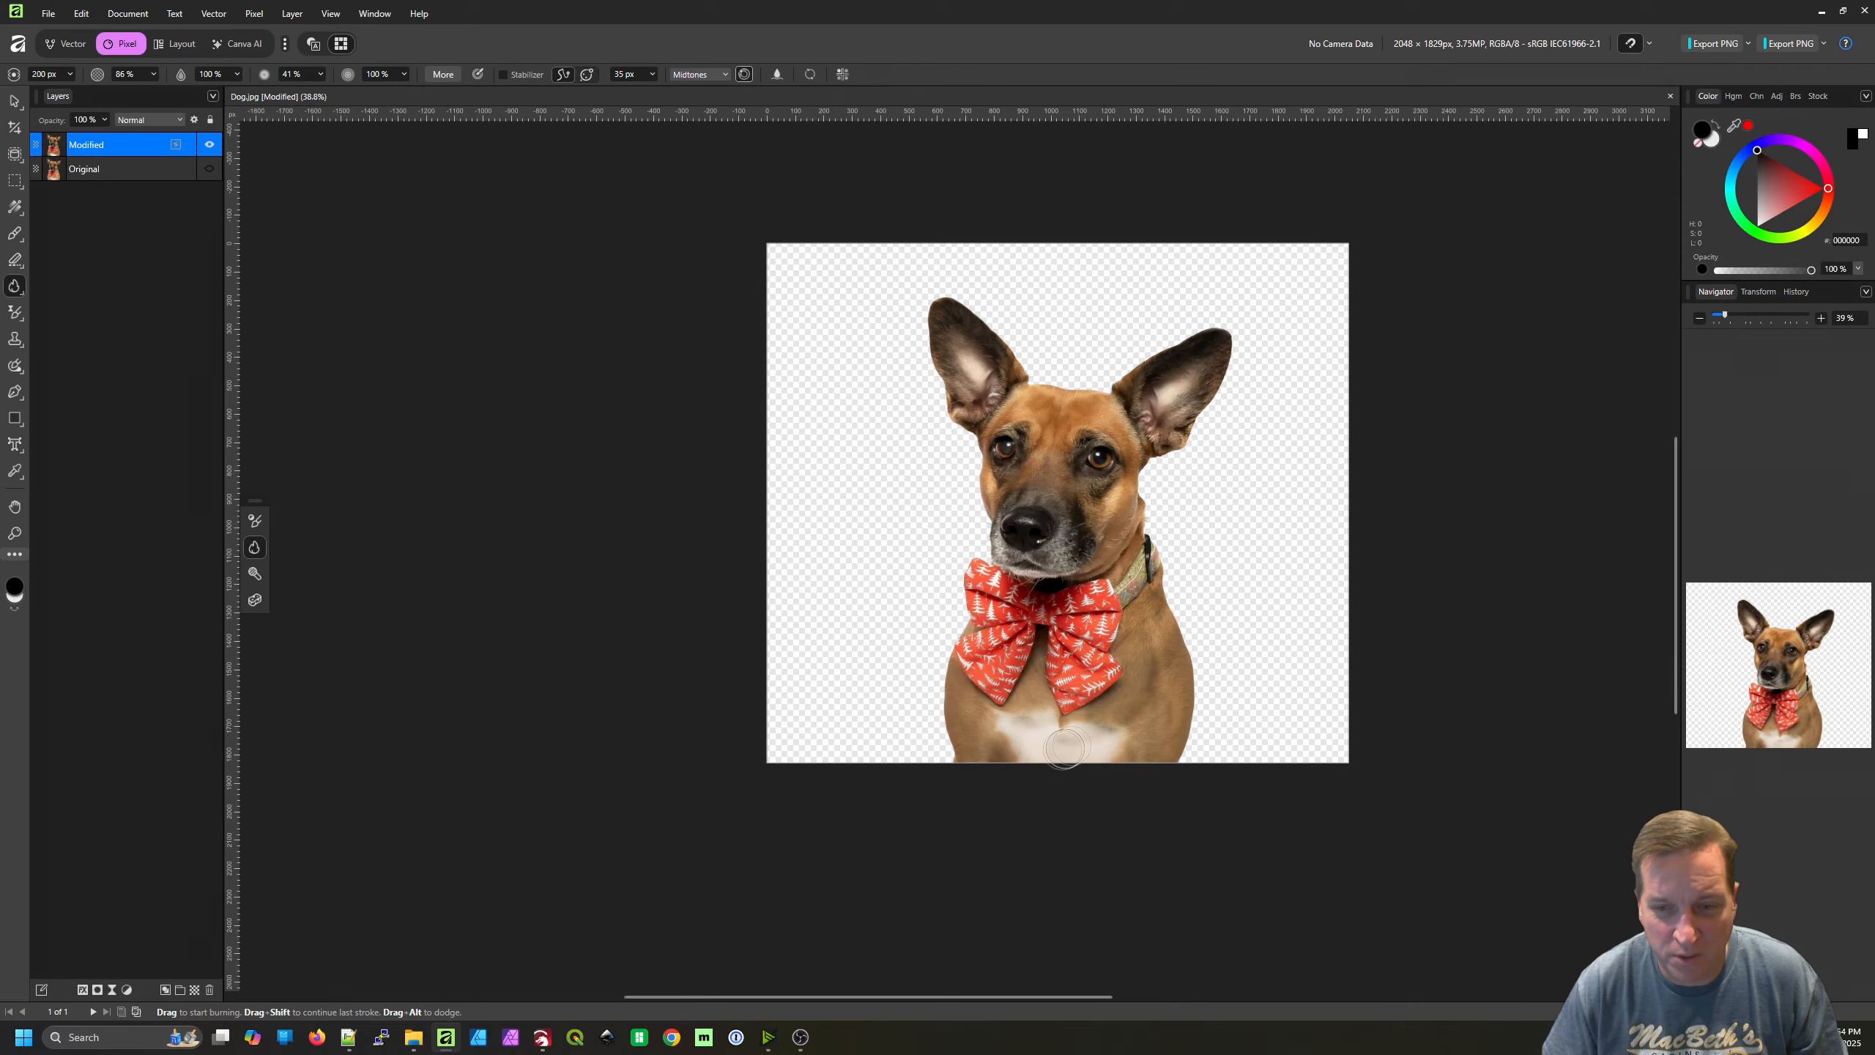
pyautogui.moveTo(1211, 558)
pyautogui.mouseDown()
pyautogui.moveTo(1122, 549)
pyautogui.moveTo(1139, 621)
pyautogui.mouseUp()
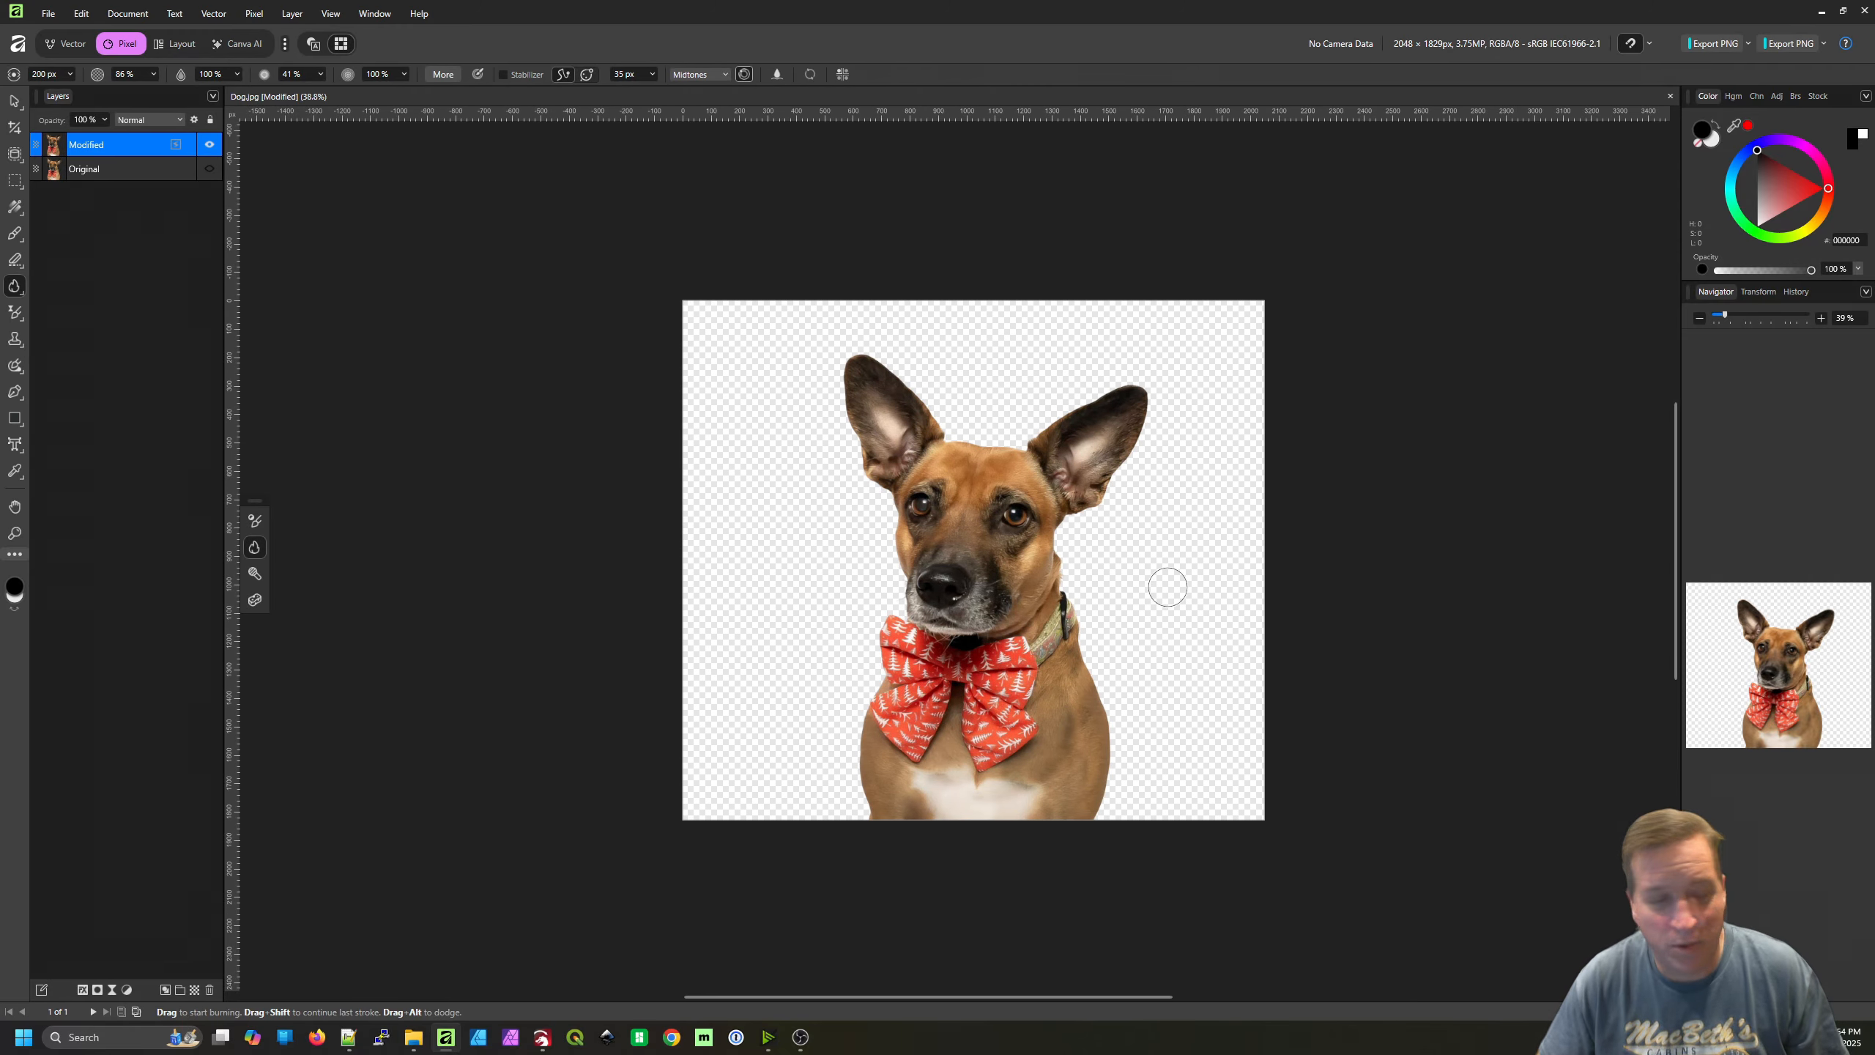
pyautogui.moveTo(1003, 419); pyautogui.dragTo(950, 485)
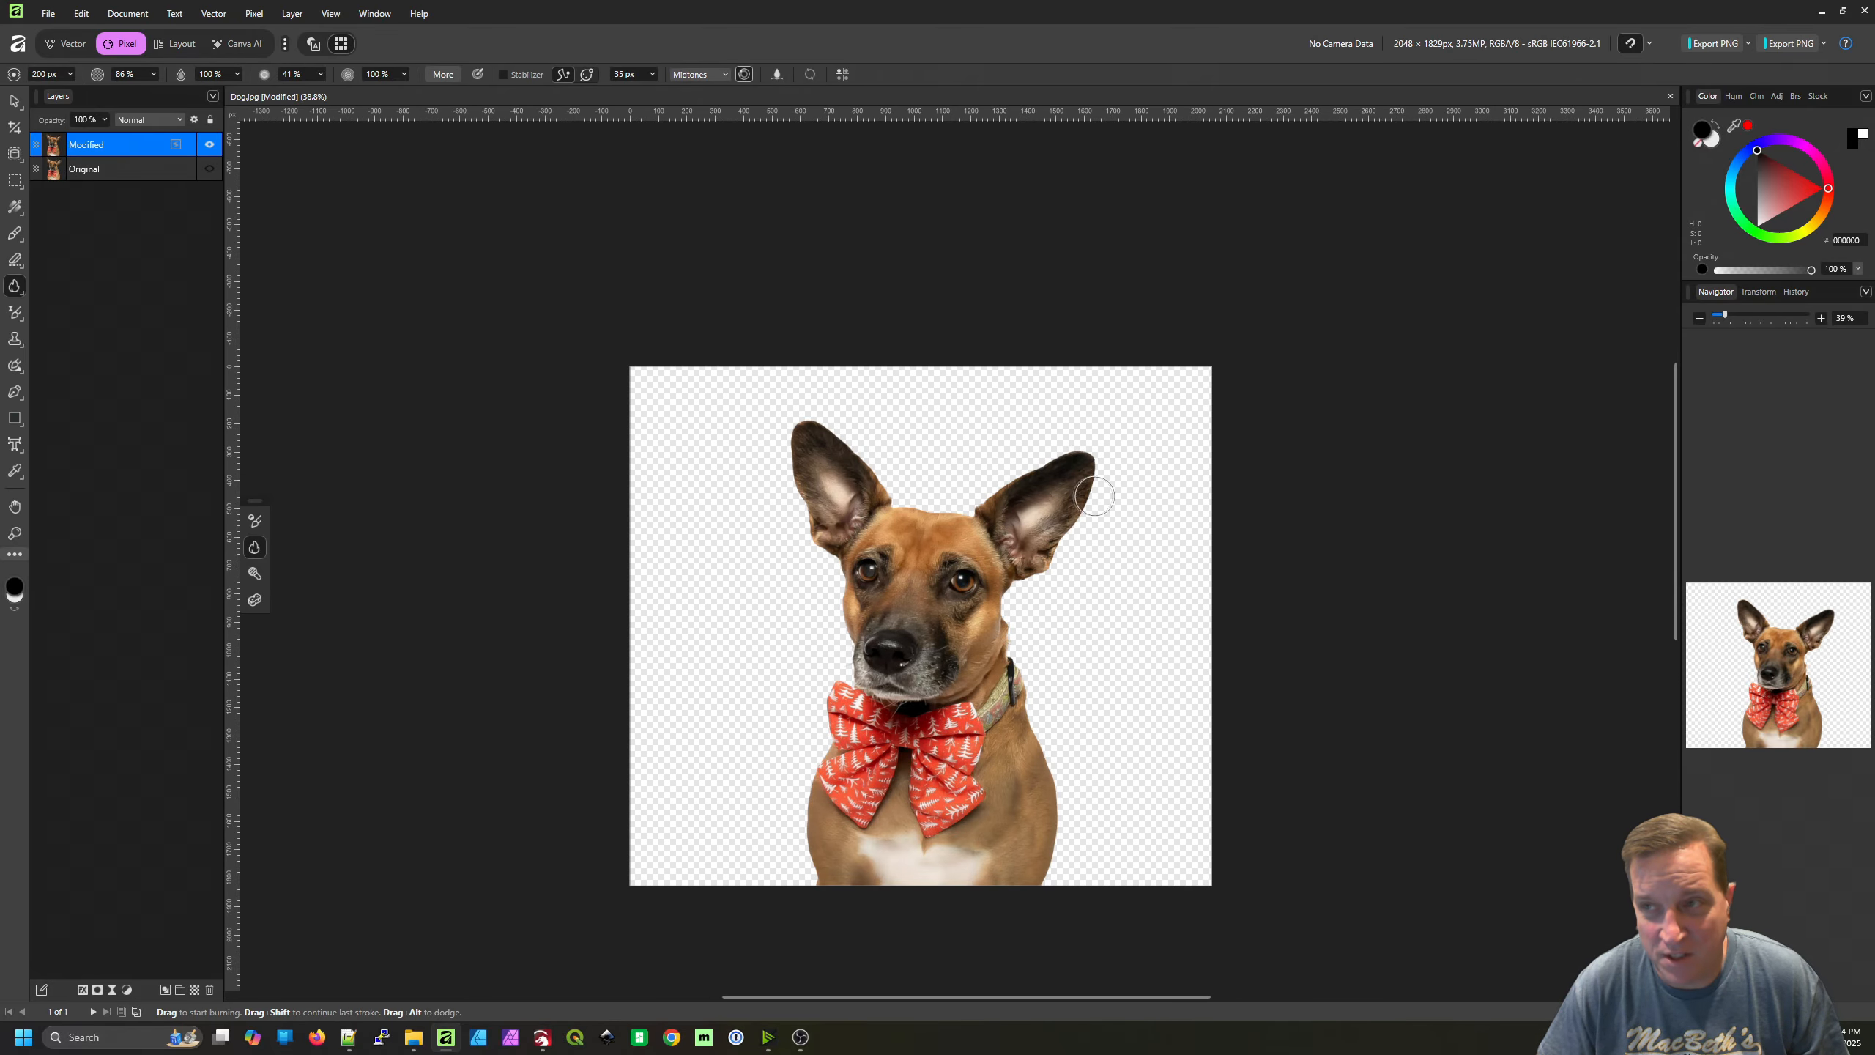
pyautogui.scroll(5, 1036, 449)
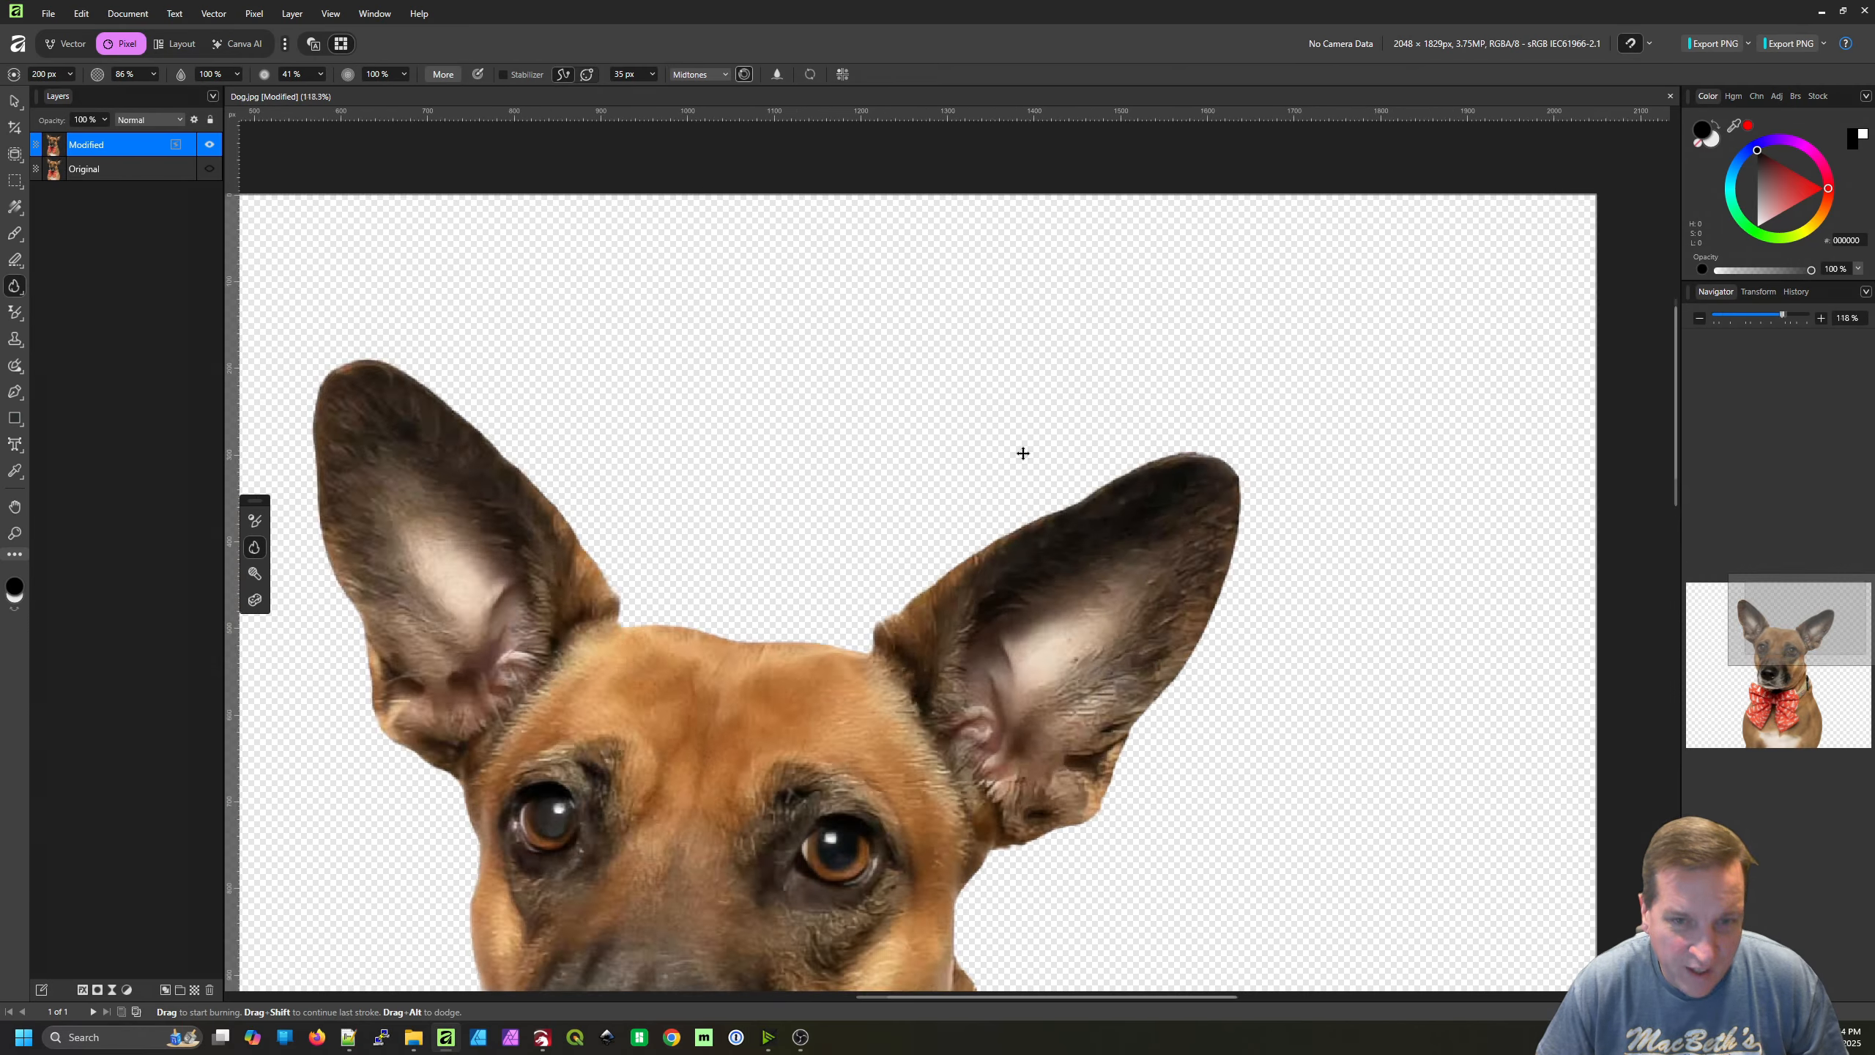
pyautogui.scroll(-3, 1022, 452)
pyautogui.moveTo(964, 516)
pyautogui.mouseDown()
pyautogui.moveTo(988, 461)
pyautogui.moveTo(987, 493)
pyautogui.mouseUp()
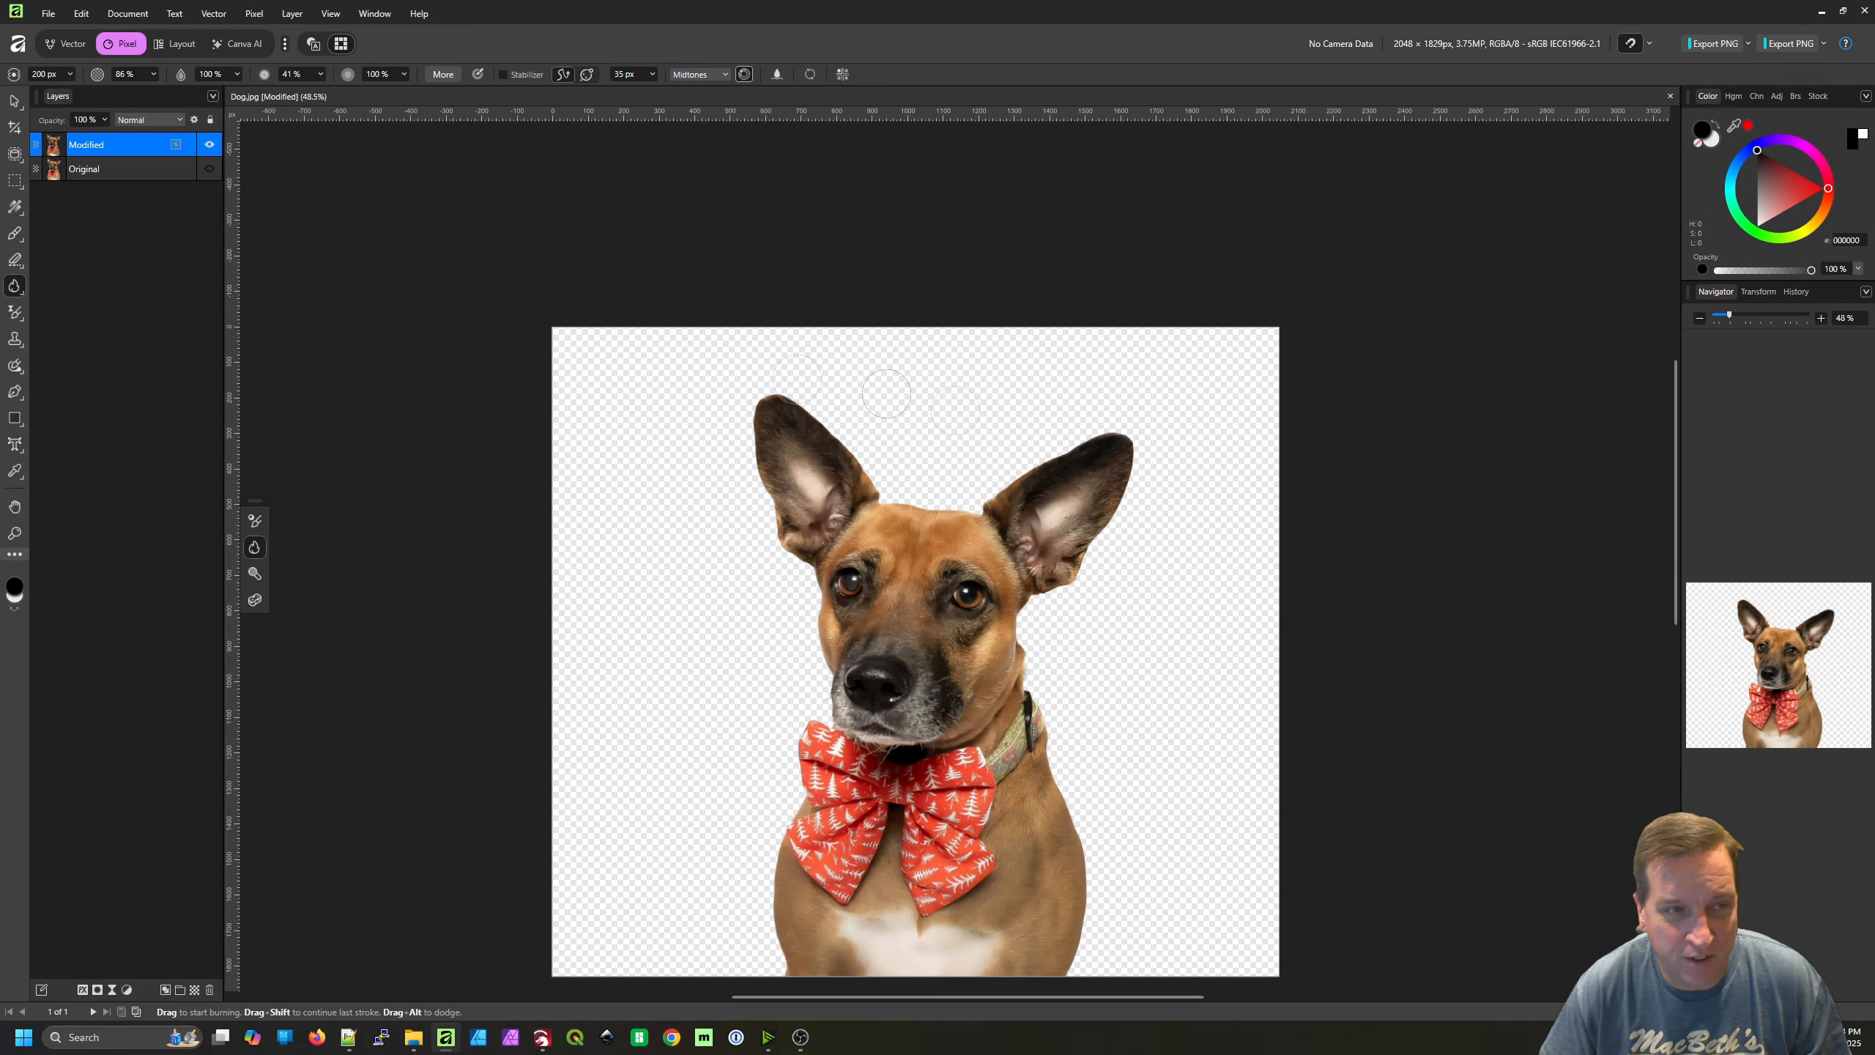
# Add two empty pixel layers directly above the Original layer, beneath the Modified layer
pyautogui.click(138, 172)
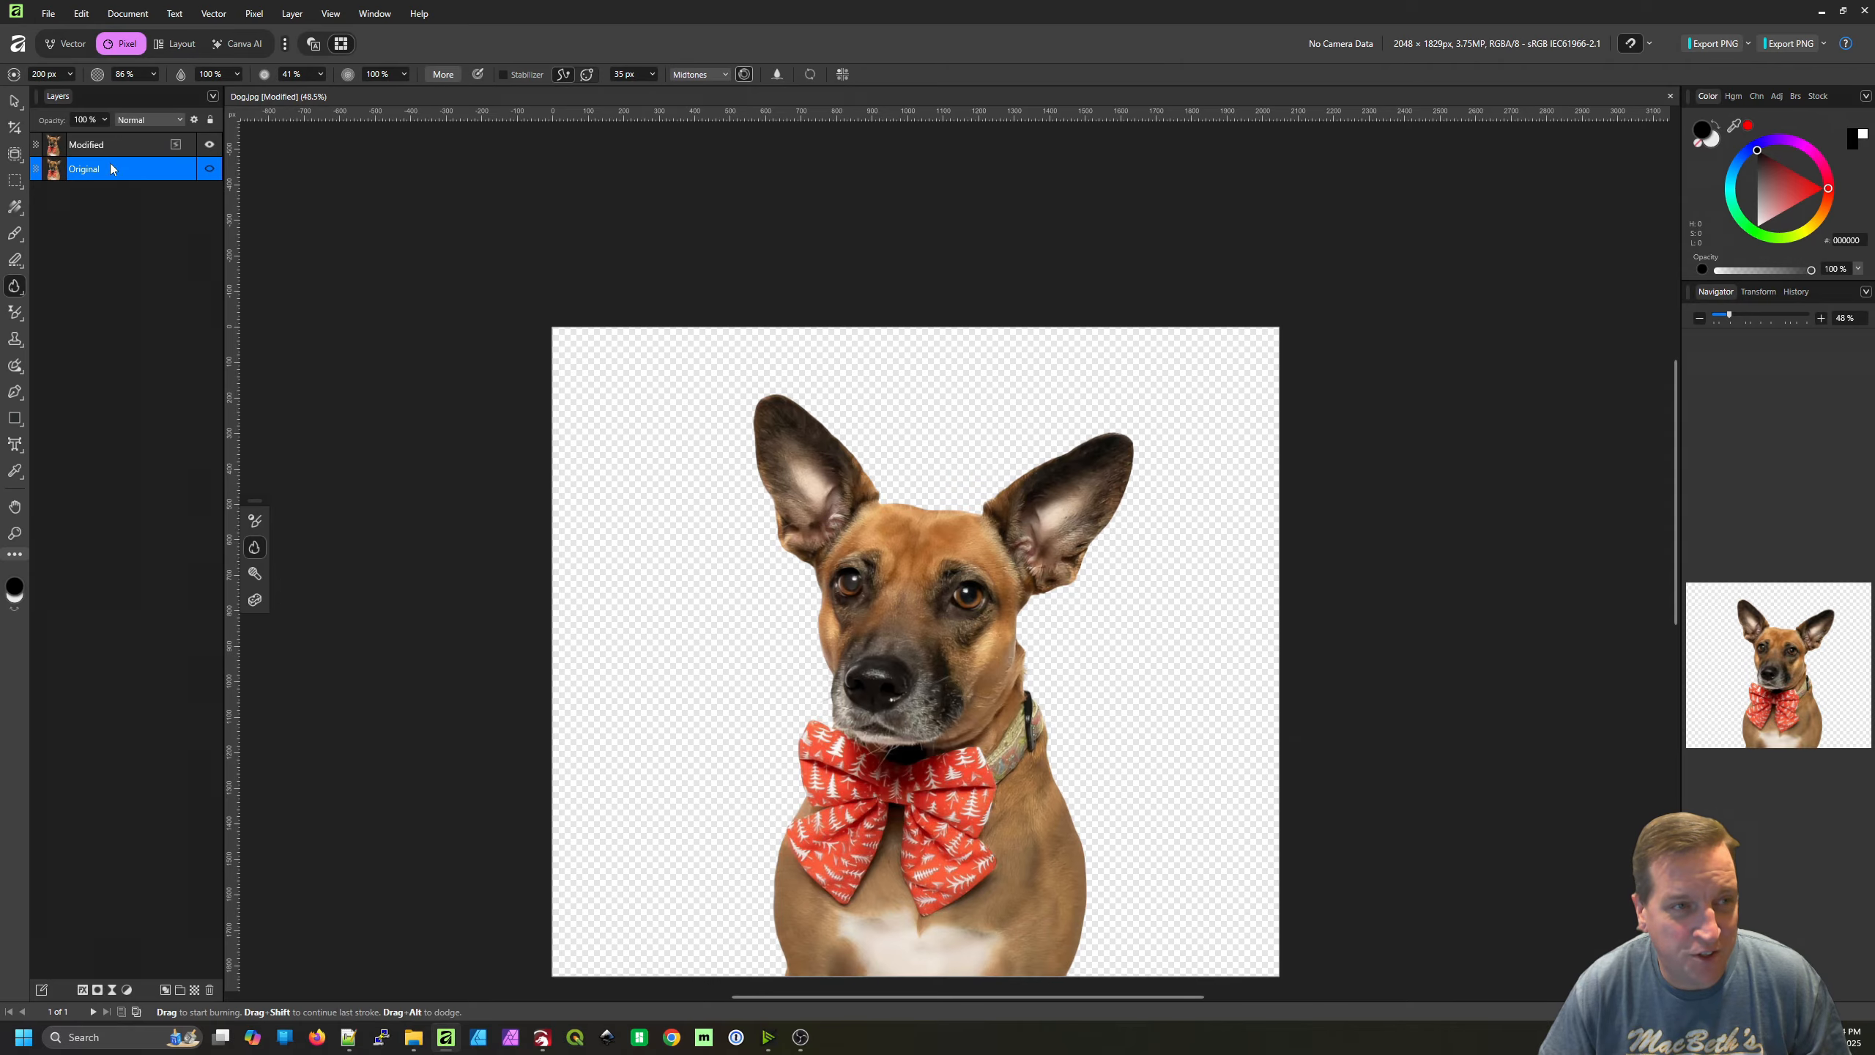
pyautogui.click(125, 154)
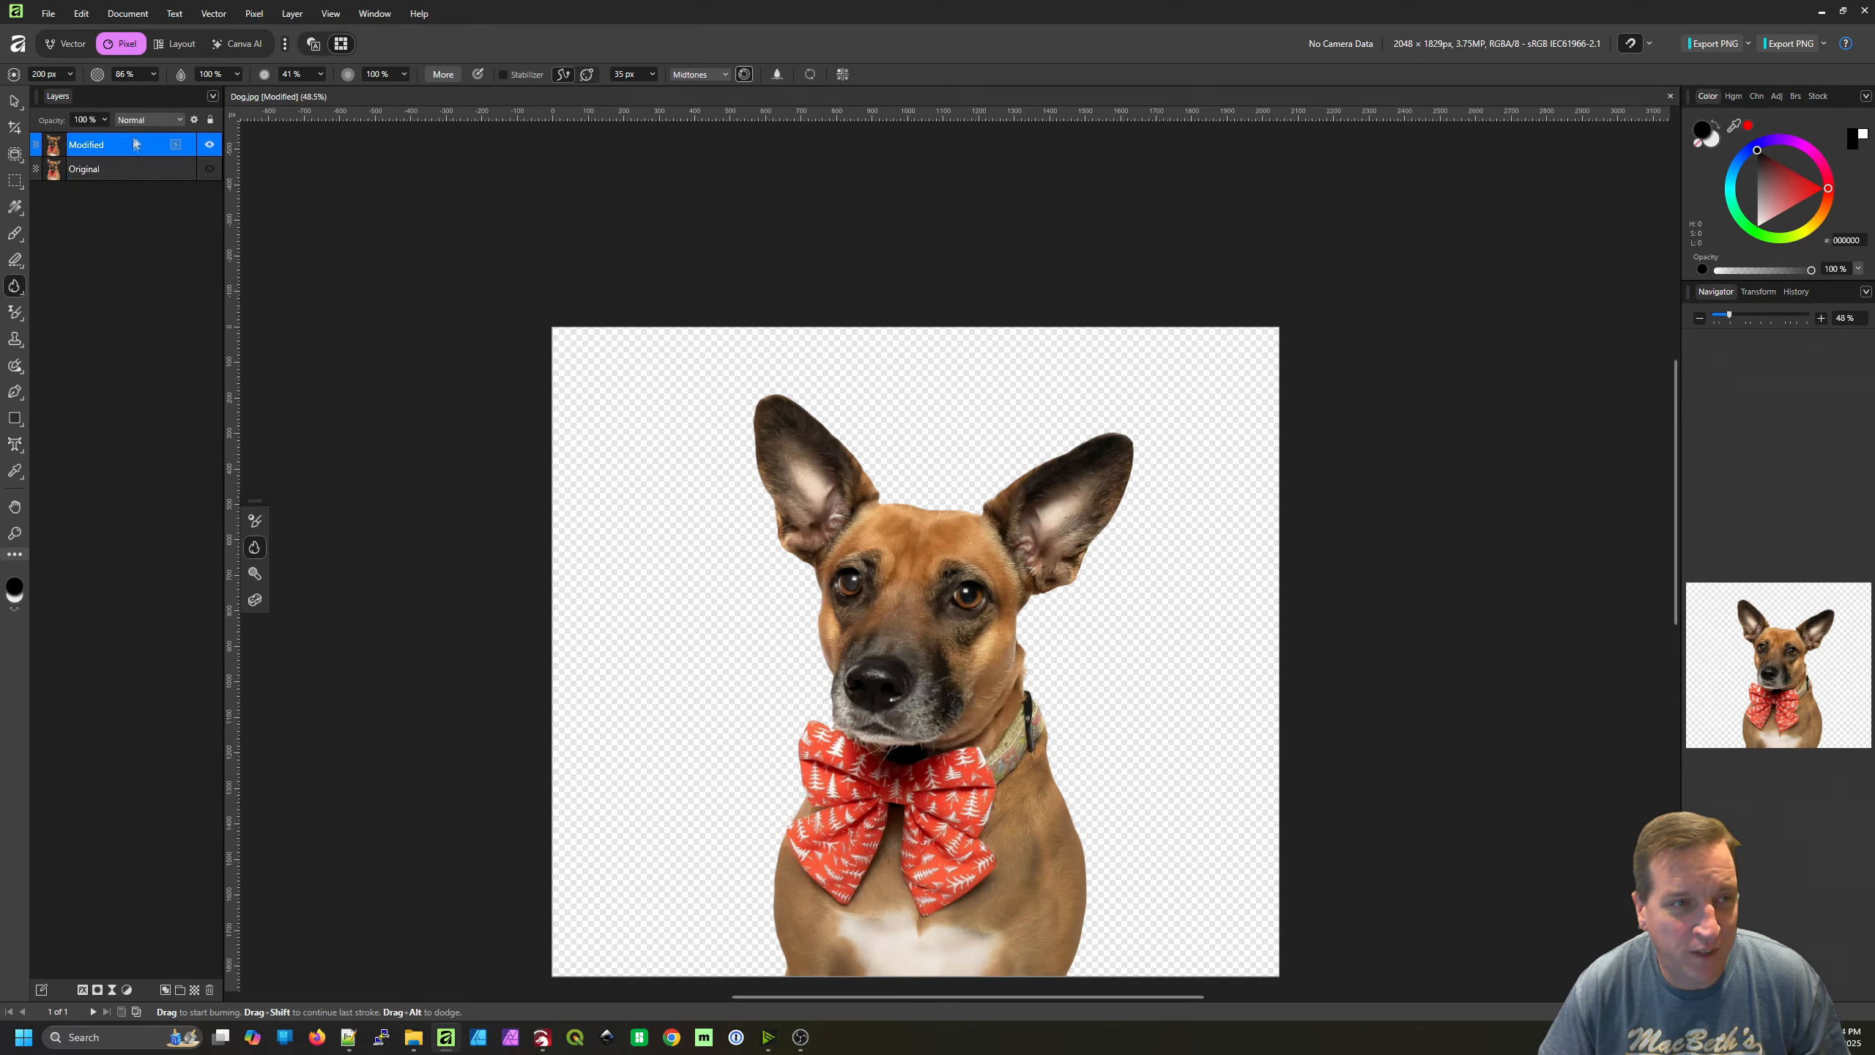
pyautogui.click(123, 170)
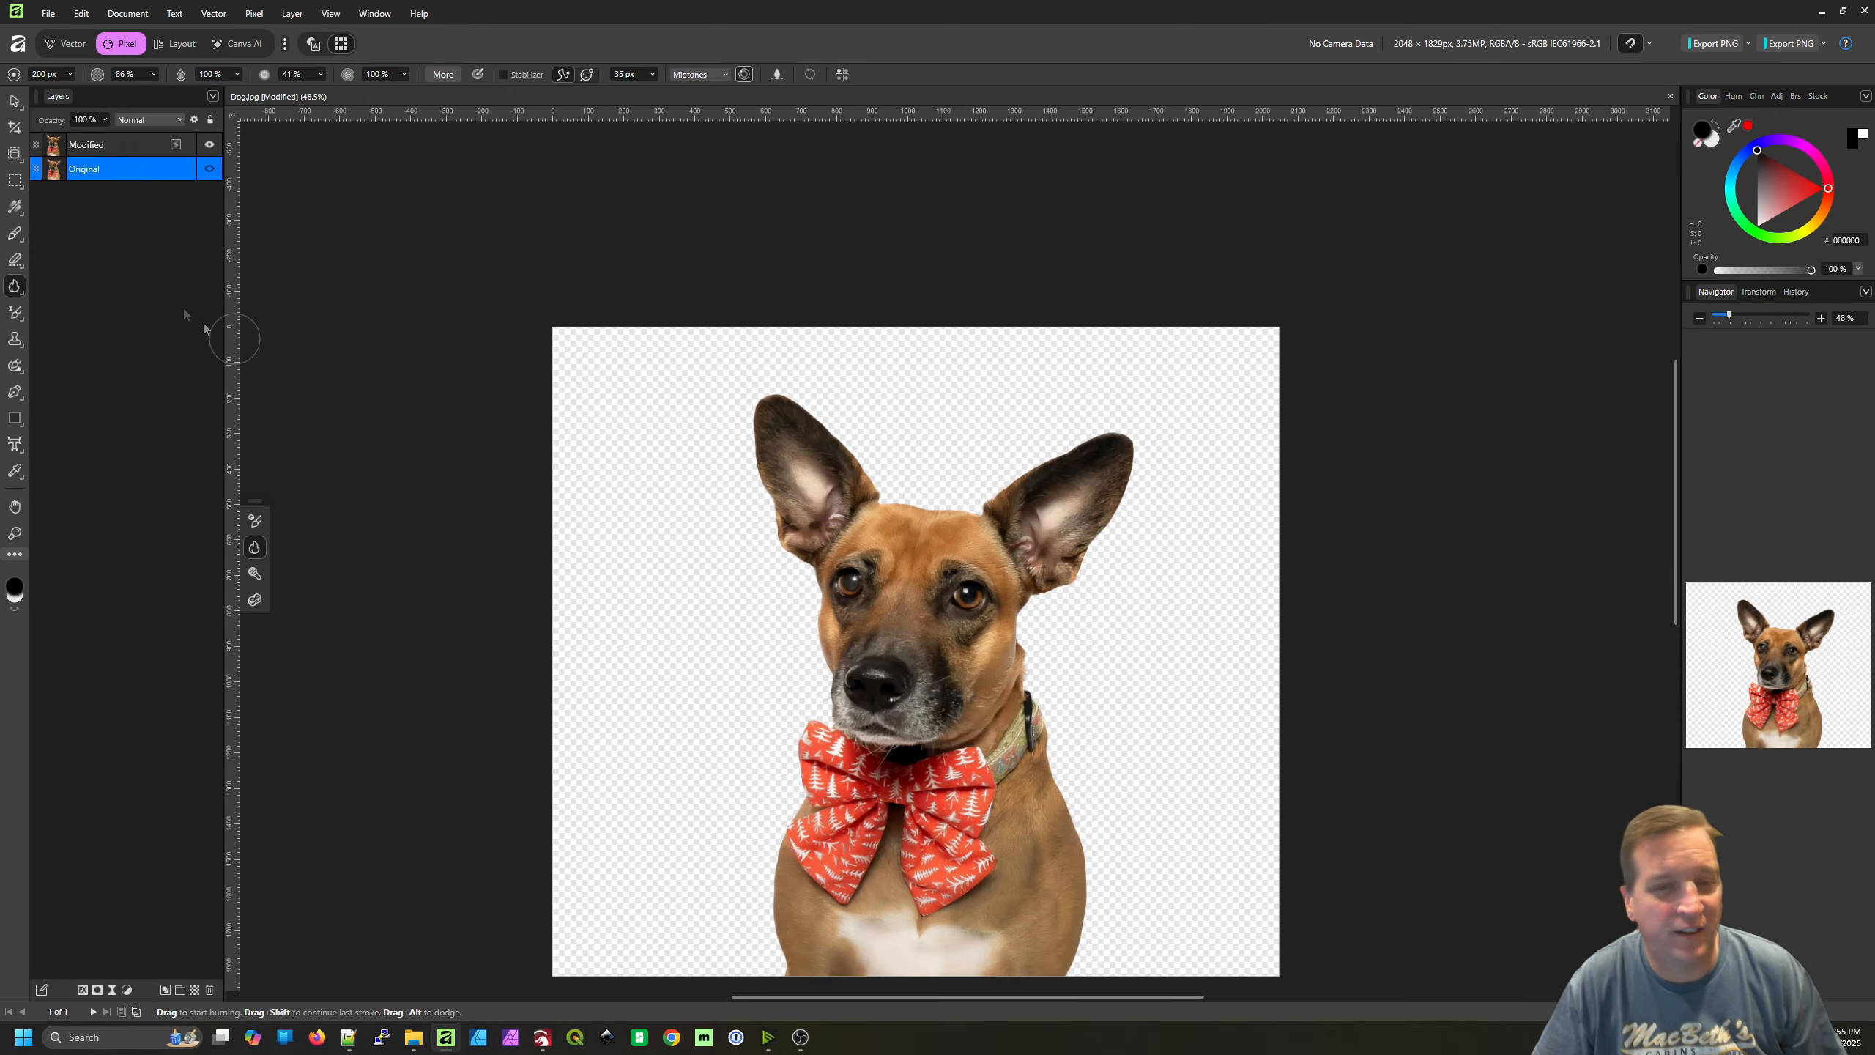
pyautogui.click(194, 989)
pyautogui.click(194, 989)
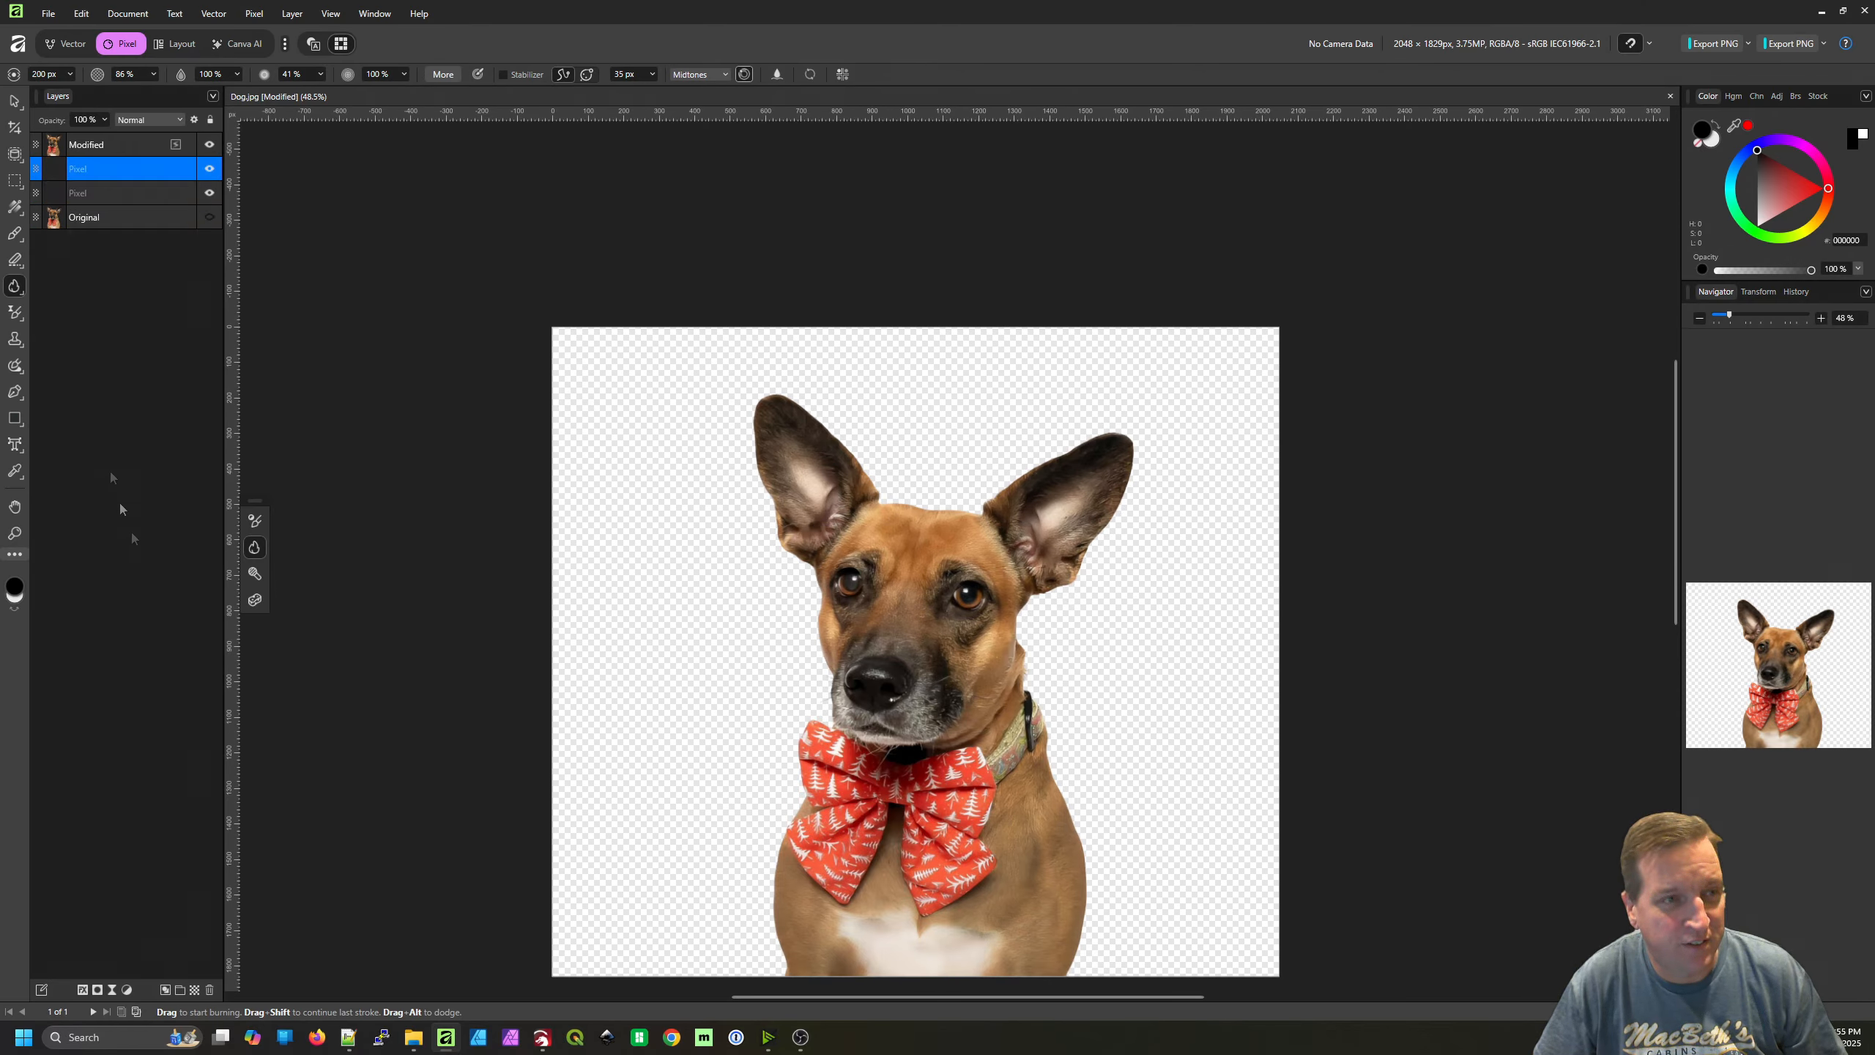
# Flood fill the lower of the two new pixel layers with black (000000) as a background behind the dog
pyautogui.click(115, 195)
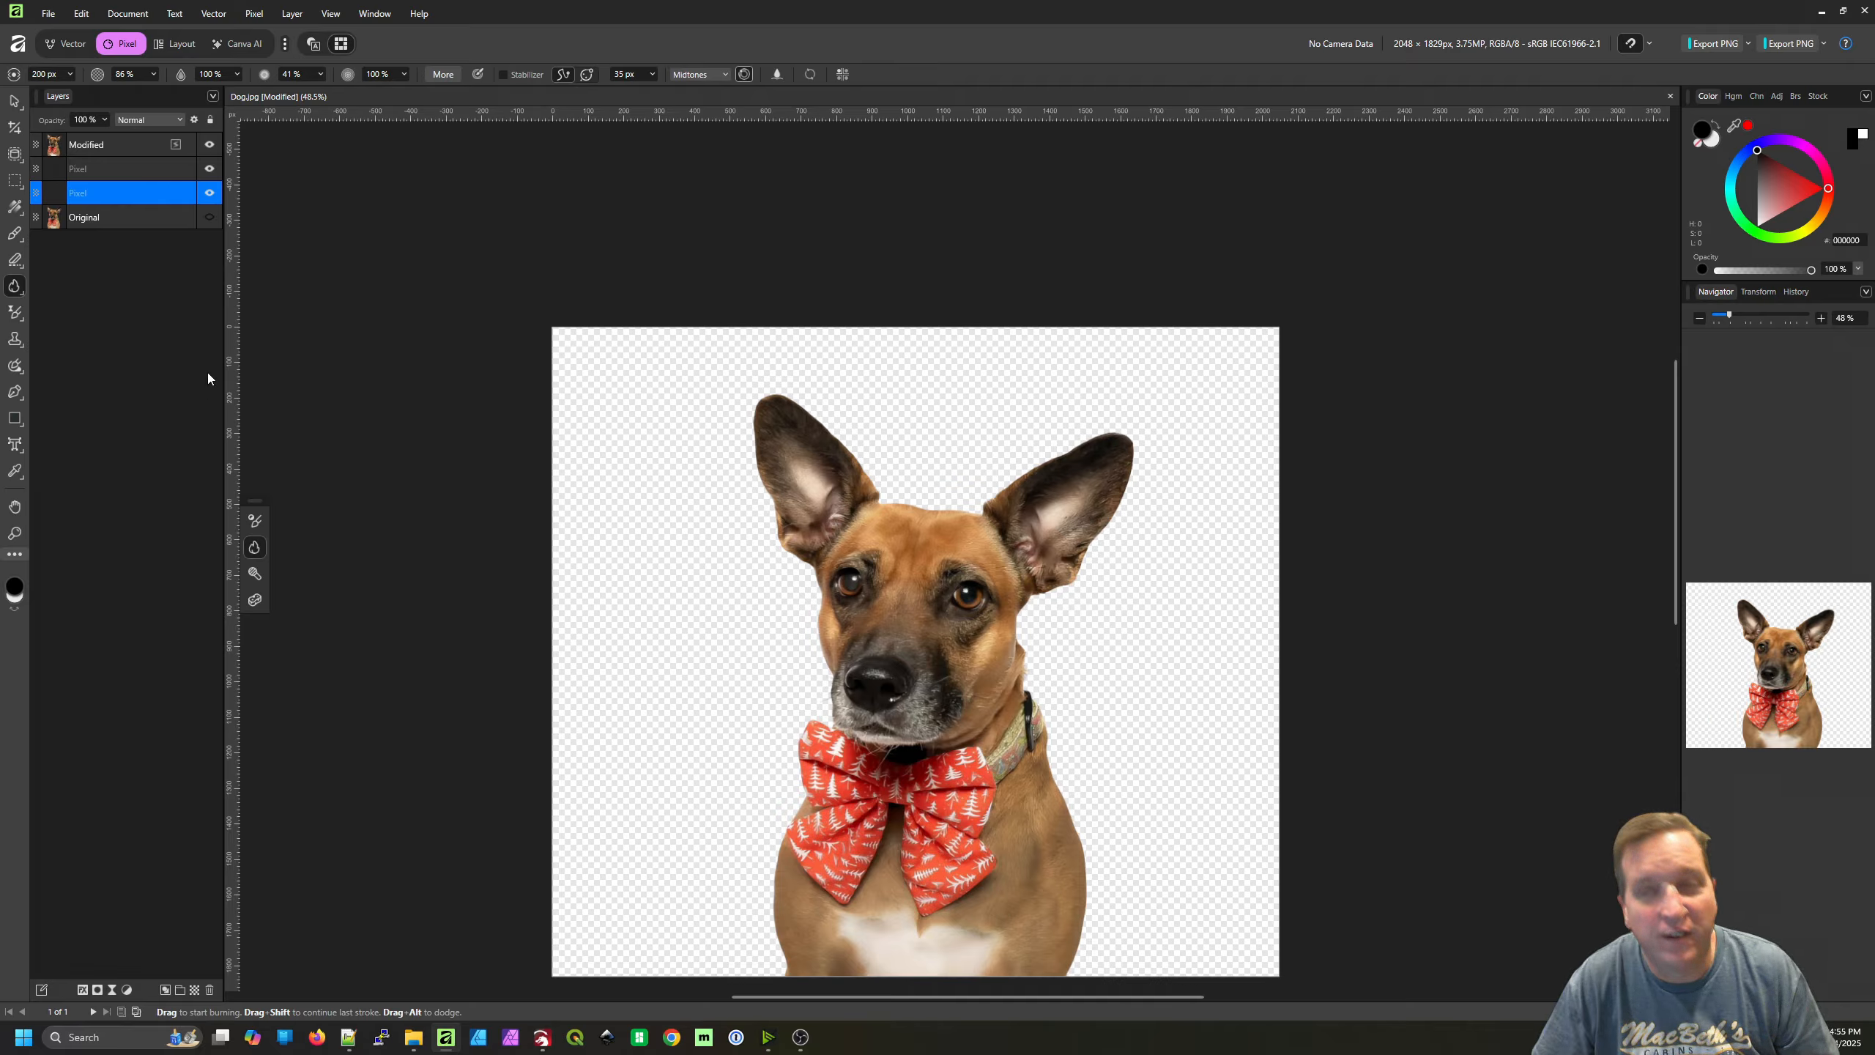
pyautogui.click(20, 212)
pyautogui.click(85, 224)
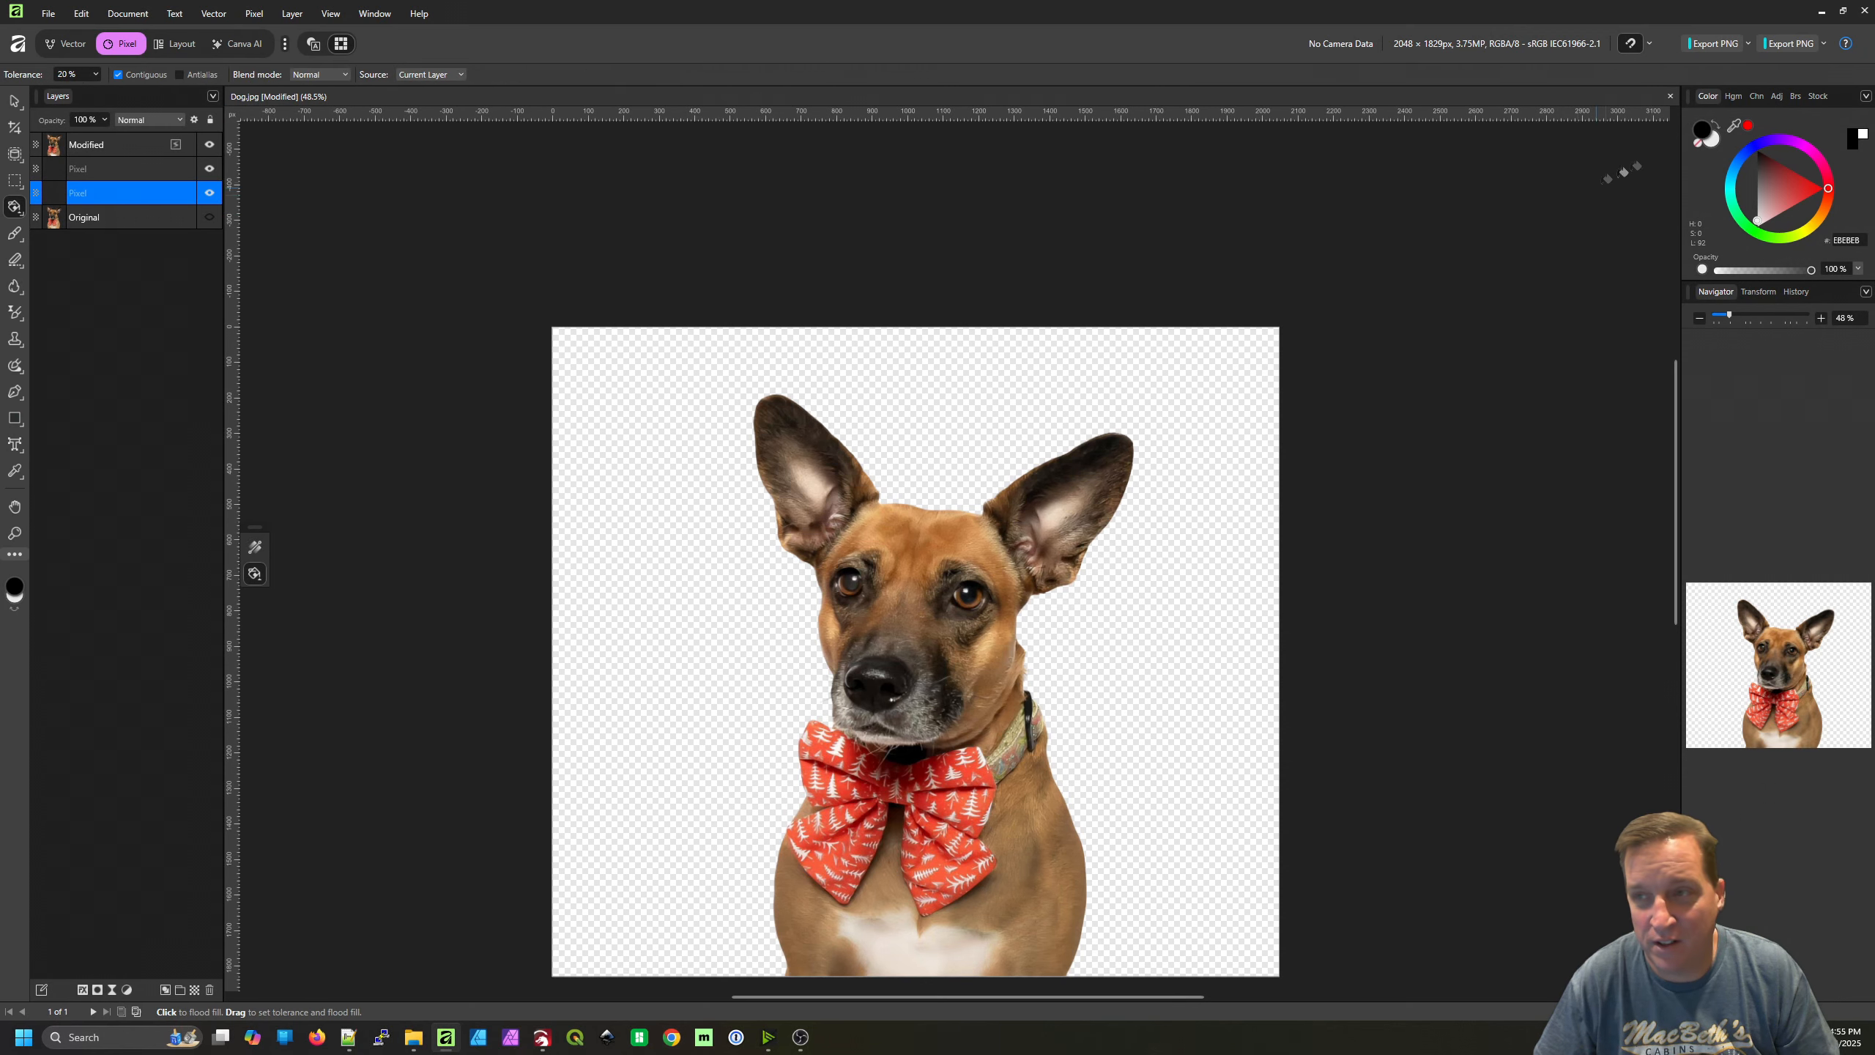
pyautogui.click(1718, 121)
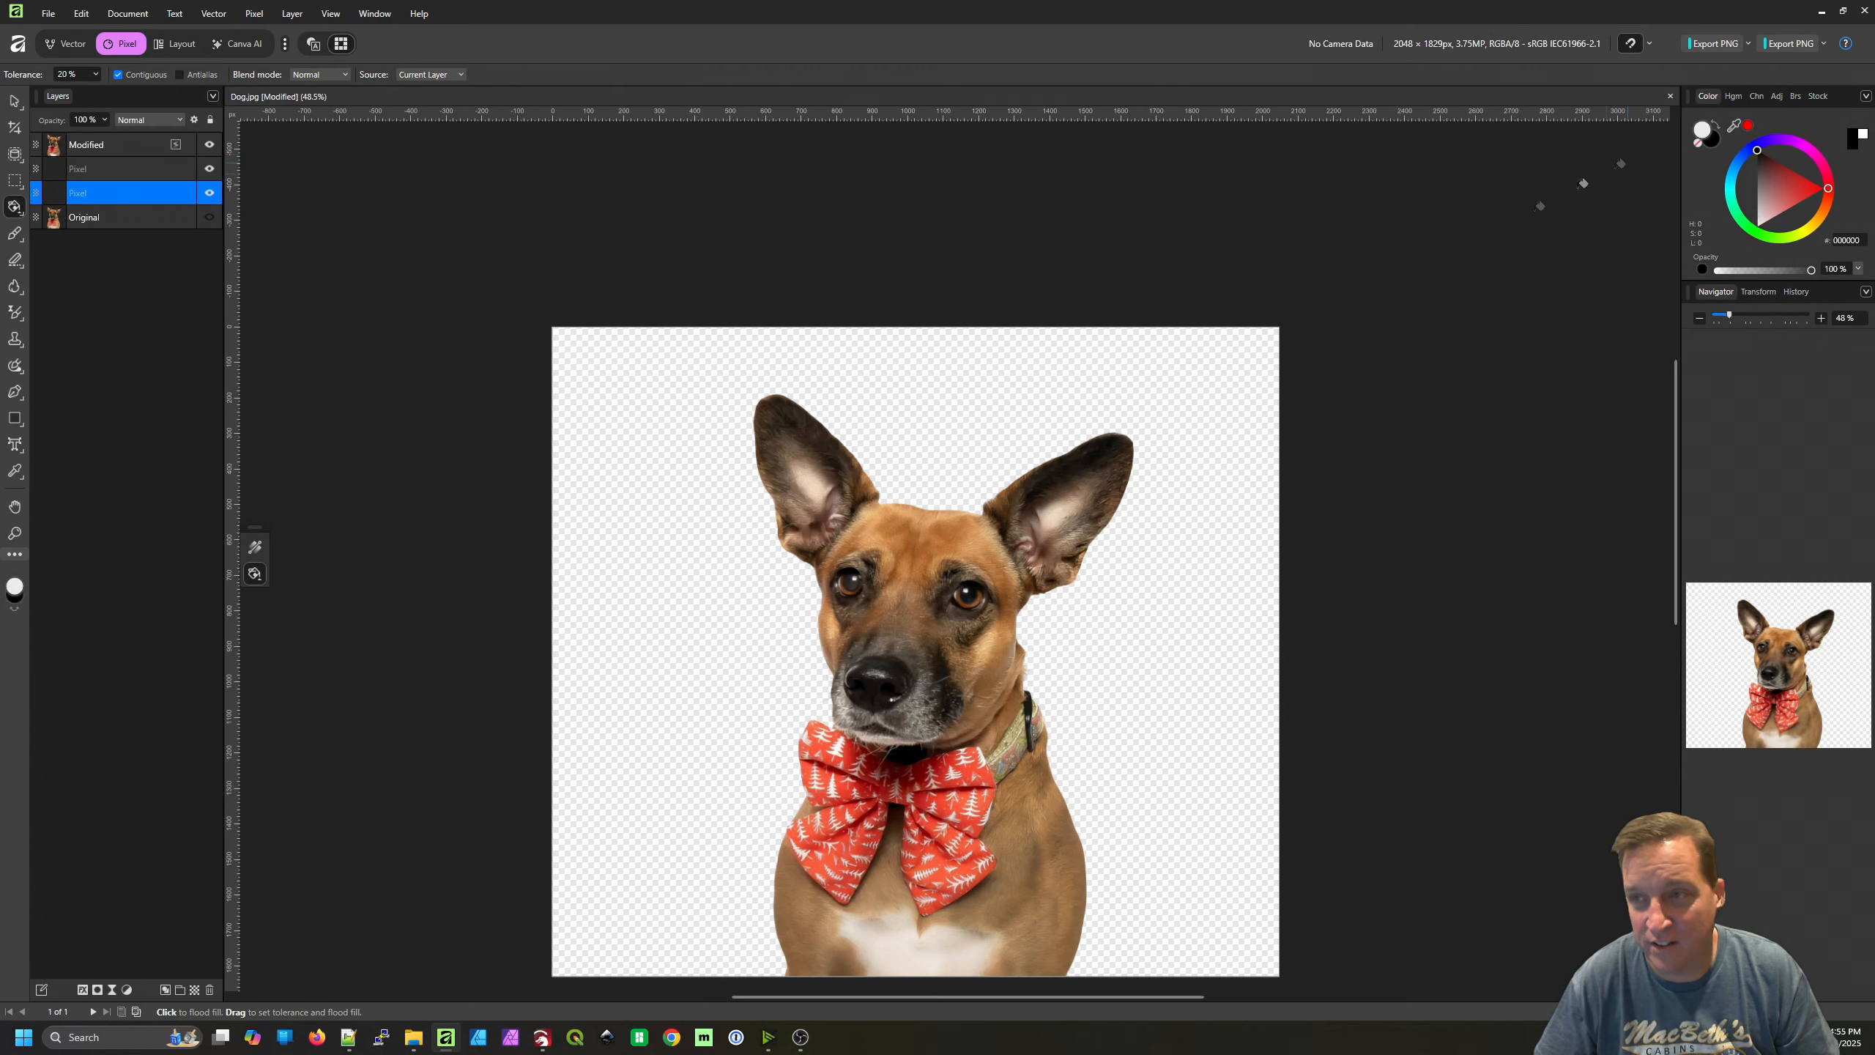
pyautogui.click(1213, 373)
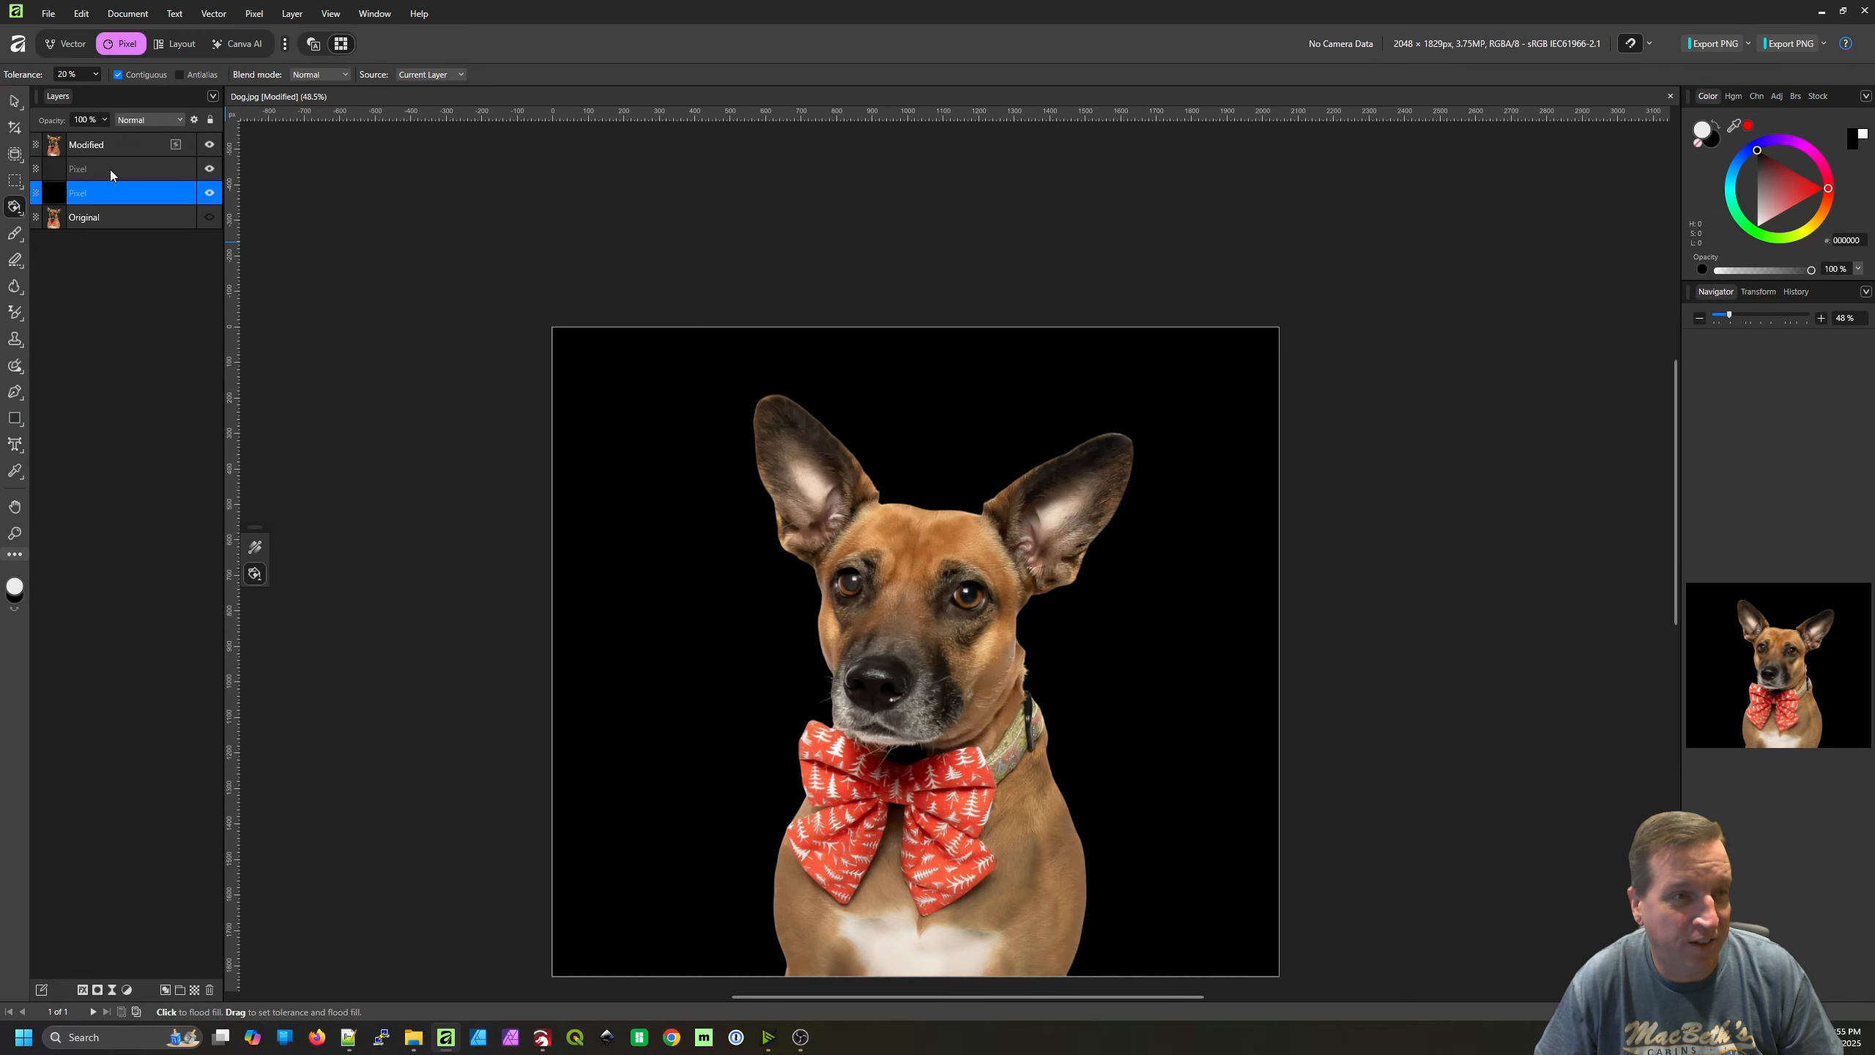
# Paint a soft light-grey (E8E8E8) glow along the outer edge of the left-hand ear on the upper empty pixel layer with the Paint Brush
pyautogui.click(111, 172)
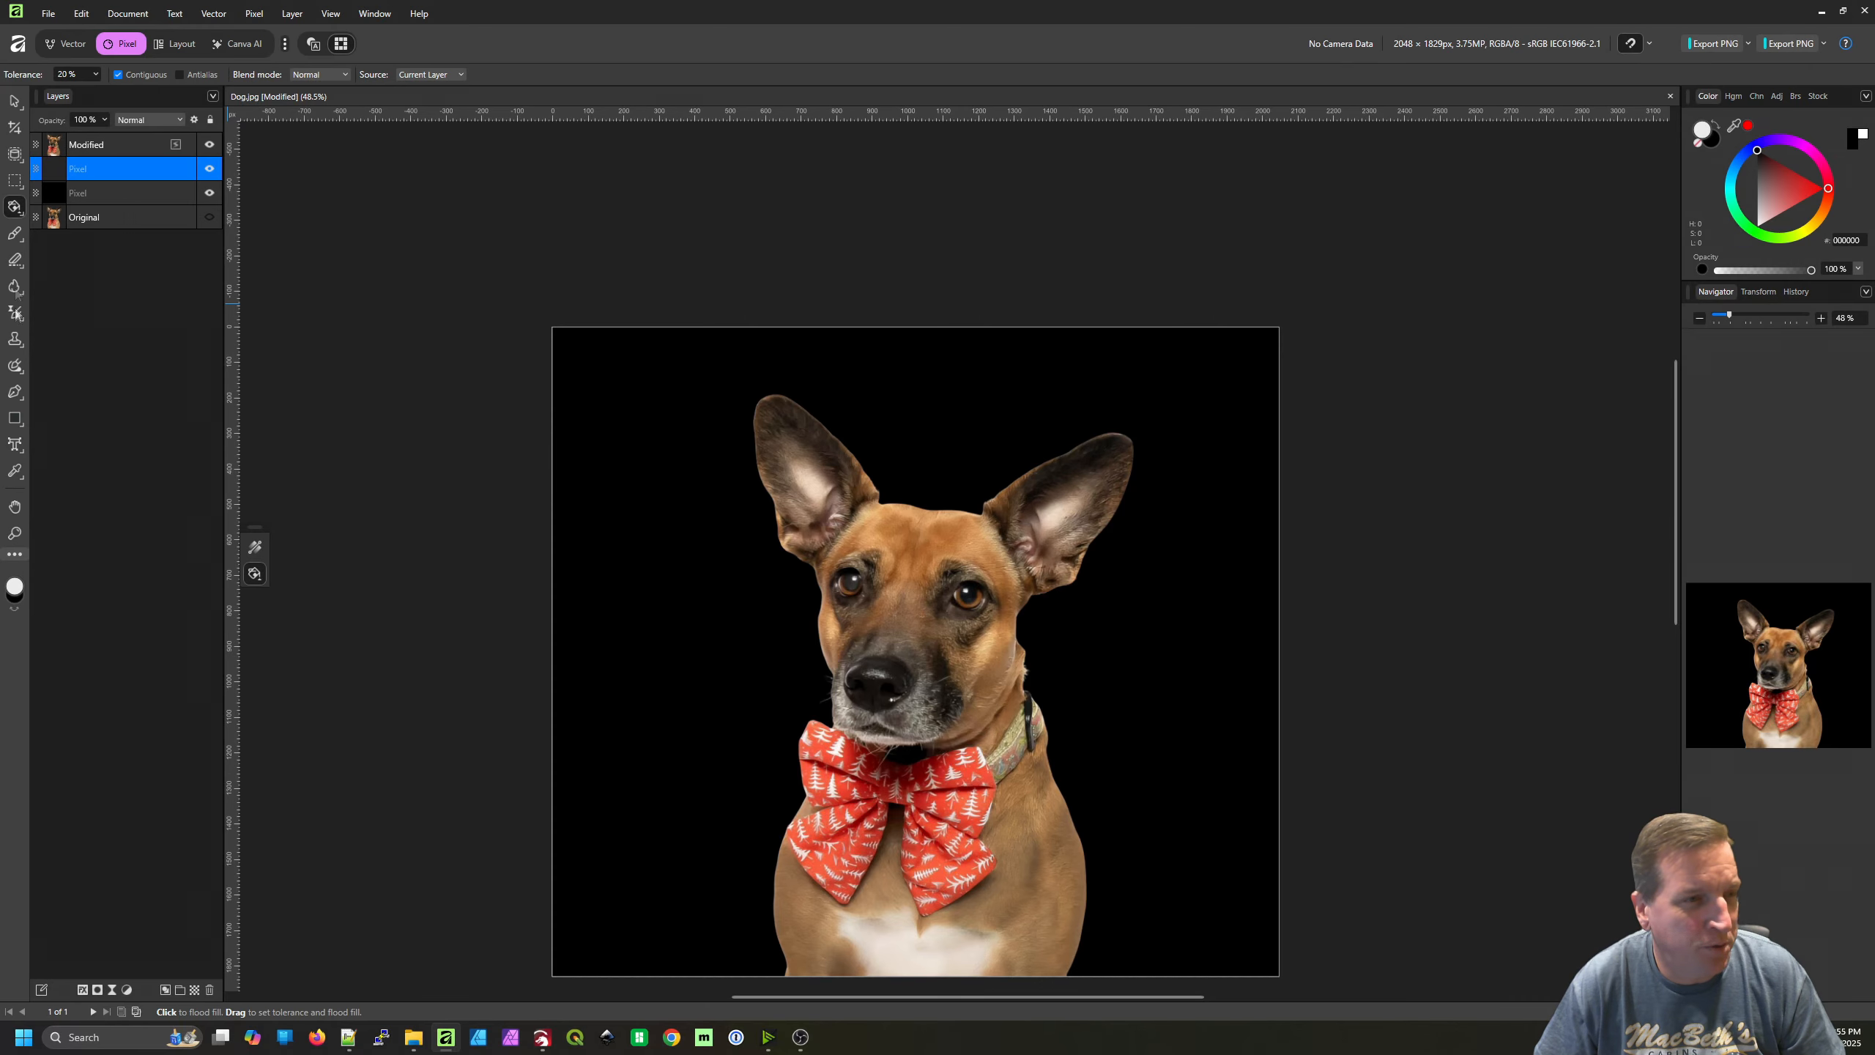
pyautogui.click(15, 234)
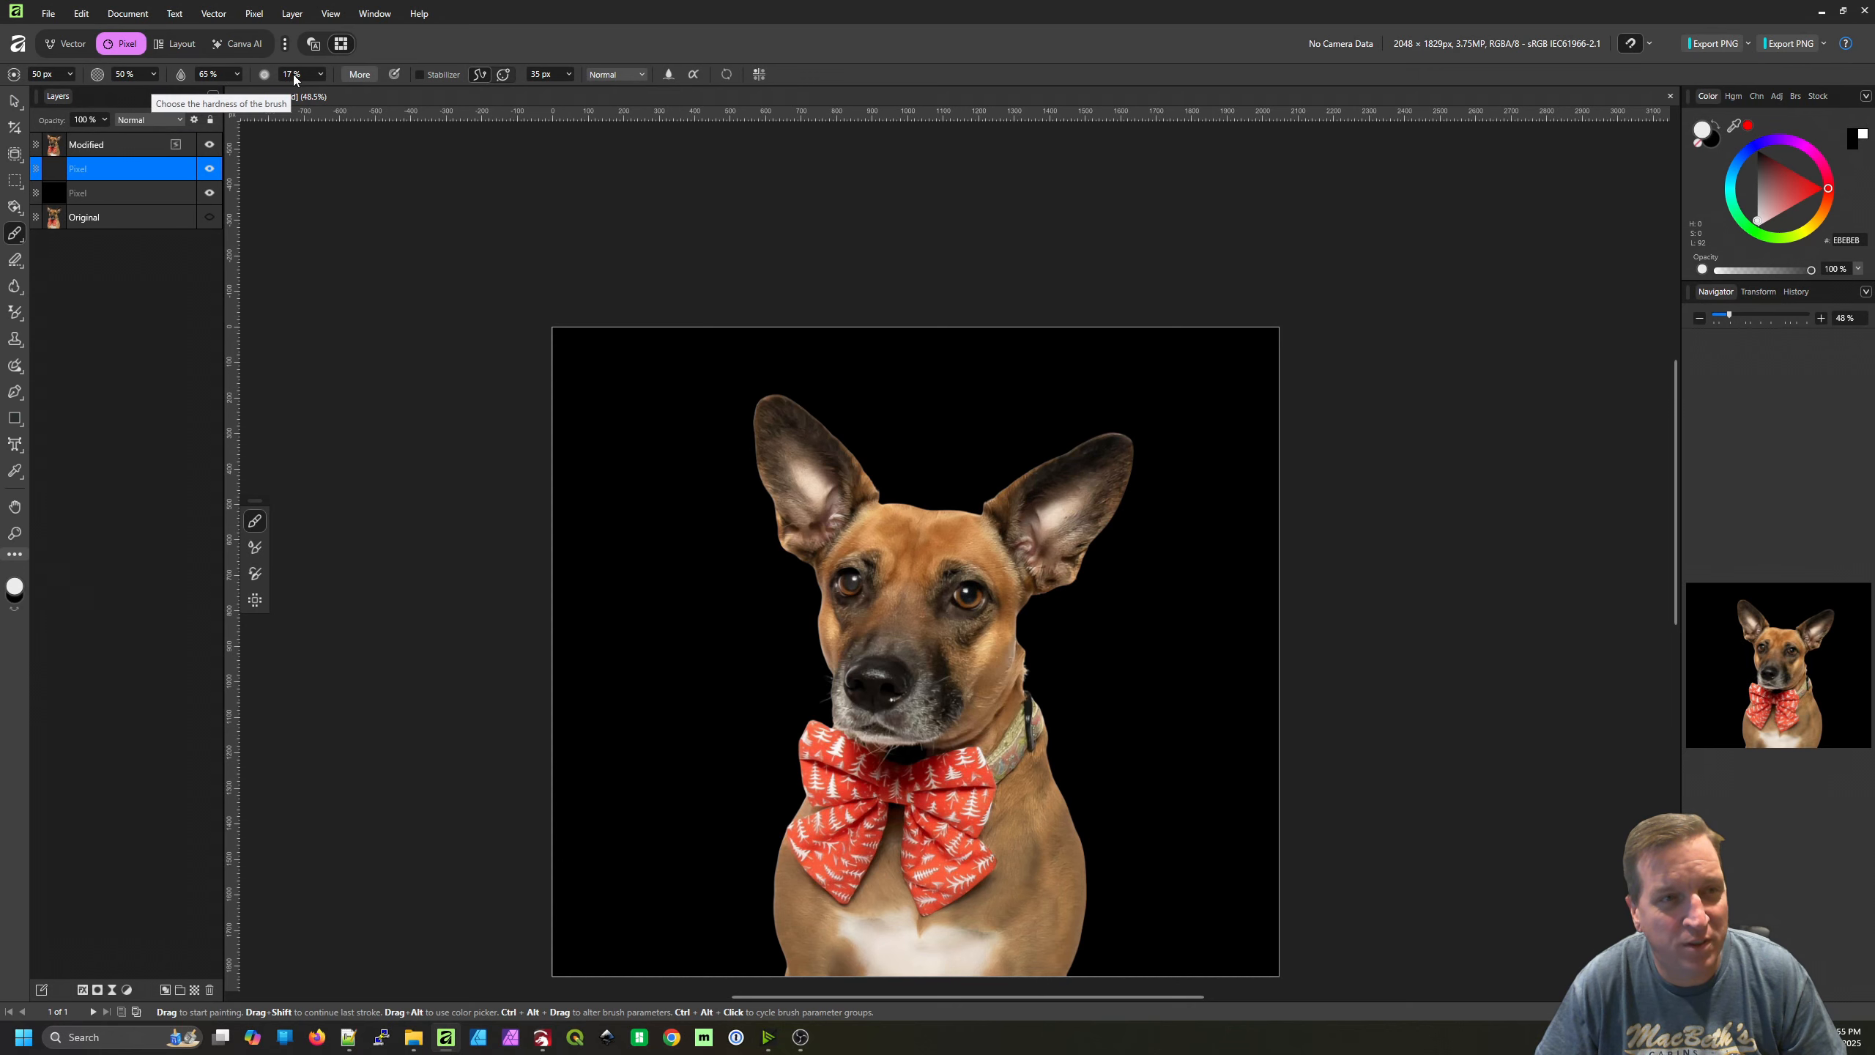
pyautogui.scroll(5, 856, 429)
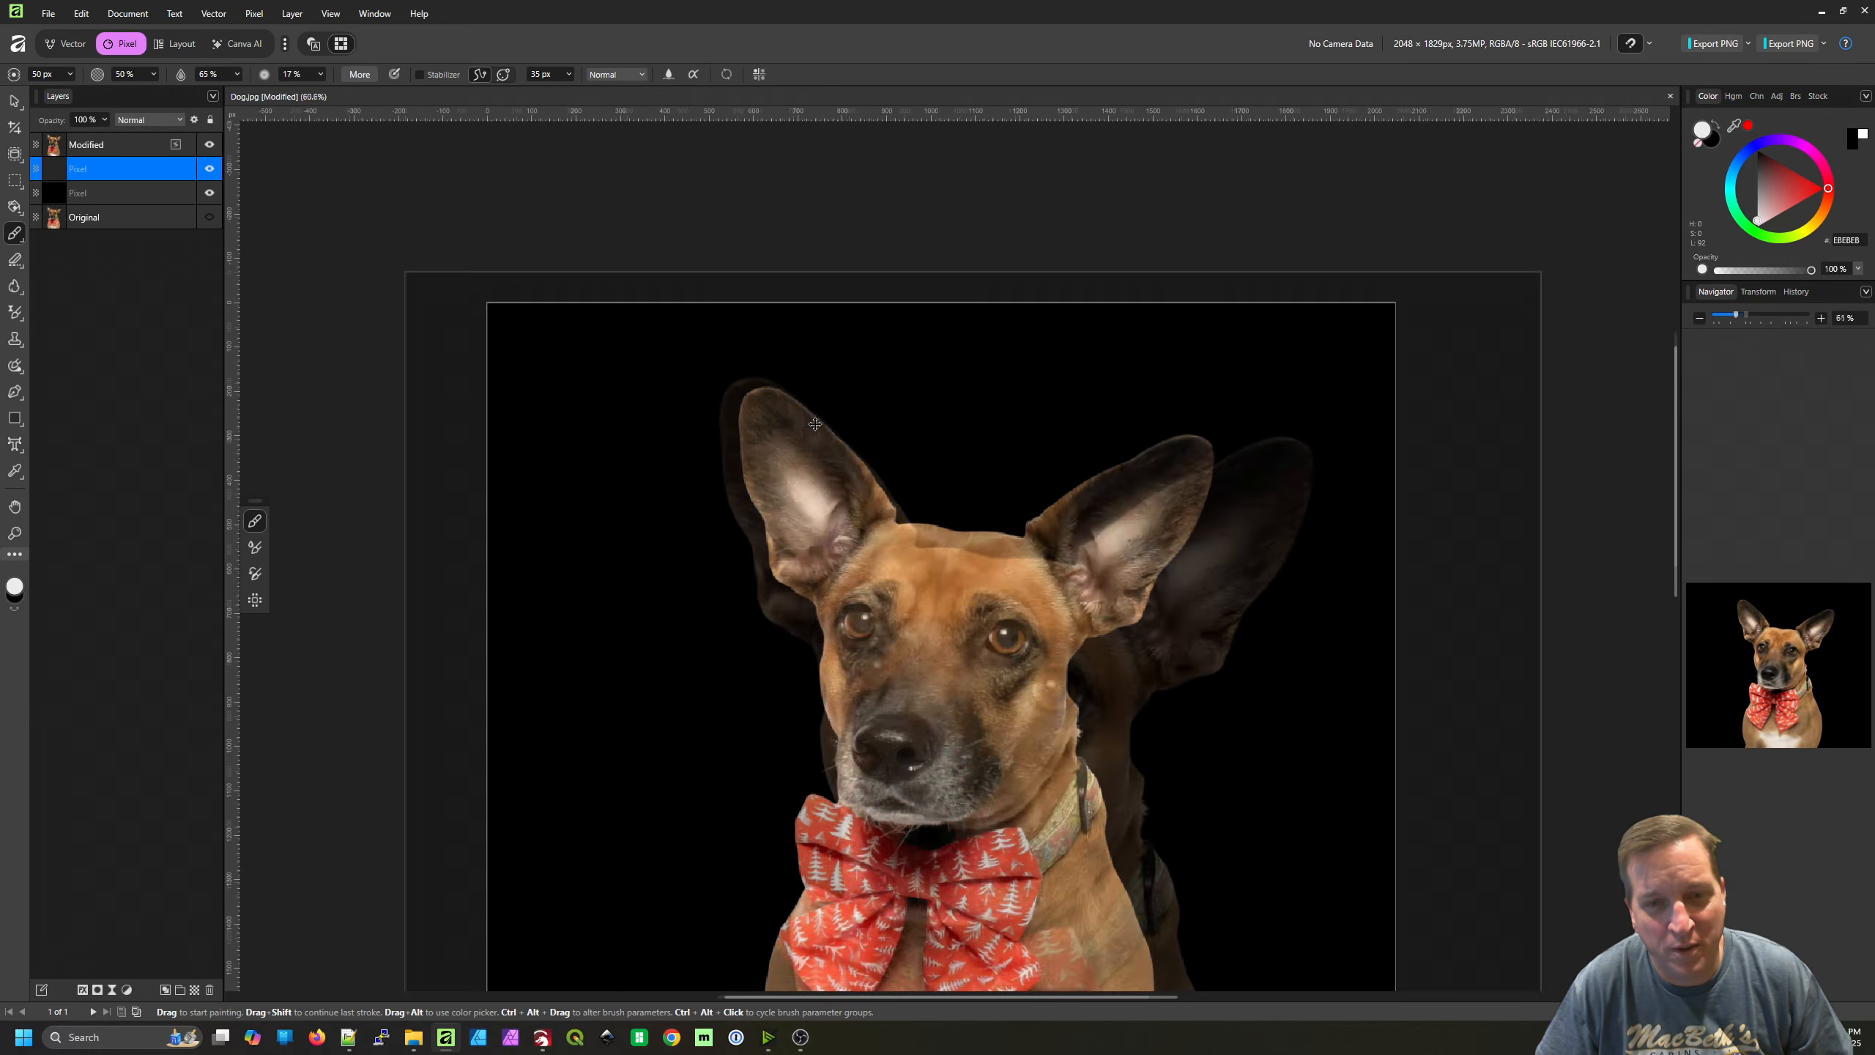
pyautogui.moveTo(923, 533); pyautogui.dragTo(867, 448)
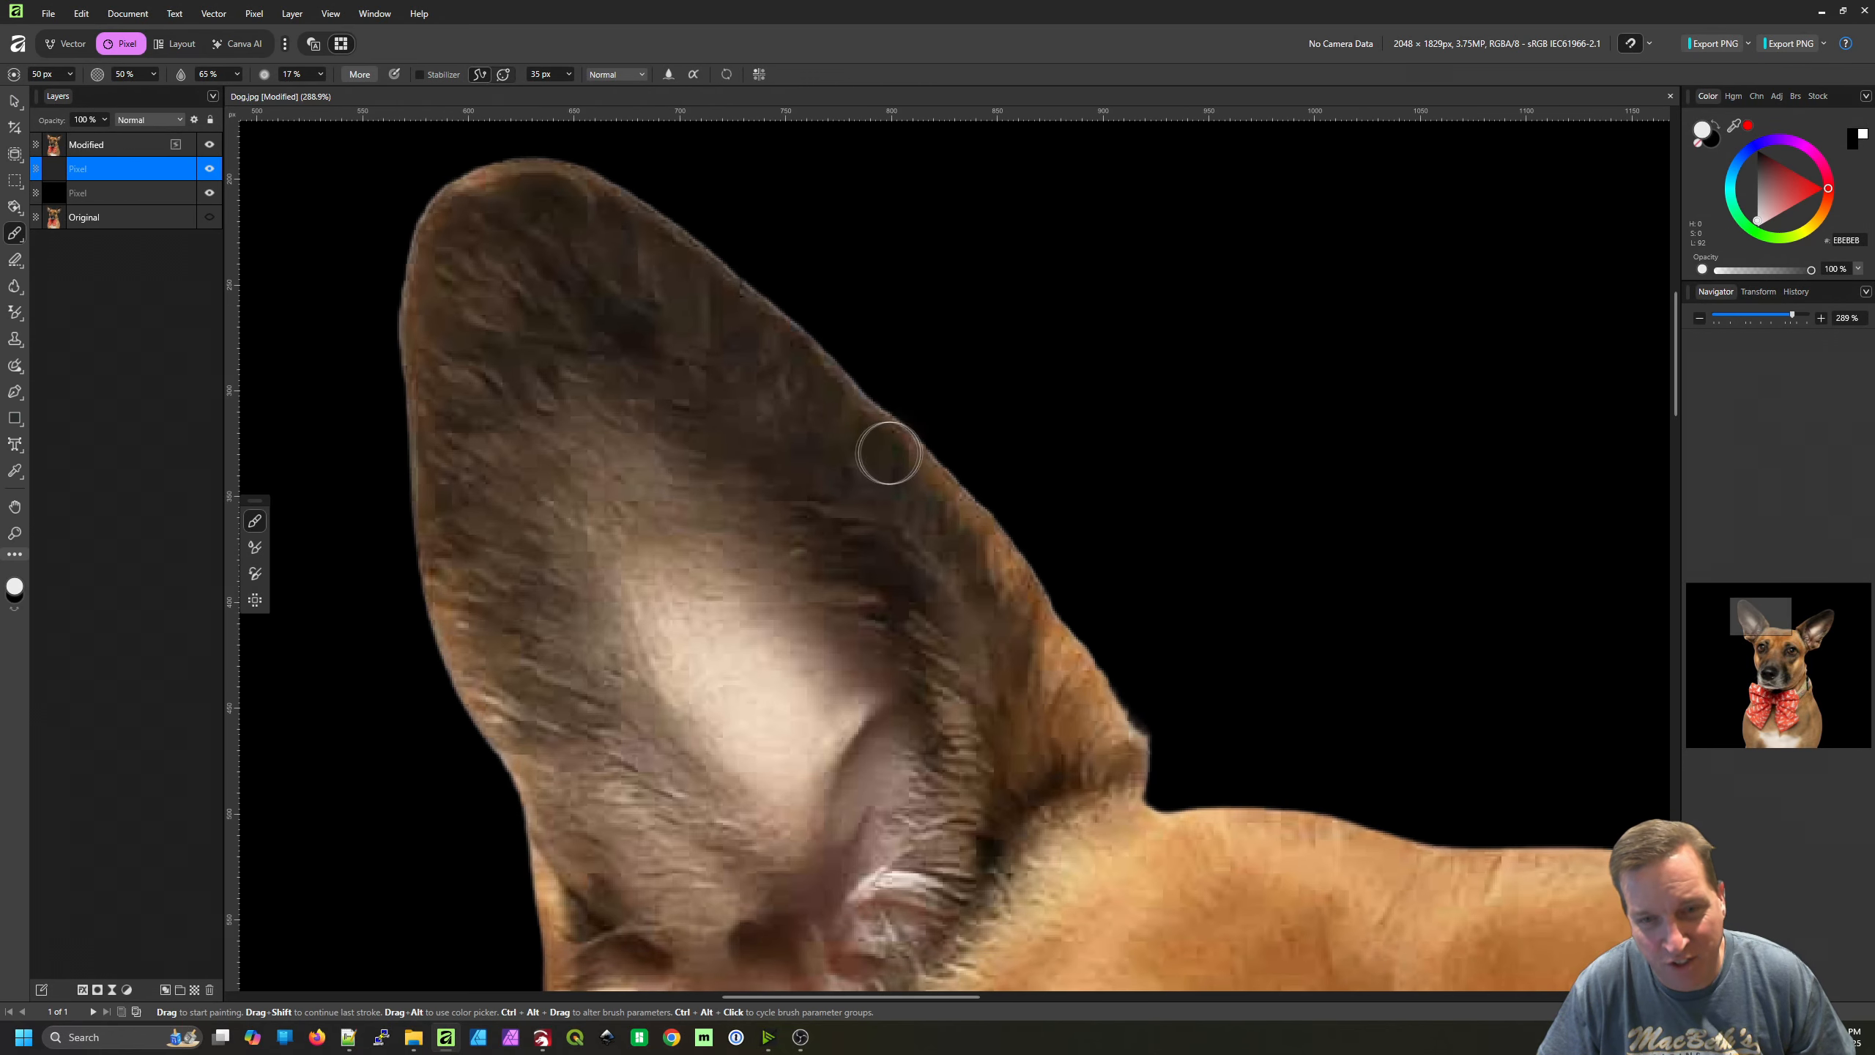
pyautogui.moveTo(794, 321); pyautogui.dragTo(758, 293)
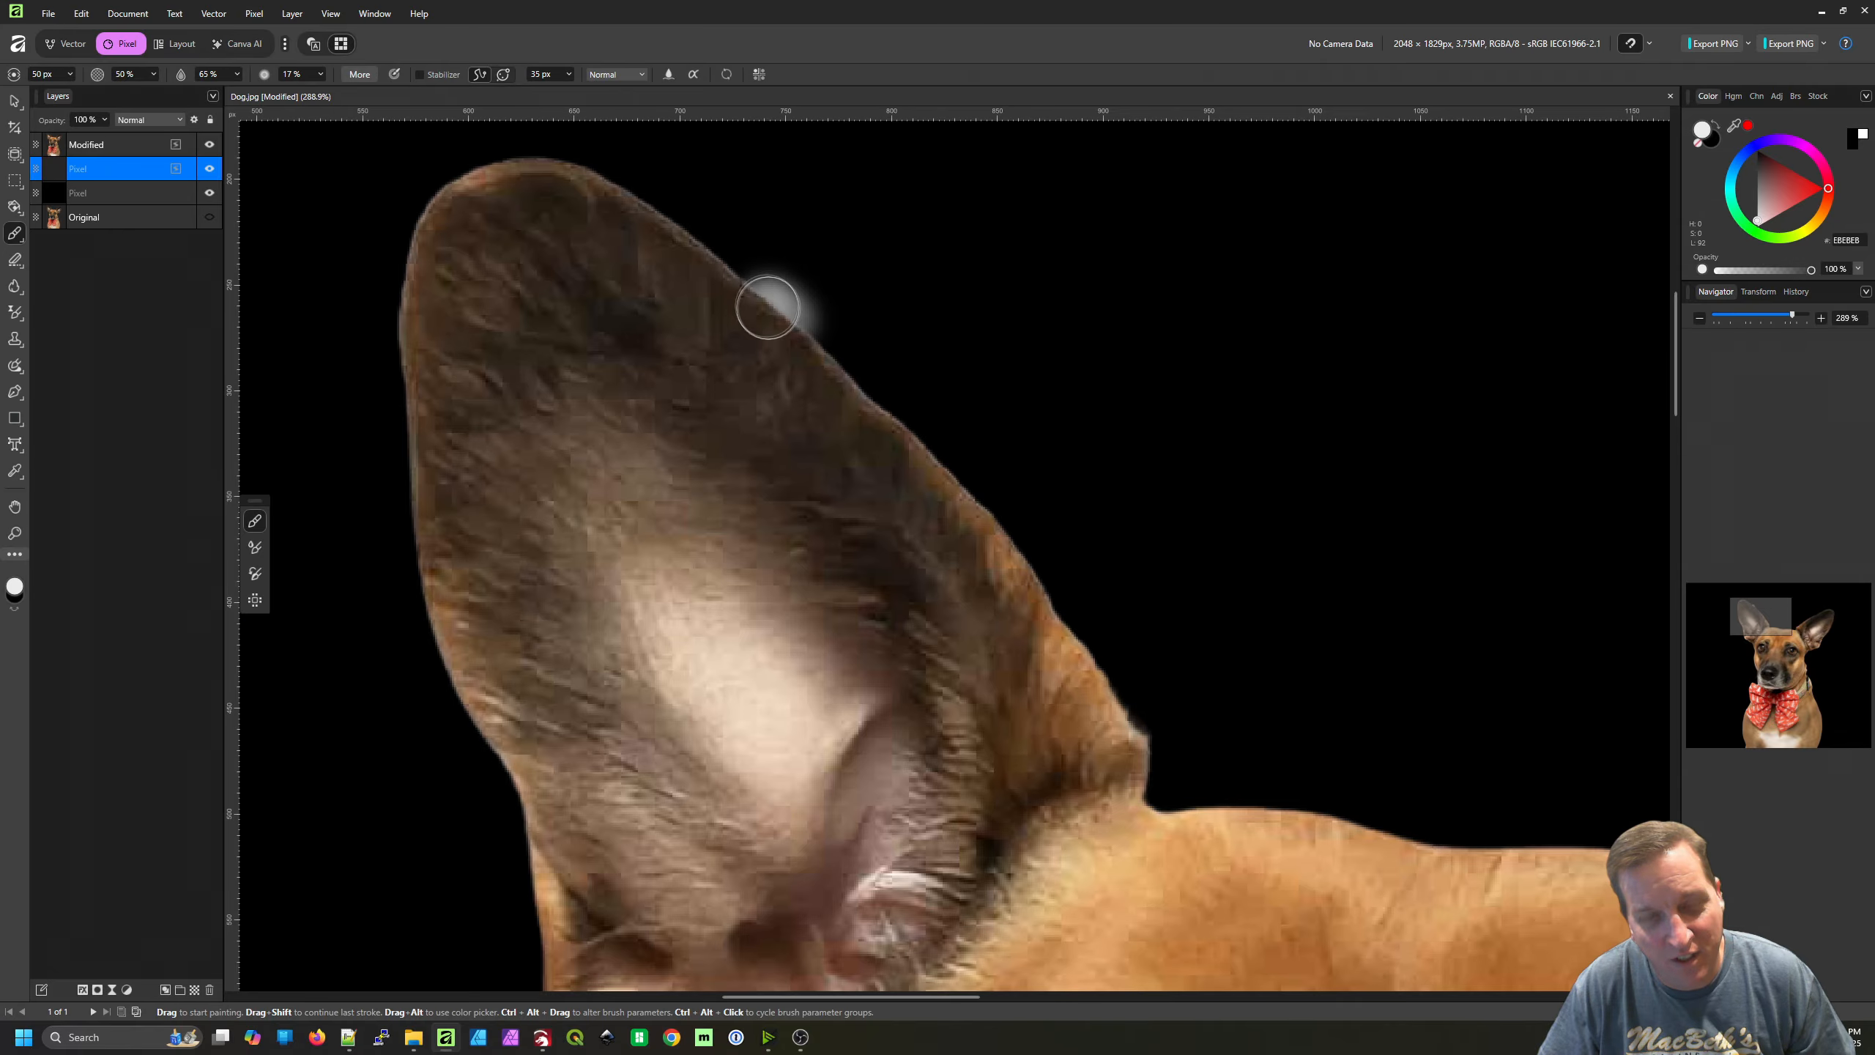
pyautogui.hotkey('ctrl', 'z')
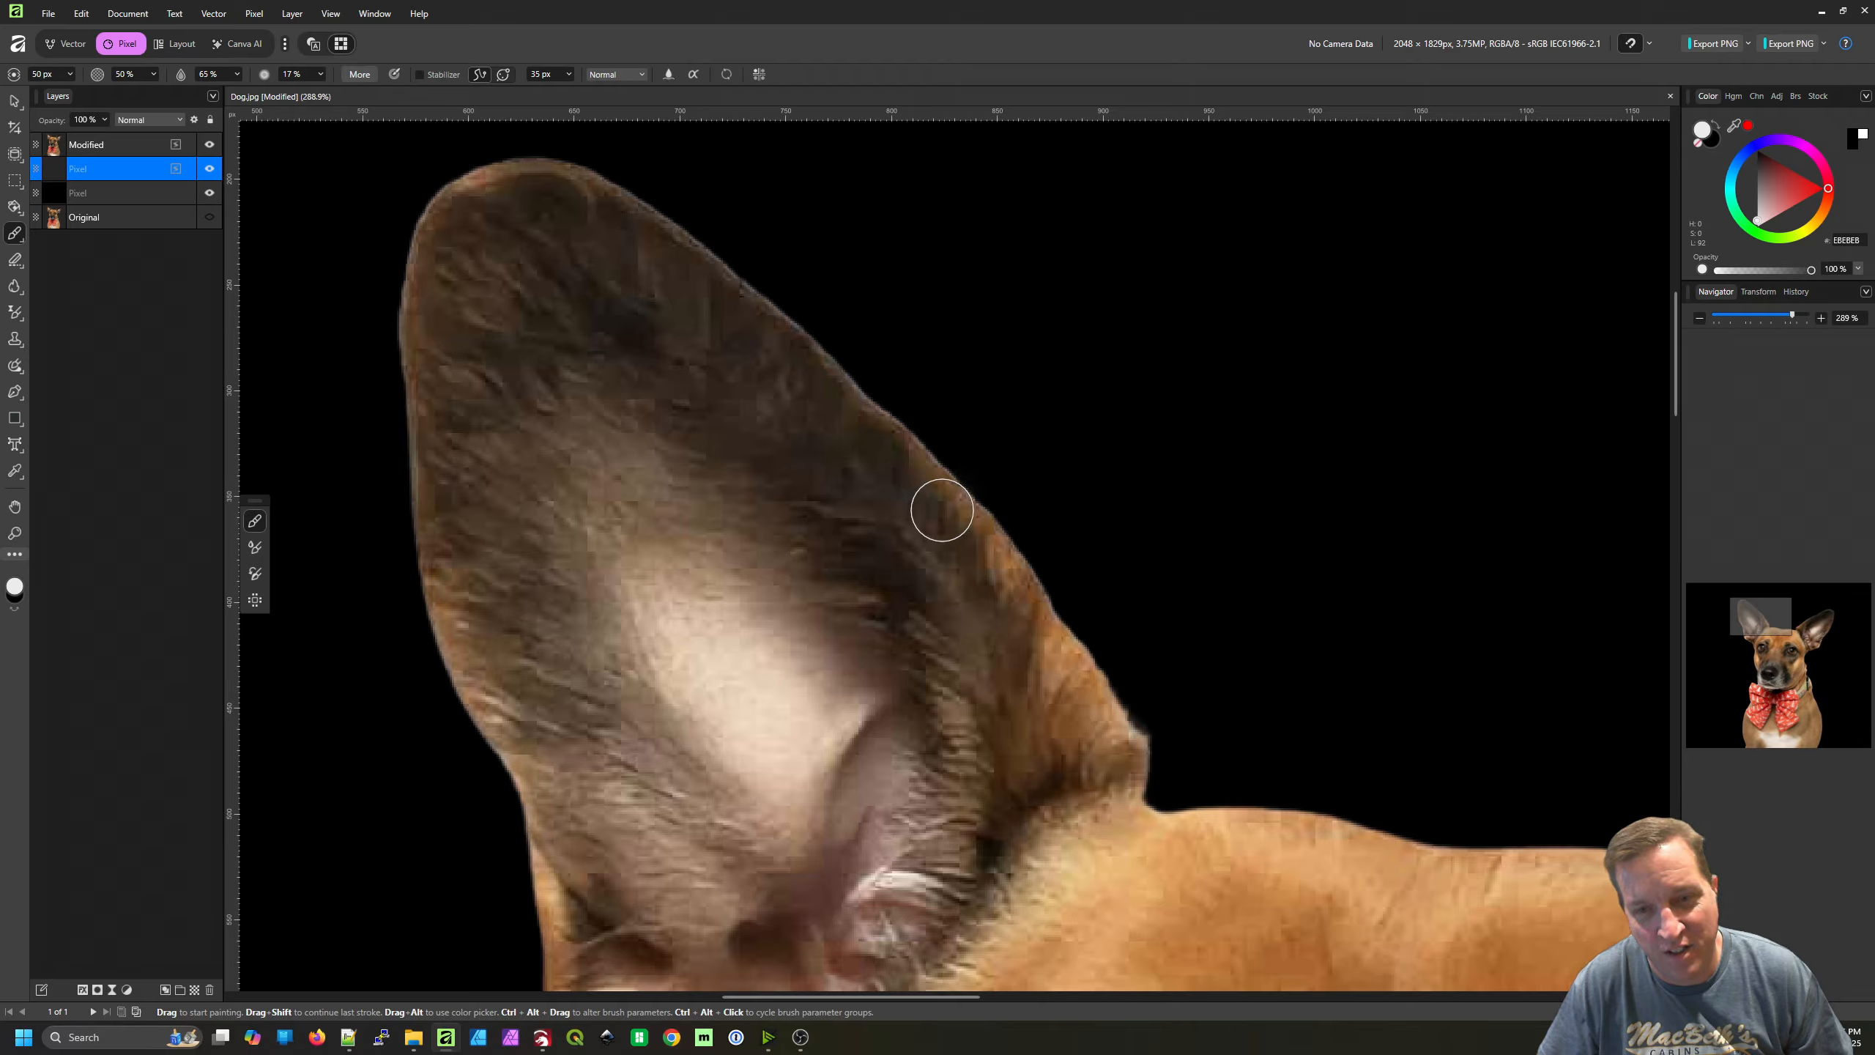
pyautogui.moveTo(875, 423)
pyautogui.mouseDown()
pyautogui.moveTo(678, 243)
pyautogui.moveTo(537, 174)
pyautogui.moveTo(481, 179)
pyautogui.moveTo(419, 230)
pyautogui.moveTo(413, 342)
pyautogui.mouseUp()
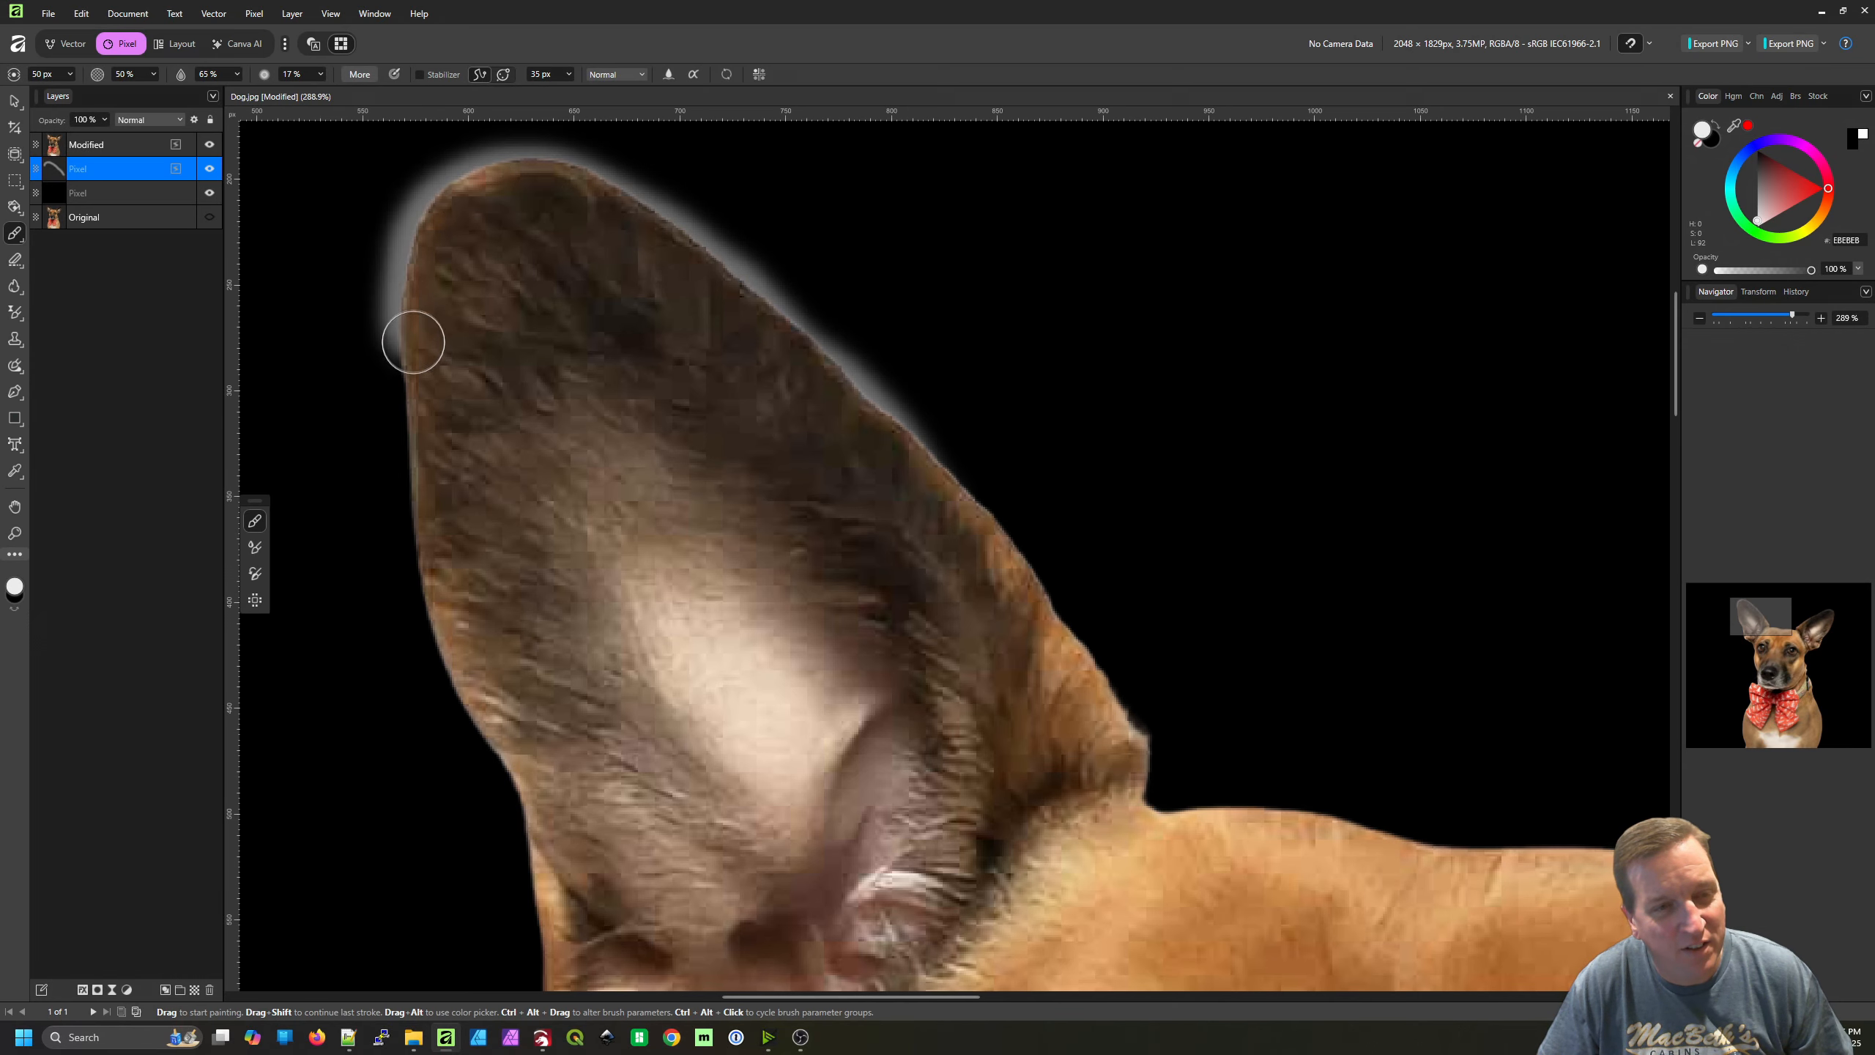
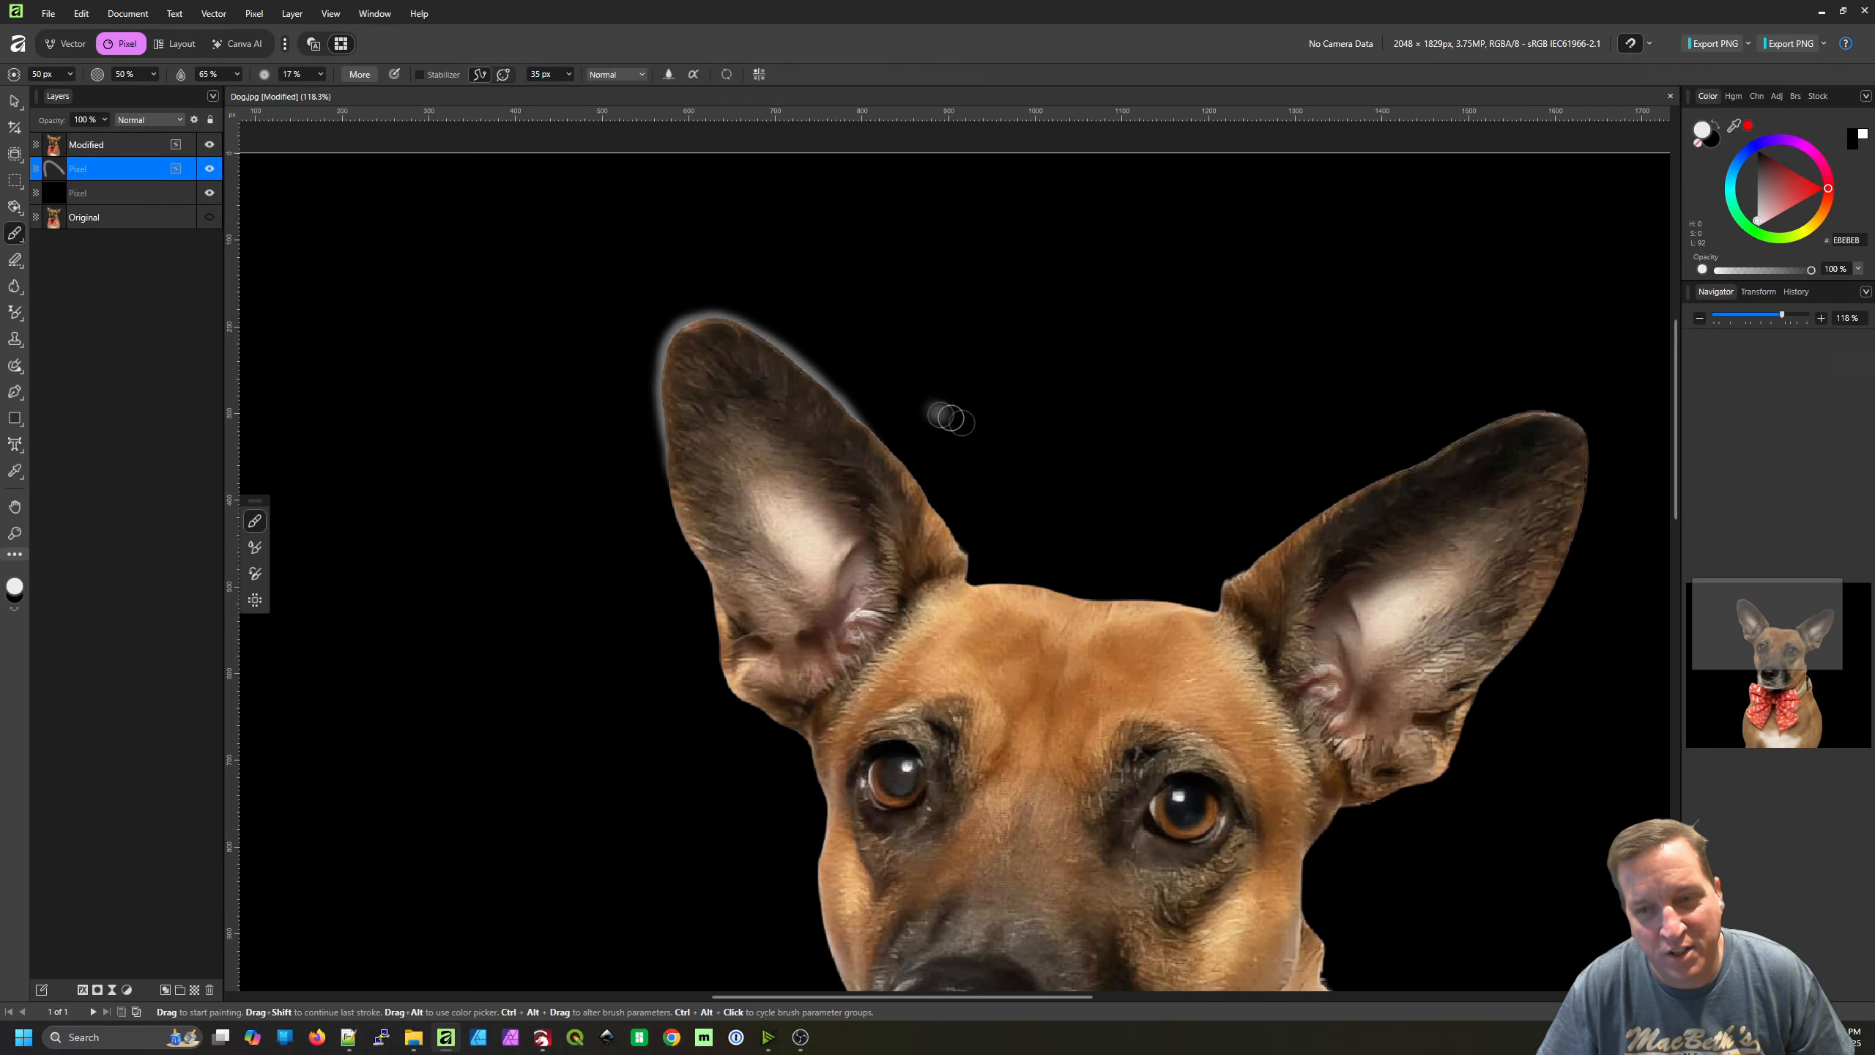
# Paint a soft light-grey (E8E8E8) glow along the upper and outer edges of the right-hand ear
pyautogui.hscroll(6, 942, 415)
pyautogui.scroll(4, 1052, 427)
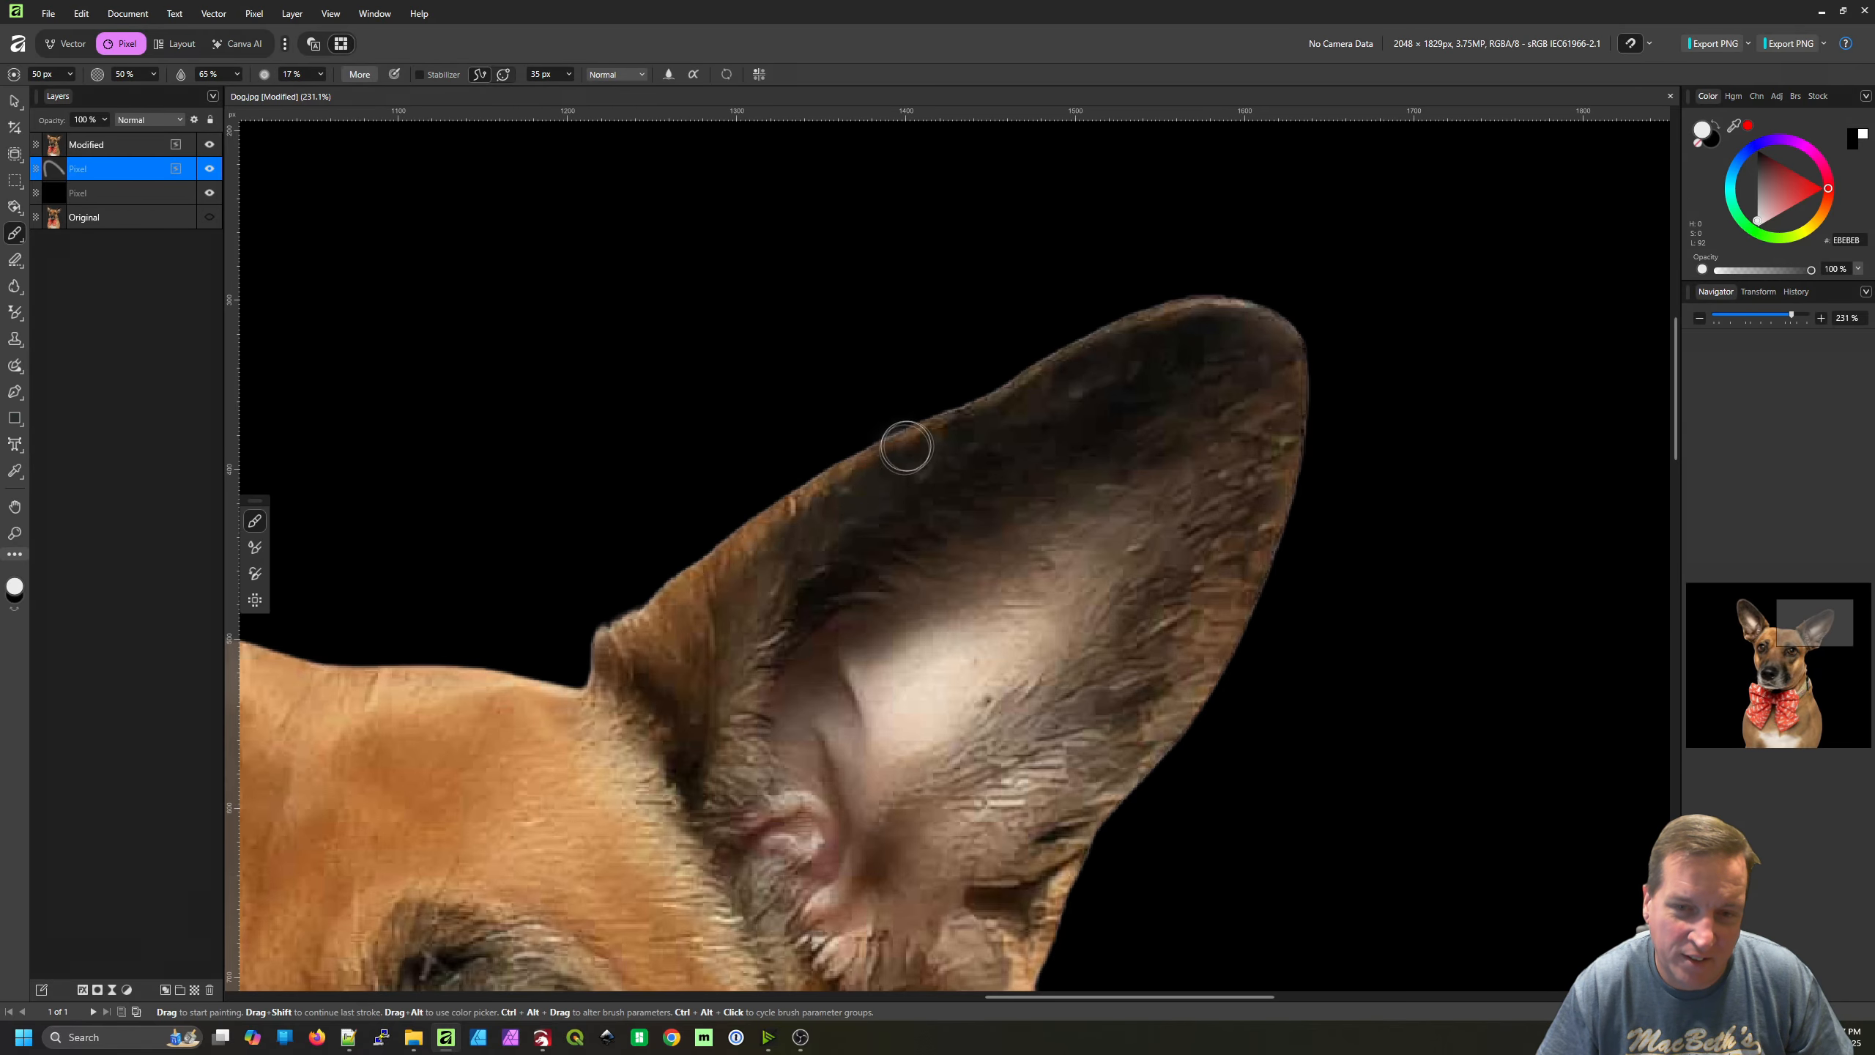
pyautogui.moveTo(905, 439)
pyautogui.mouseDown()
pyautogui.moveTo(1140, 322)
pyautogui.moveTo(1206, 305)
pyautogui.moveTo(1269, 320)
pyautogui.moveTo(1298, 380)
pyautogui.moveTo(1276, 524)
pyautogui.moveTo(1292, 454)
pyautogui.moveTo(1293, 435)
pyautogui.moveTo(1230, 626)
pyautogui.mouseUp()
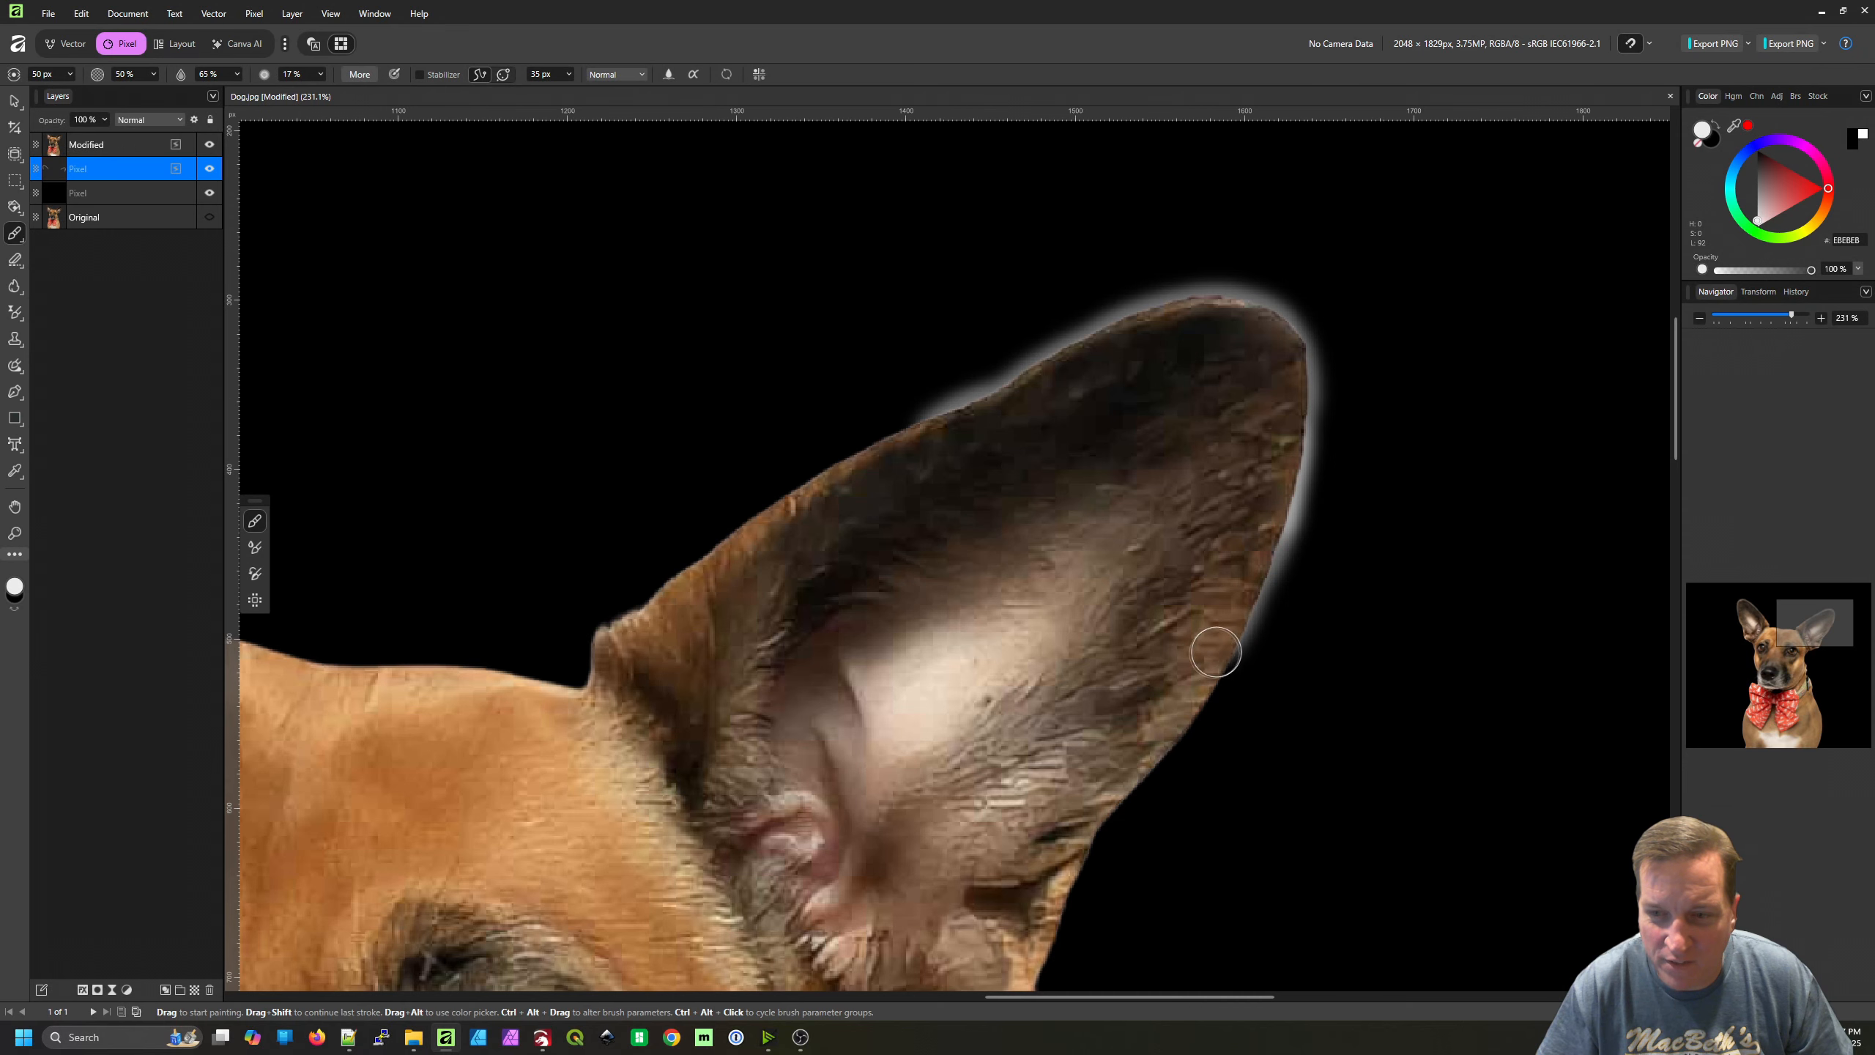
pyautogui.scroll(-5, 1186, 581)
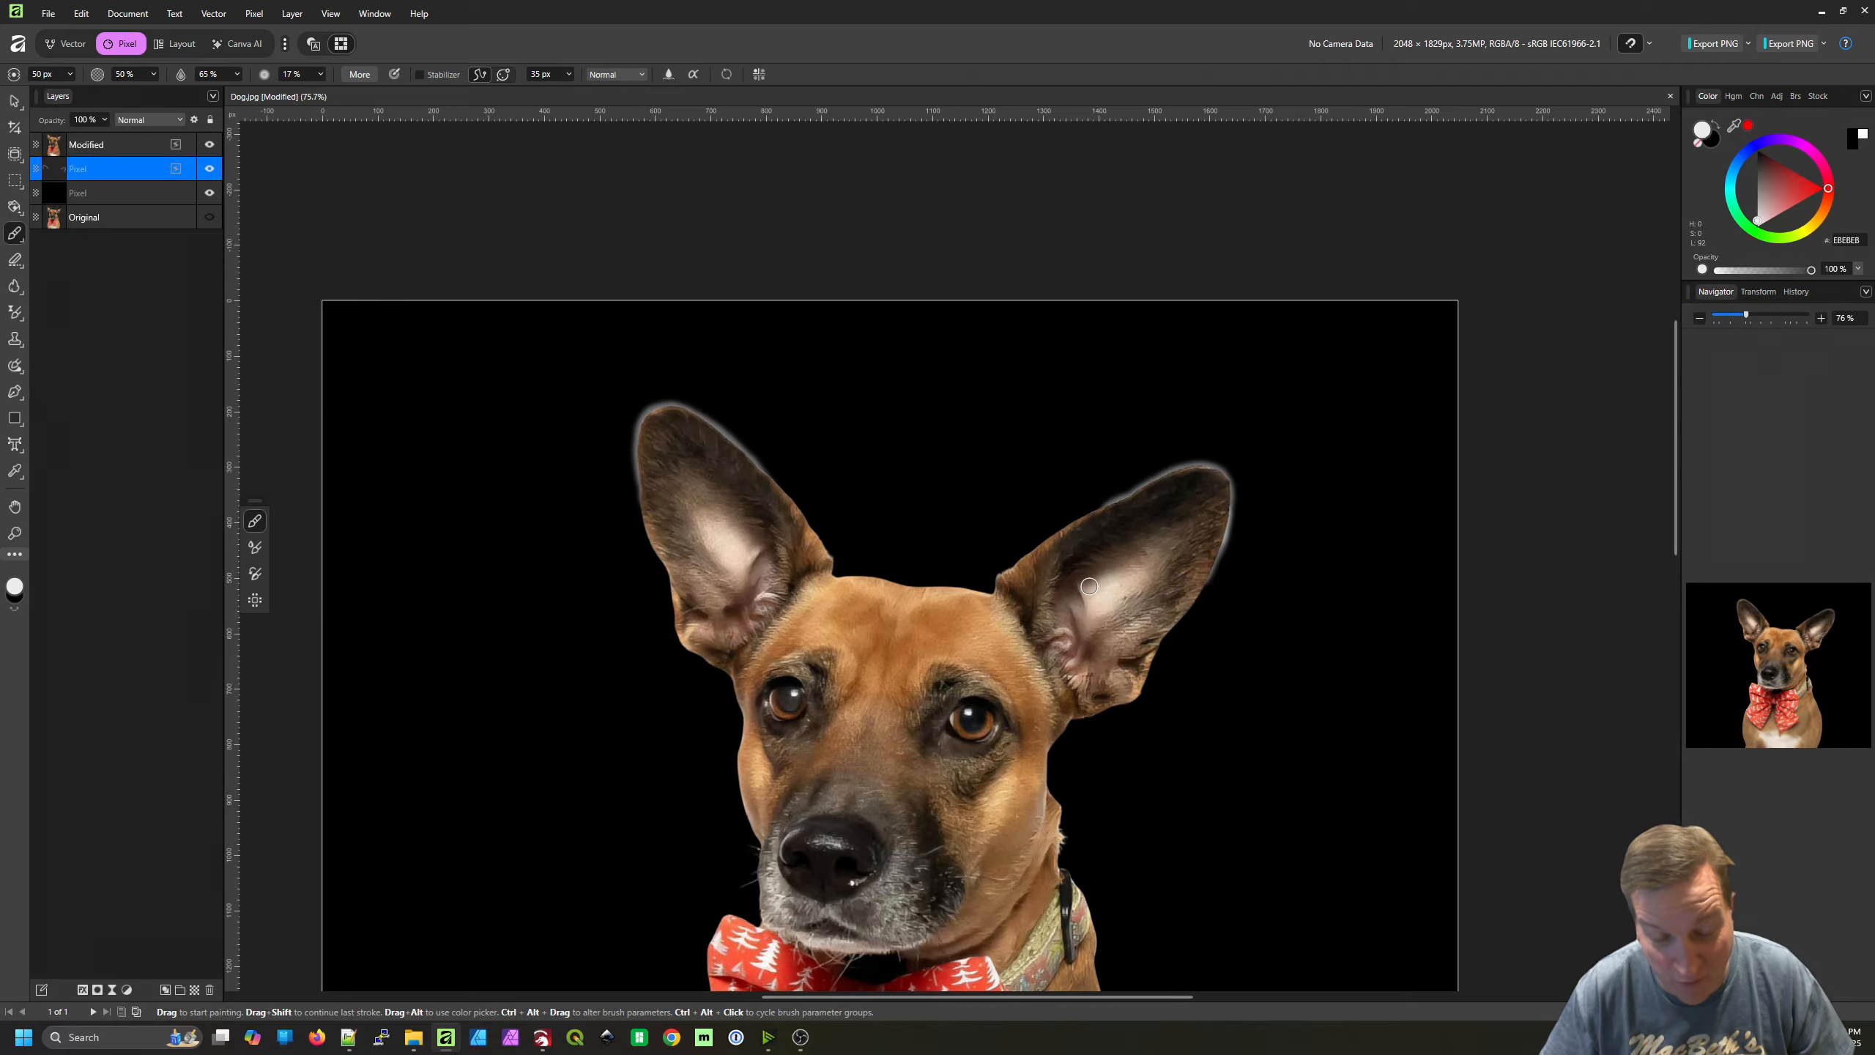
pyautogui.scroll(-4, 989, 562)
pyautogui.moveTo(984, 565); pyautogui.dragTo(987, 561)
pyautogui.scroll(2, 1010, 614)
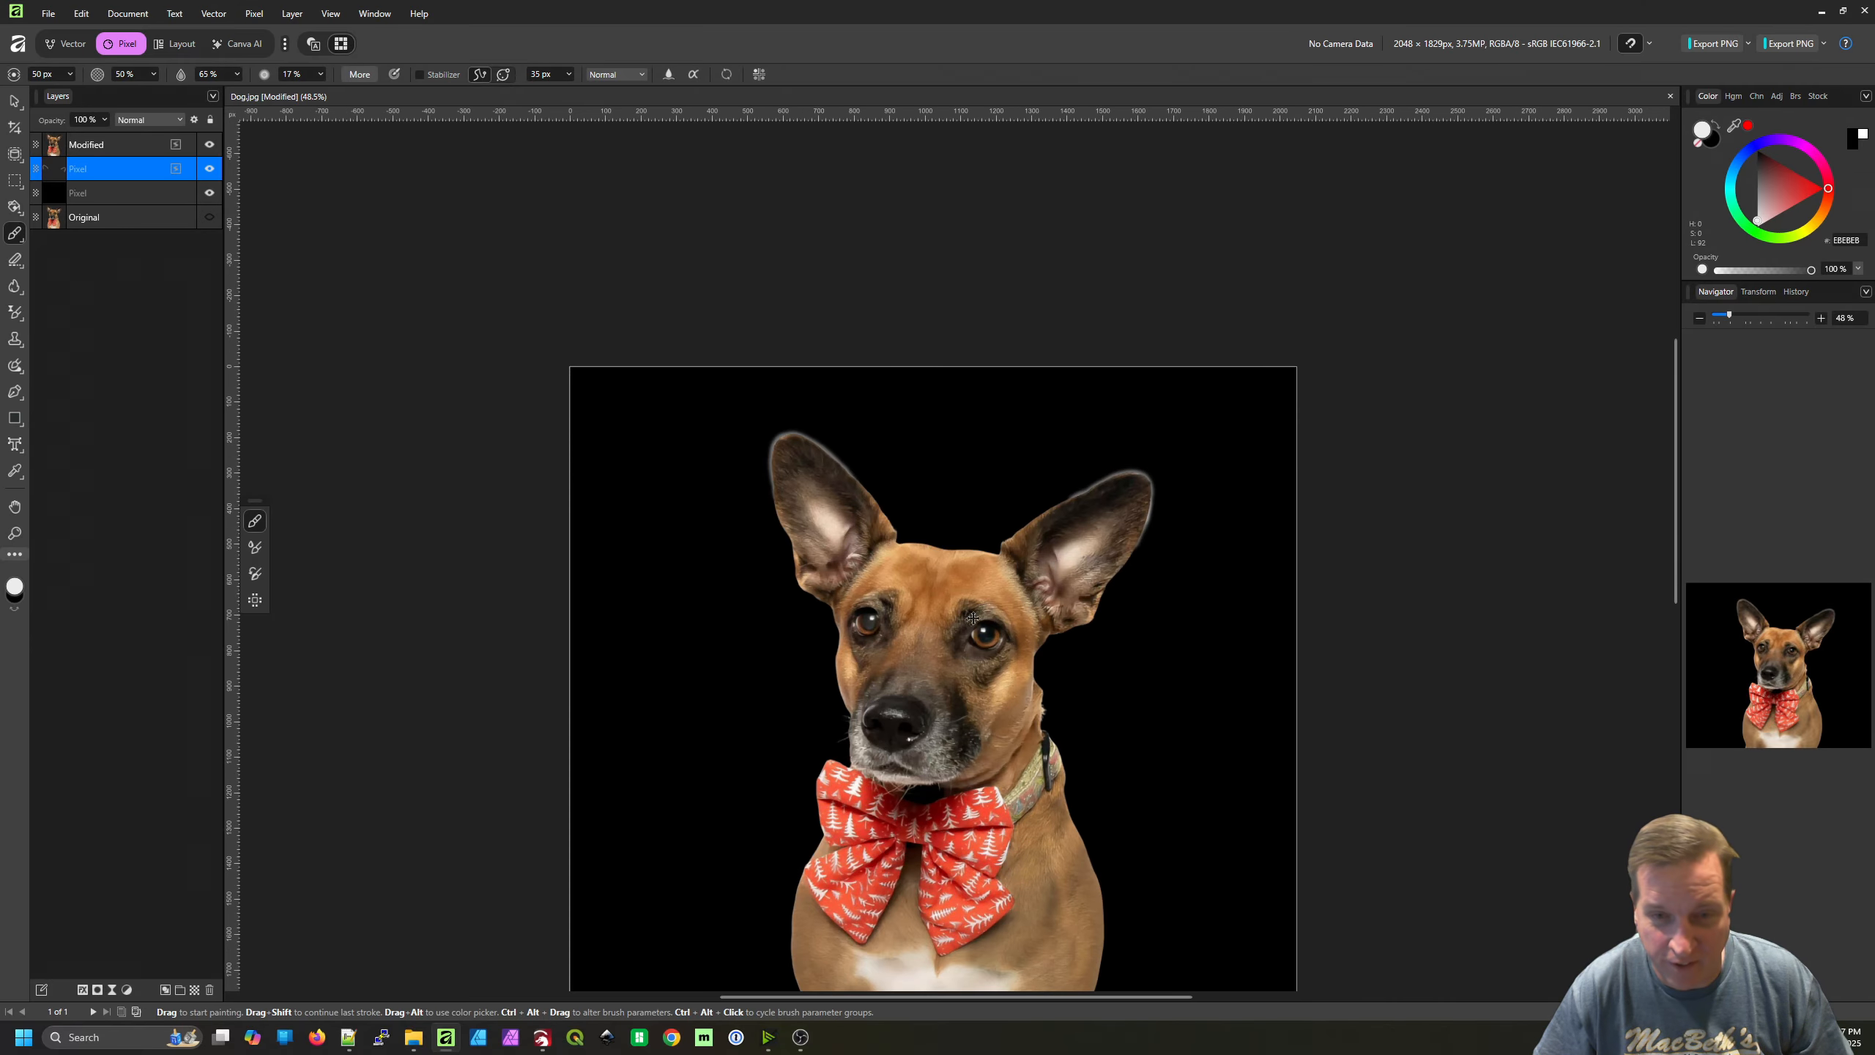
pyautogui.scroll(-1, 960, 591)
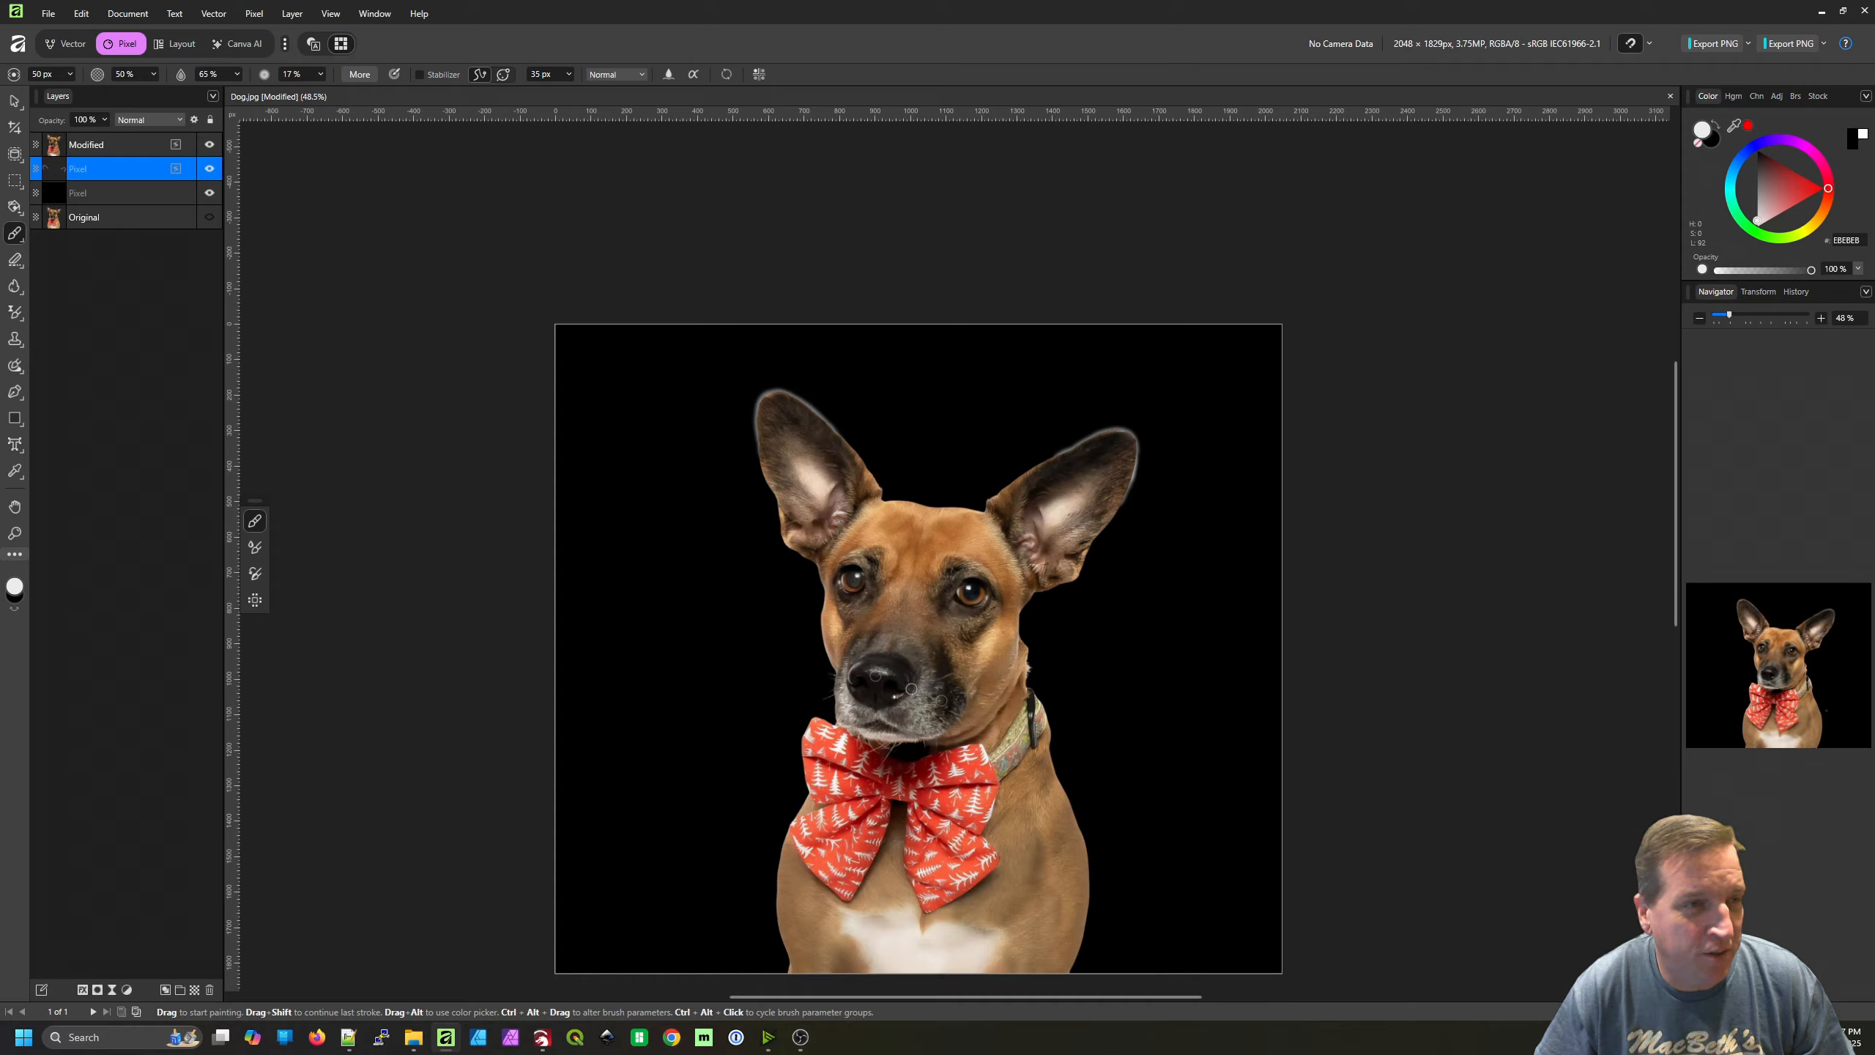
# Delete the black background layer and merge the Modified layer down into the glow layer beneath it
pyautogui.click(152, 193)
pyautogui.press('Delete')
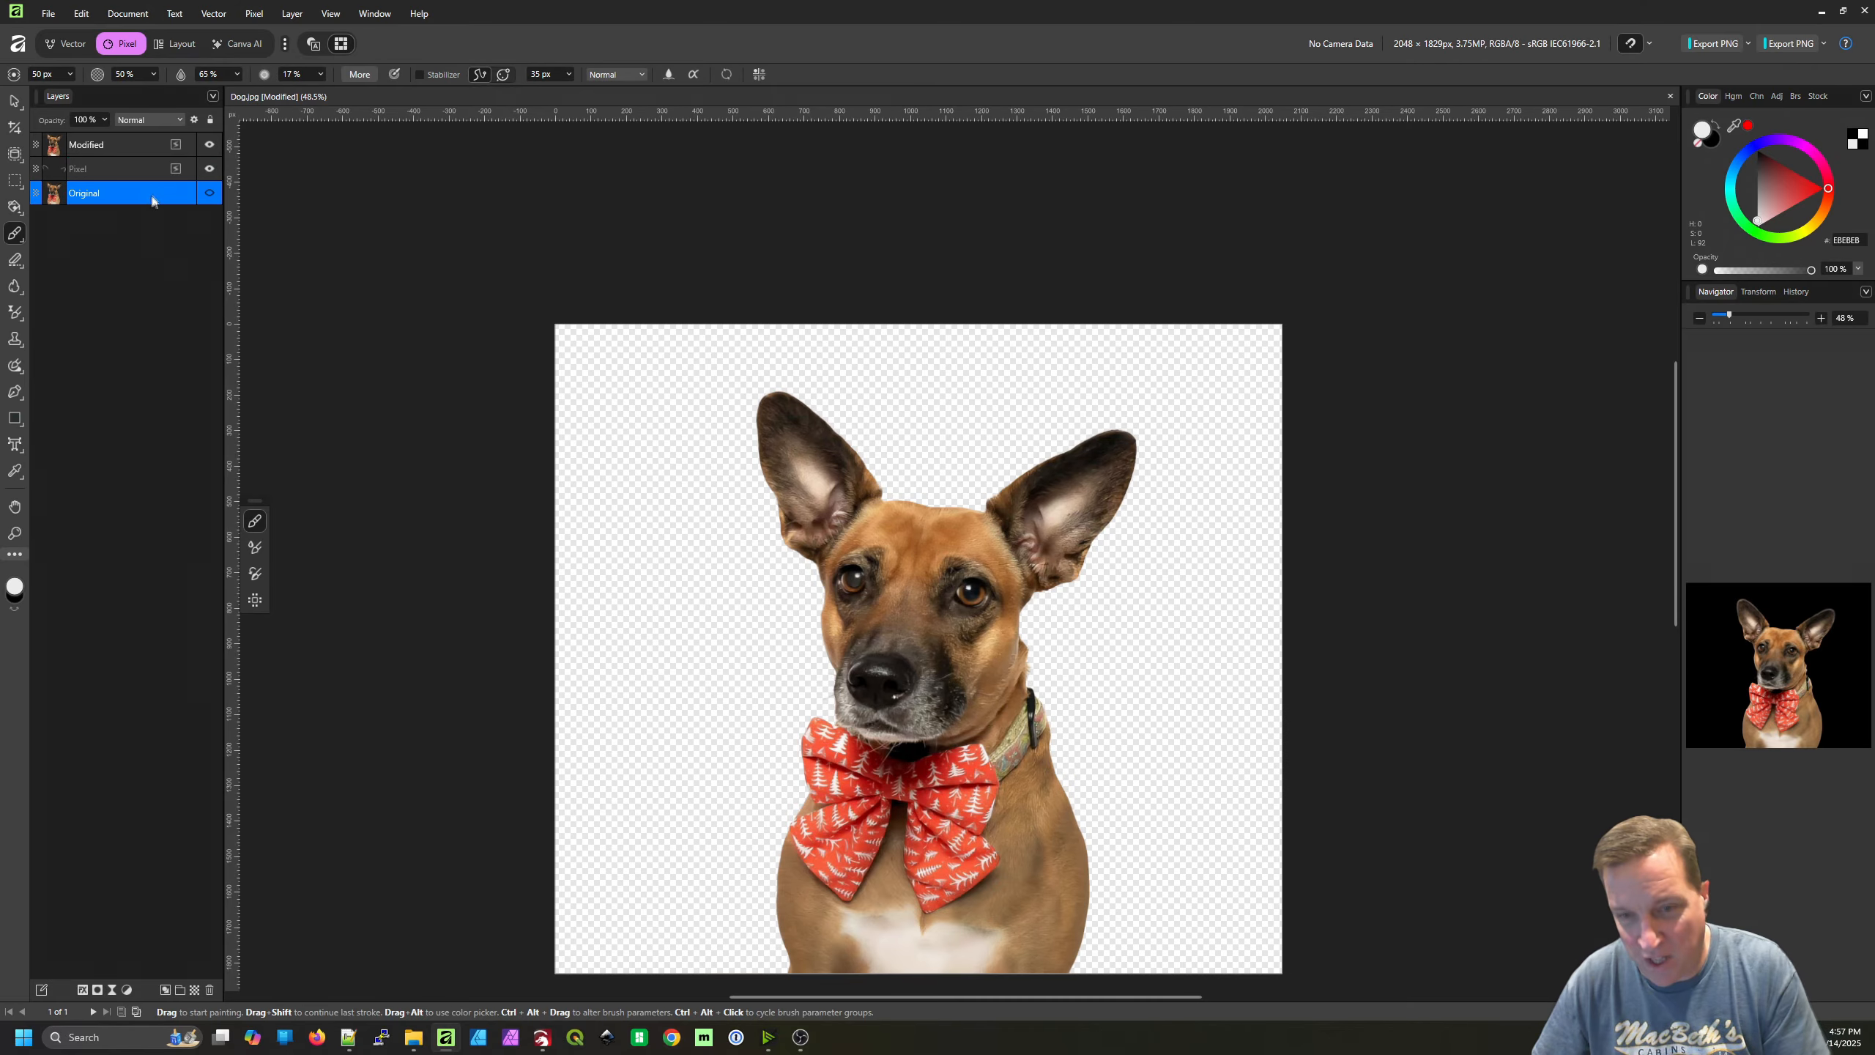
pyautogui.click(114, 168)
pyautogui.click(120, 149)
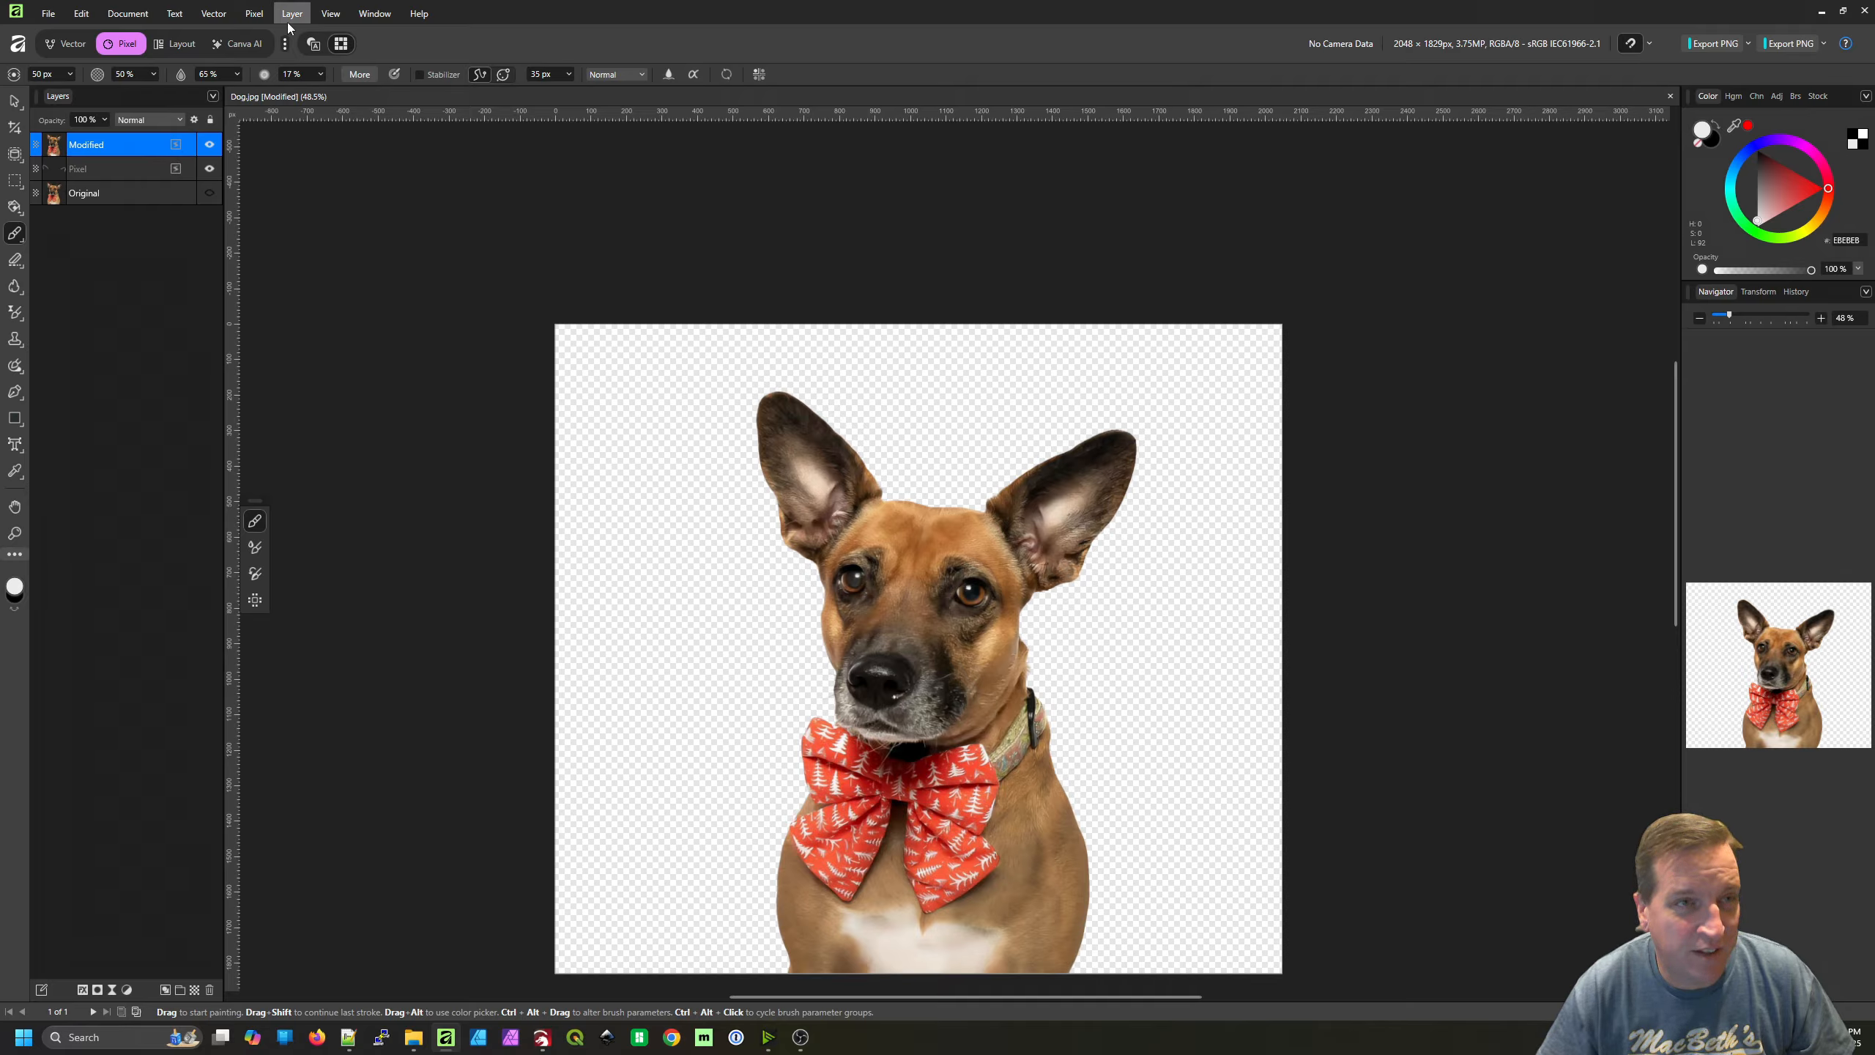
pyautogui.click(252, 14)
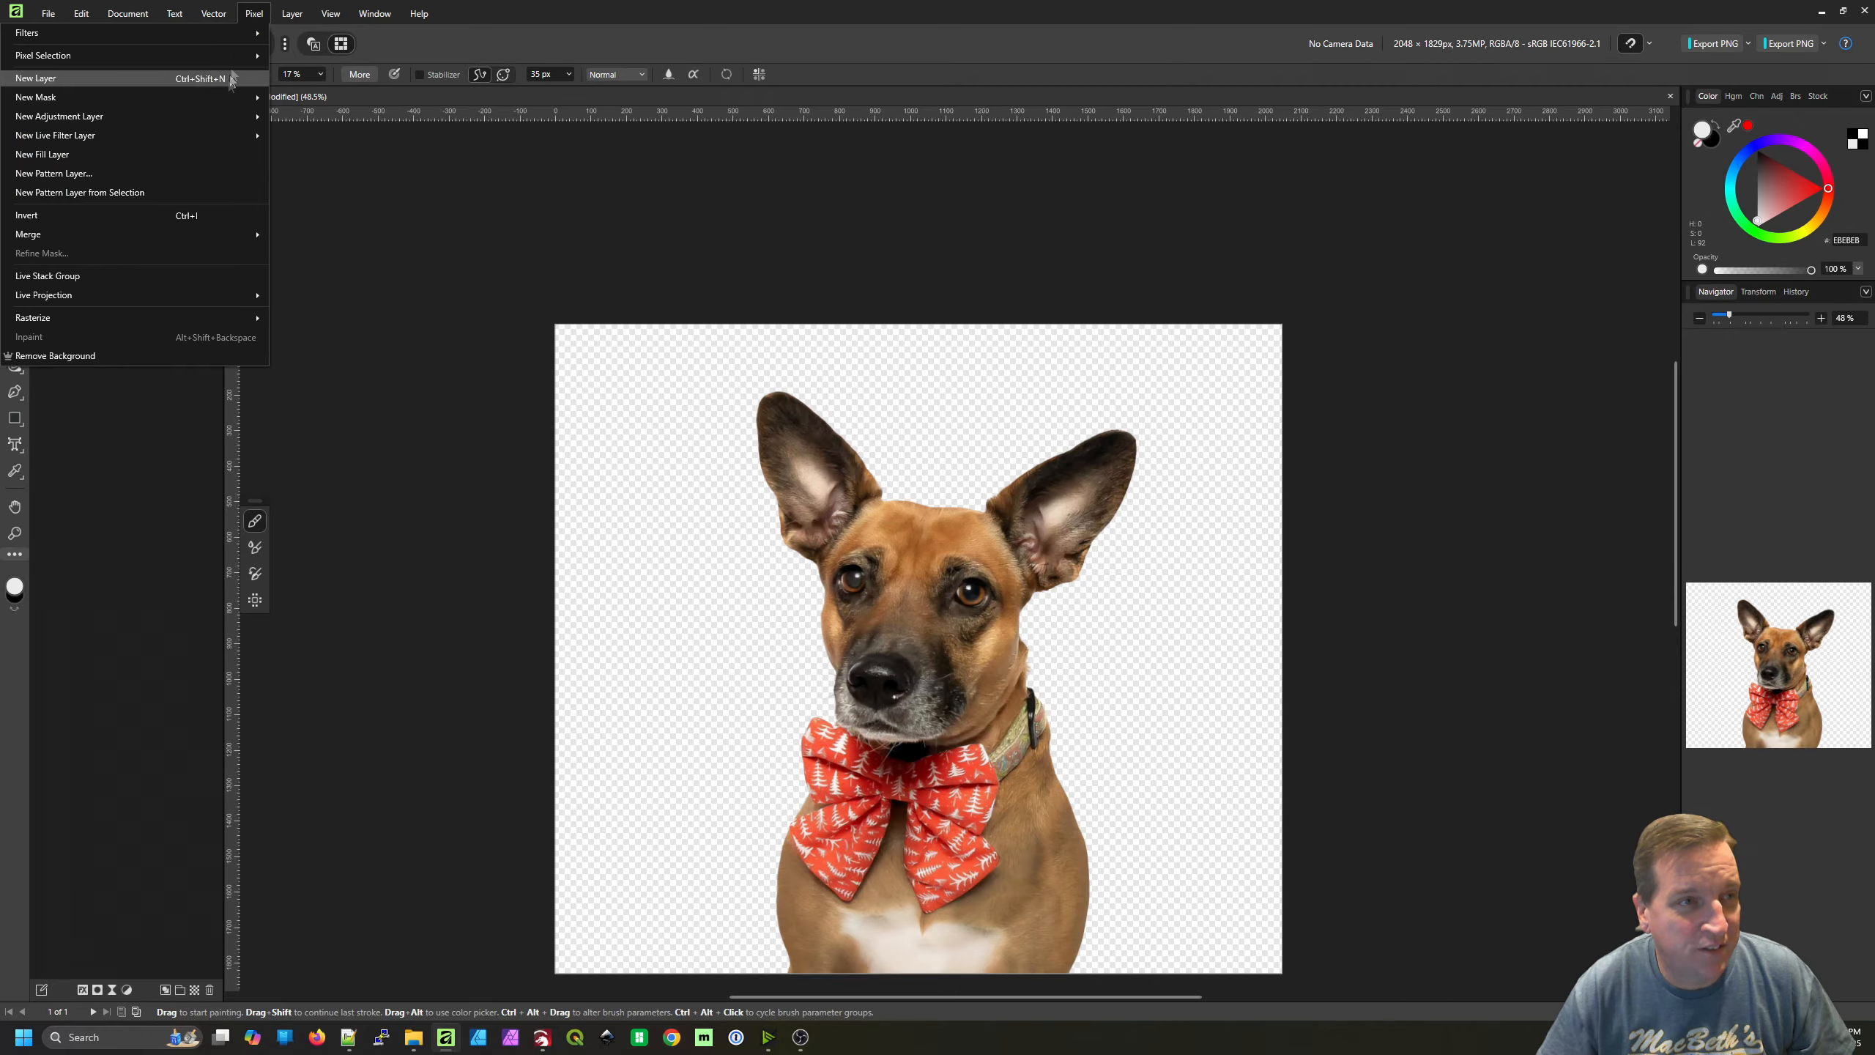
pyautogui.moveTo(202, 237)
pyautogui.click(299, 235)
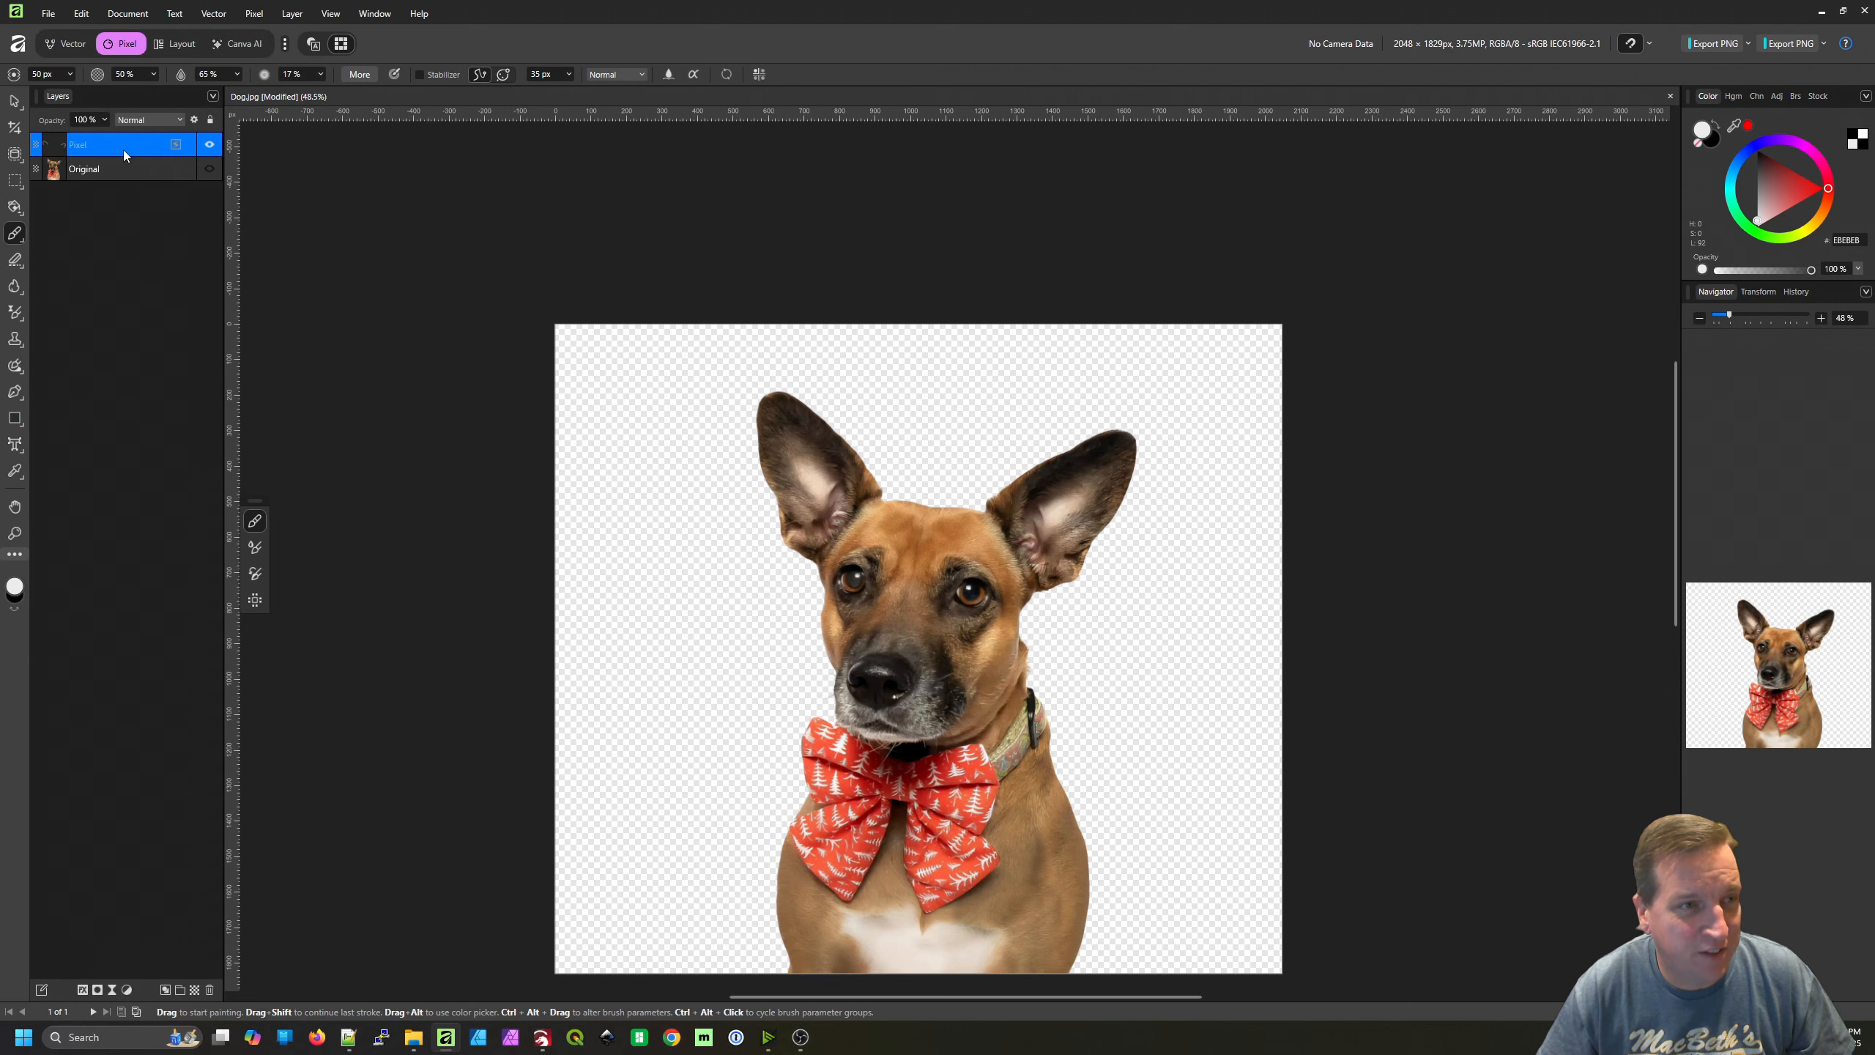
pyautogui.click(211, 145)
pyautogui.click(212, 145)
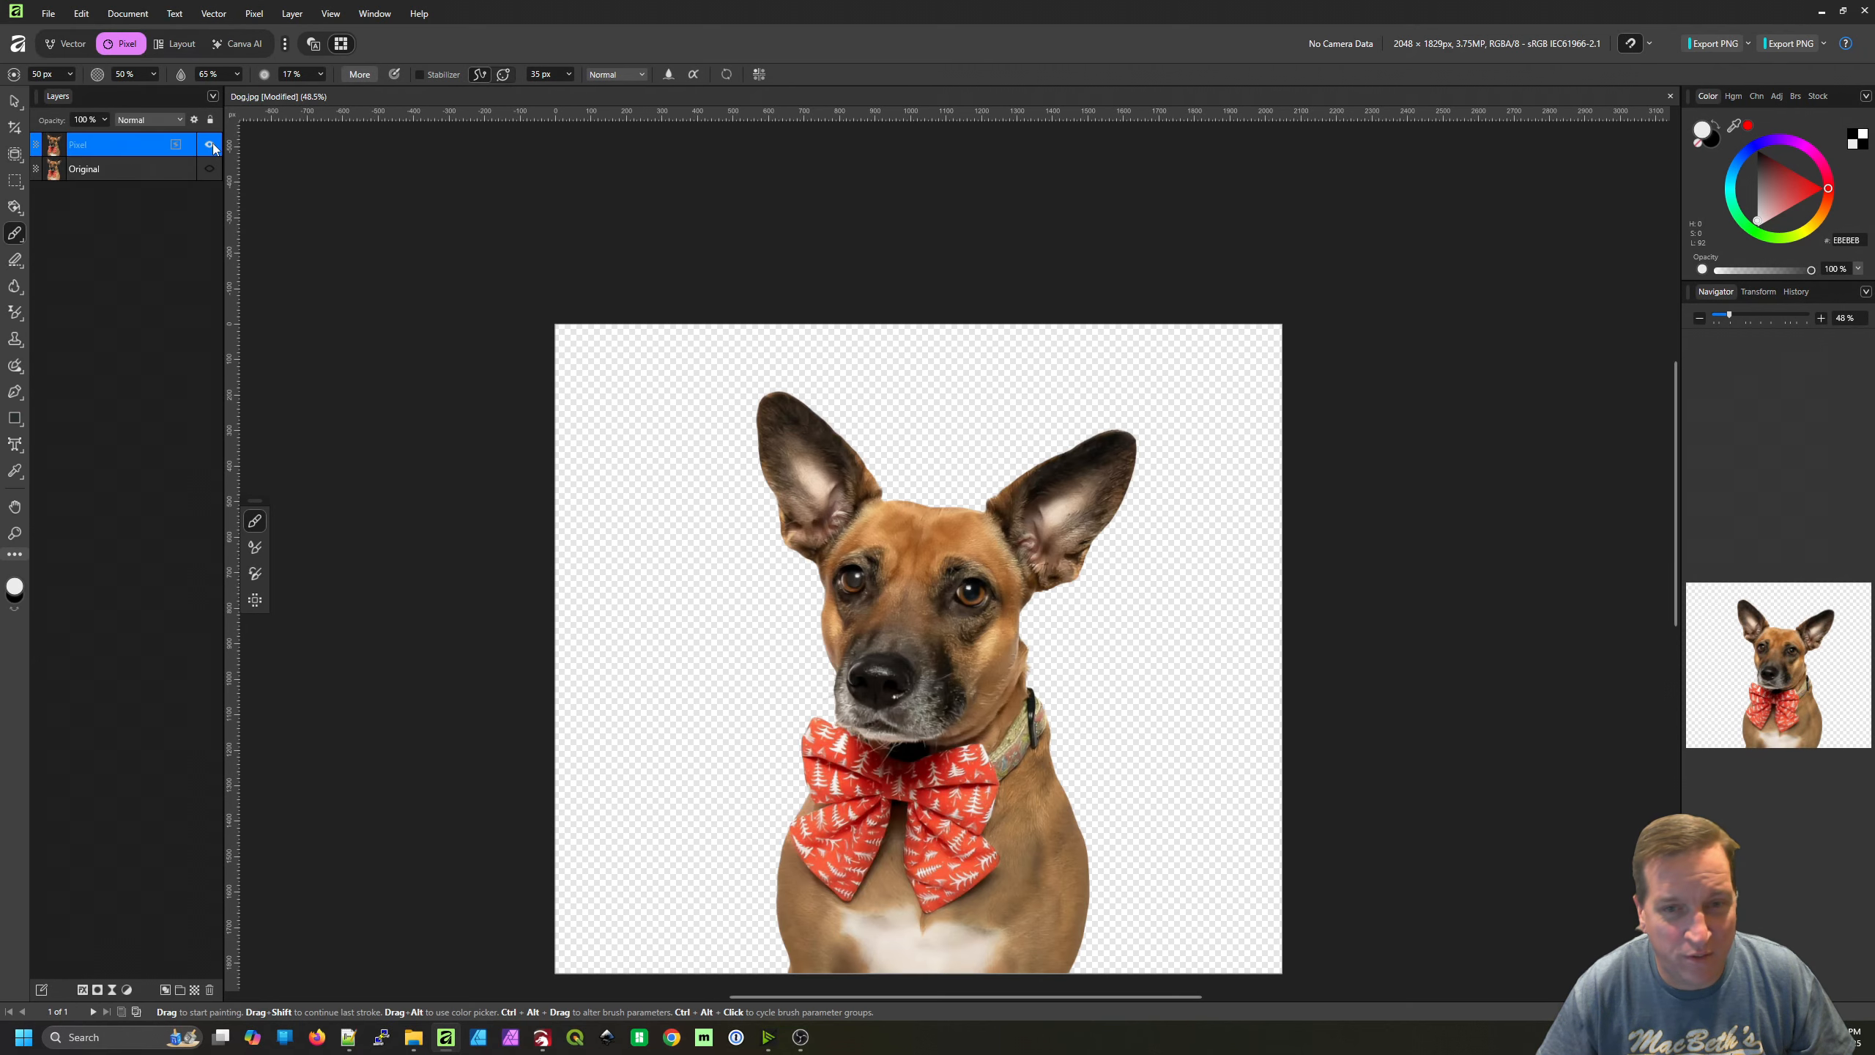
pyautogui.click(211, 145)
pyautogui.click(211, 145)
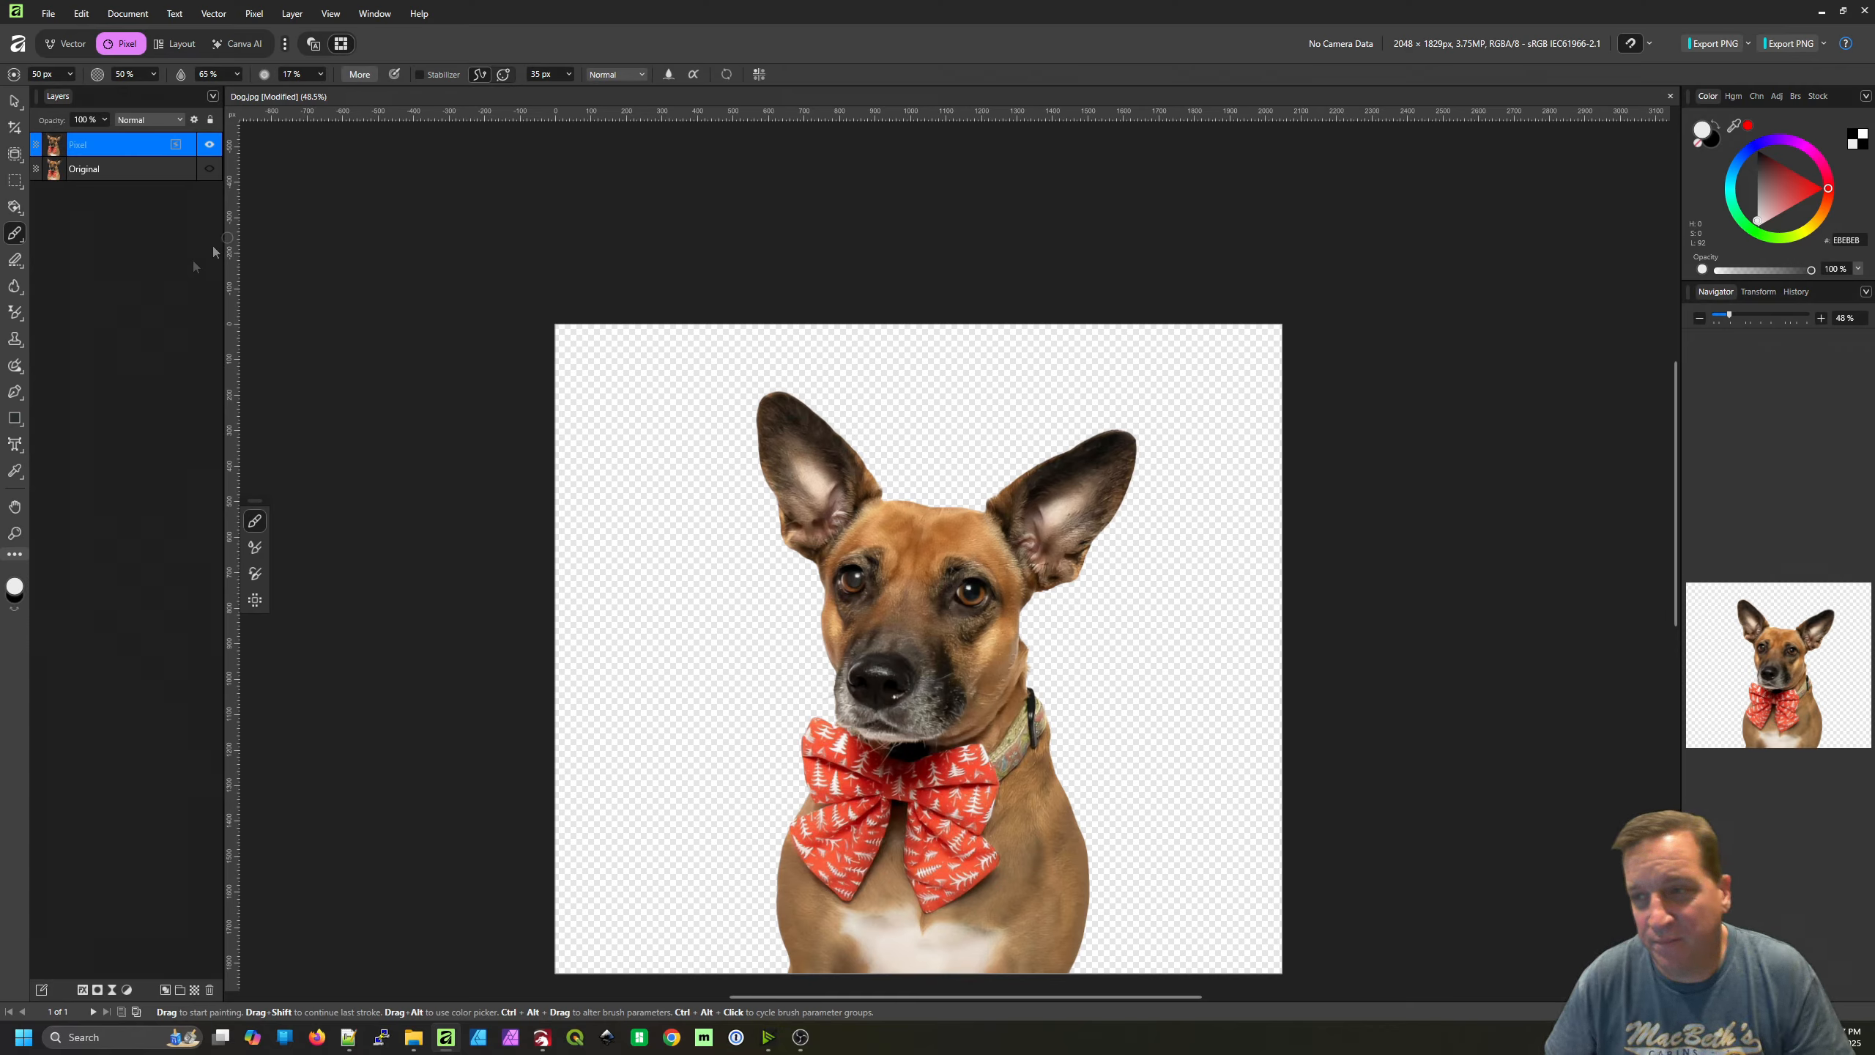
# Add a Black & White adjustment with the default preset above the merged dog layer
pyautogui.click(1777, 96)
pyautogui.scroll(-3, 1755, 392)
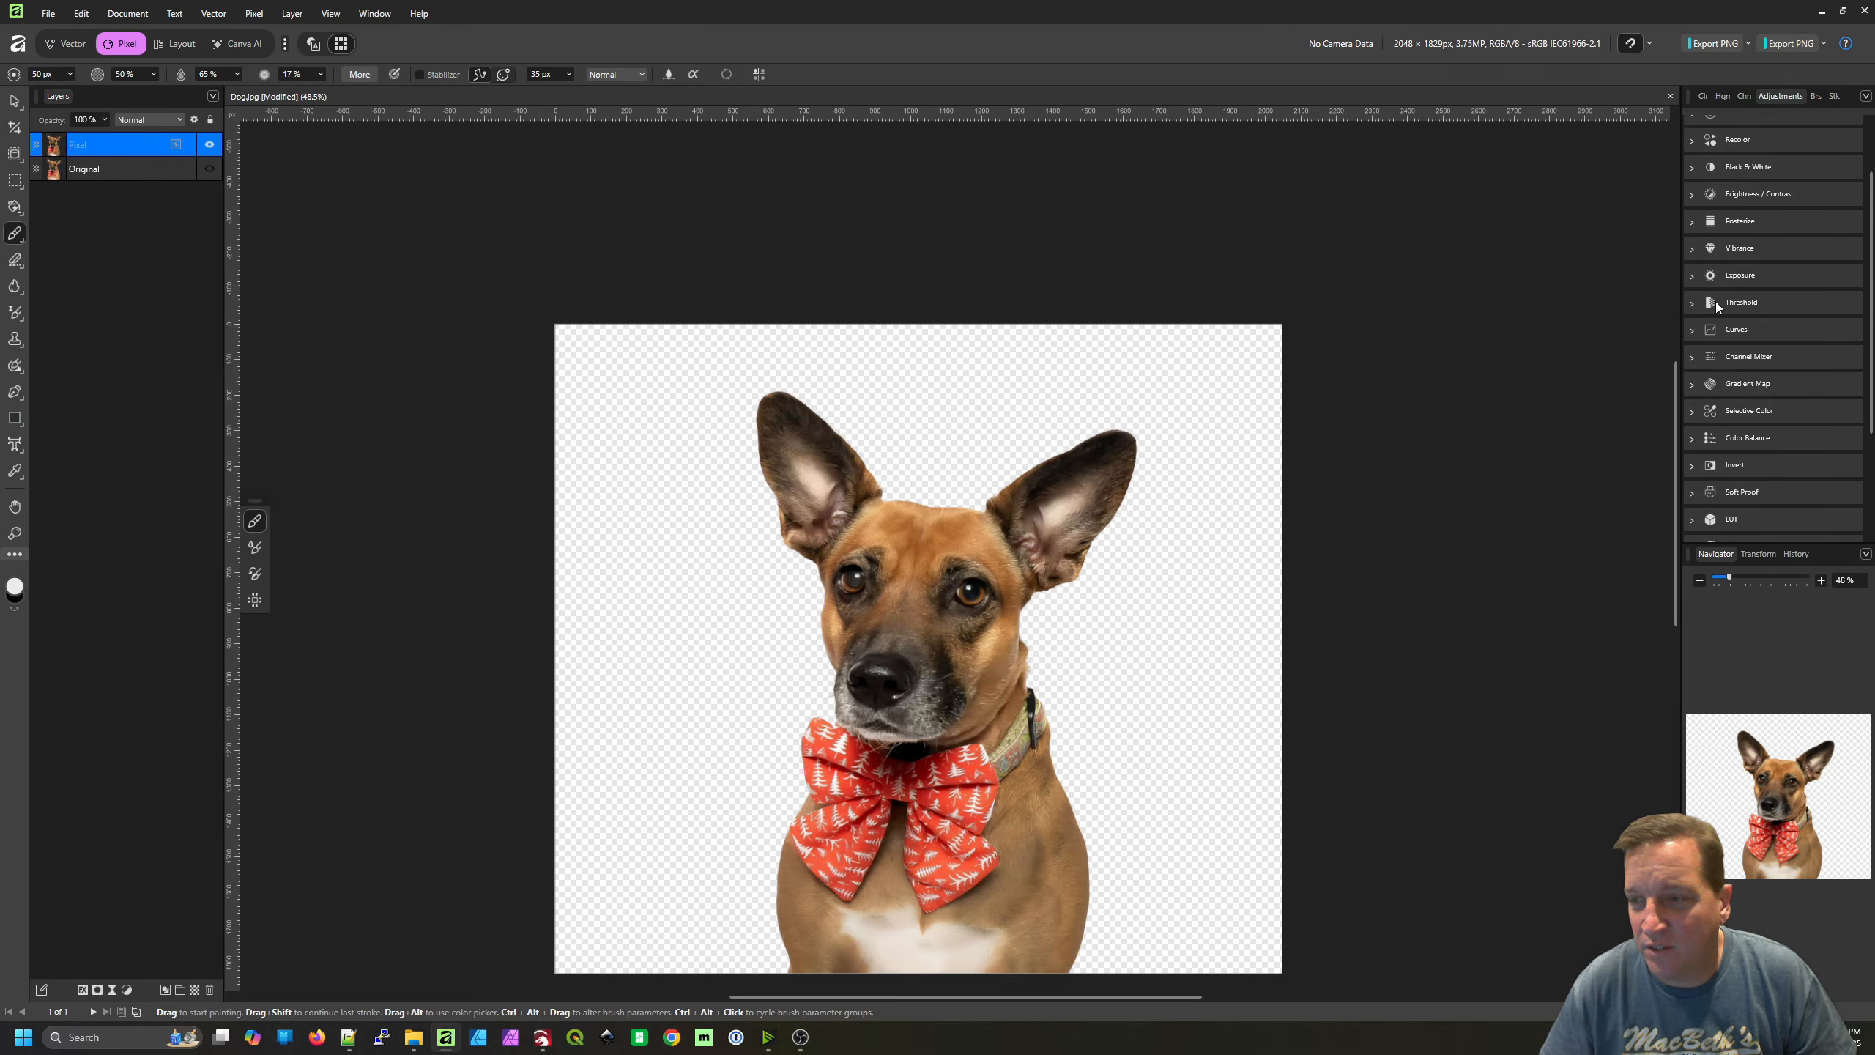
pyautogui.scroll(-3, 1772, 361)
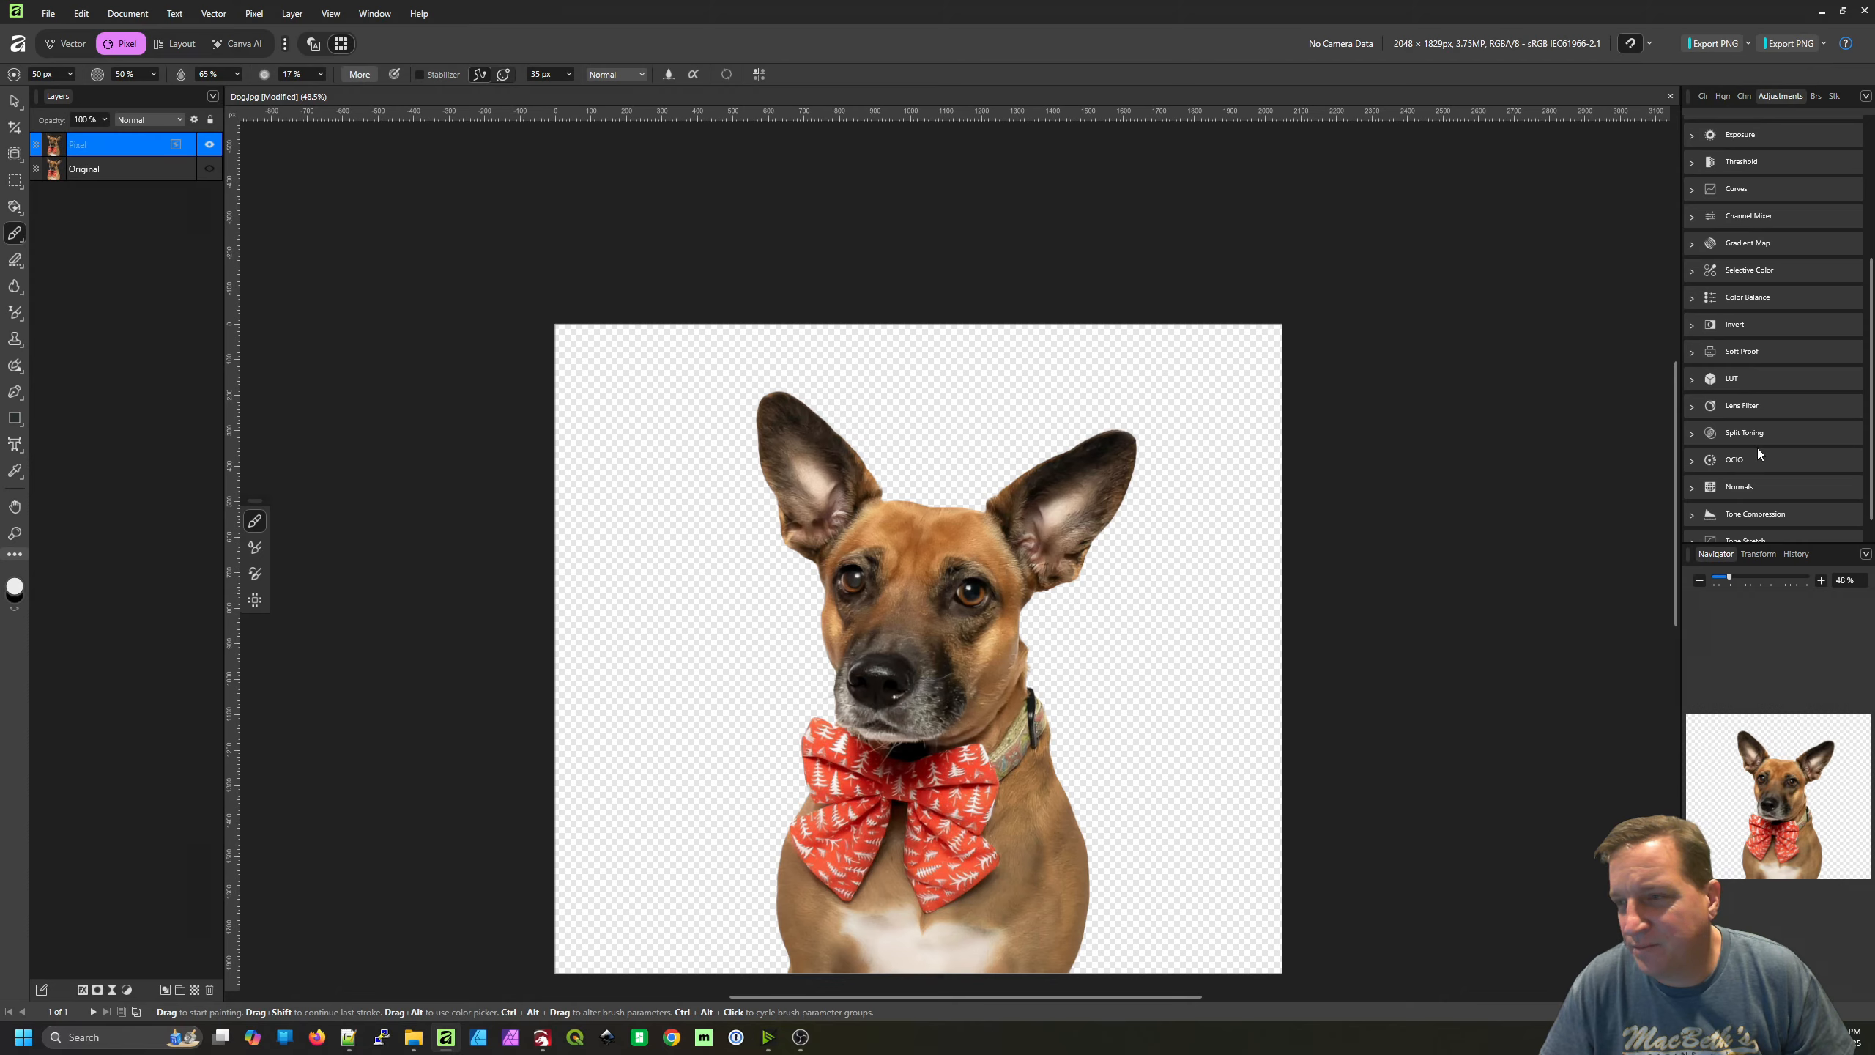
pyautogui.scroll(4, 1756, 372)
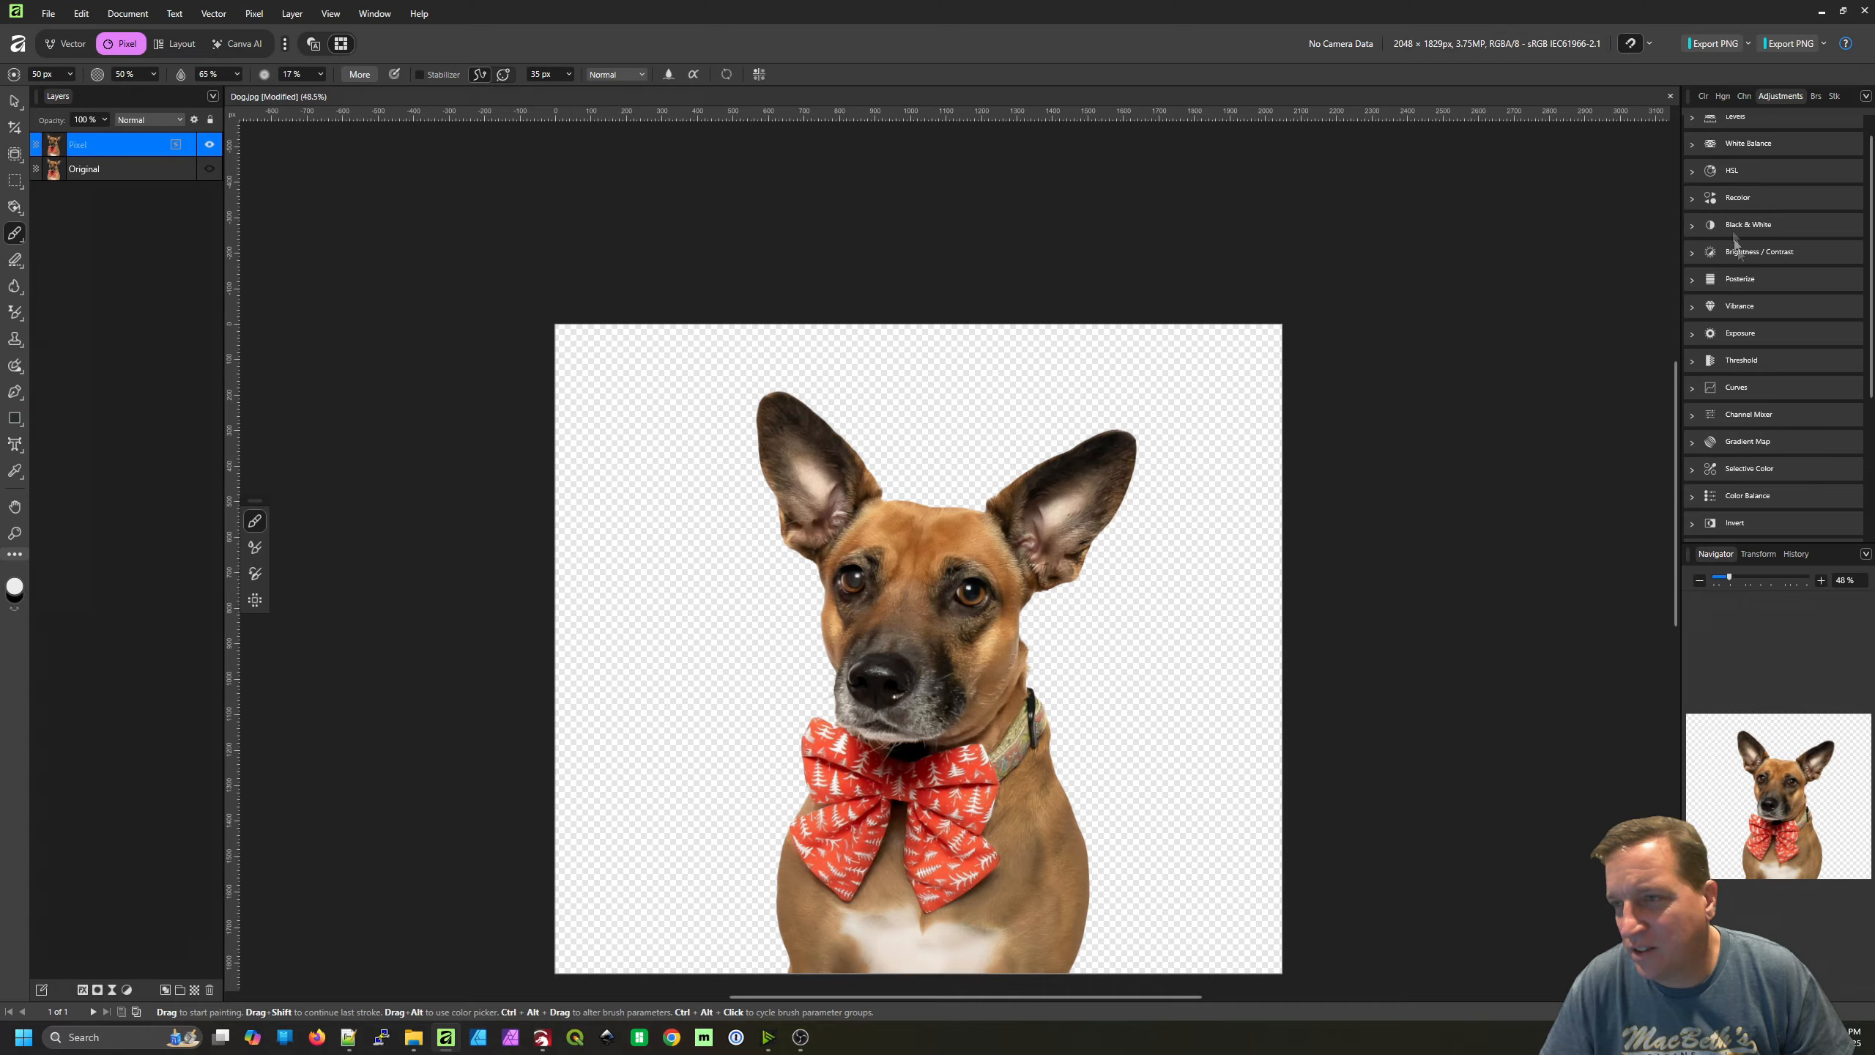
pyautogui.click(1692, 225)
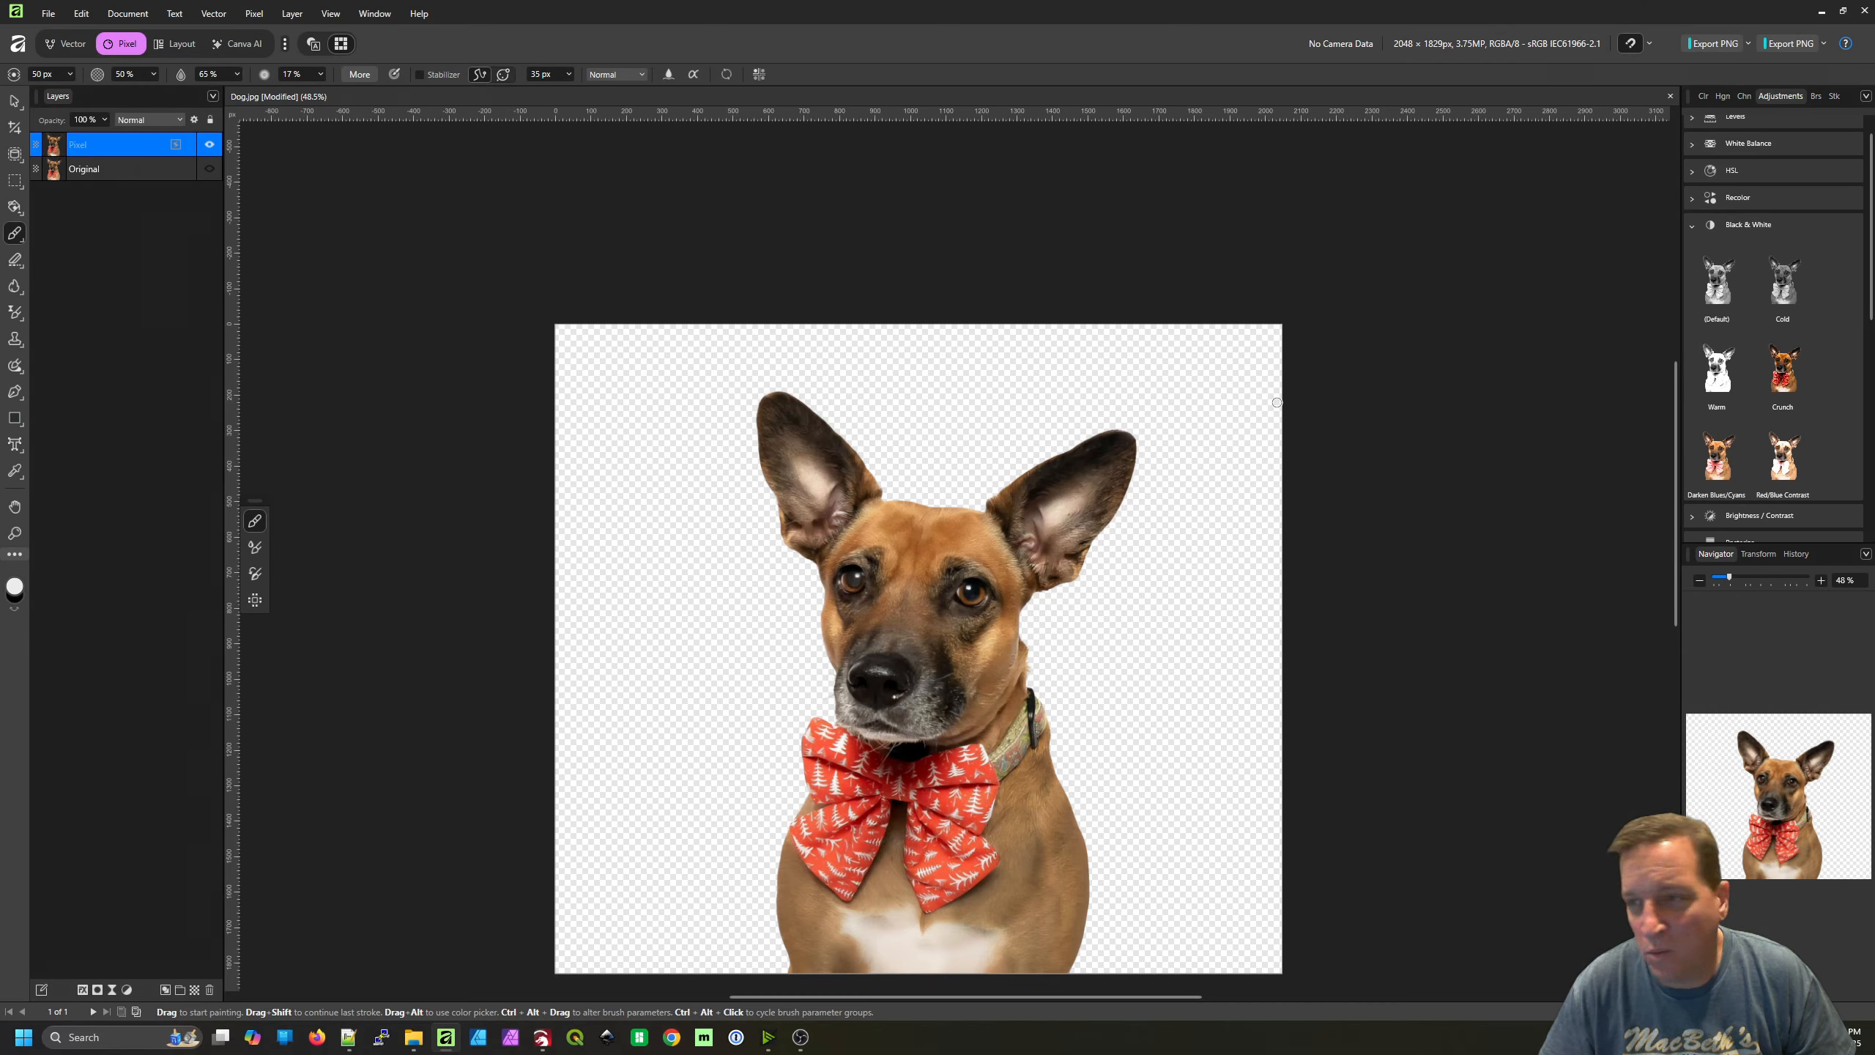
pyautogui.click(1714, 283)
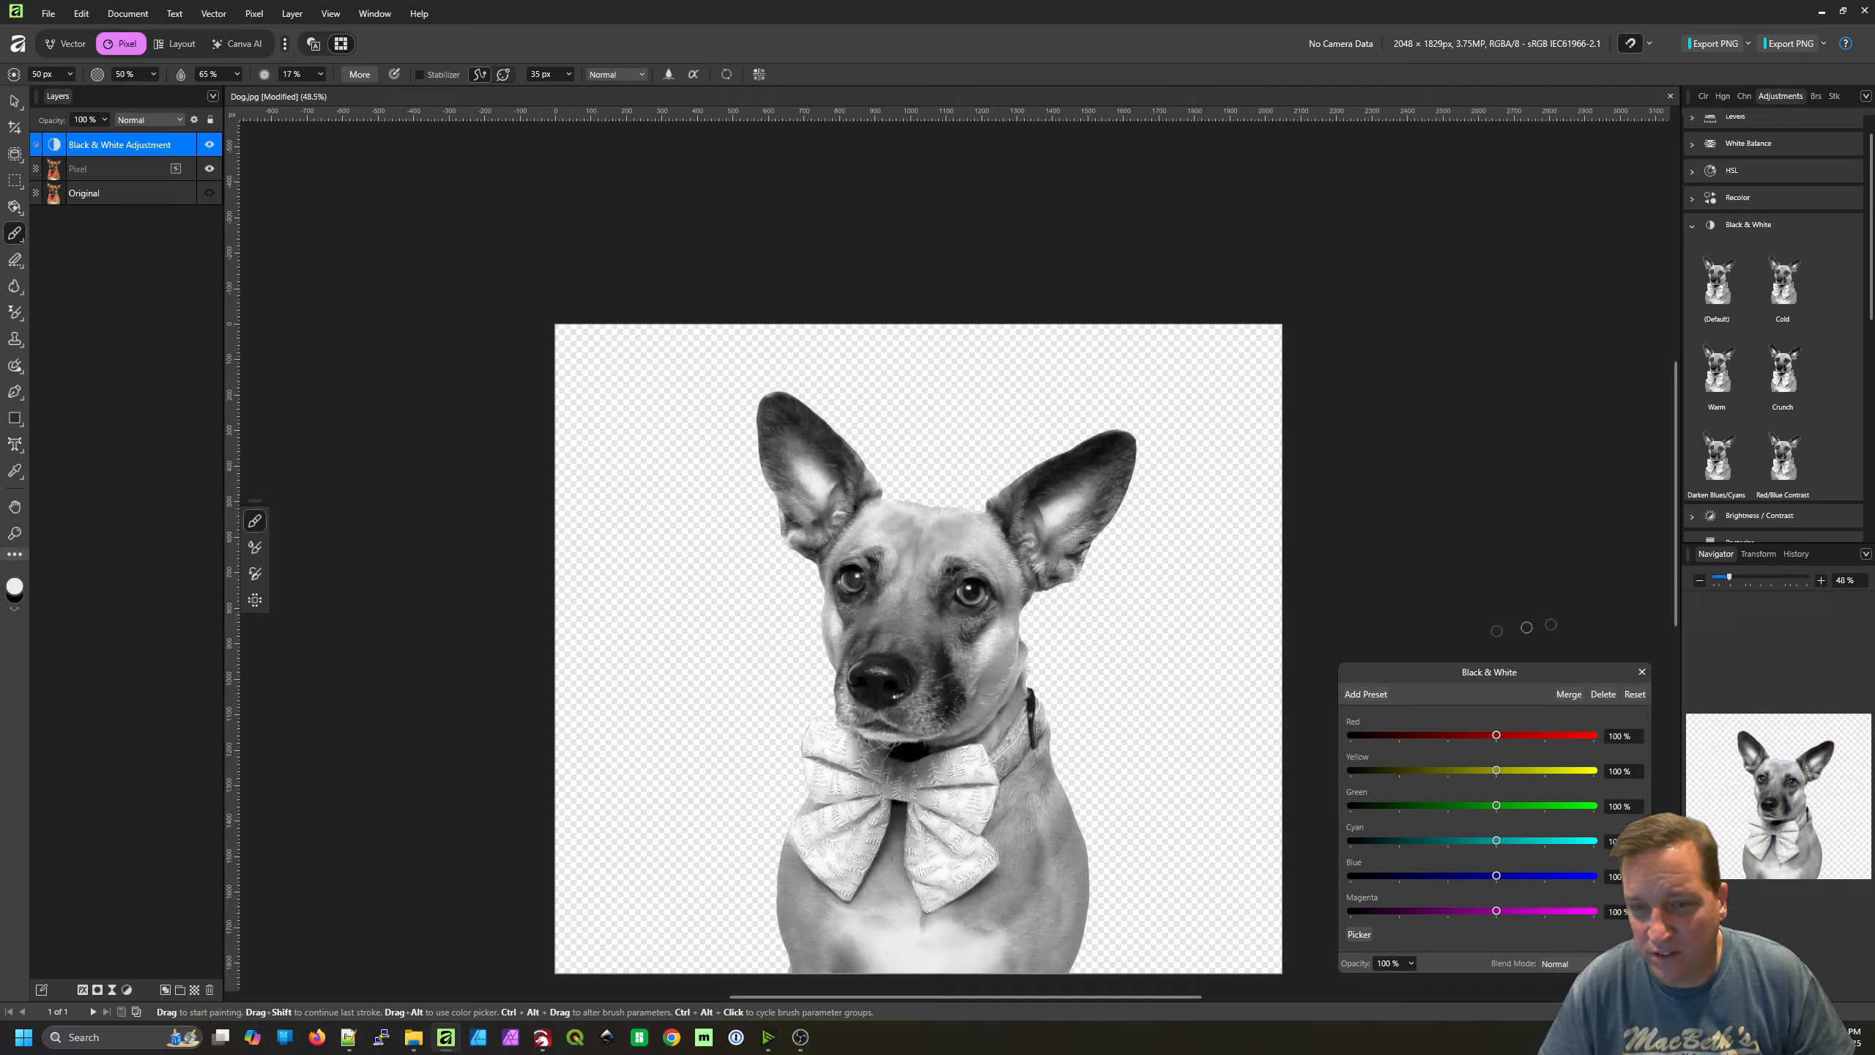
# Set the Black & White adjustment's Red to 0% and Yellow to 44%, and merge it into the dog layer
pyautogui.scroll(-4, 1133, 612)
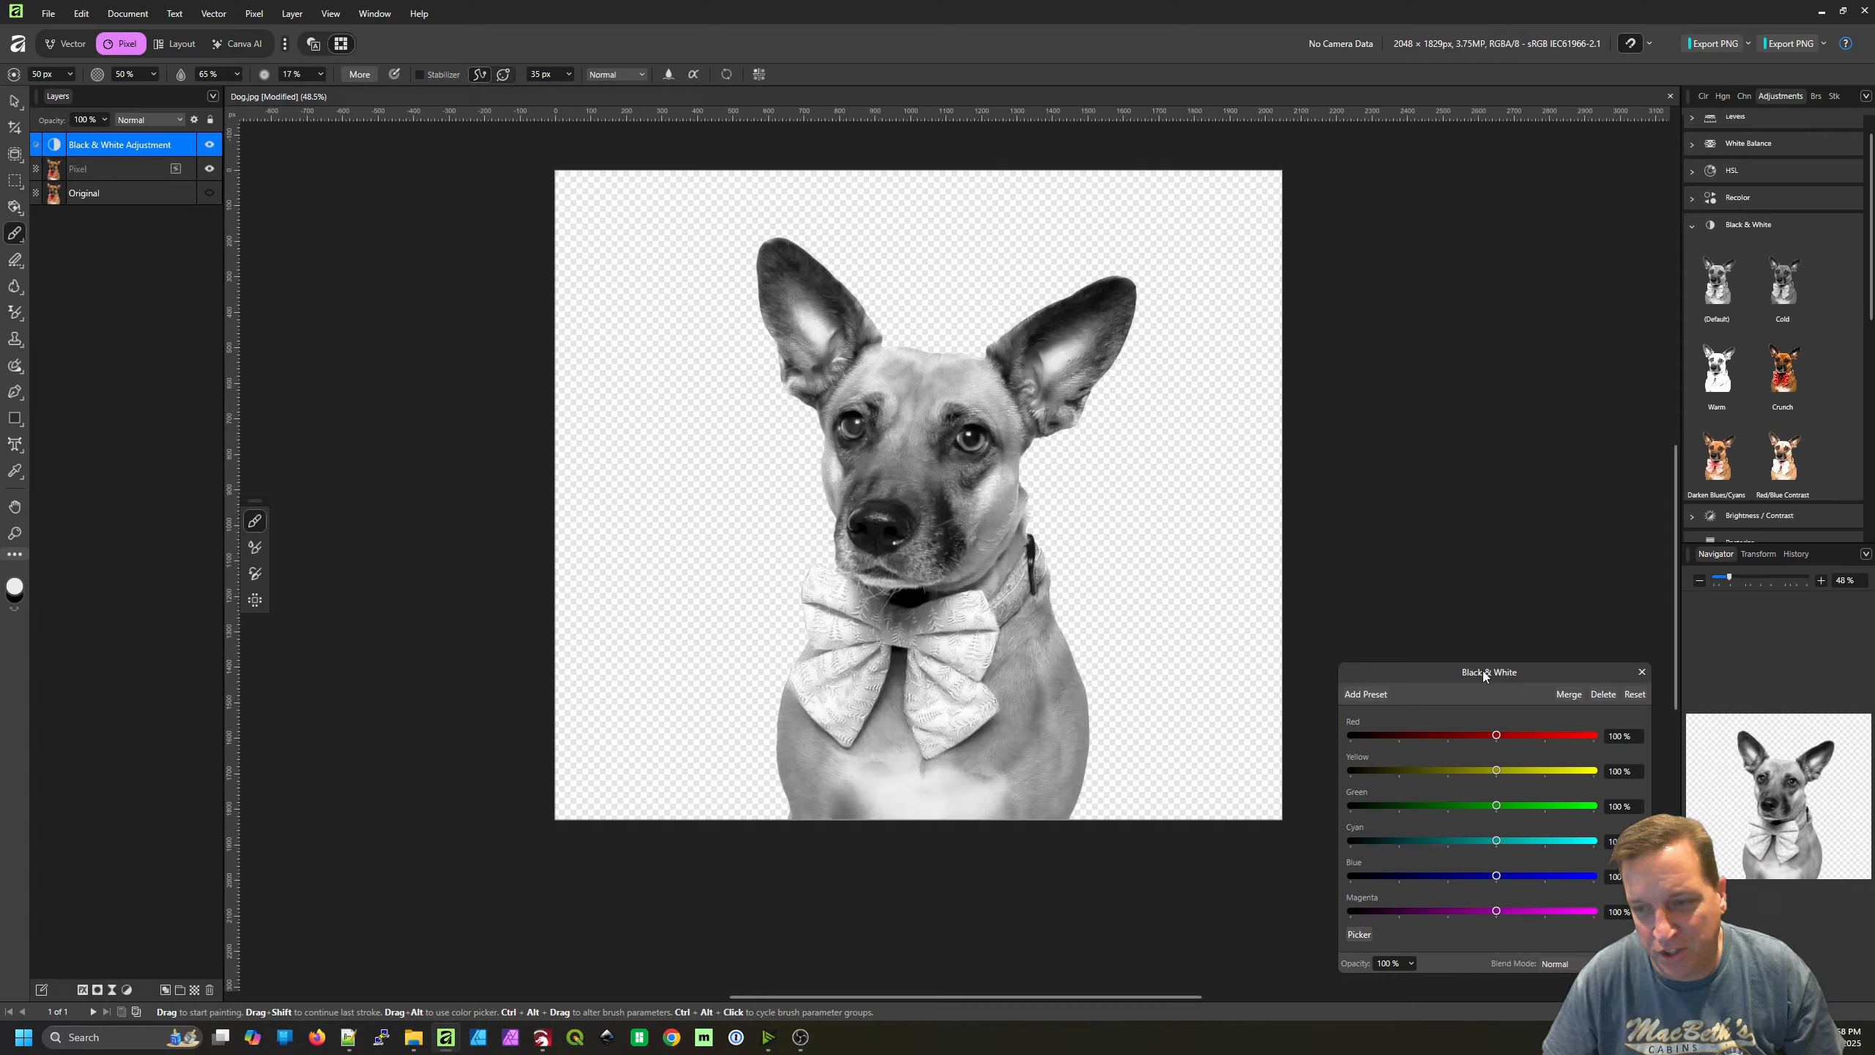
pyautogui.moveTo(1483, 672); pyautogui.dragTo(1485, 546)
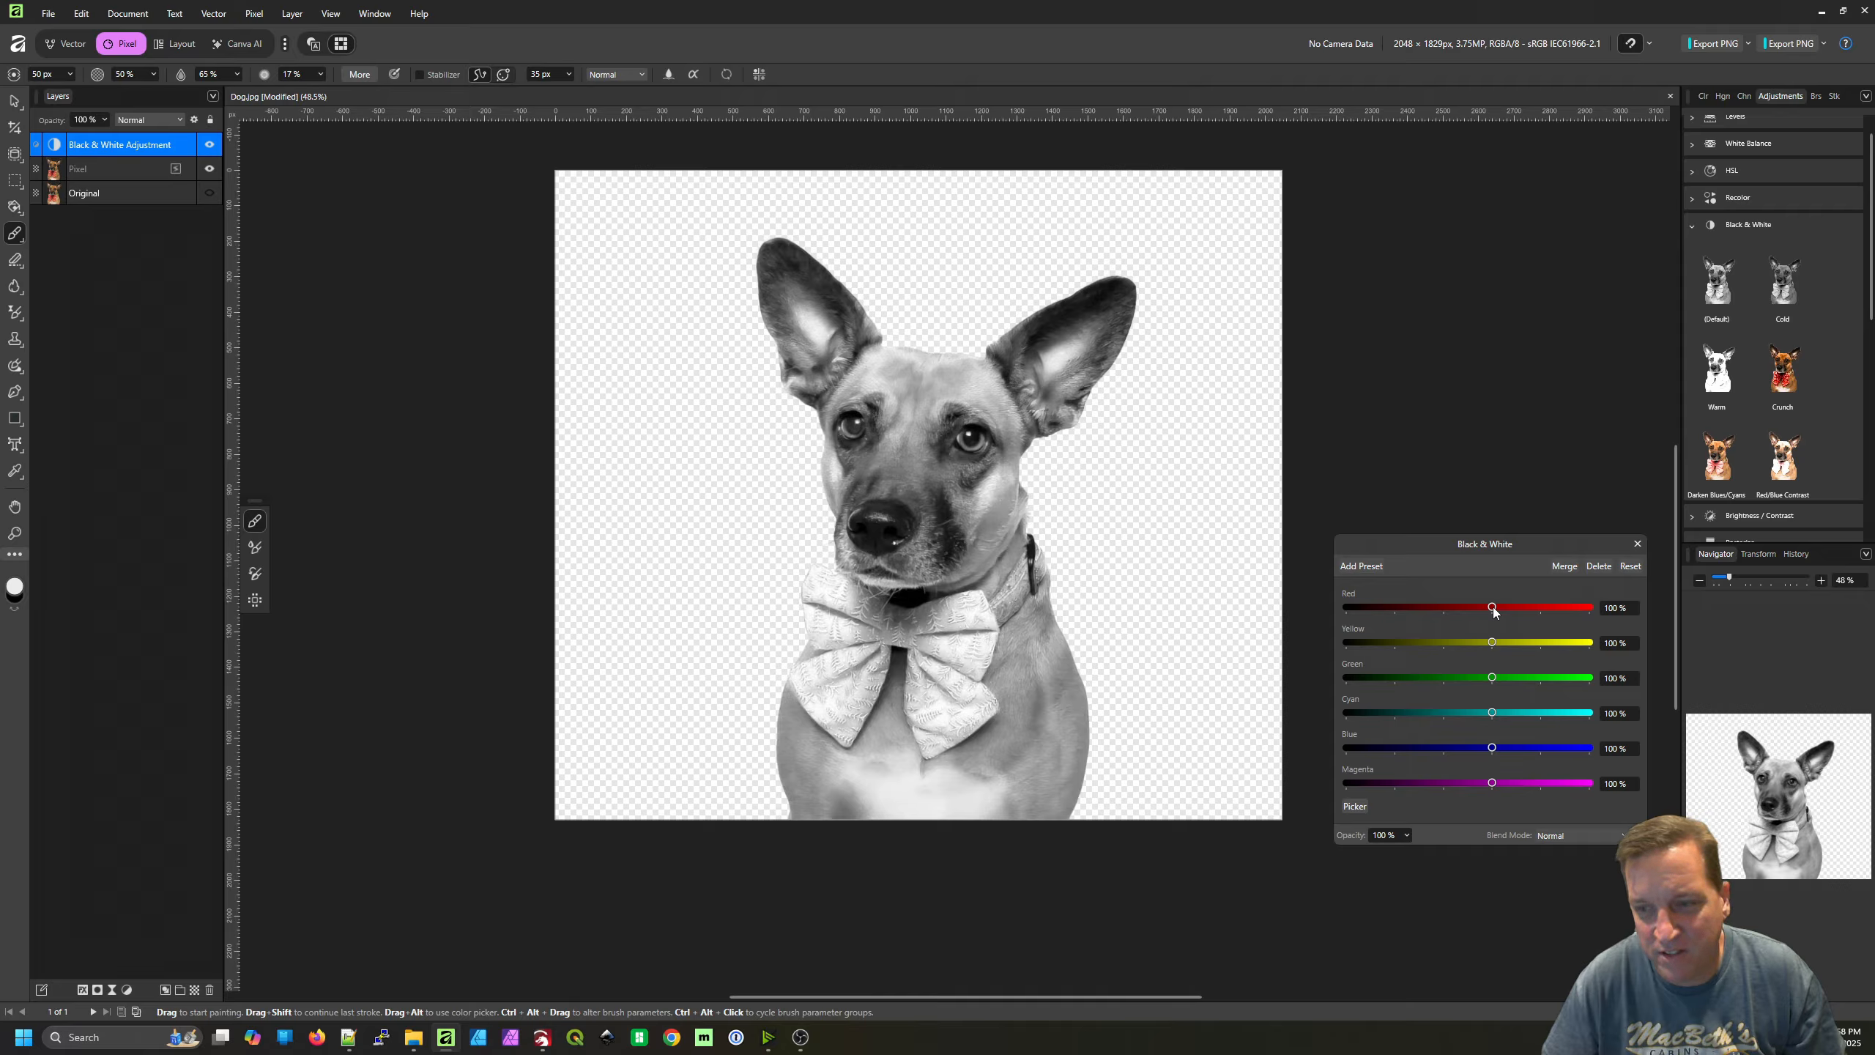
pyautogui.moveTo(1493, 607); pyautogui.dragTo(1445, 610)
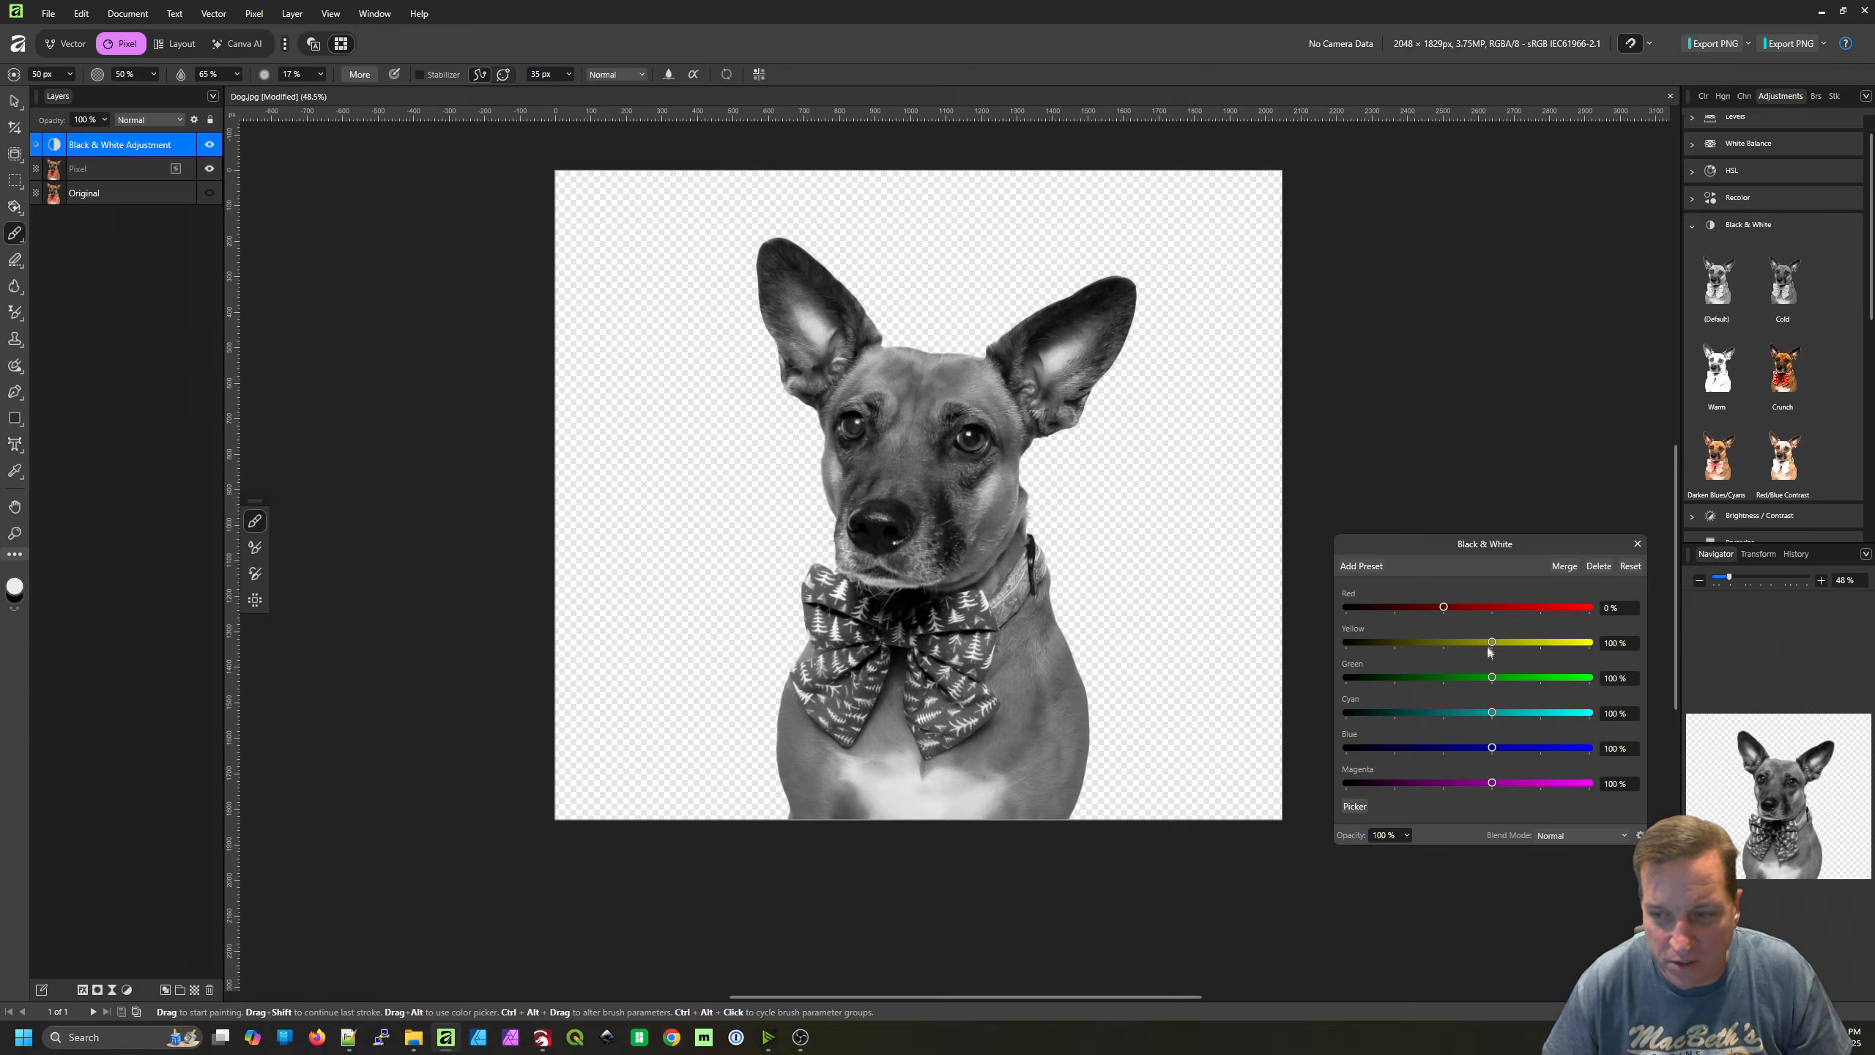
pyautogui.moveTo(1491, 647); pyautogui.dragTo(1474, 645)
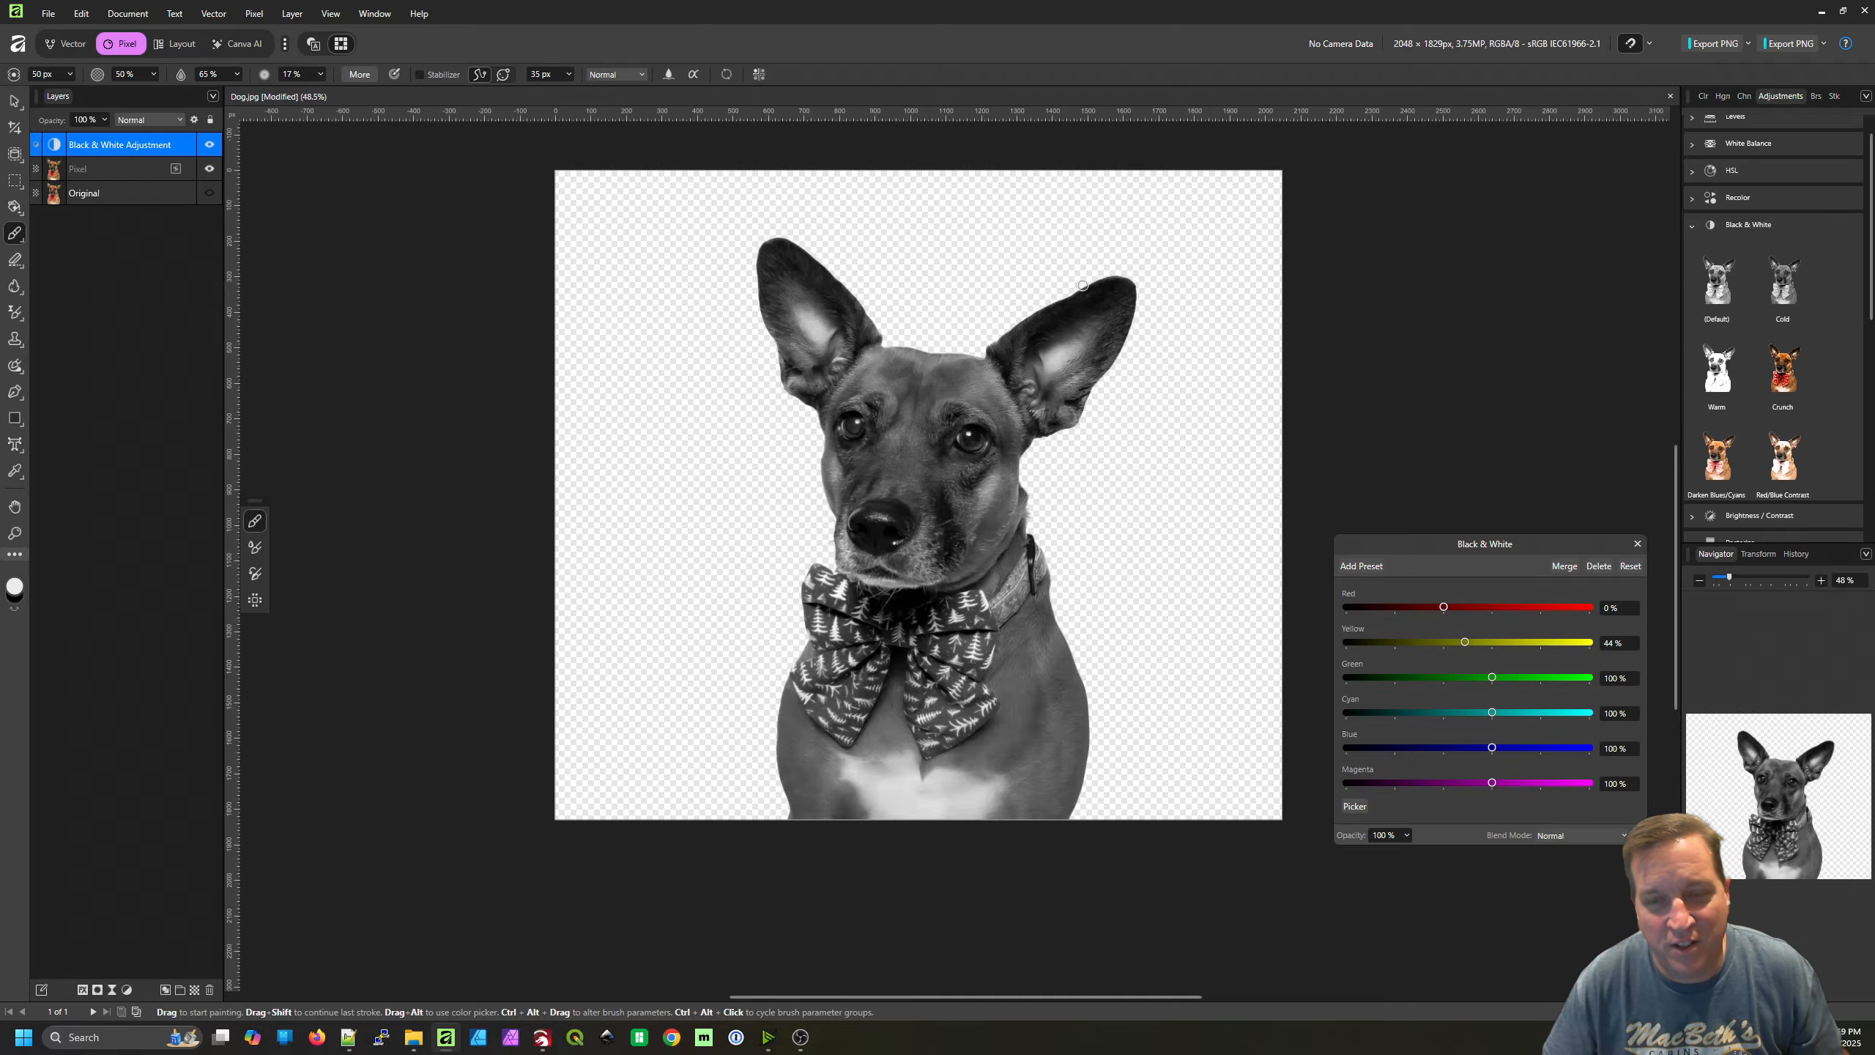
pyautogui.scroll(10, 1095, 276)
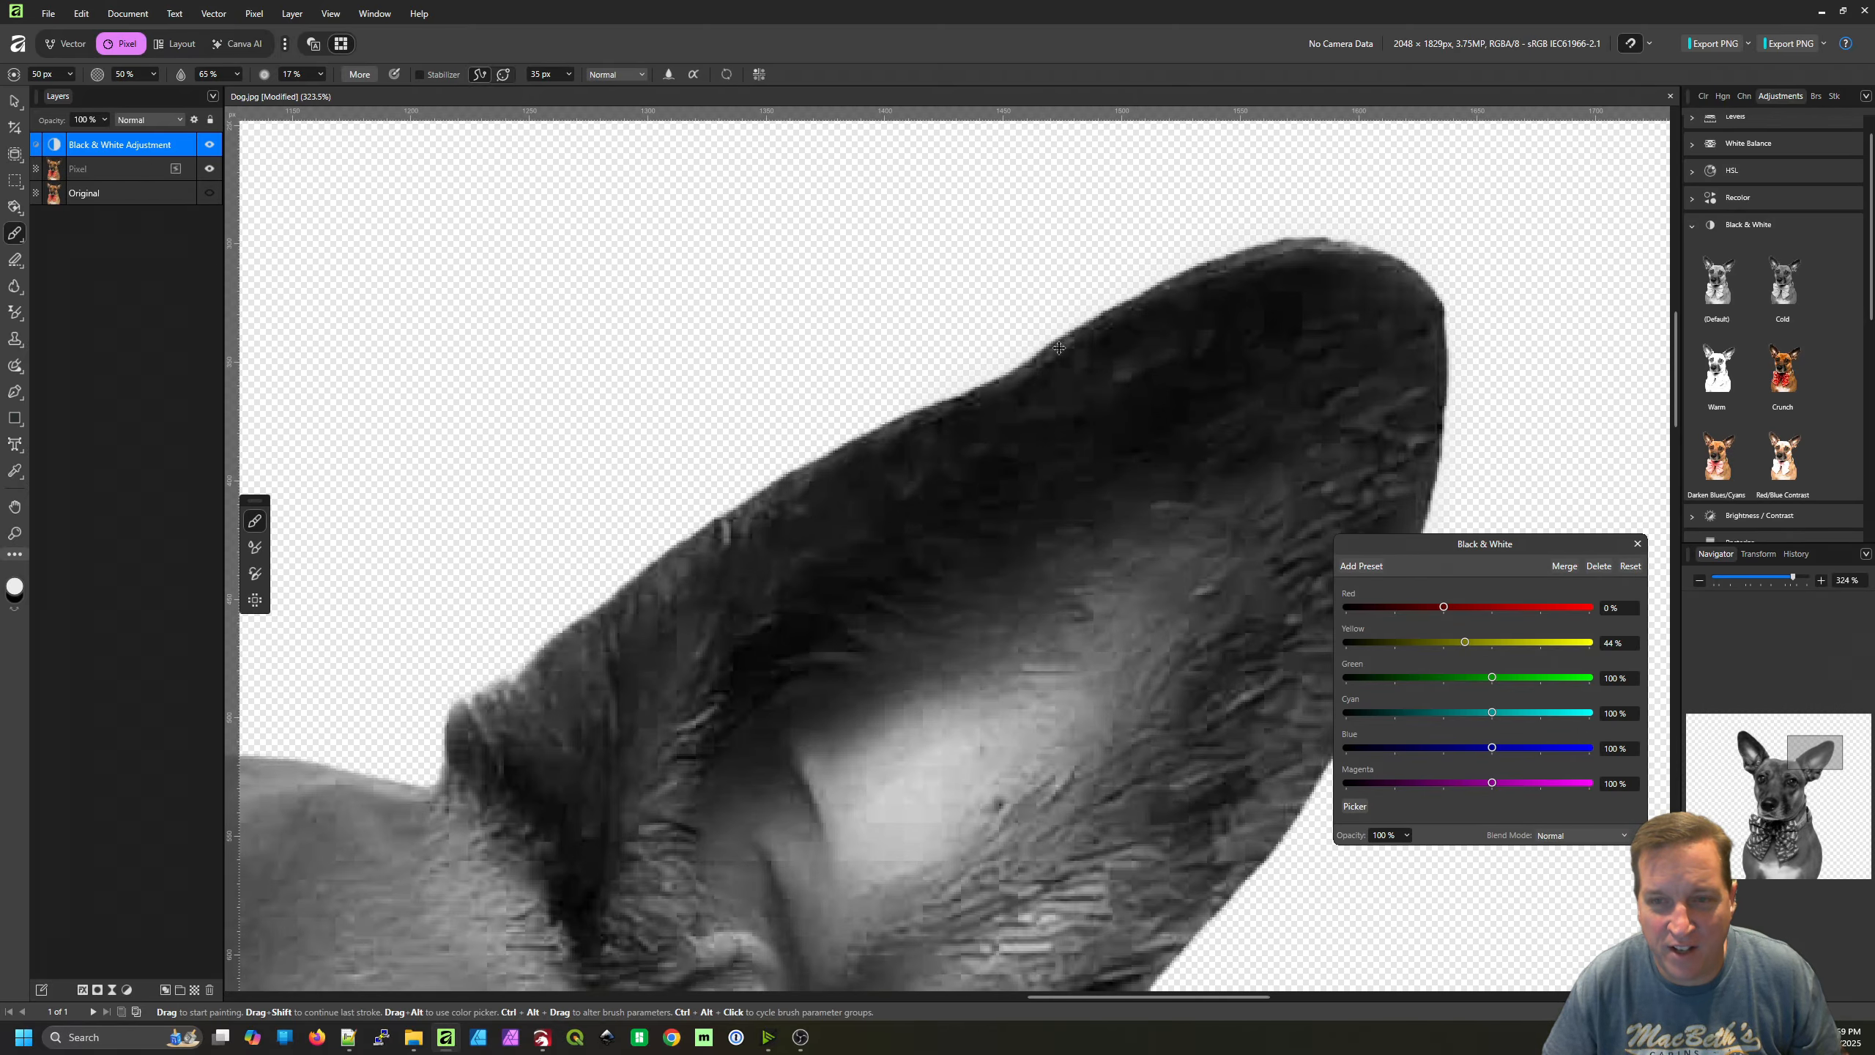
pyautogui.scroll(-12, 1059, 348)
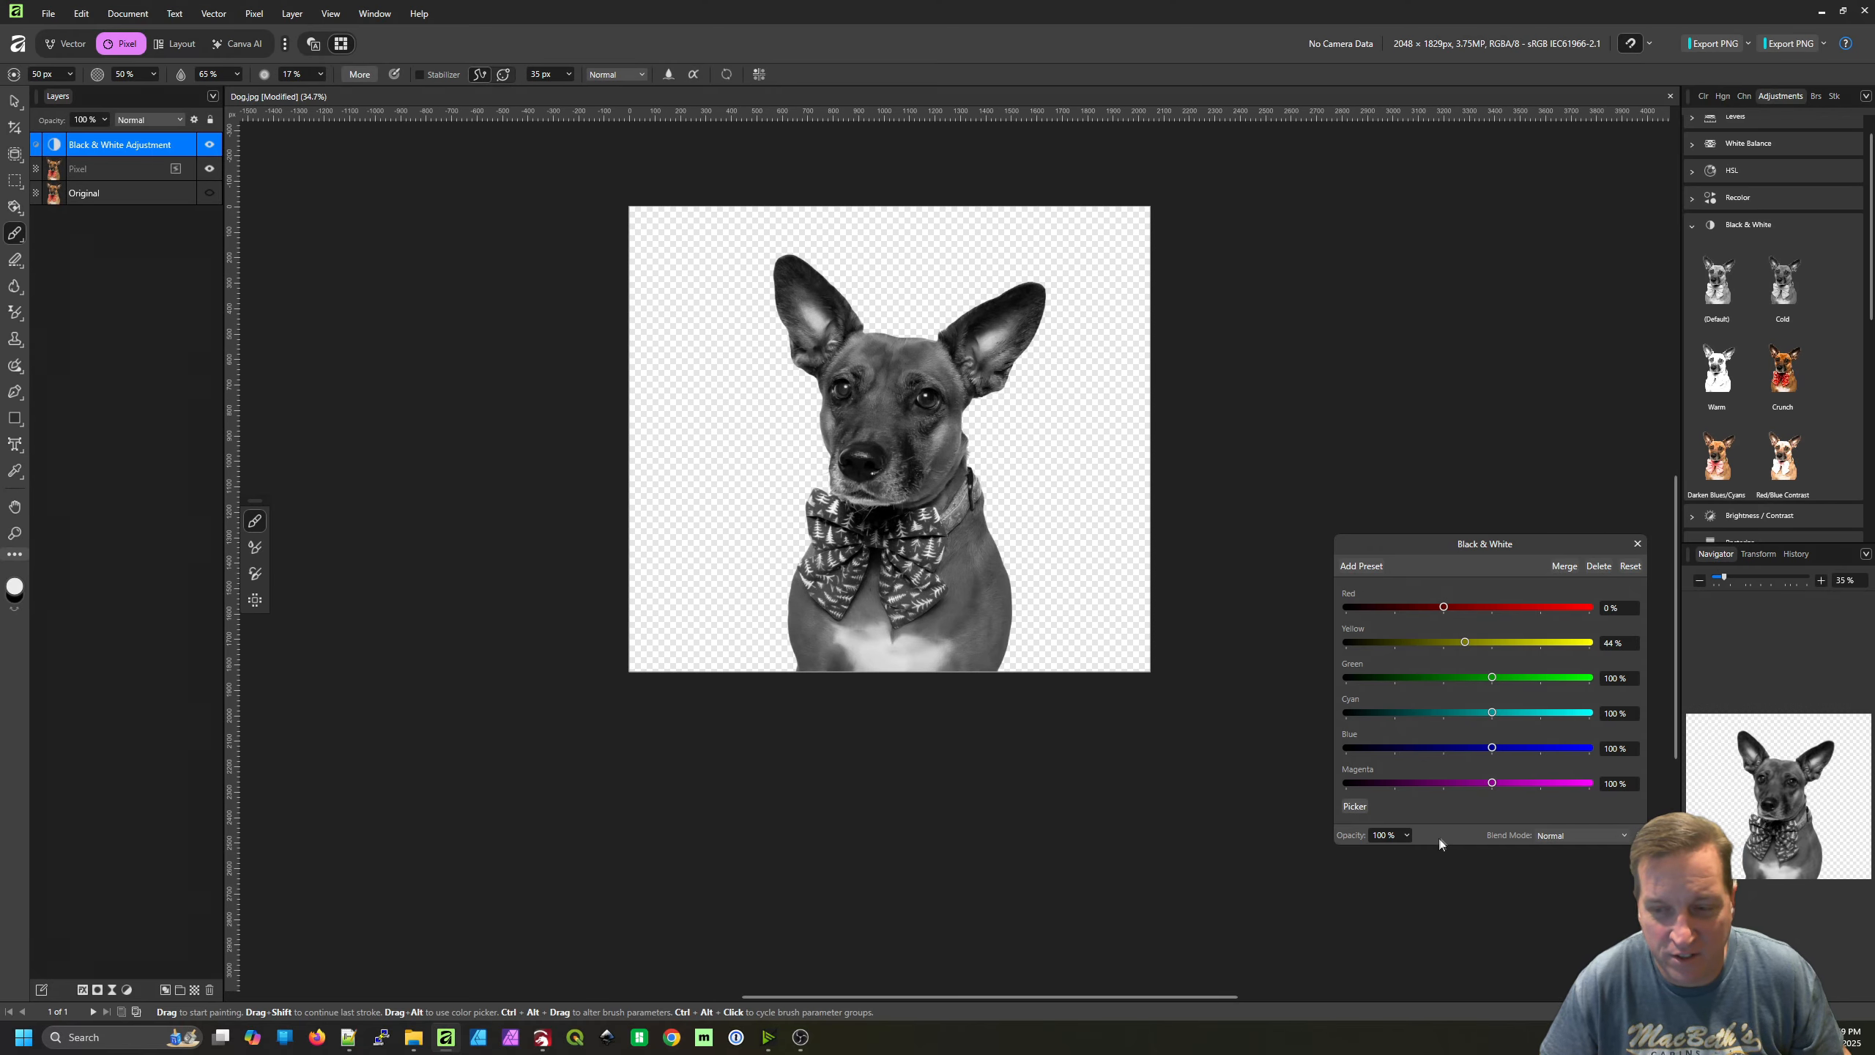
pyautogui.click(1567, 567)
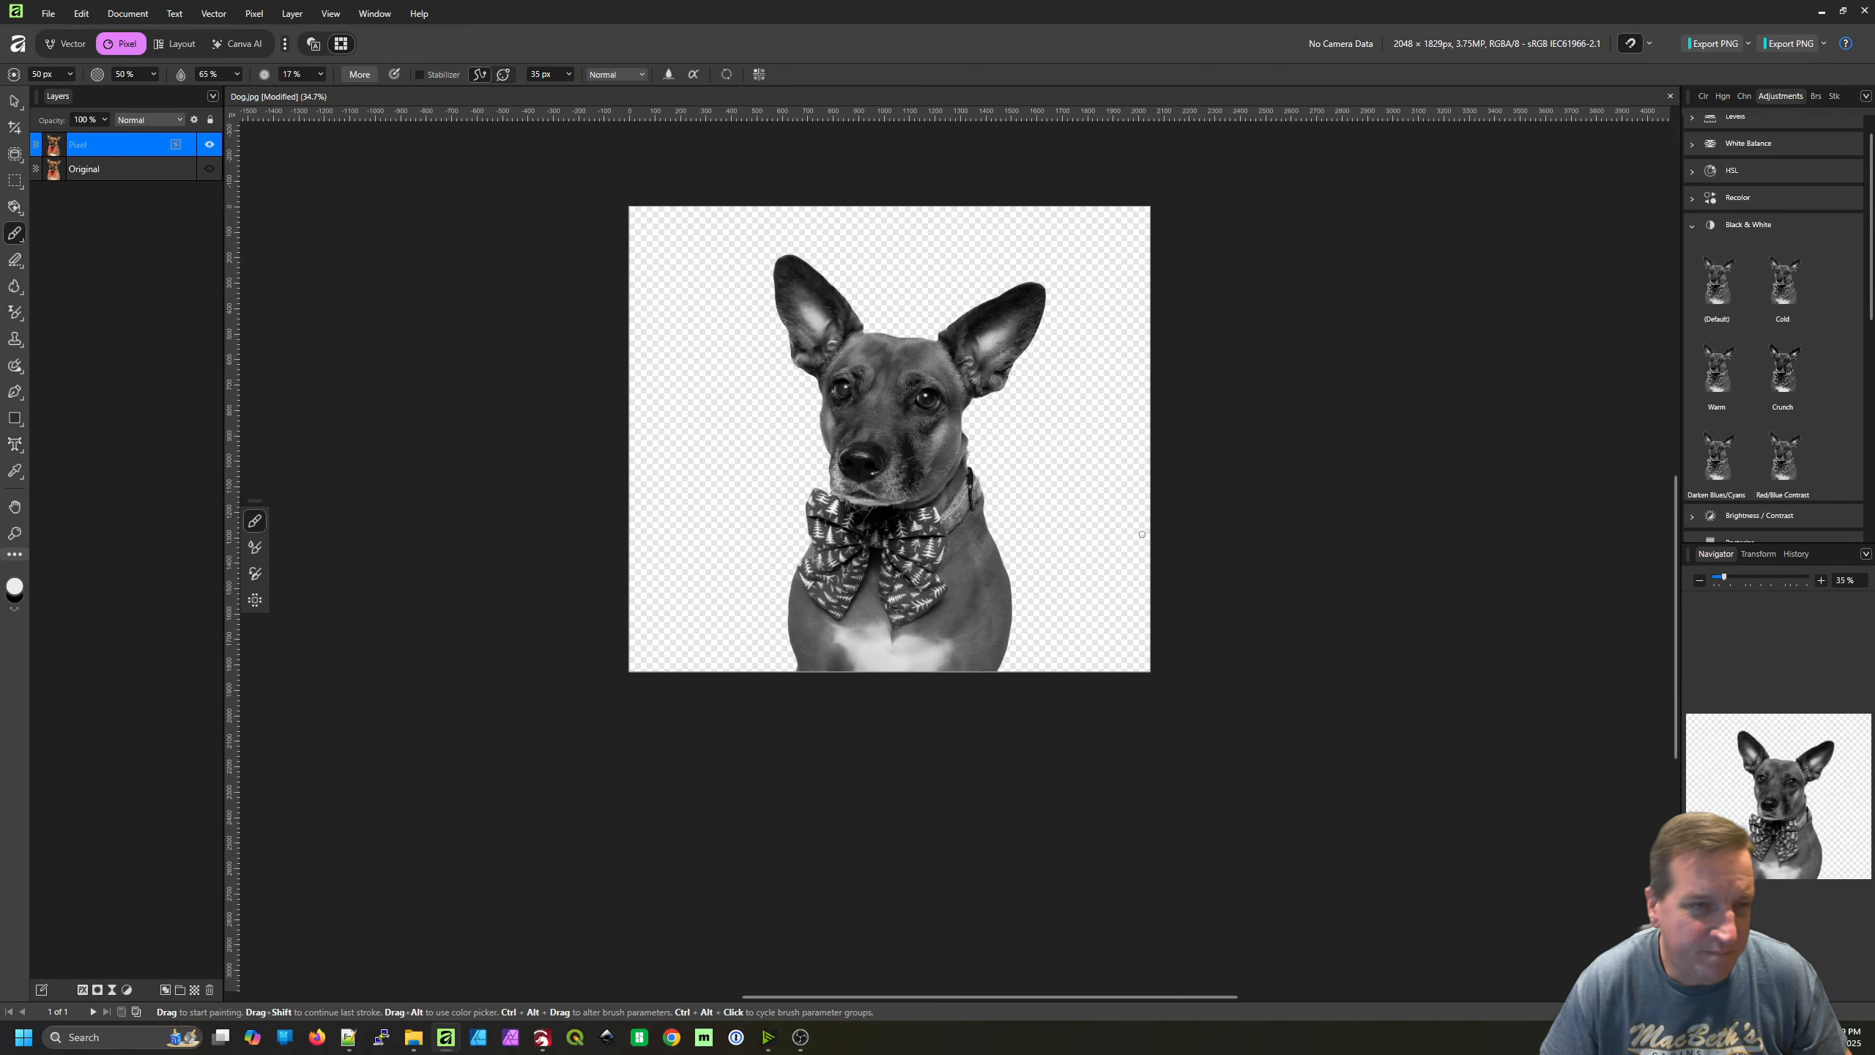
# Copy a rectangular marquee area of about 1106 × 1658 px around the whole dog and create a new document from the clipboard
pyautogui.moveTo(1184, 706); pyautogui.dragTo(1122, 600)
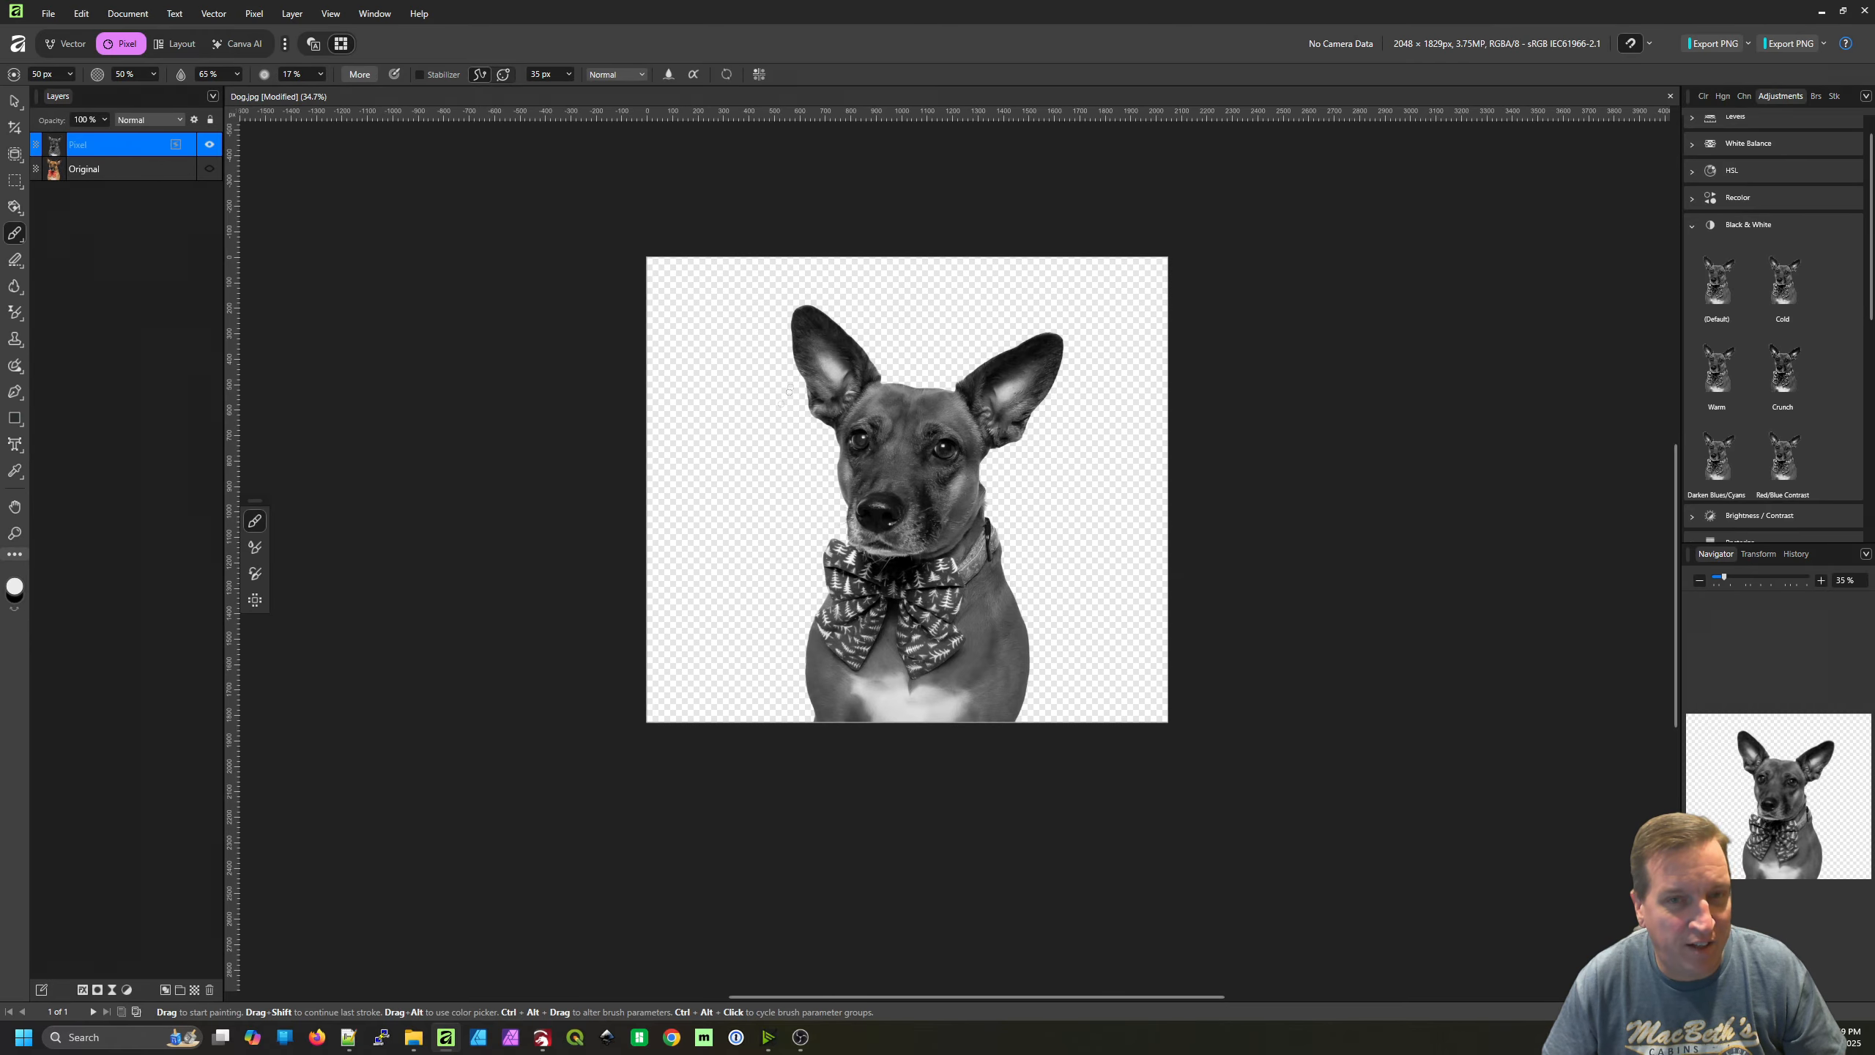
pyautogui.click(15, 179)
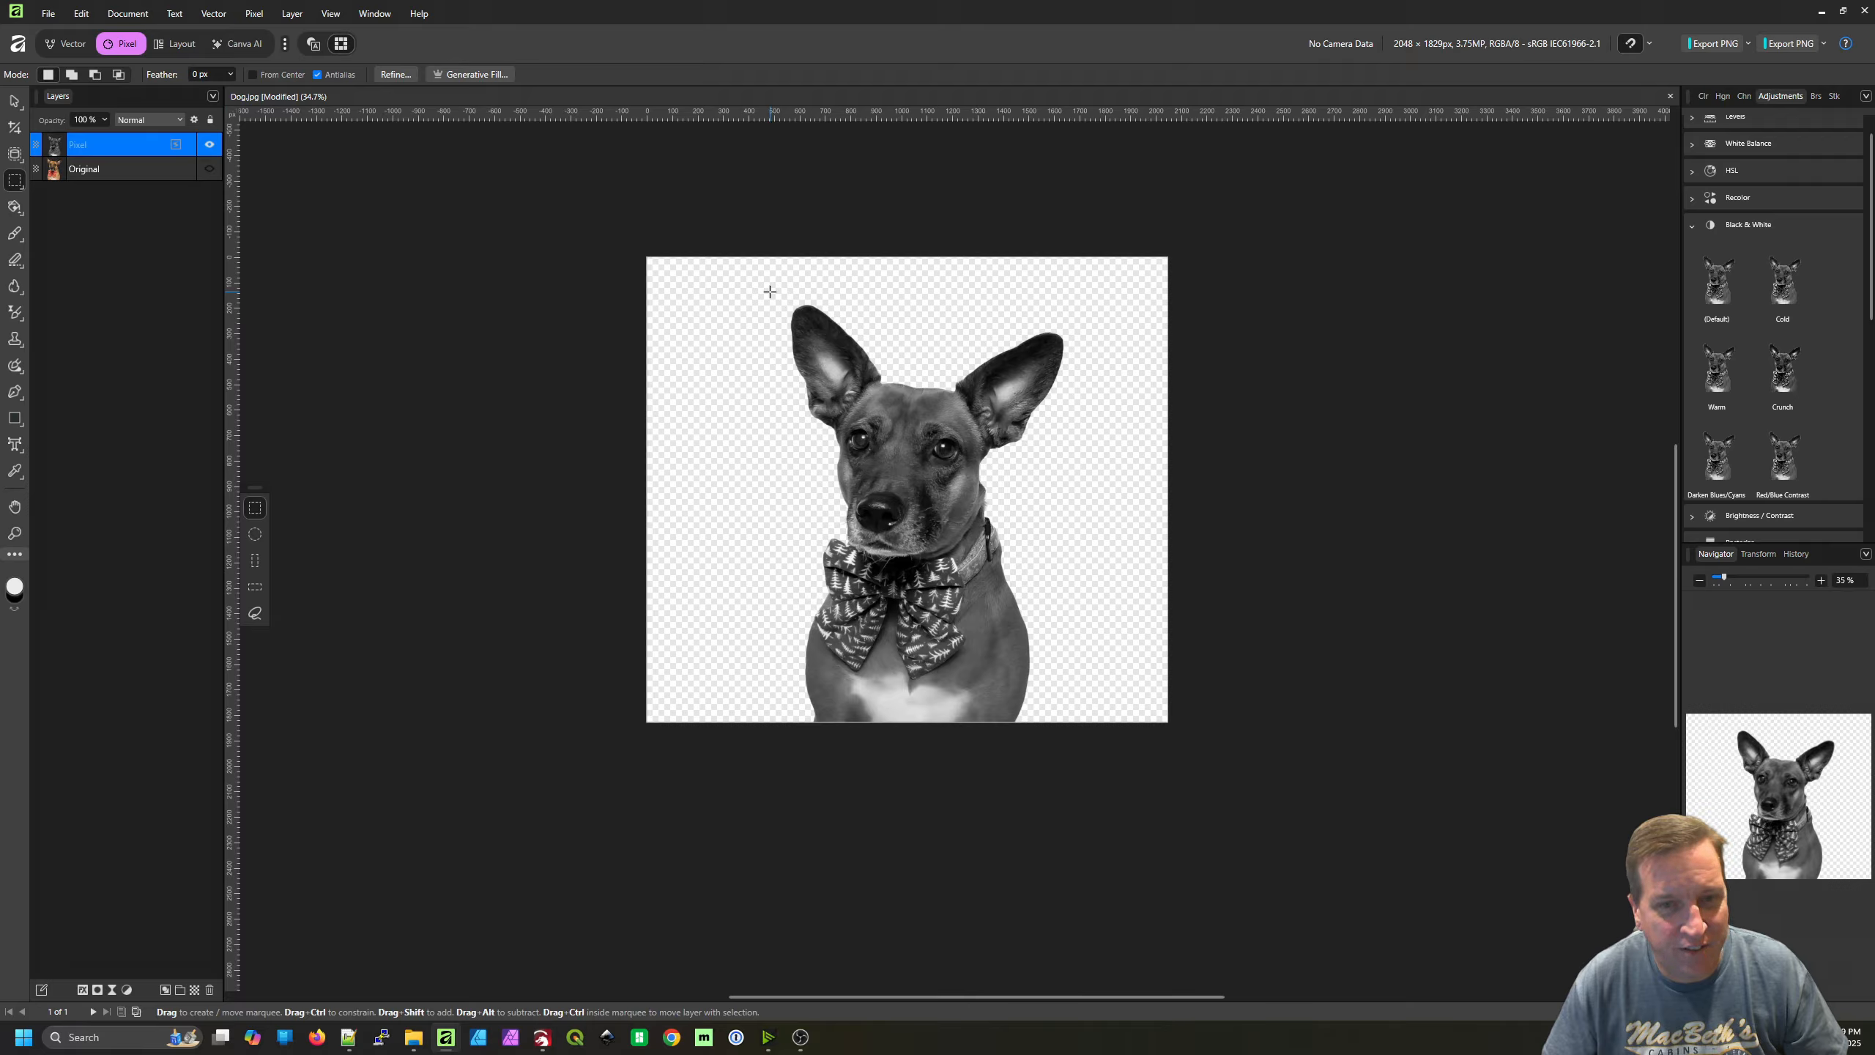
pyautogui.moveTo(842, 360); pyautogui.dragTo(1074, 724)
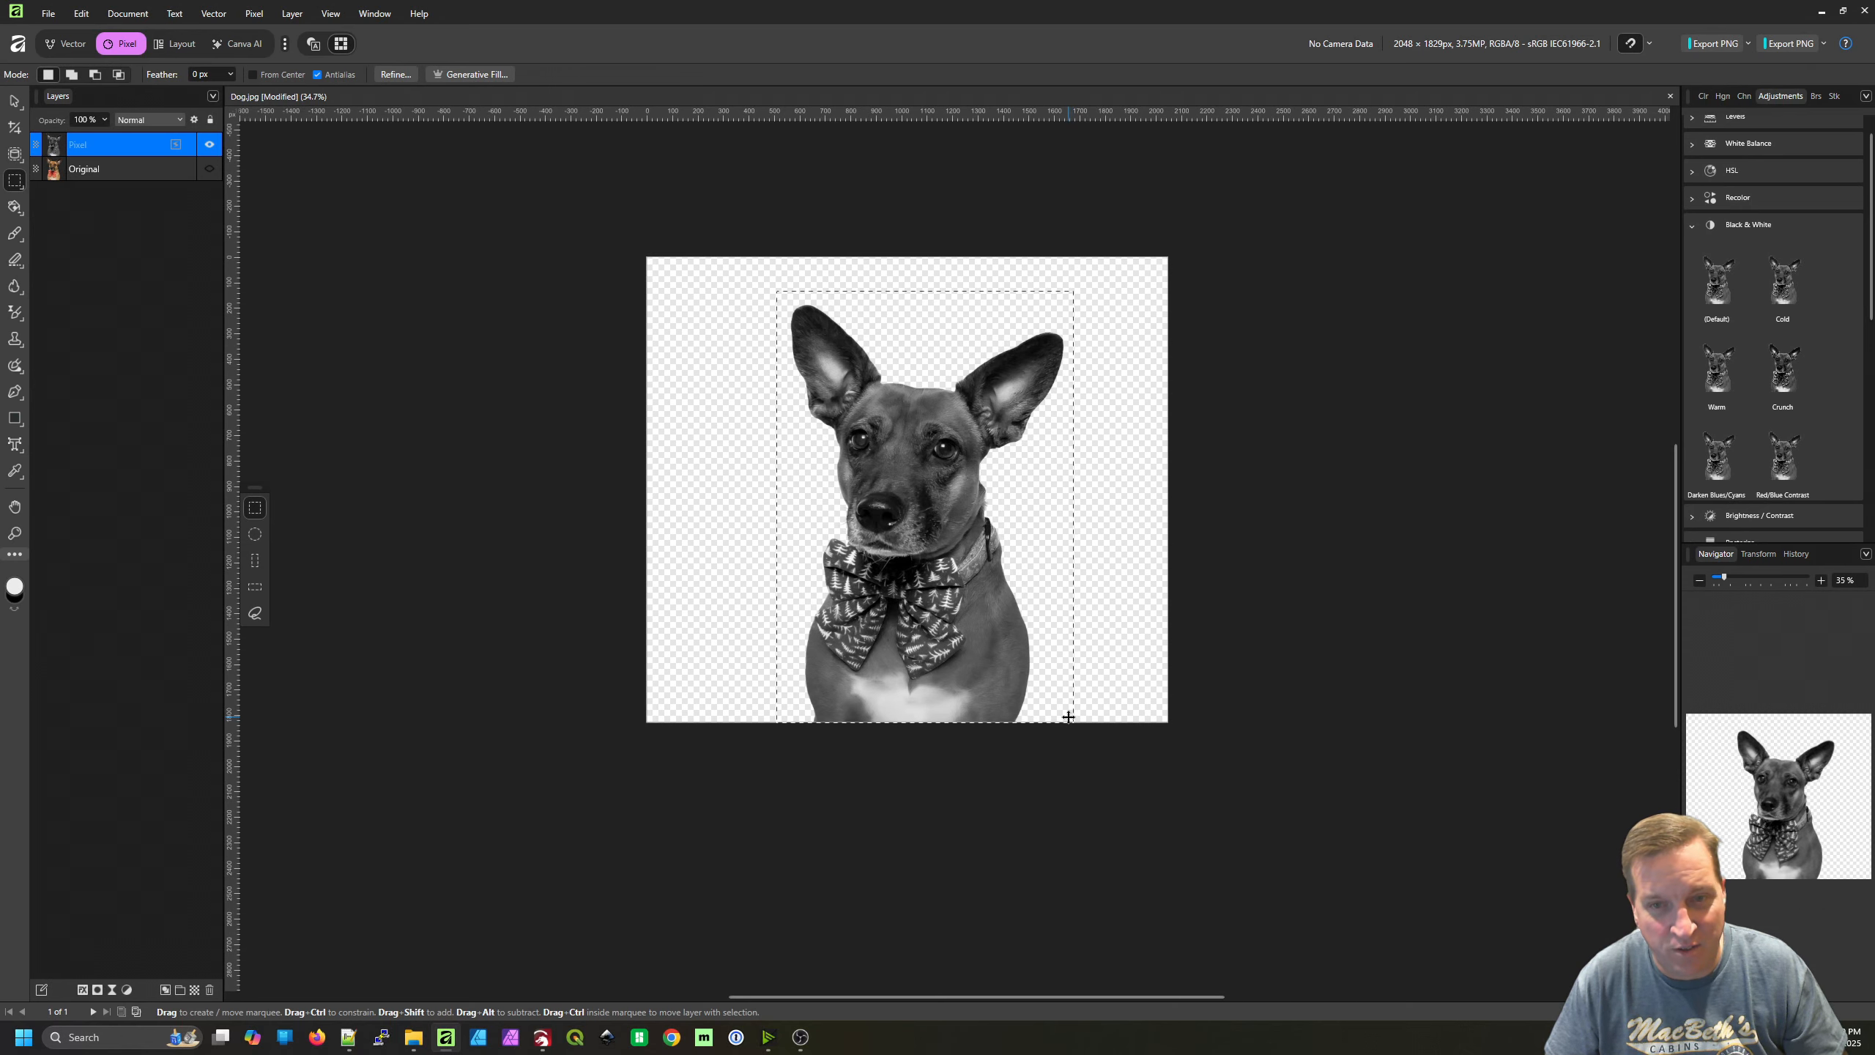
pyautogui.click(48, 13)
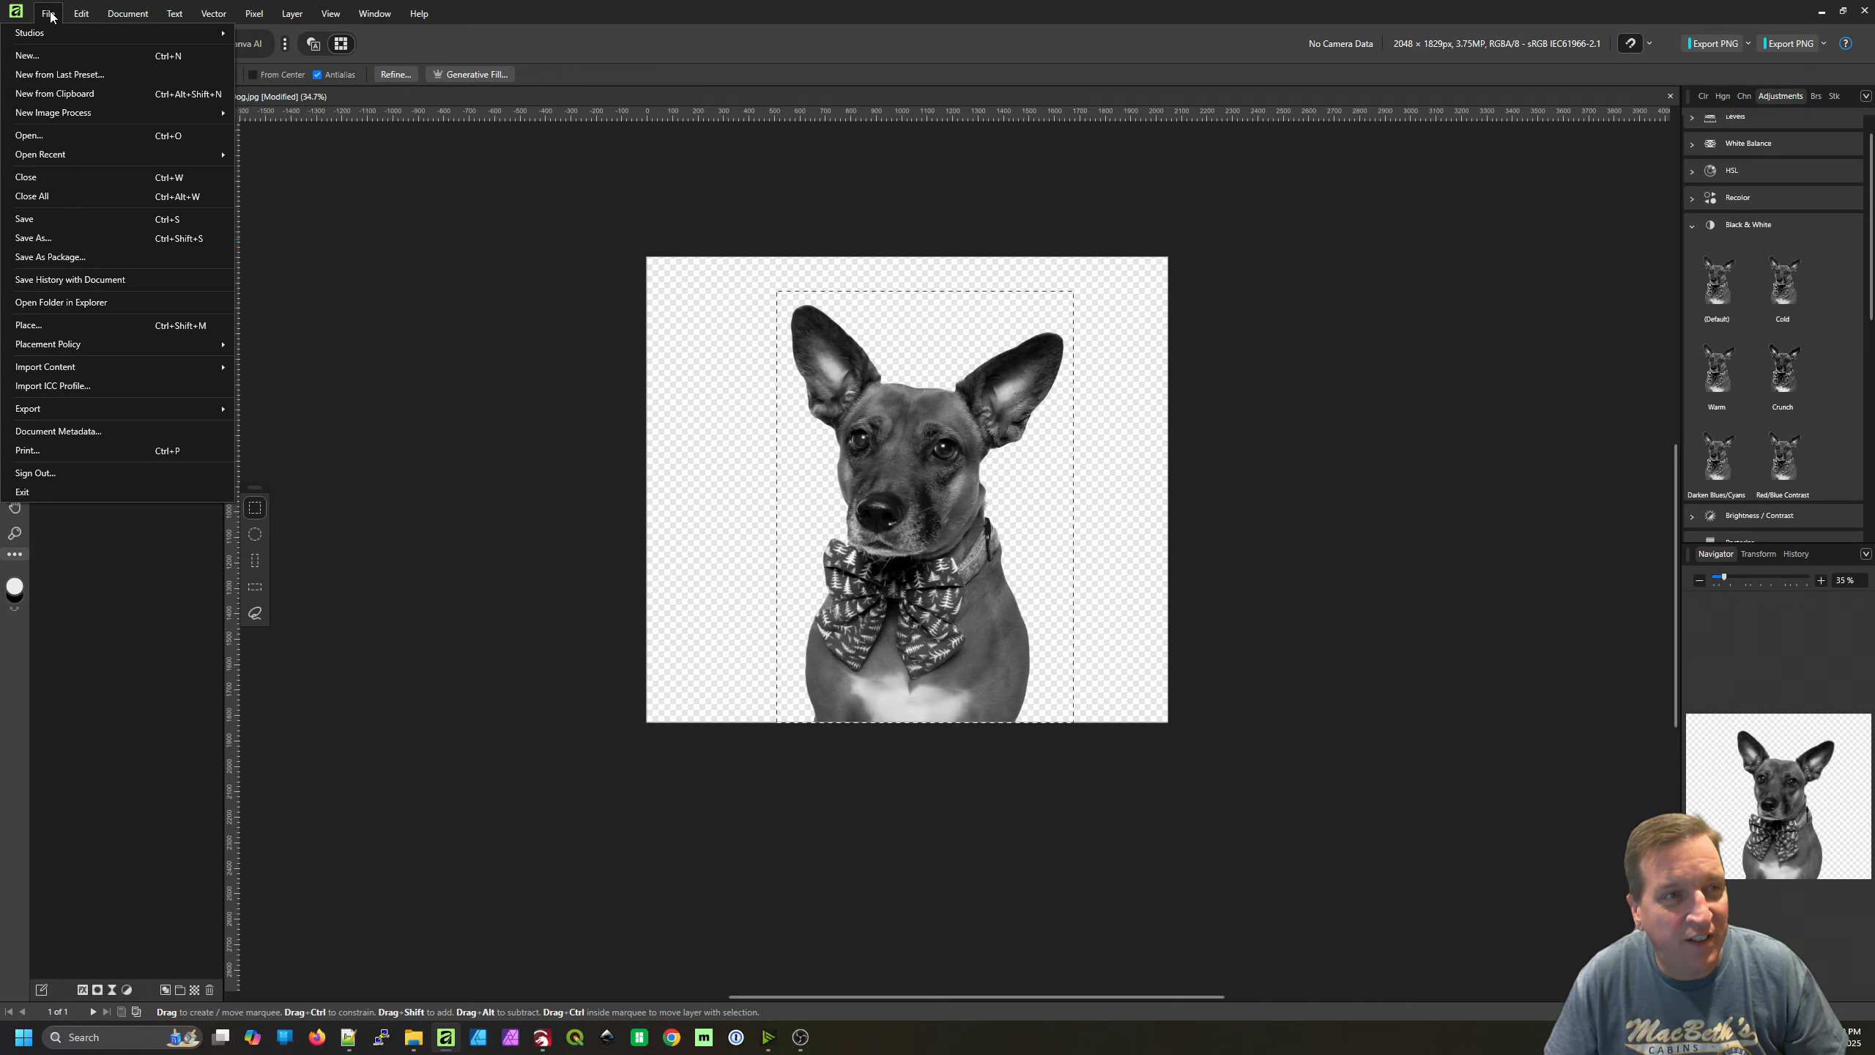
pyautogui.click(71, 93)
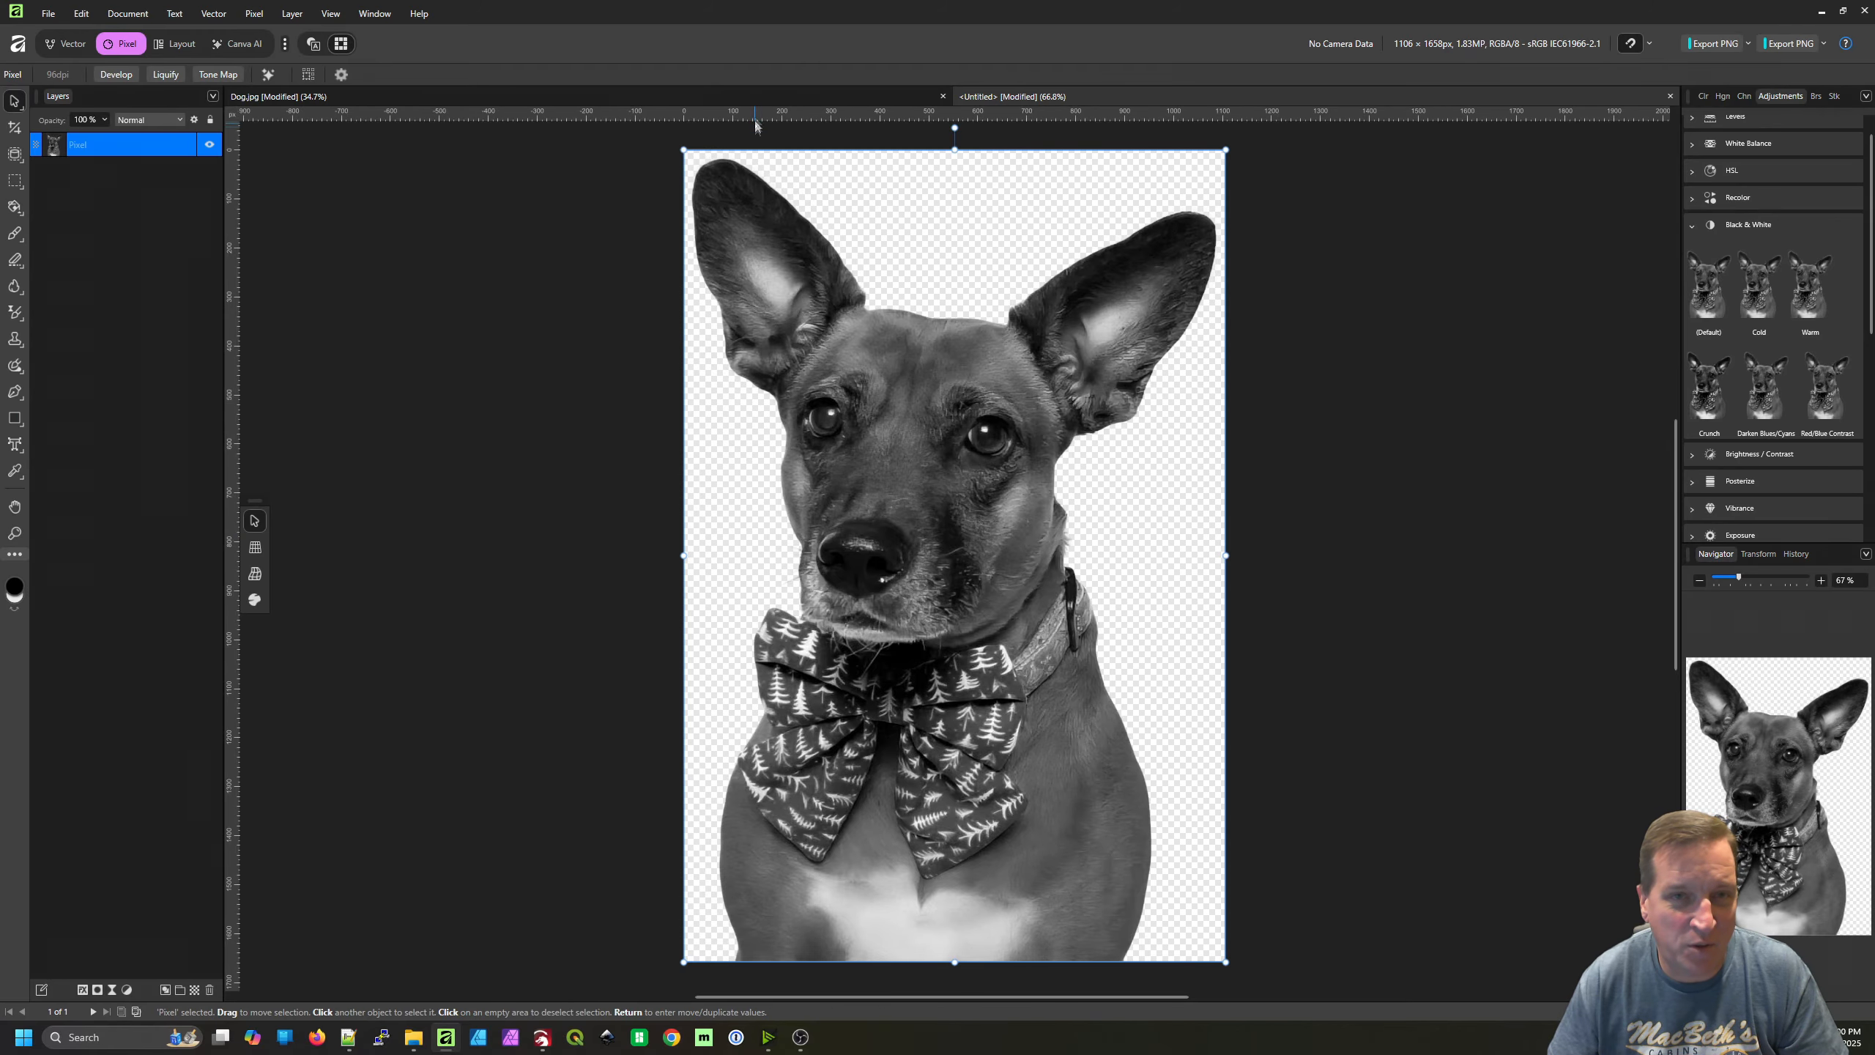
pyautogui.click(758, 100)
pyautogui.press('m')
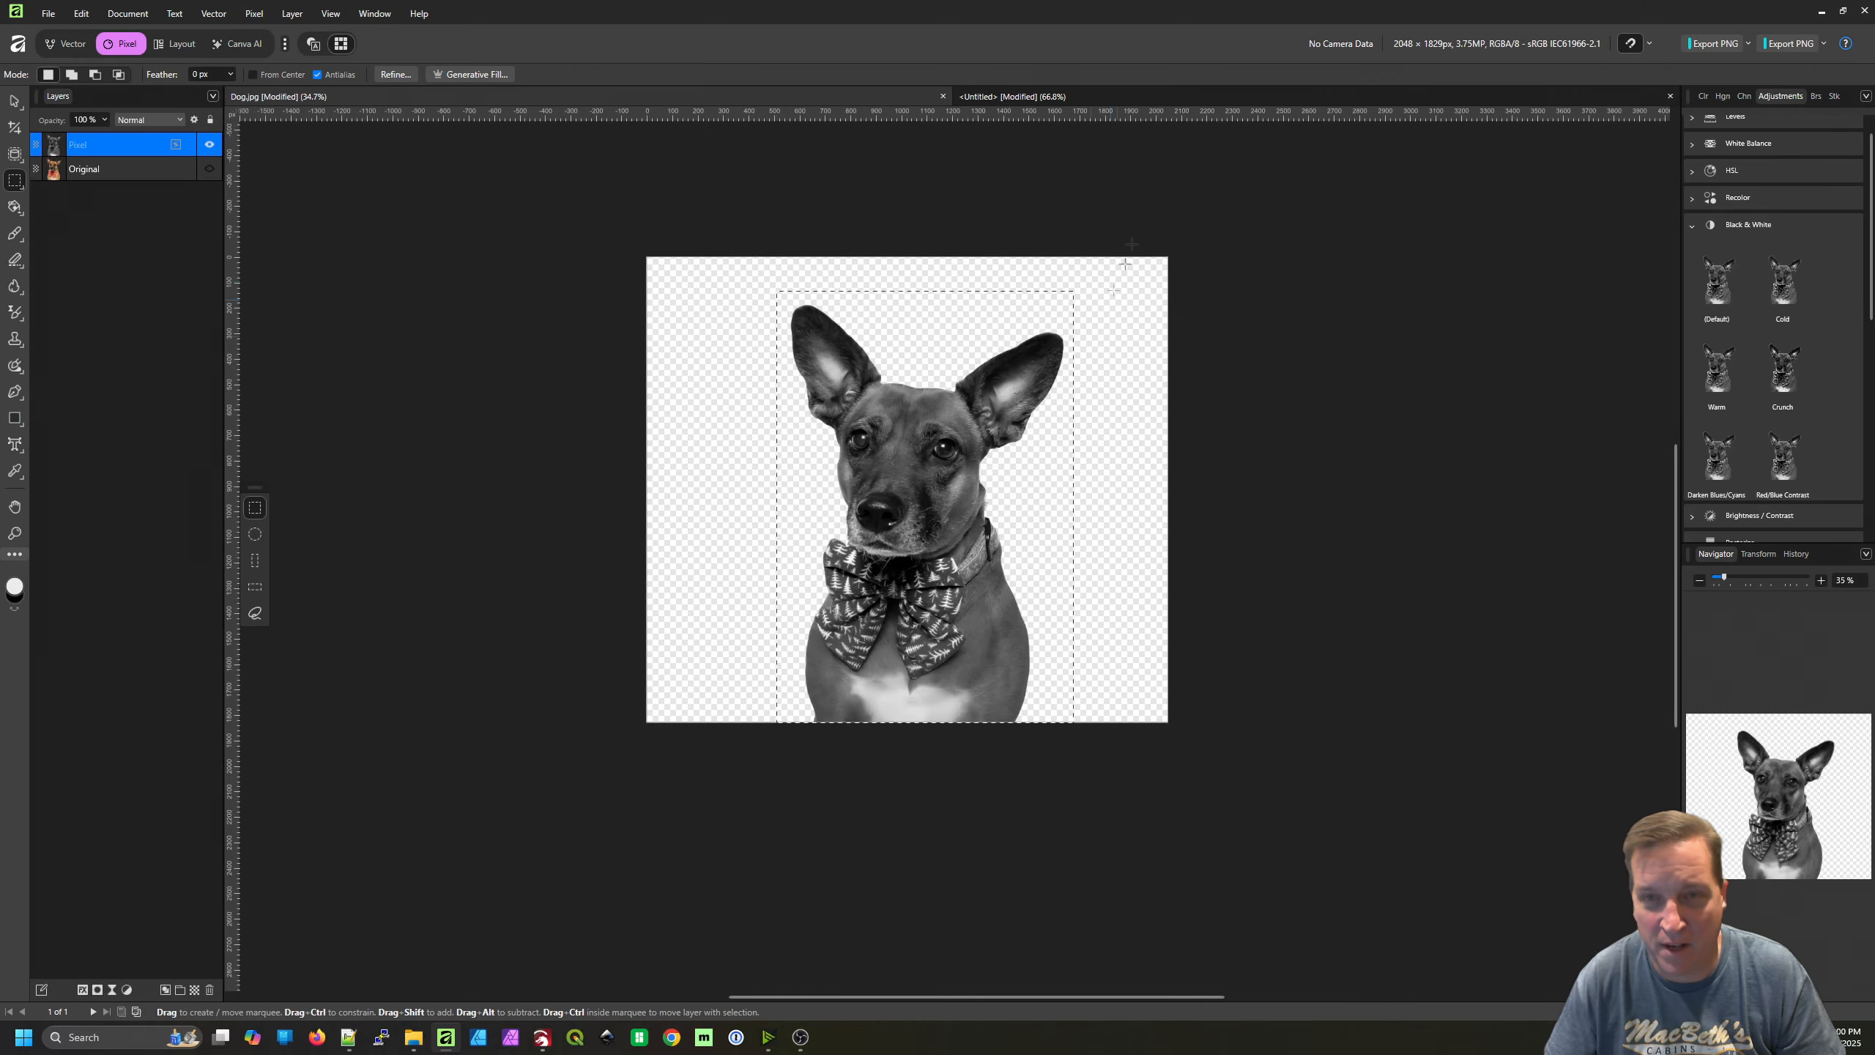
pyautogui.click(1178, 99)
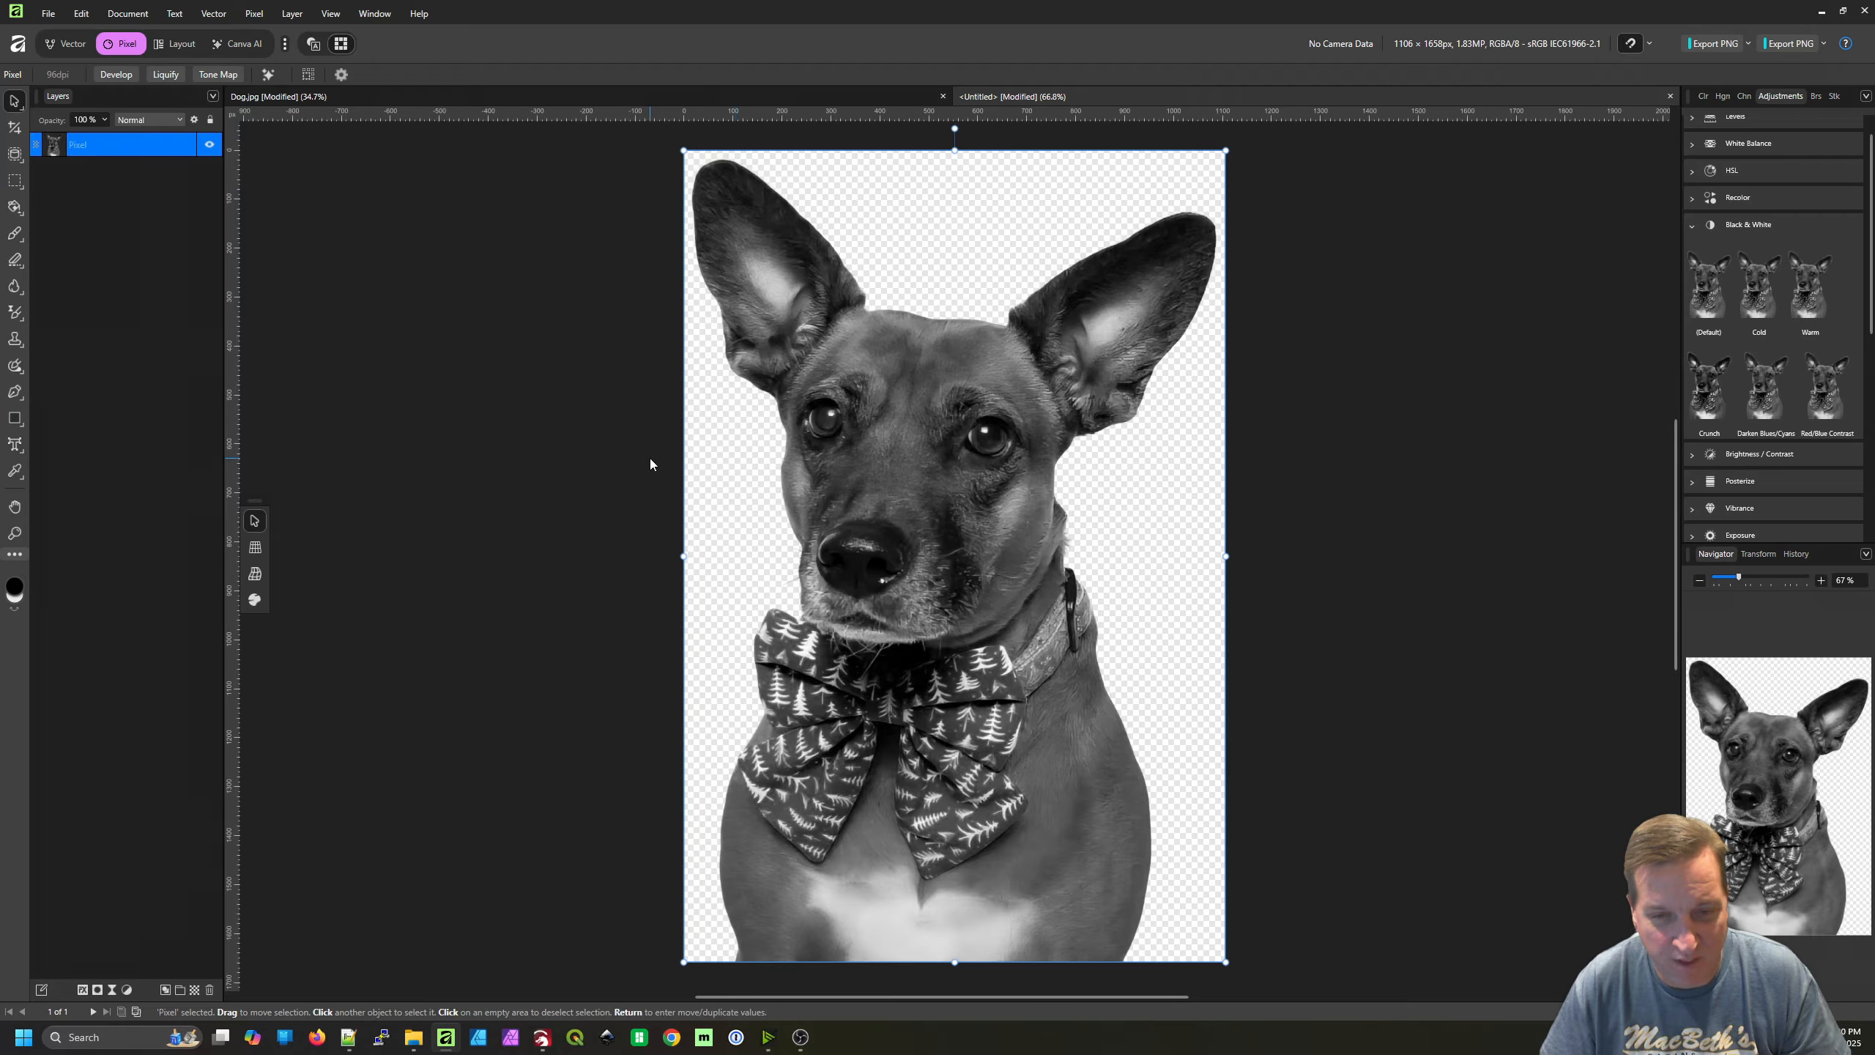
# Export the whole document with the standard PNG preset at 1106 × 1658 px as Import.png in the CoasterVideo folder
pyautogui.click(48, 13)
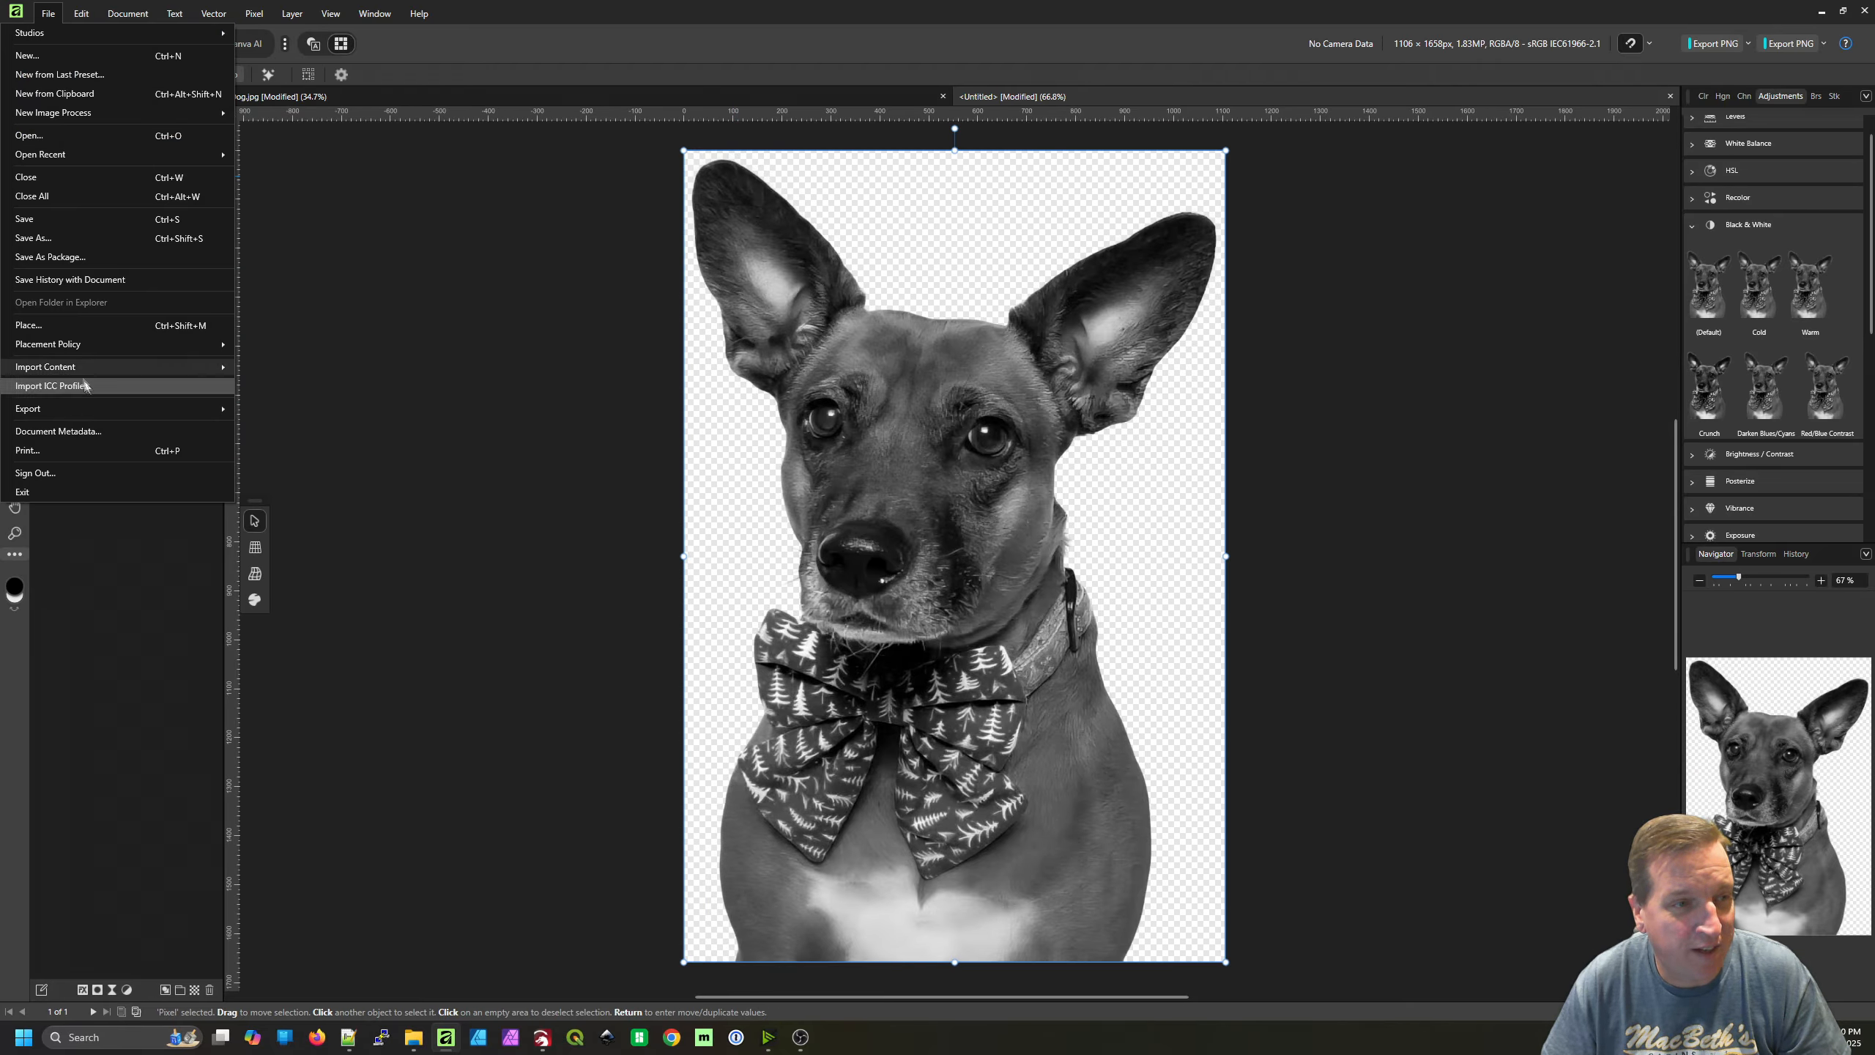
pyautogui.moveTo(96, 411)
pyautogui.click(273, 411)
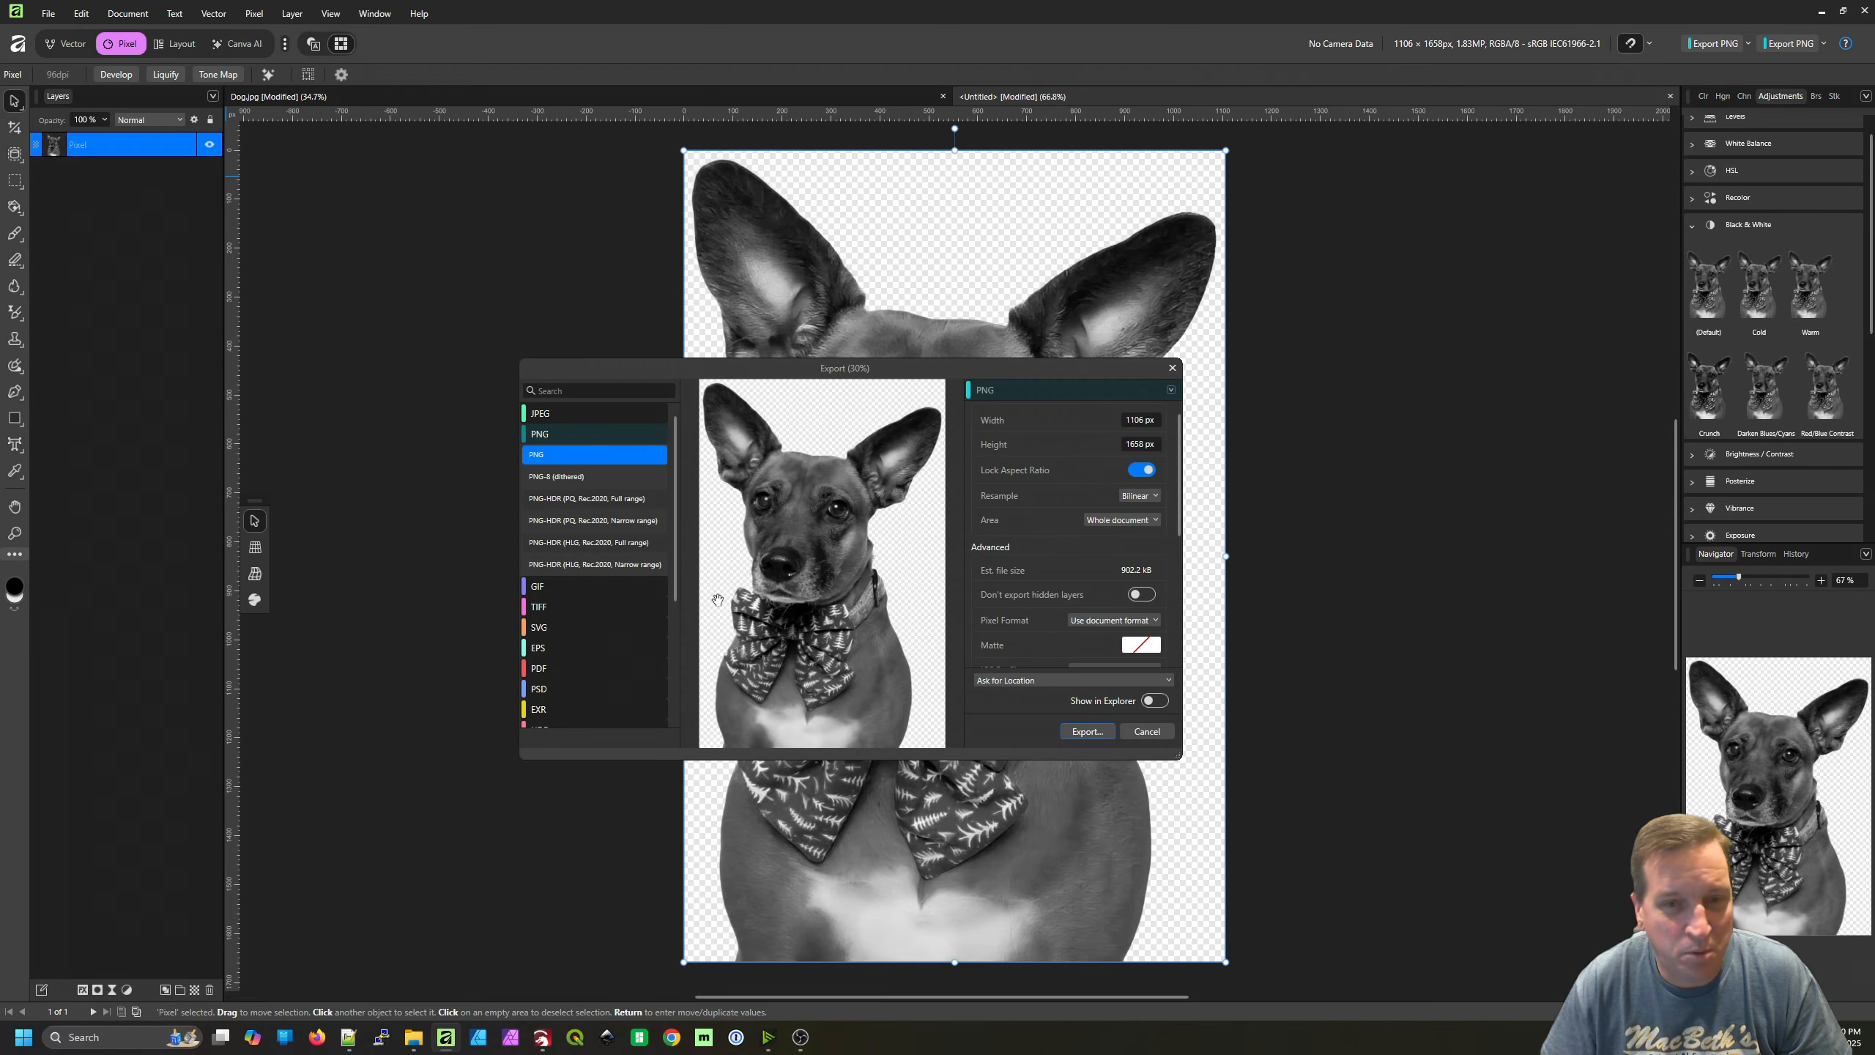
pyautogui.click(578, 413)
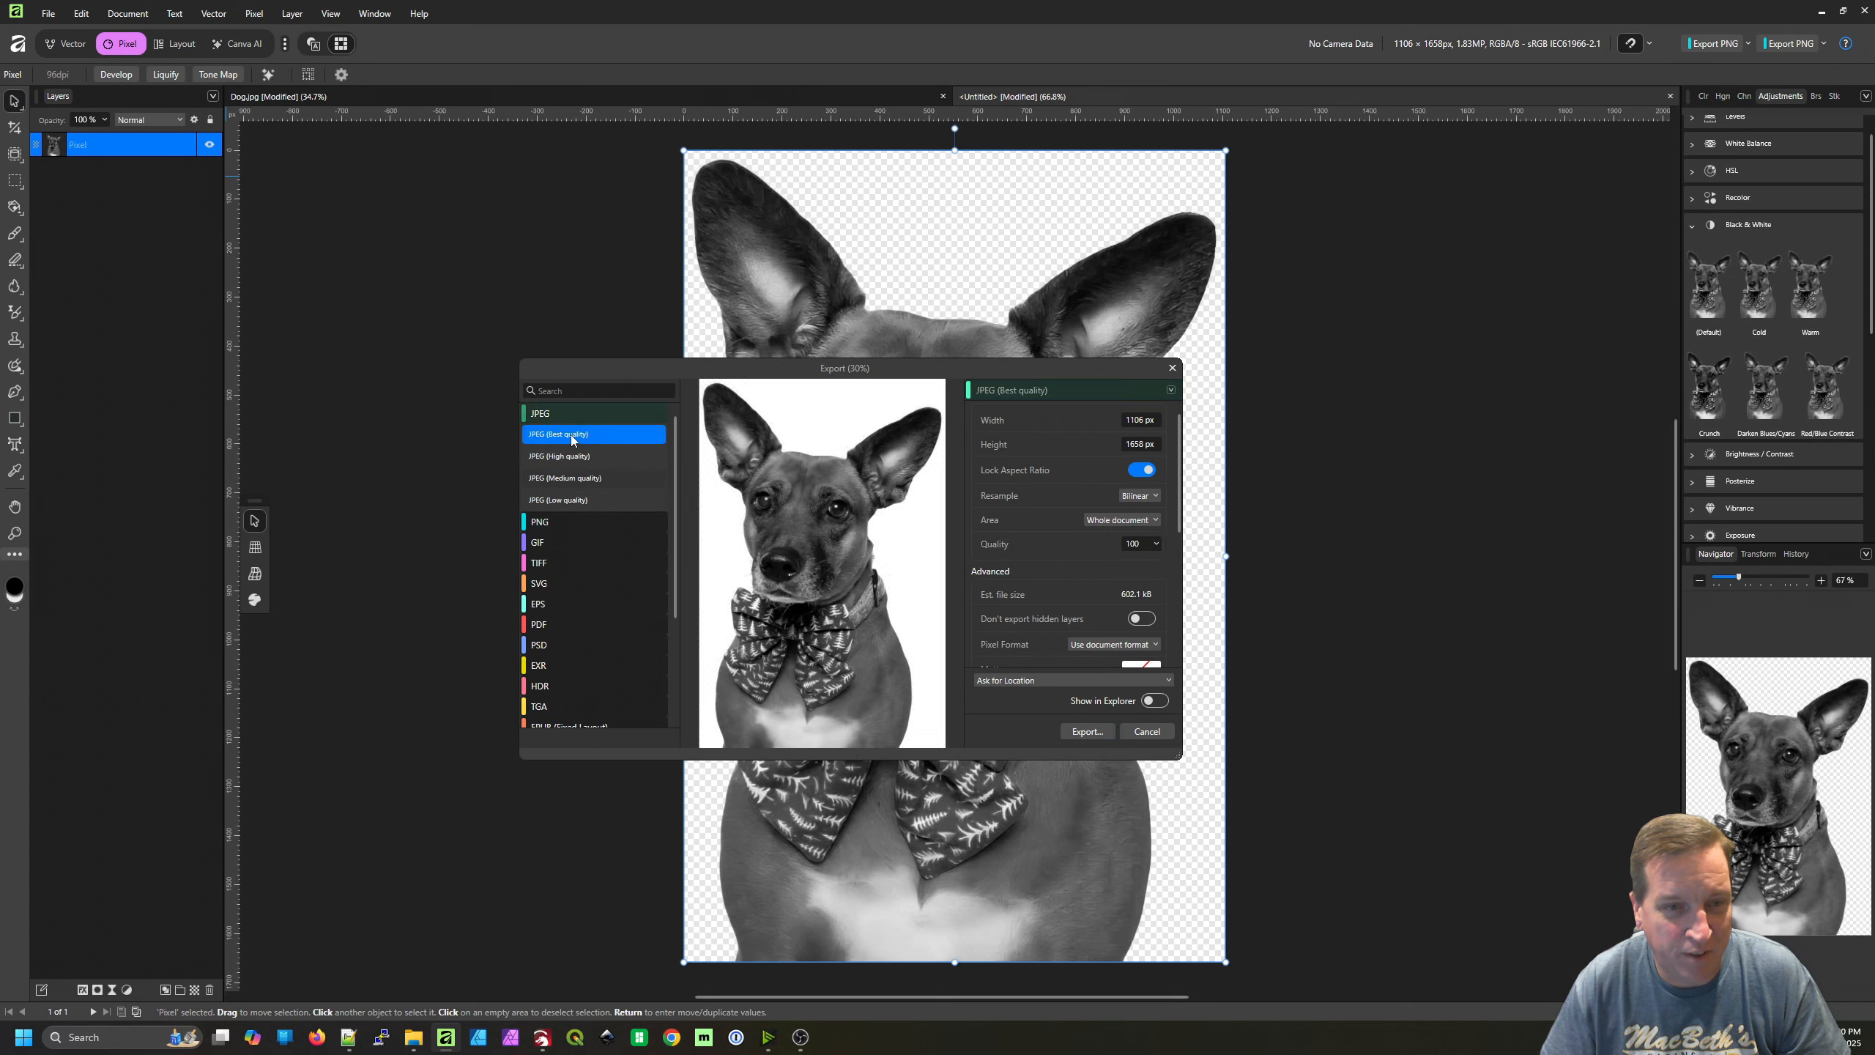
pyautogui.click(559, 414)
pyautogui.click(554, 436)
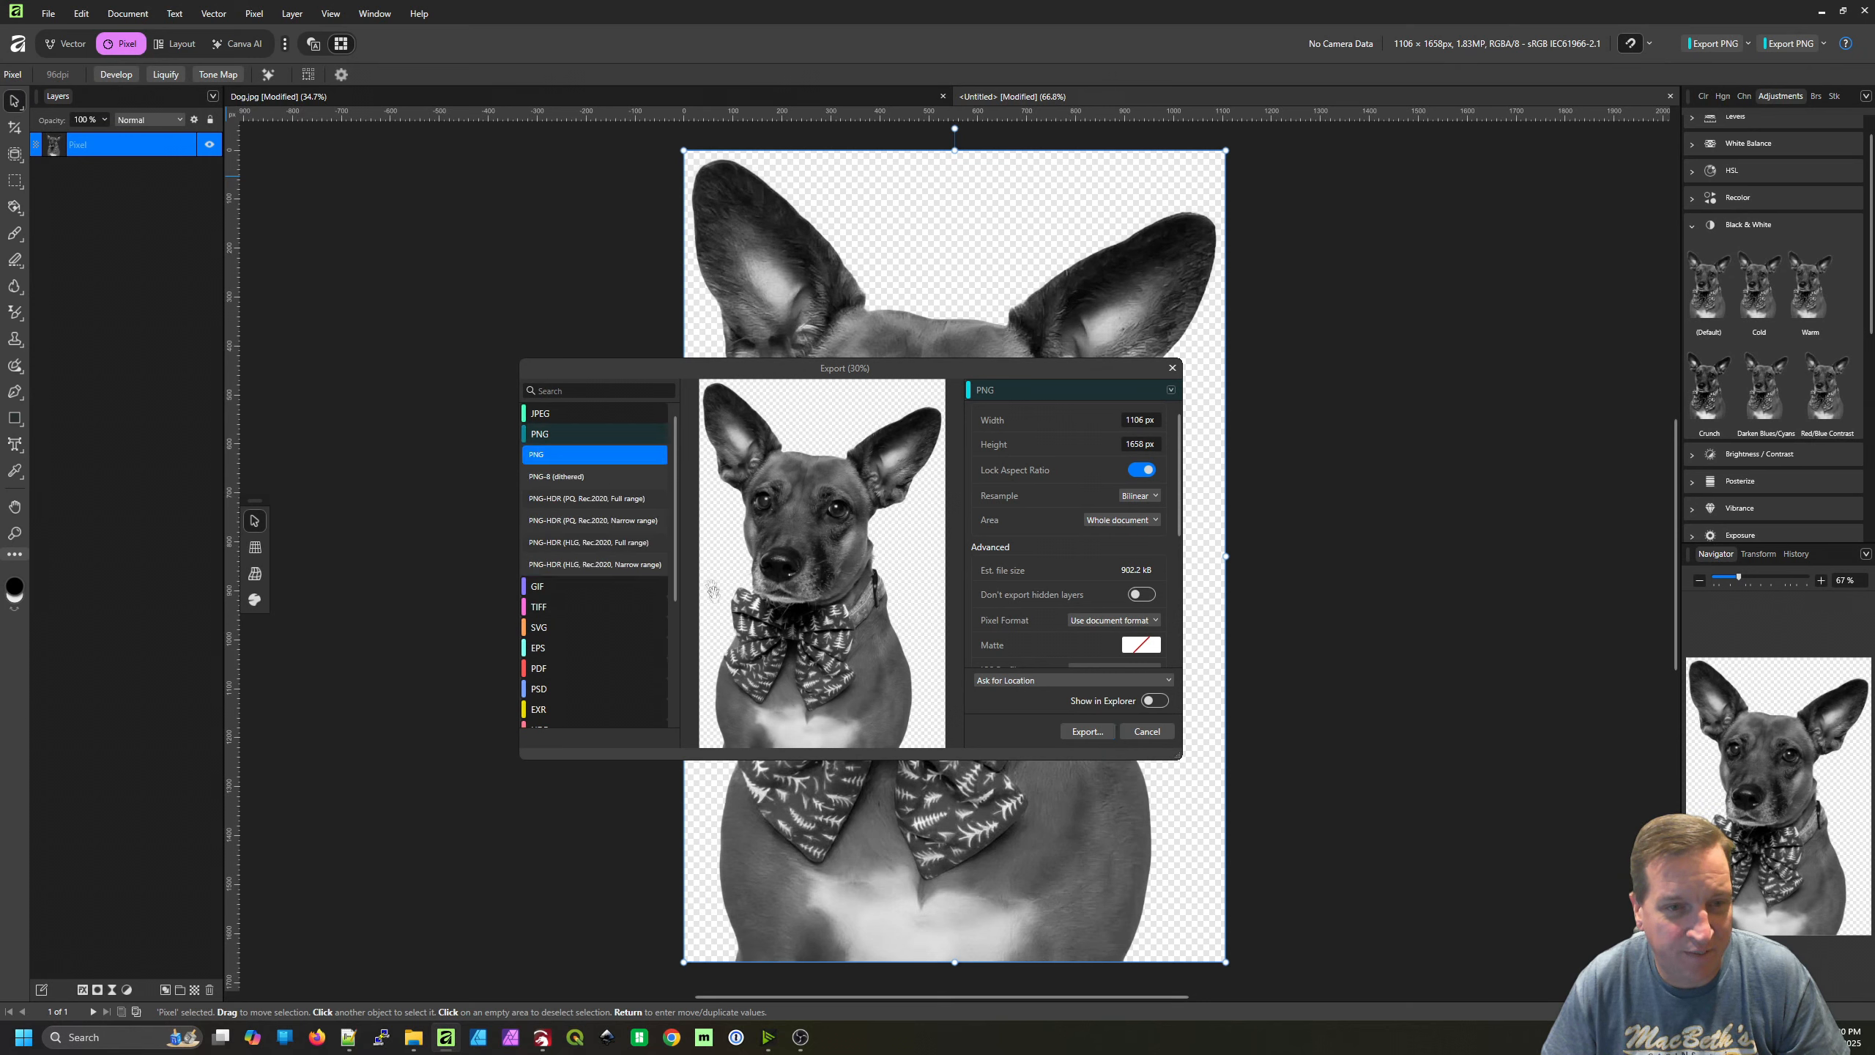
pyautogui.click(554, 476)
pyautogui.click(566, 456)
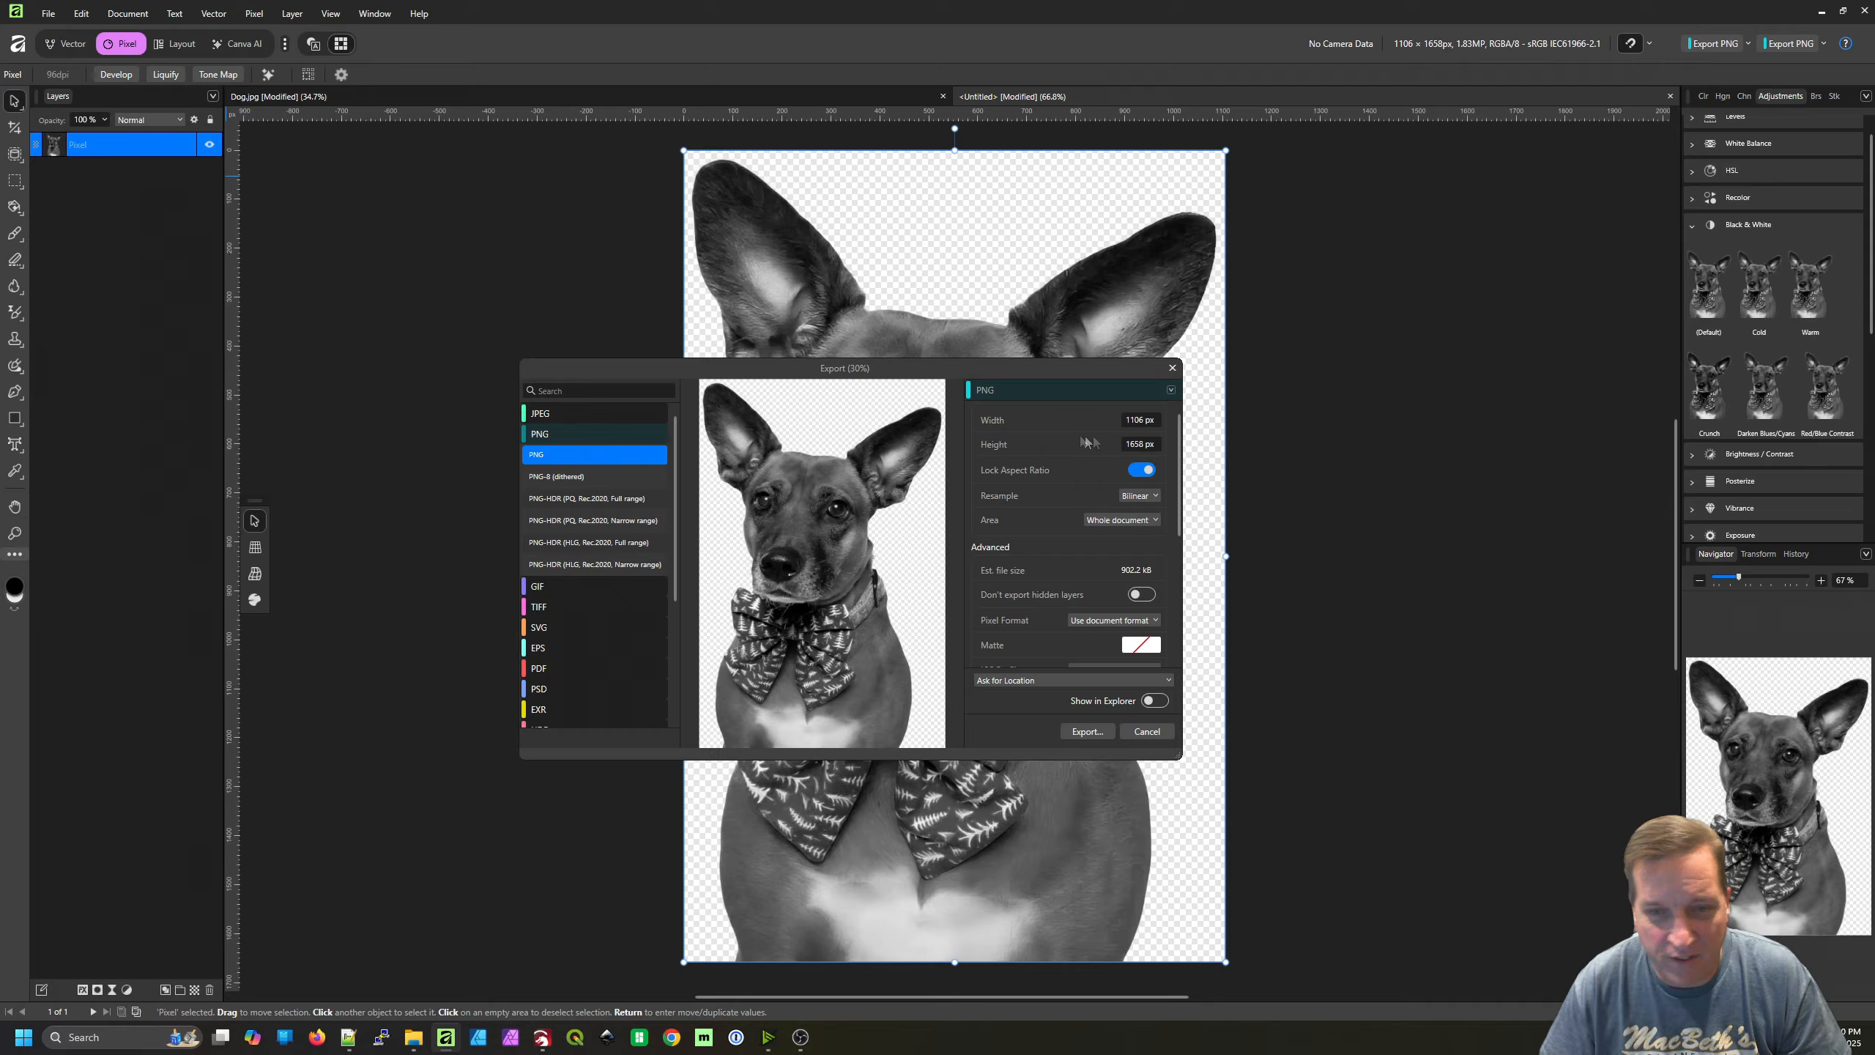
pyautogui.click(1087, 733)
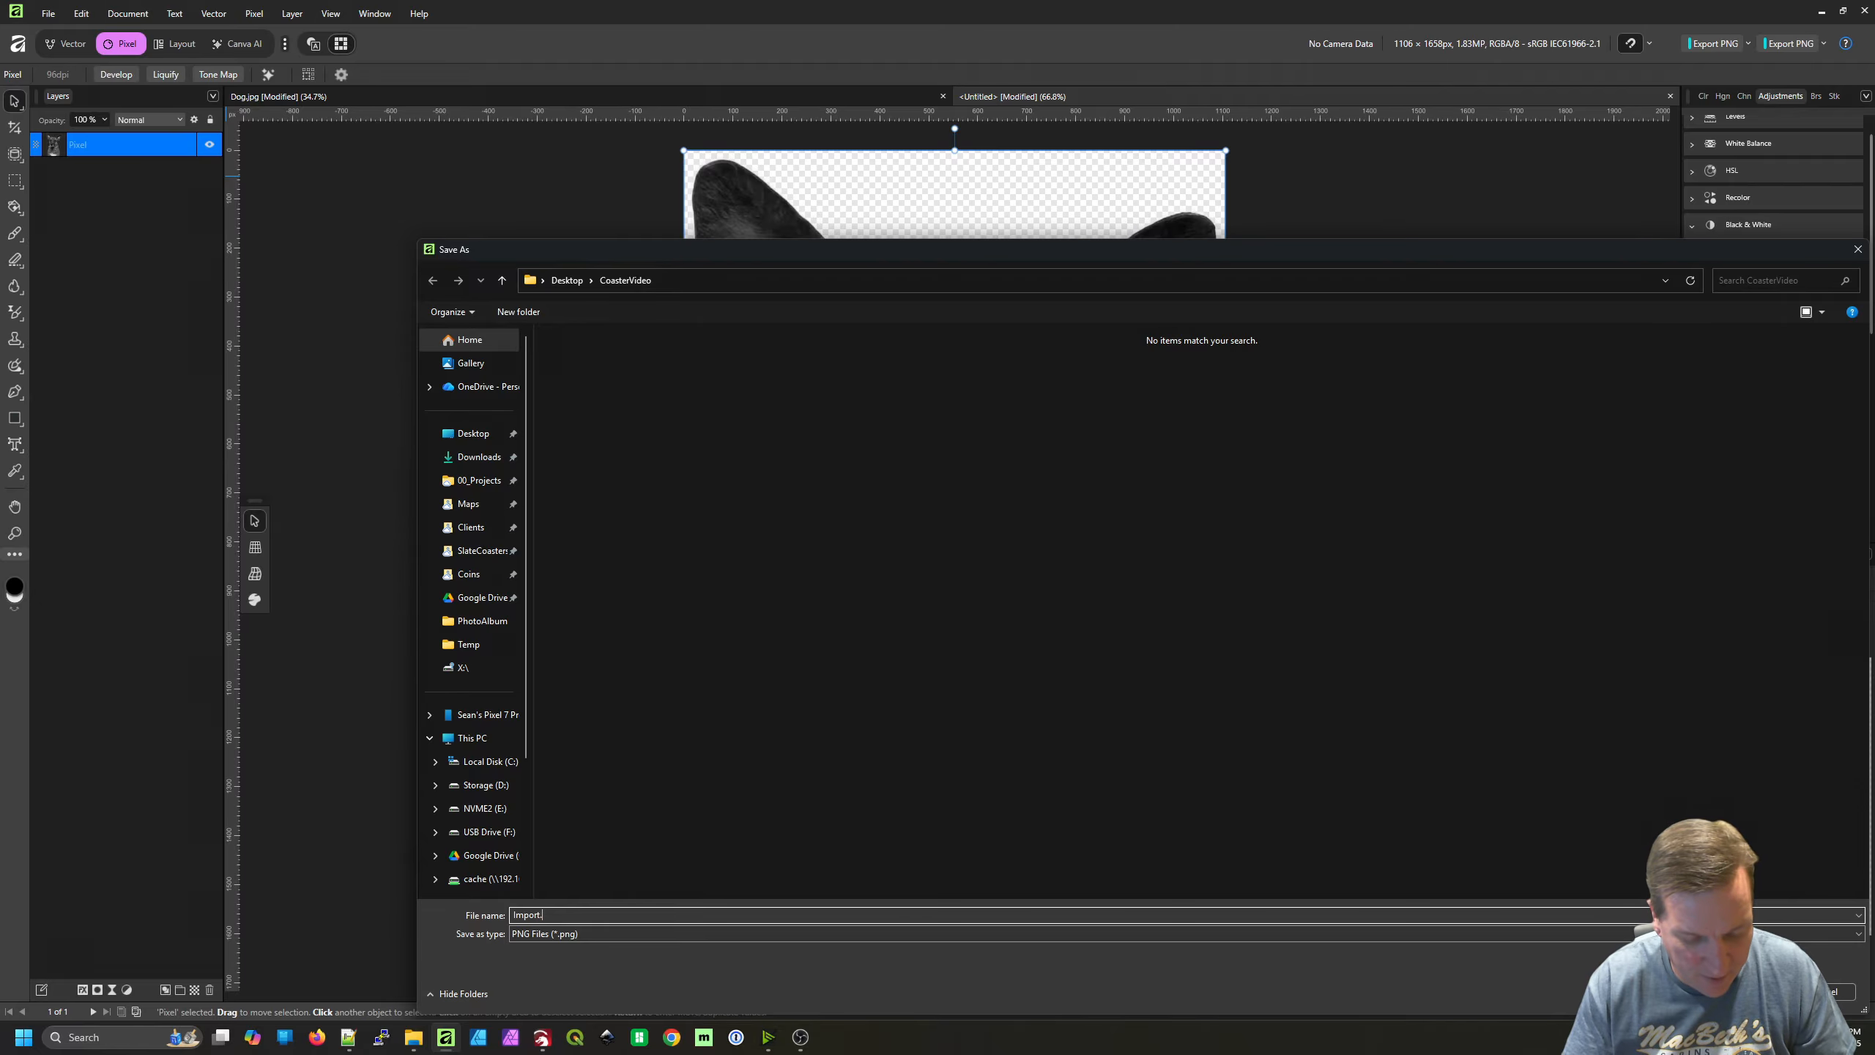
pyautogui.write('Import.png')
pyautogui.press('Return')
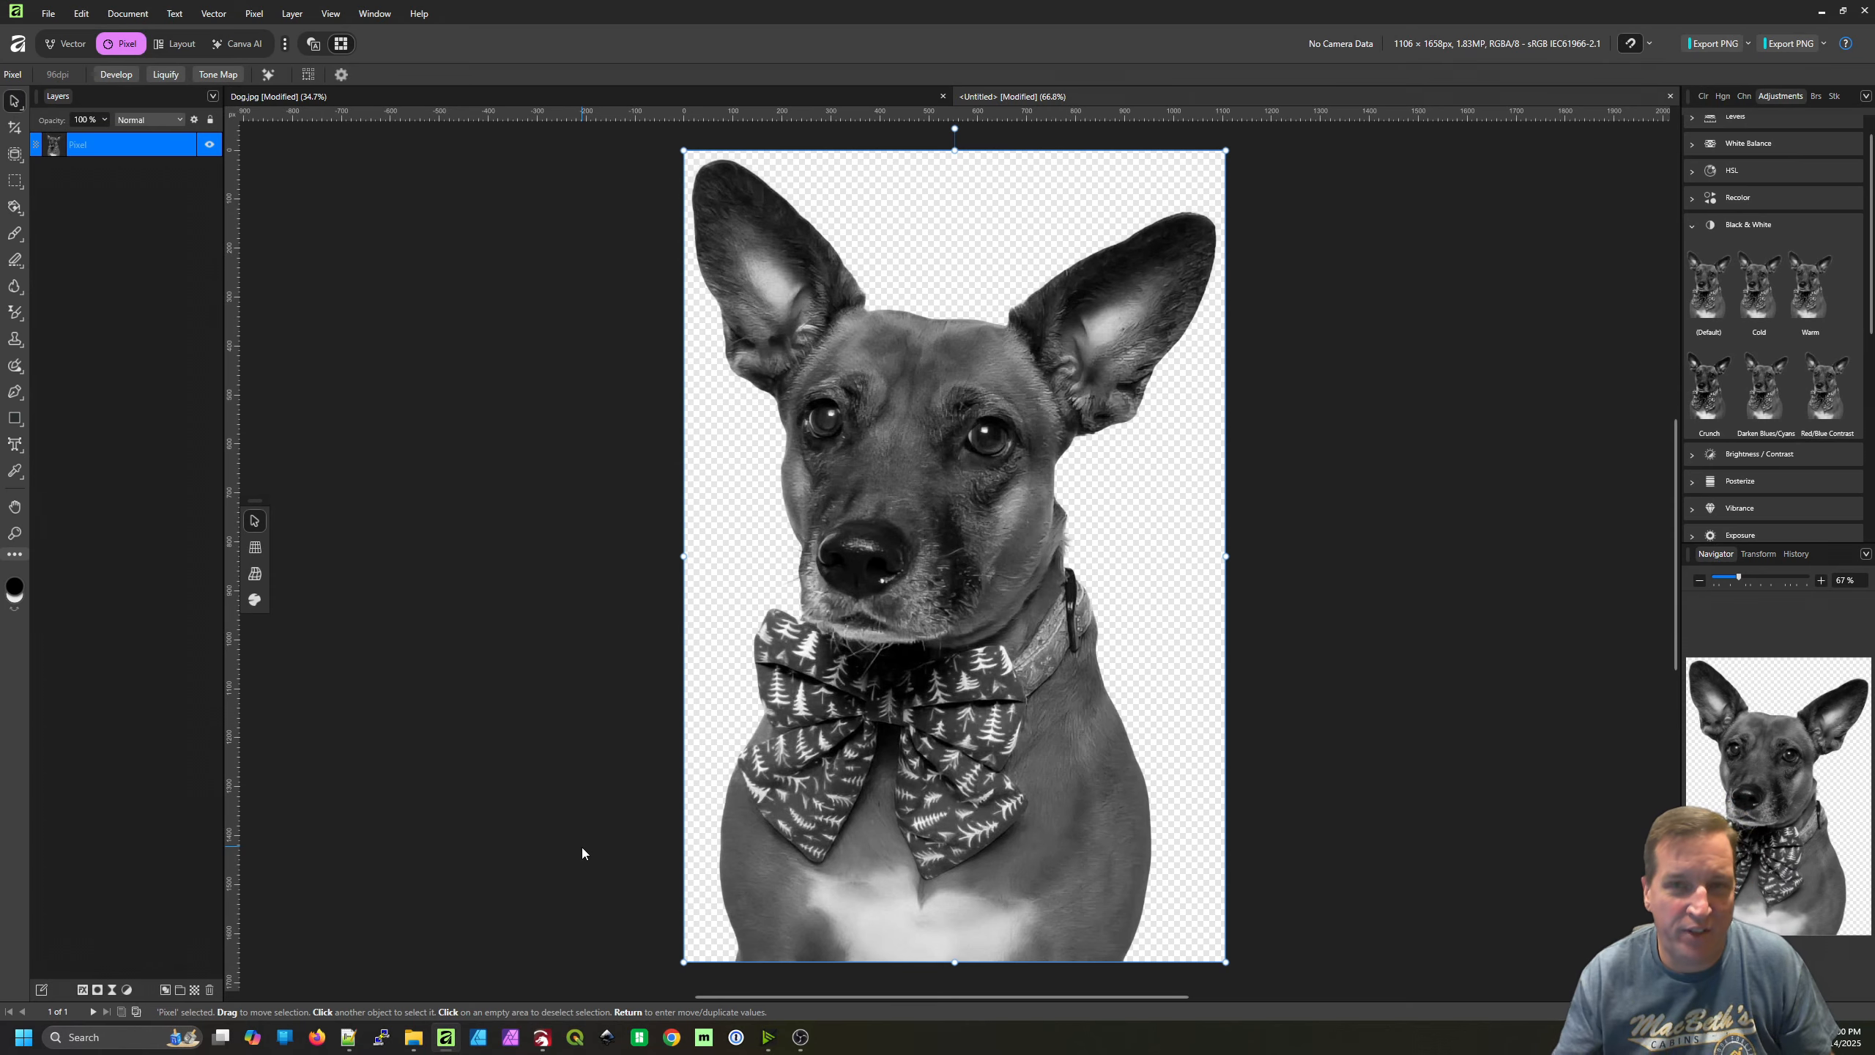
# Switch to LightBurn and import Import.png from the CoasterVideo folder into the four-coaster template
pyautogui.hotkey('alt', 'Tab')
pyautogui.hotkey('alt', 'Tab')
pyautogui.hotkey('alt', 'Tab')
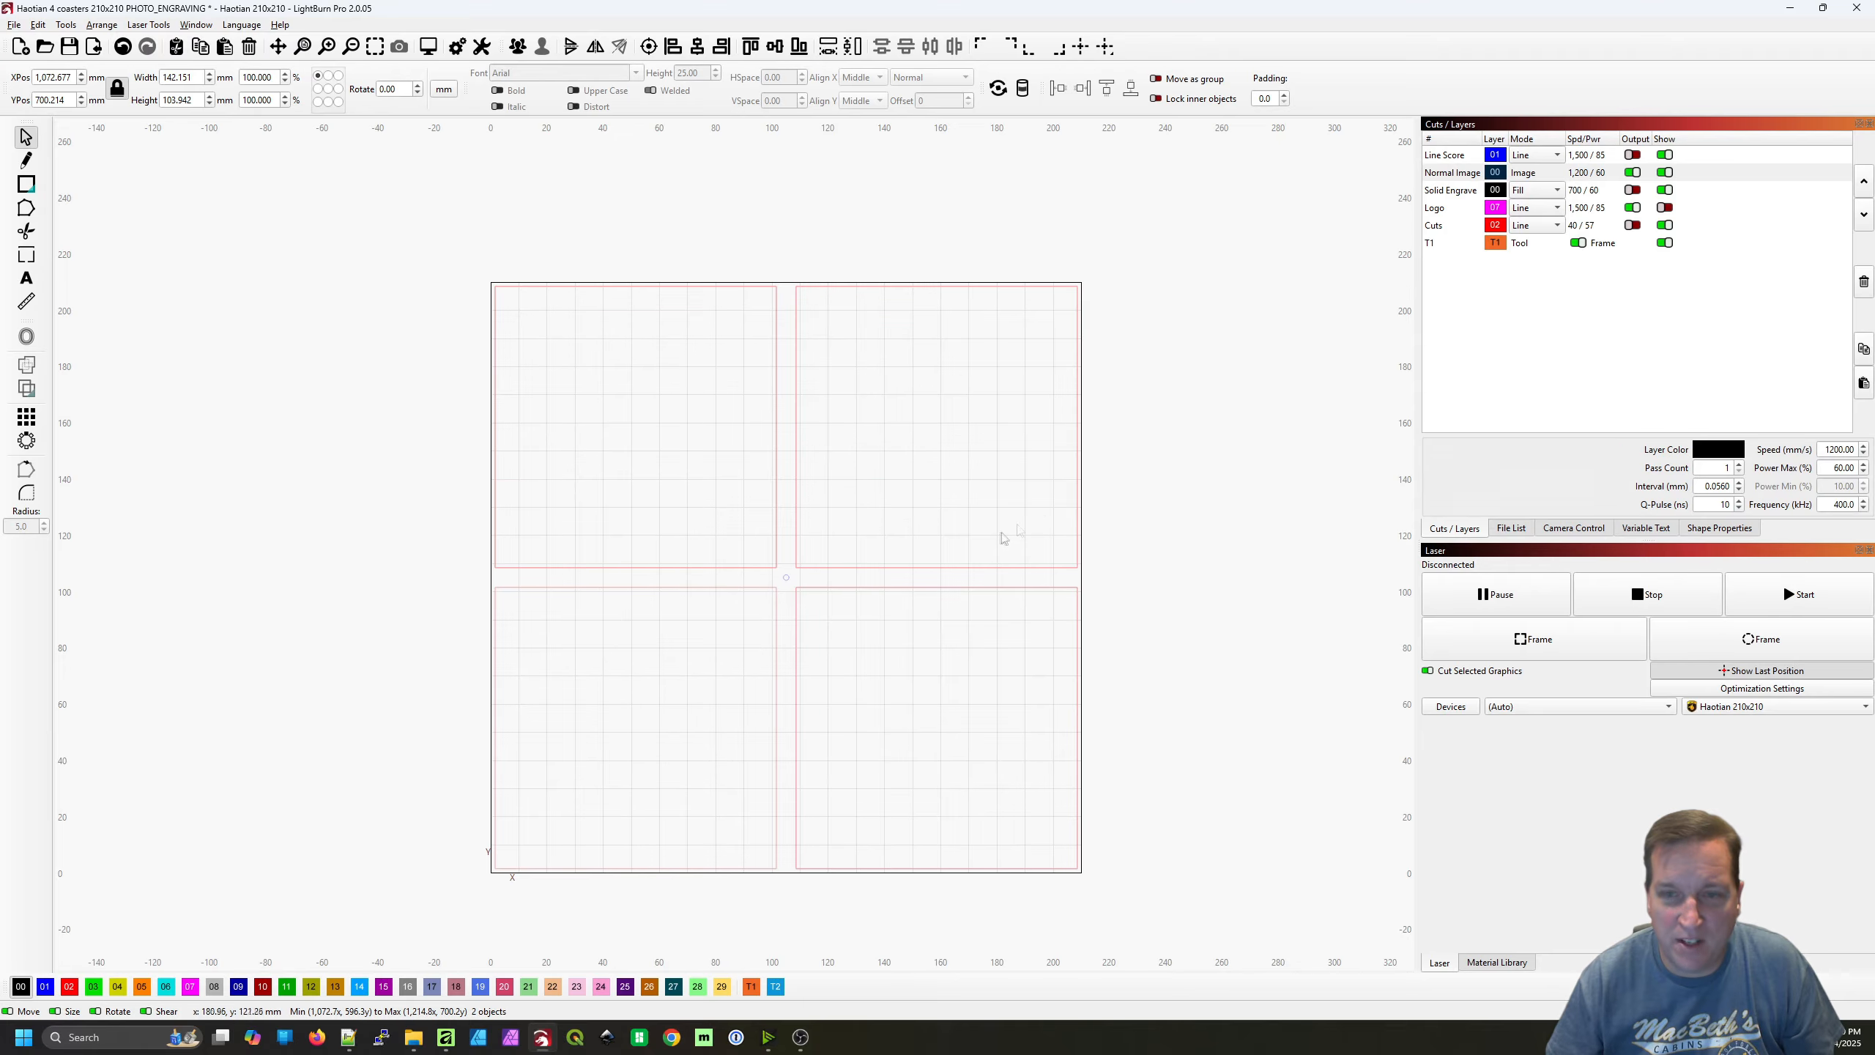
pyautogui.click(14, 24)
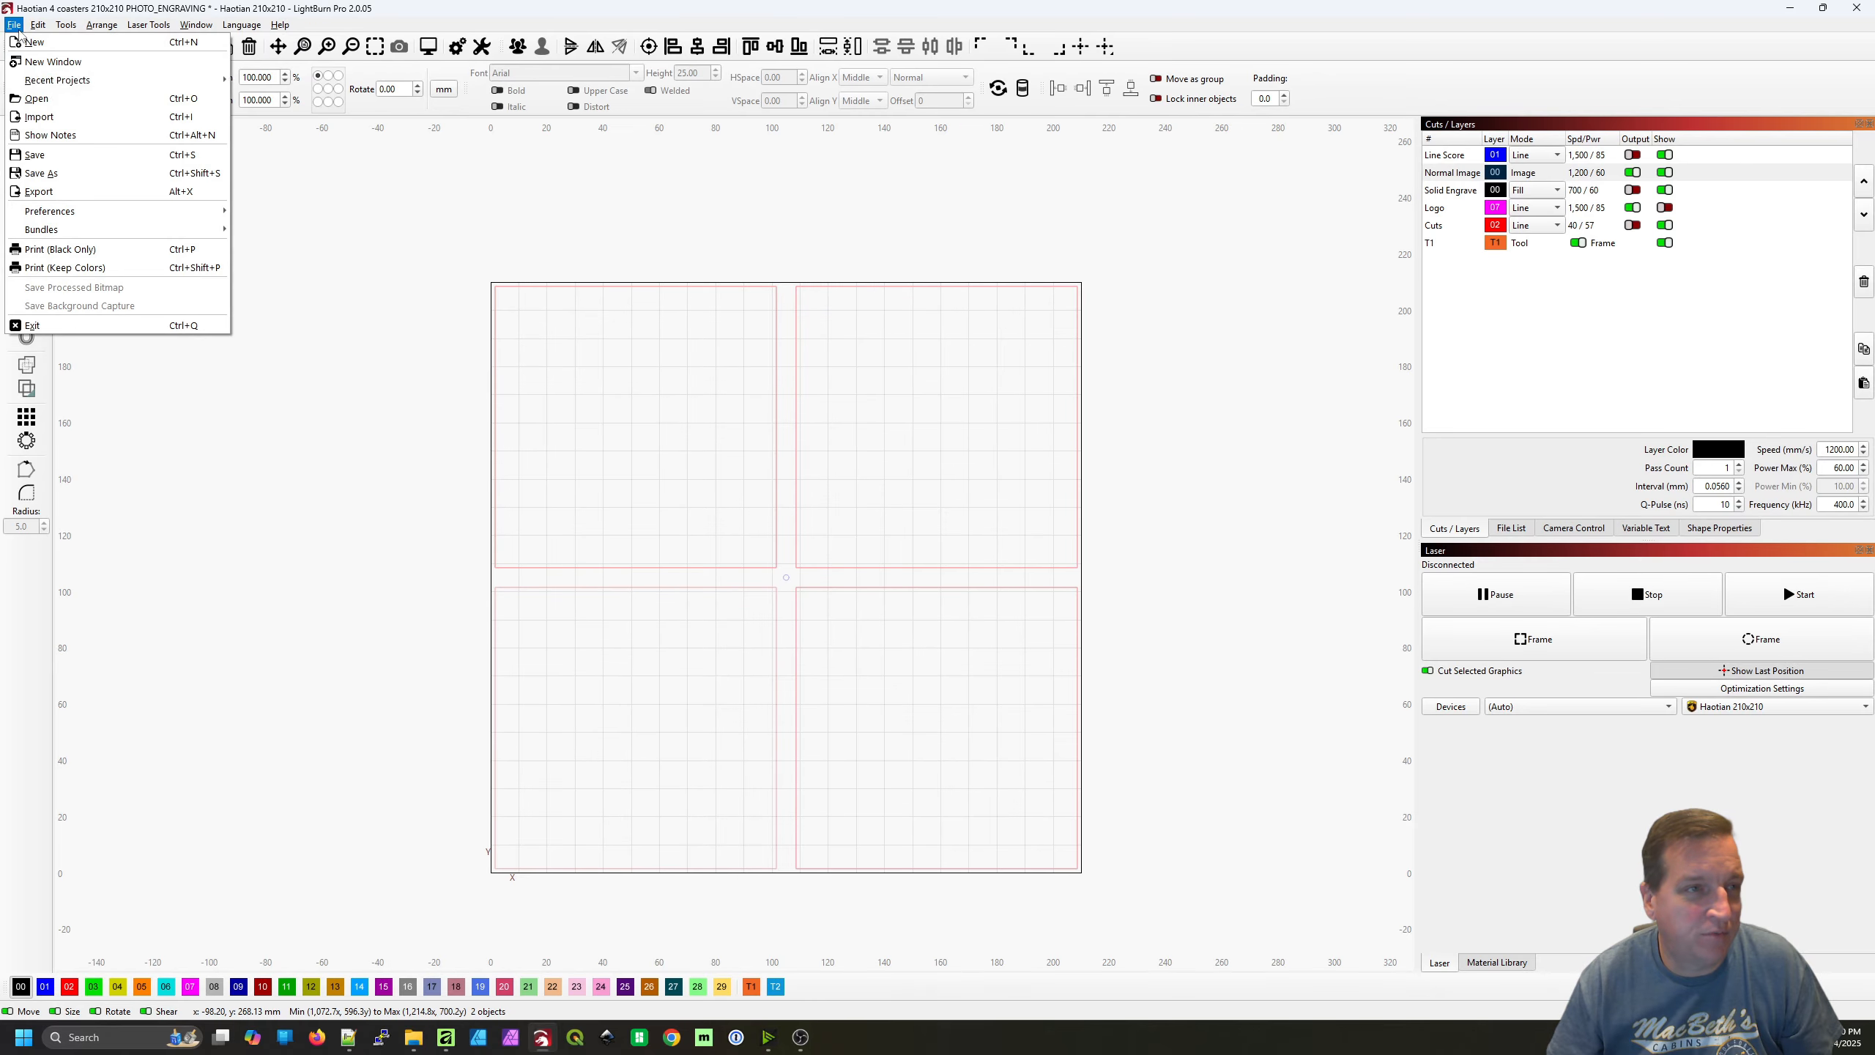
pyautogui.click(67, 117)
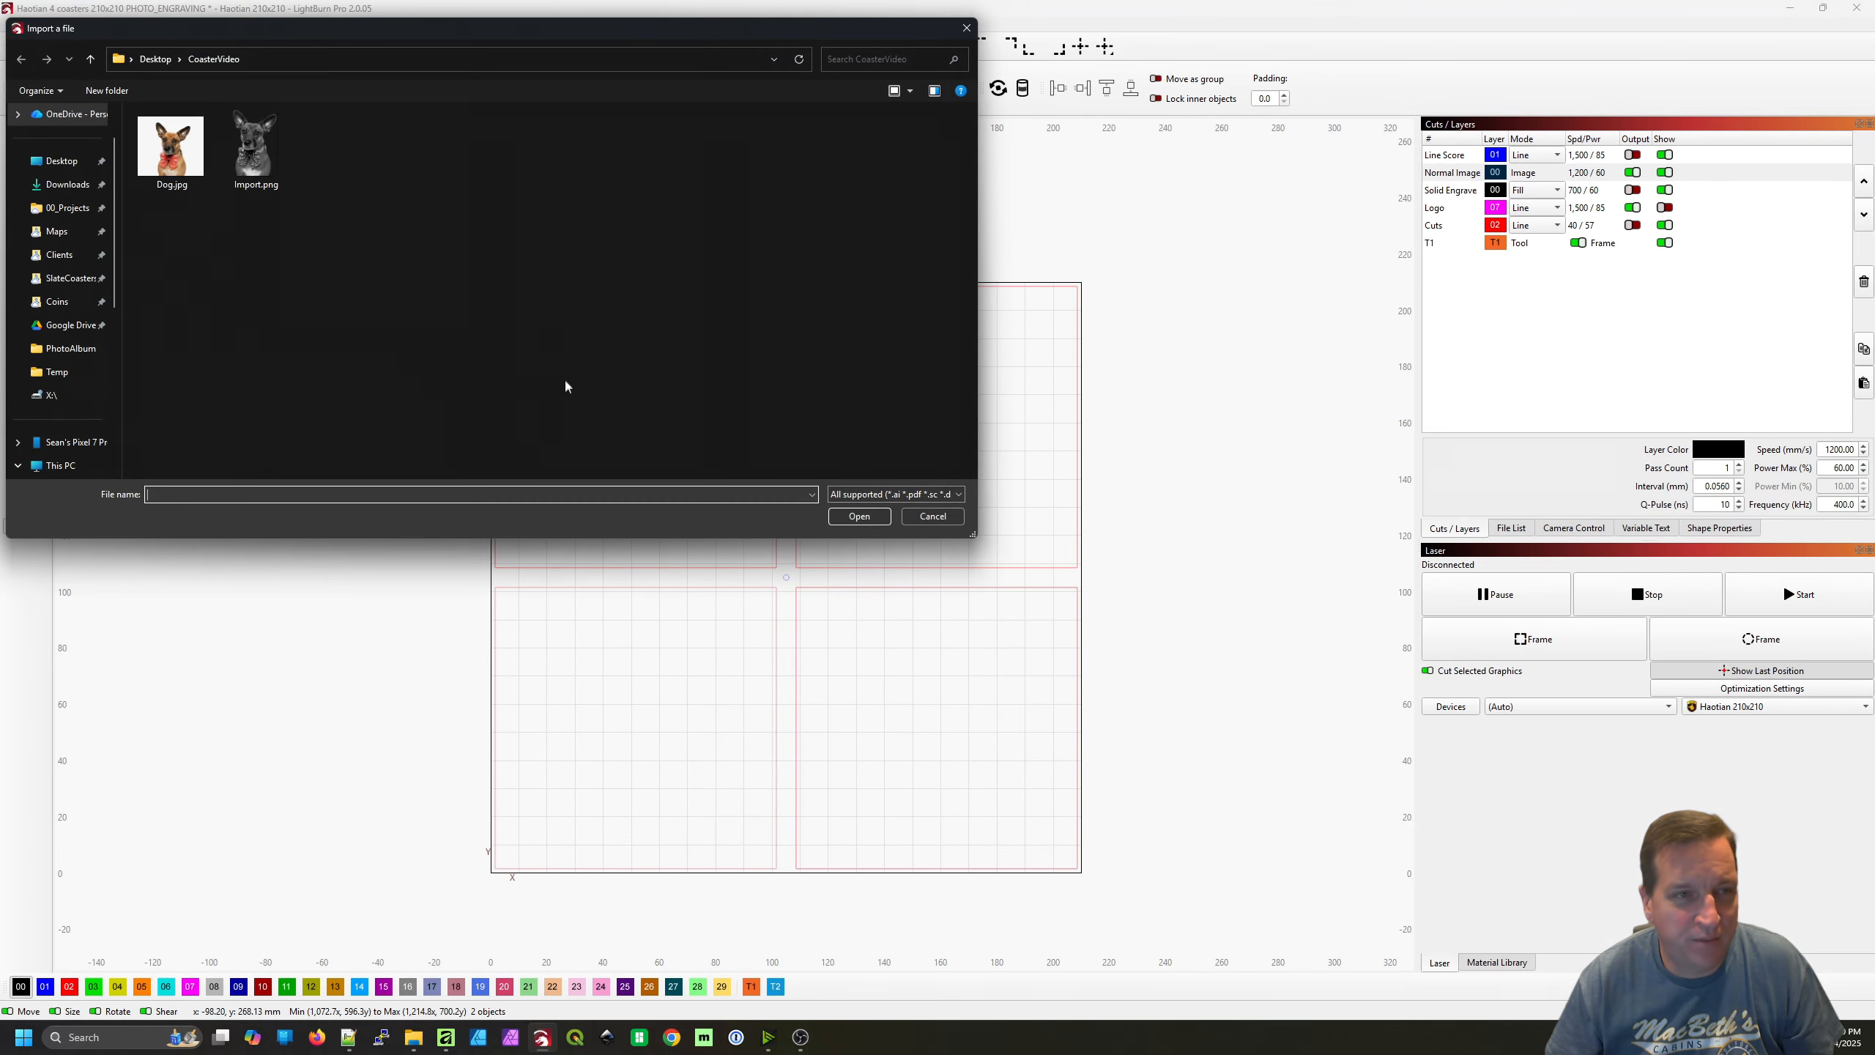
pyautogui.click(252, 143)
pyautogui.doubleClick(252, 143)
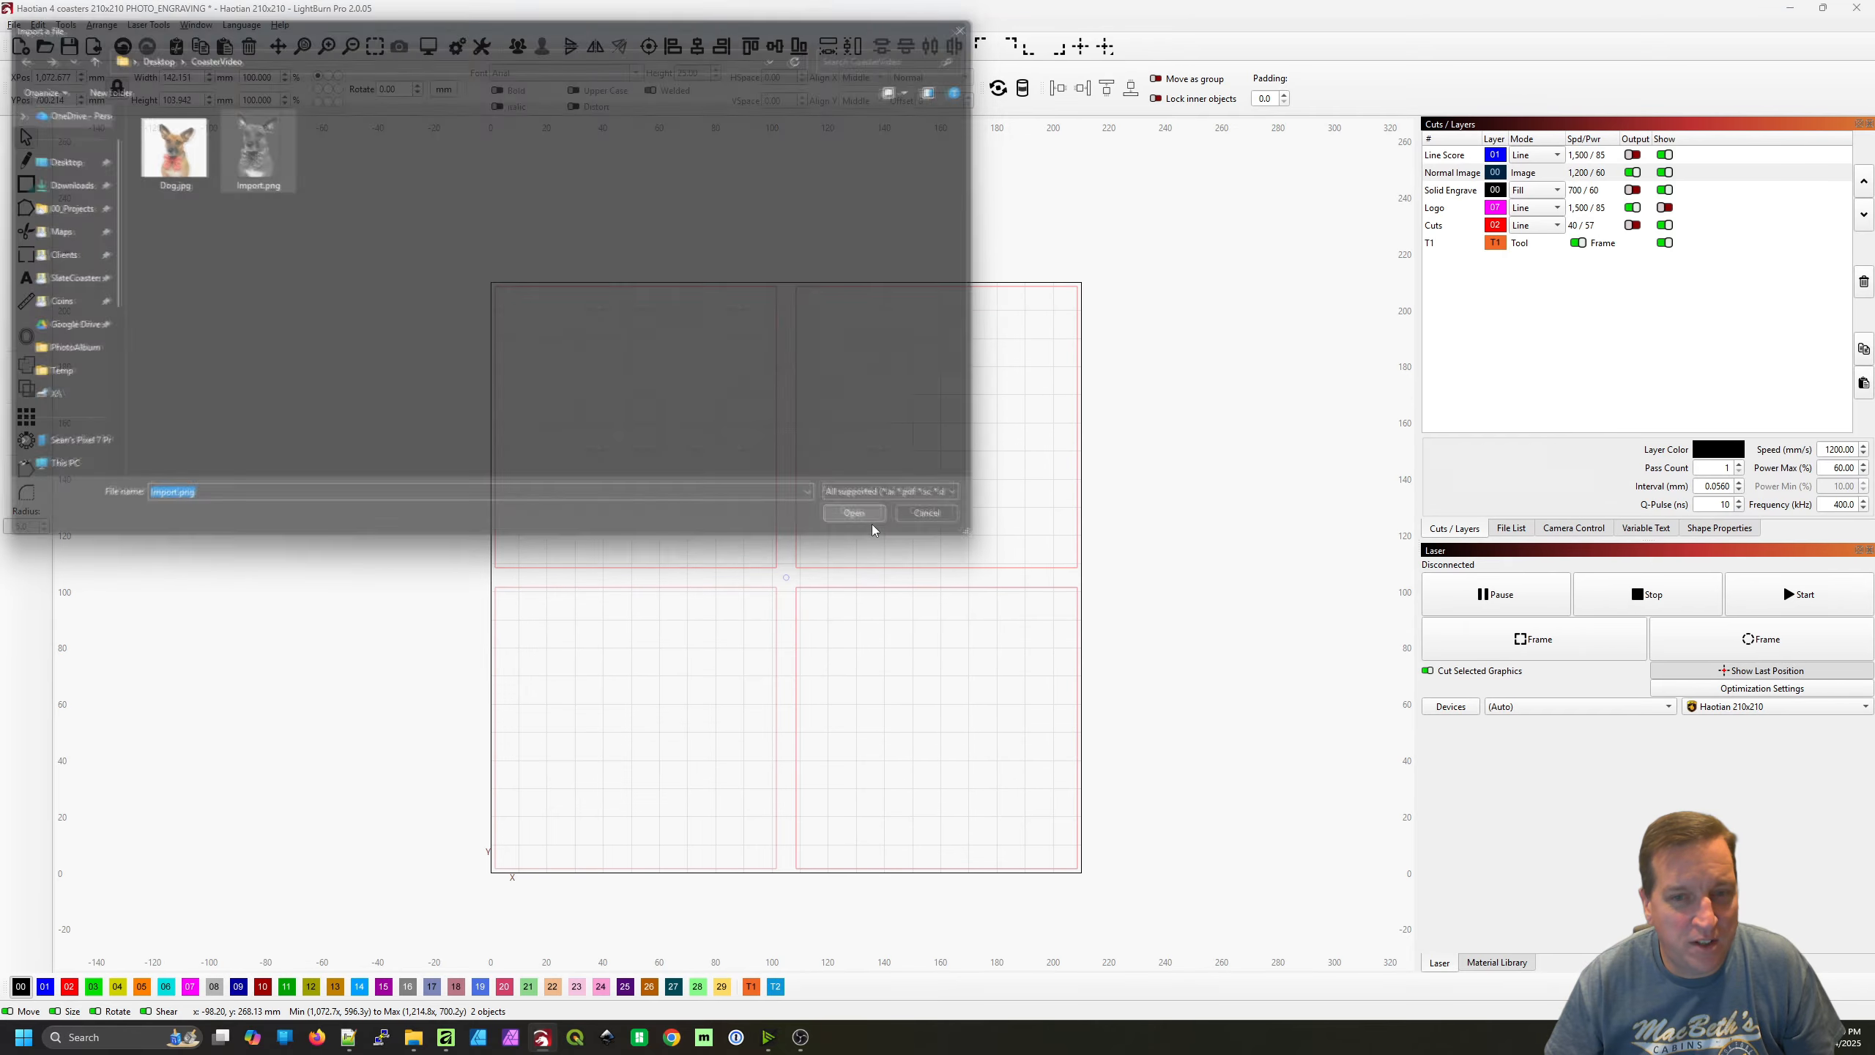
pyautogui.scroll(-3, 918, 522)
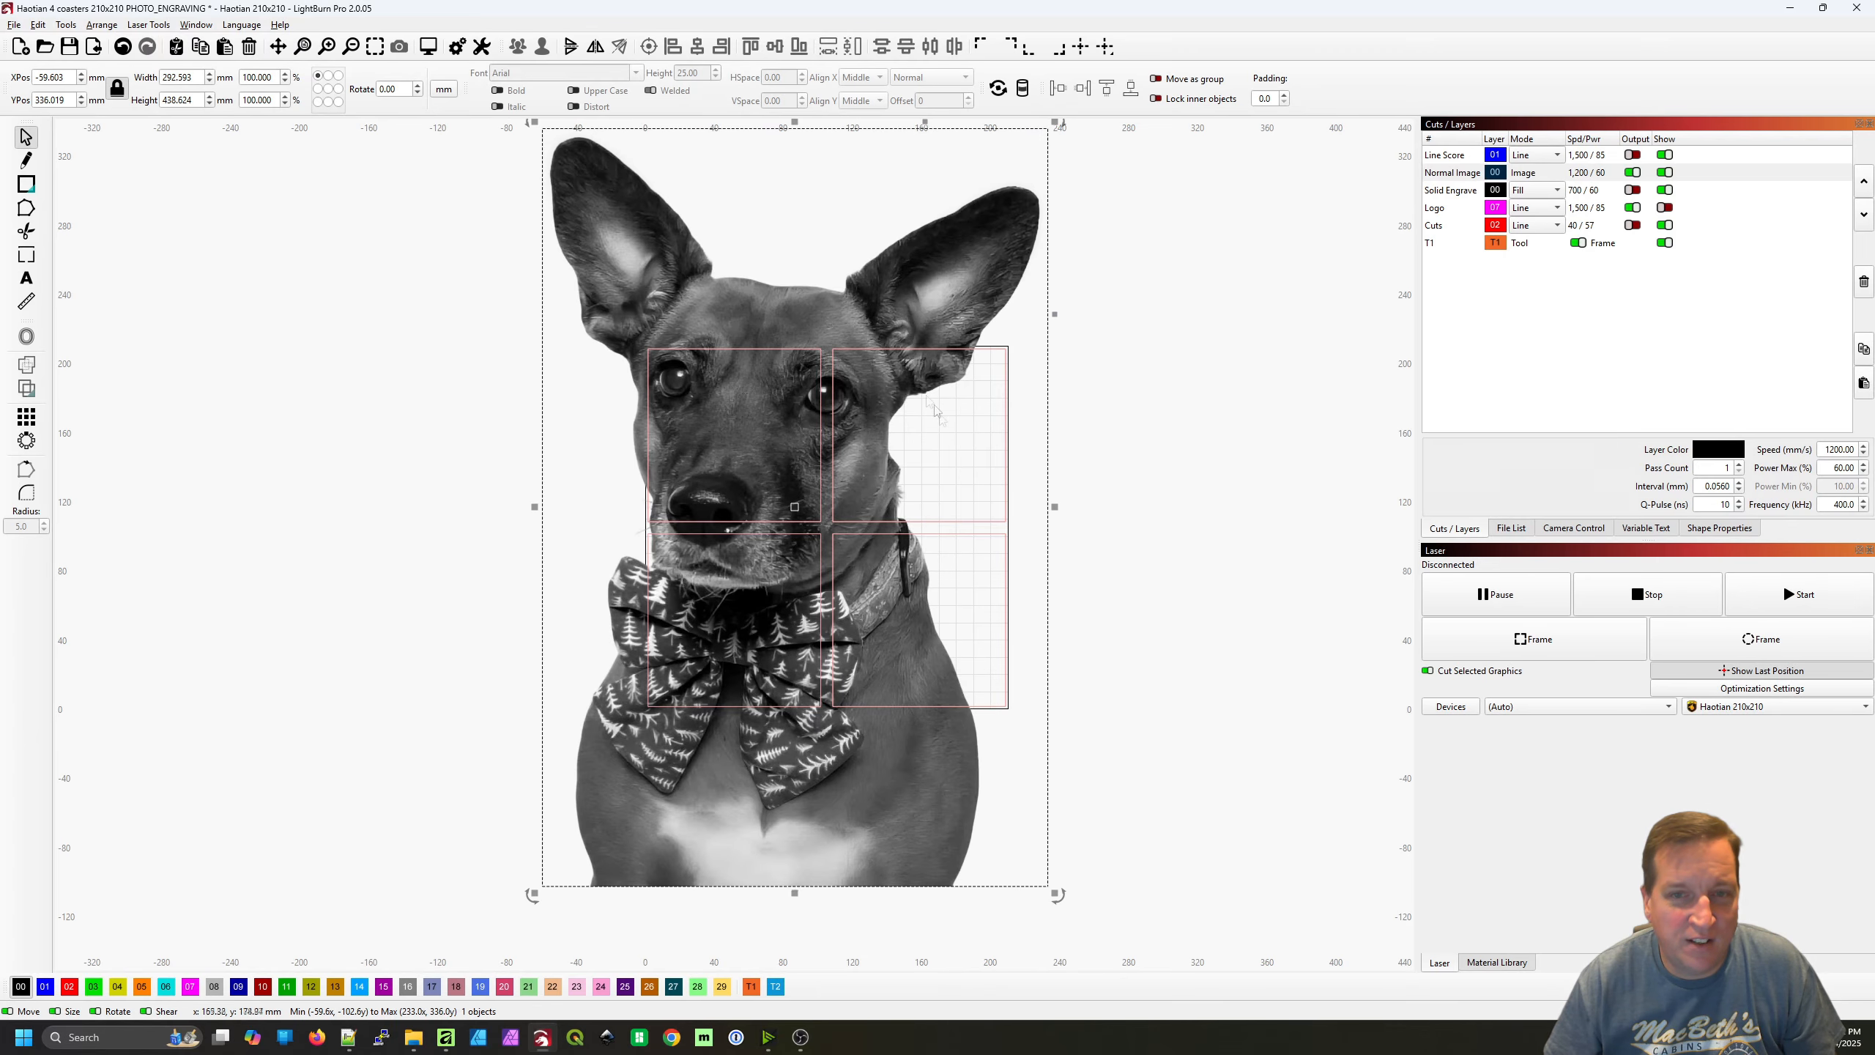
# Set the imported dog image's height to 90 mm with the aspect ratio locked
pyautogui.scroll(1, 967, 411)
pyautogui.scroll(1, 969, 413)
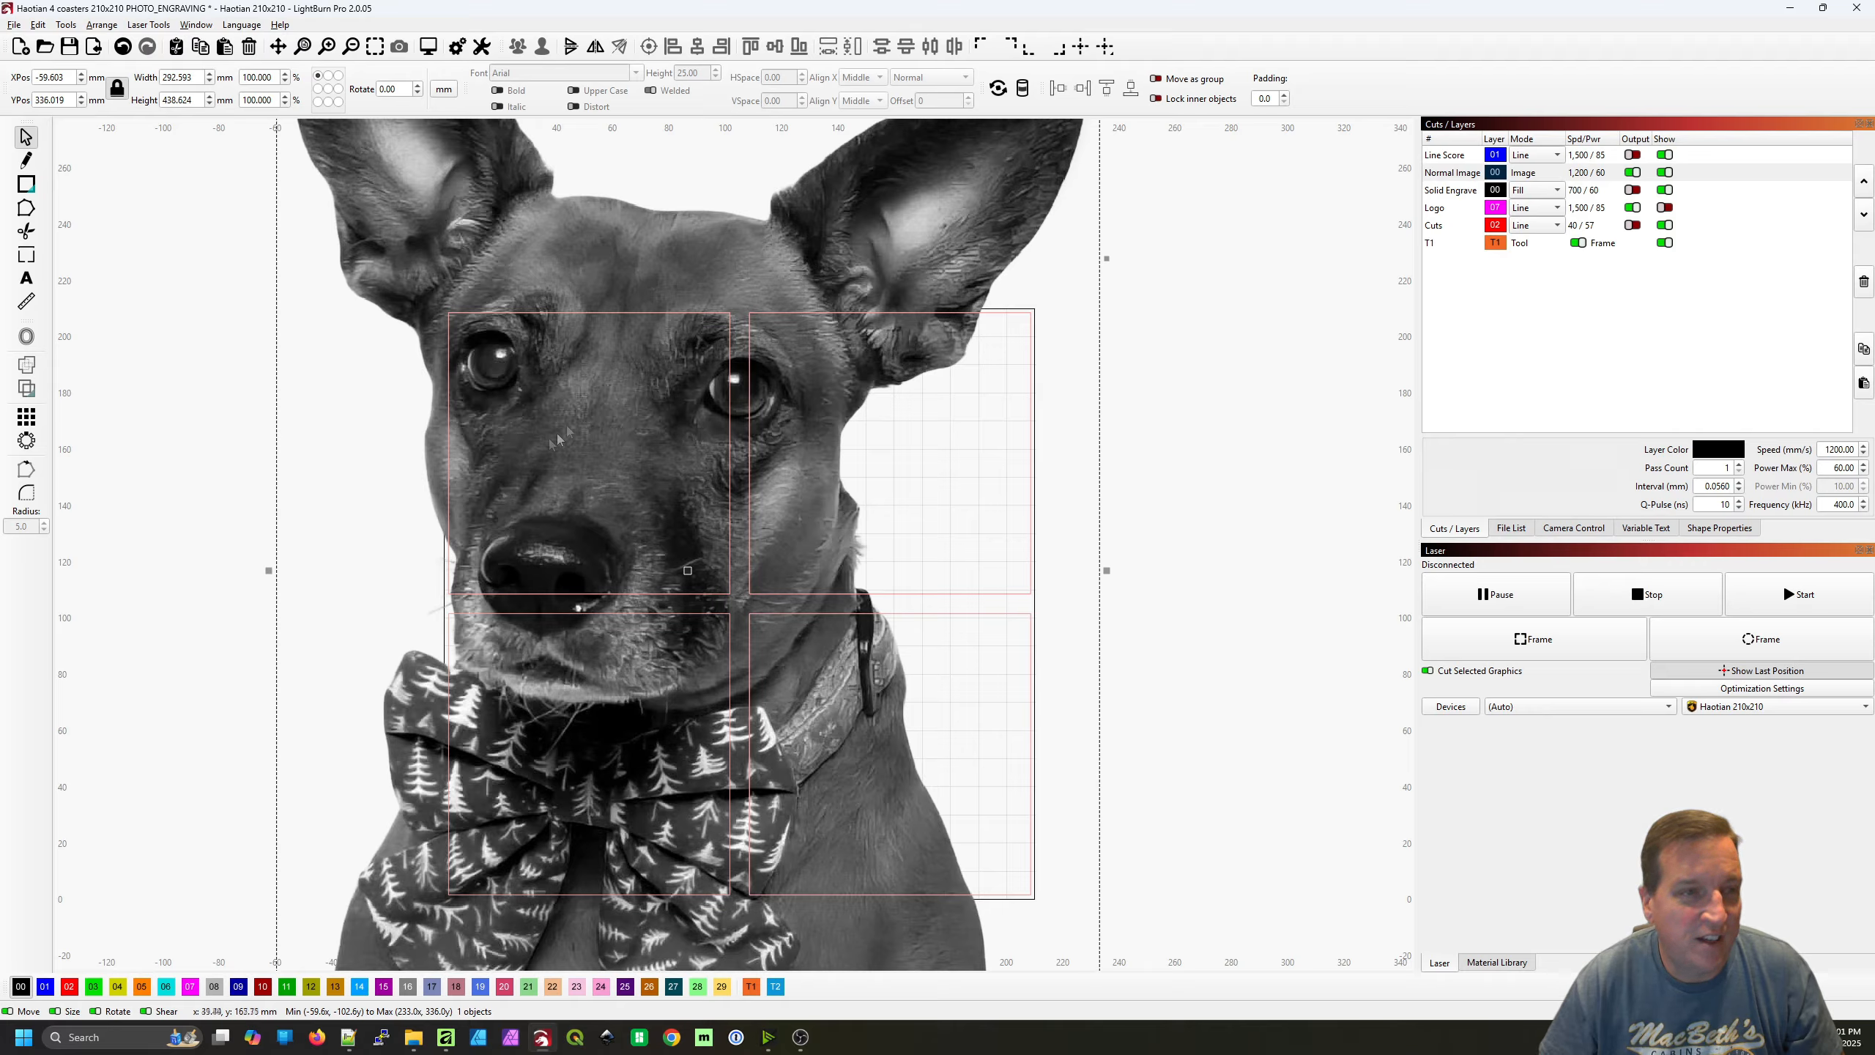
pyautogui.moveTo(191, 100); pyautogui.dragTo(104, 95)
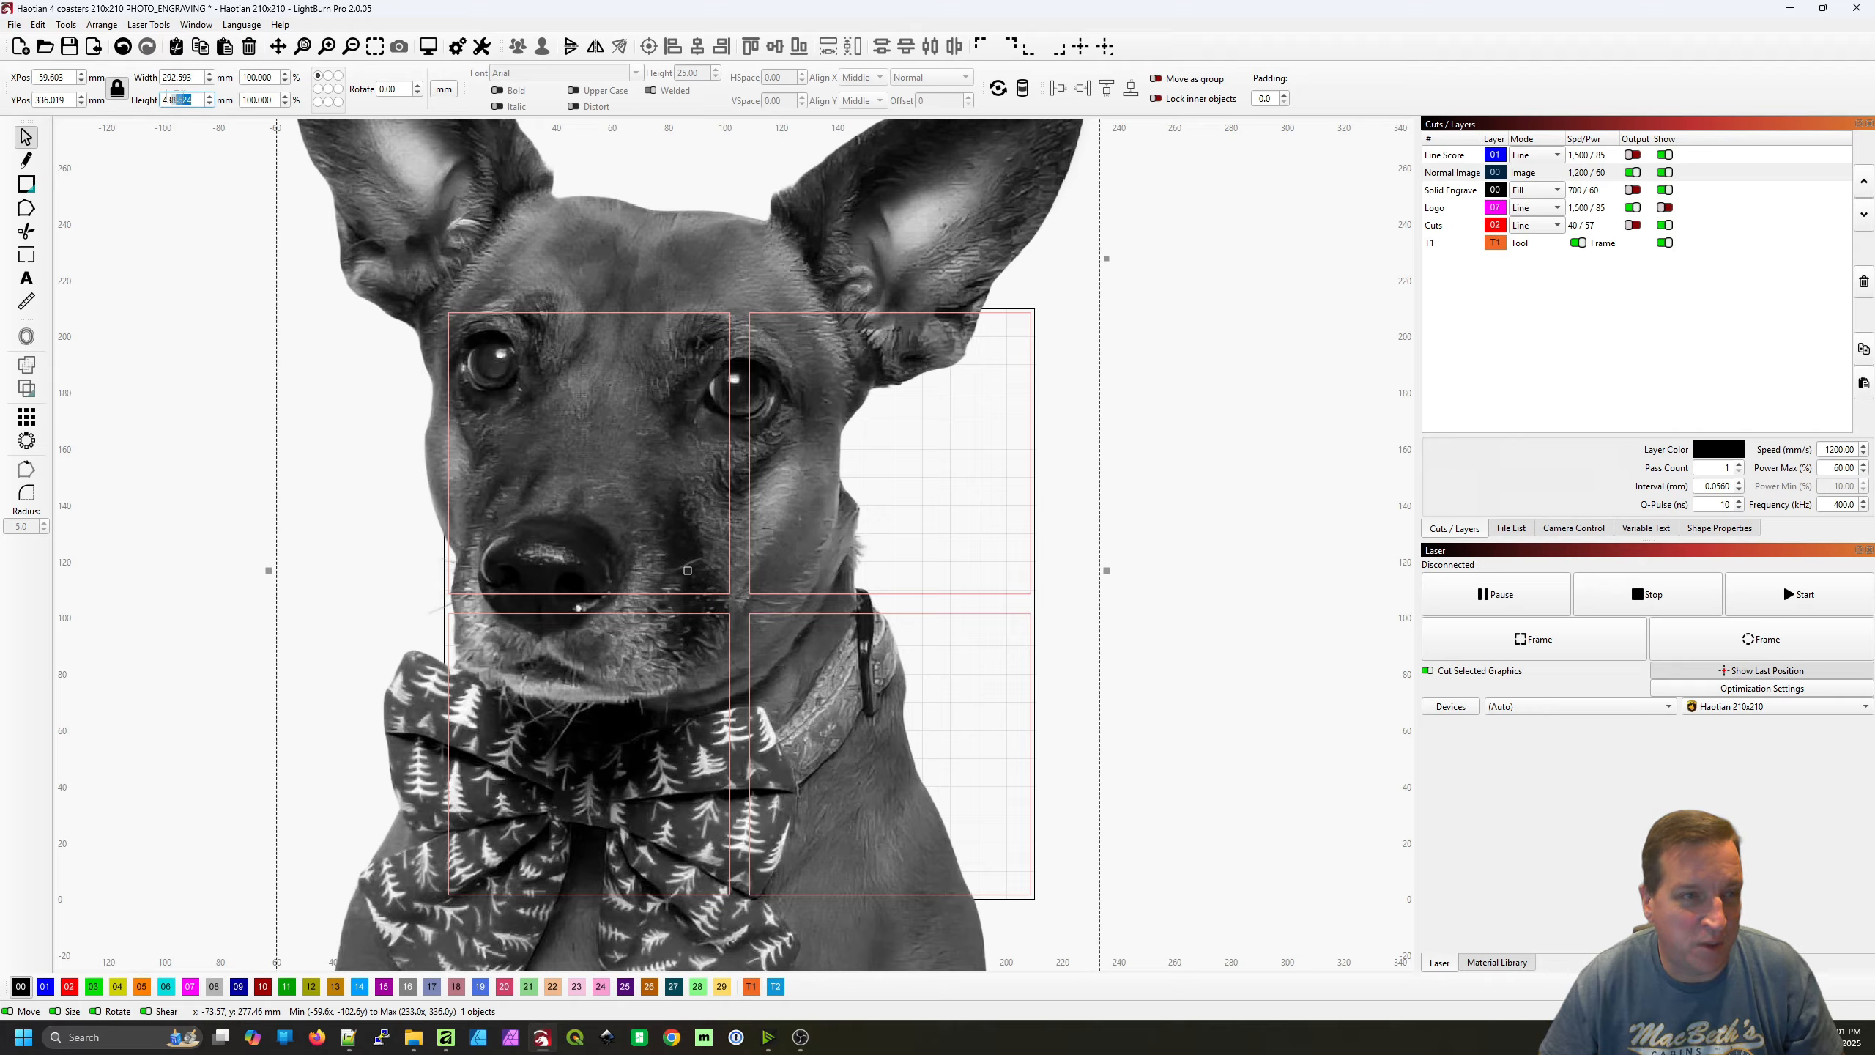
pyautogui.rightClick(97, 92)
pyautogui.click(132, 371)
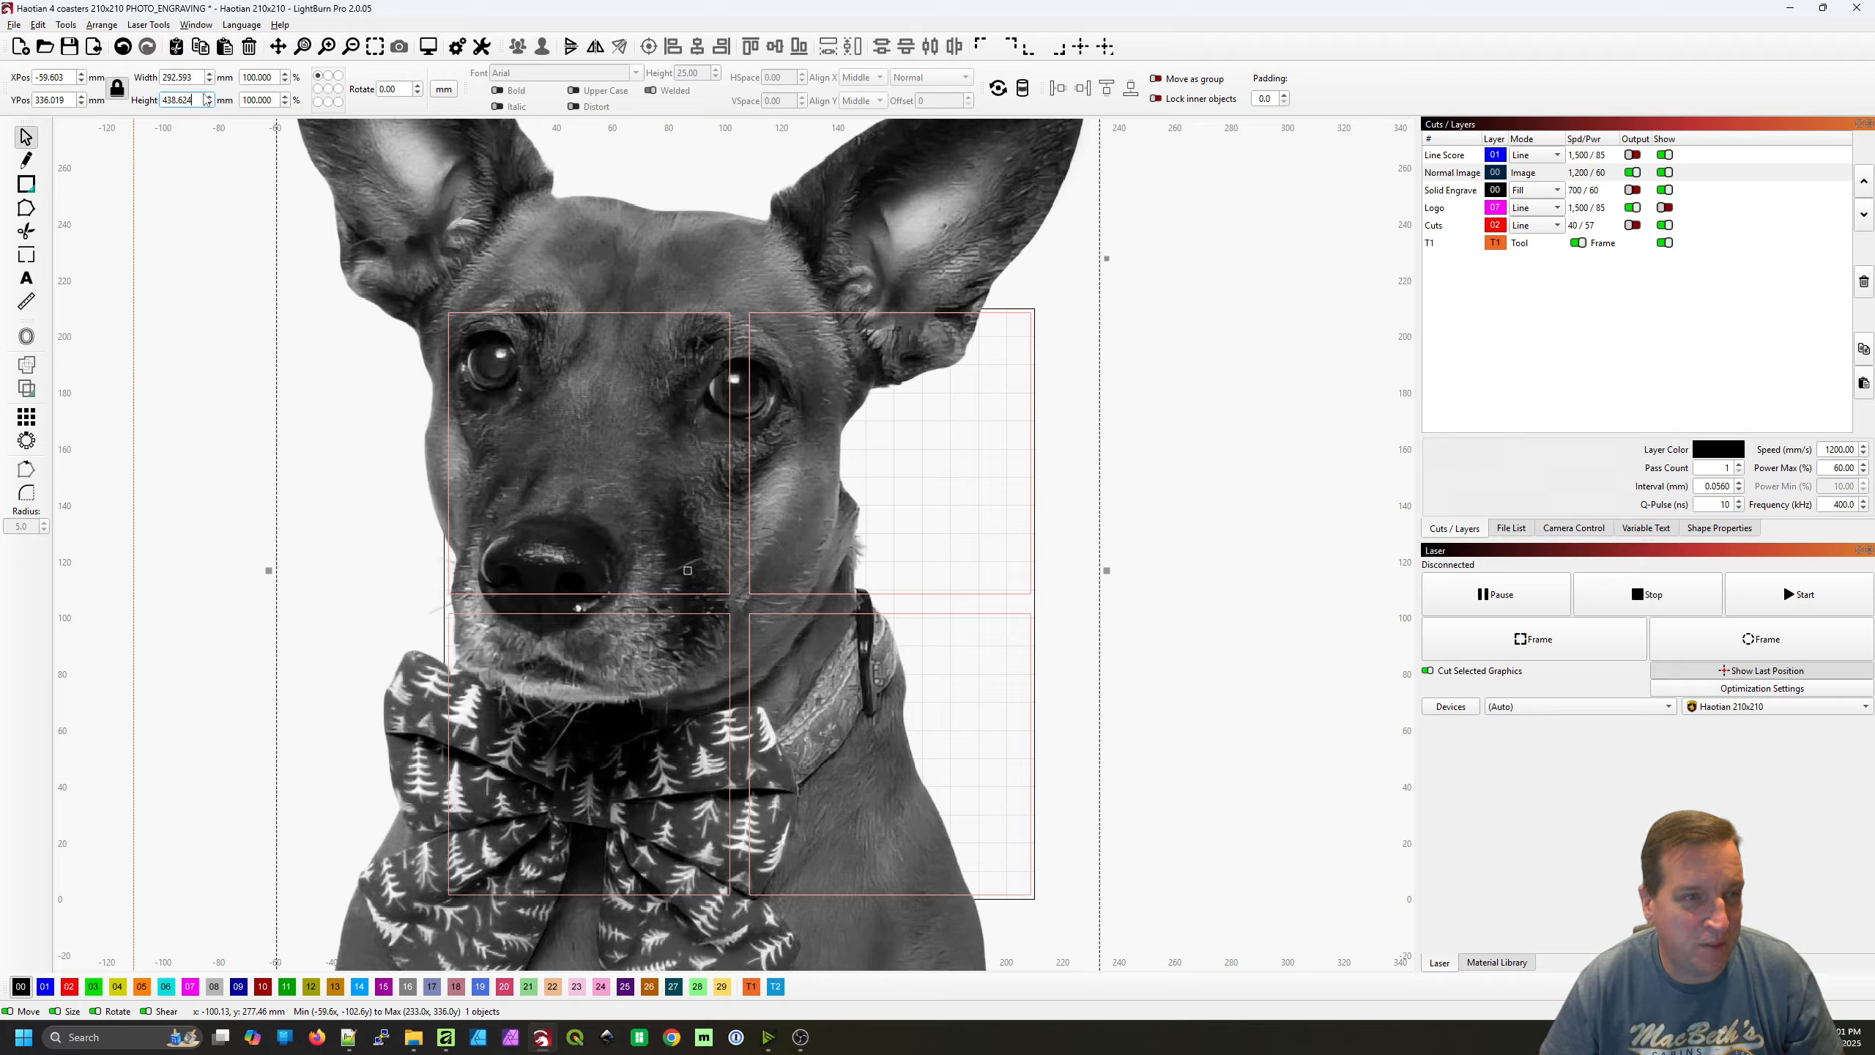
pyautogui.moveTo(201, 99); pyautogui.dragTo(158, 101)
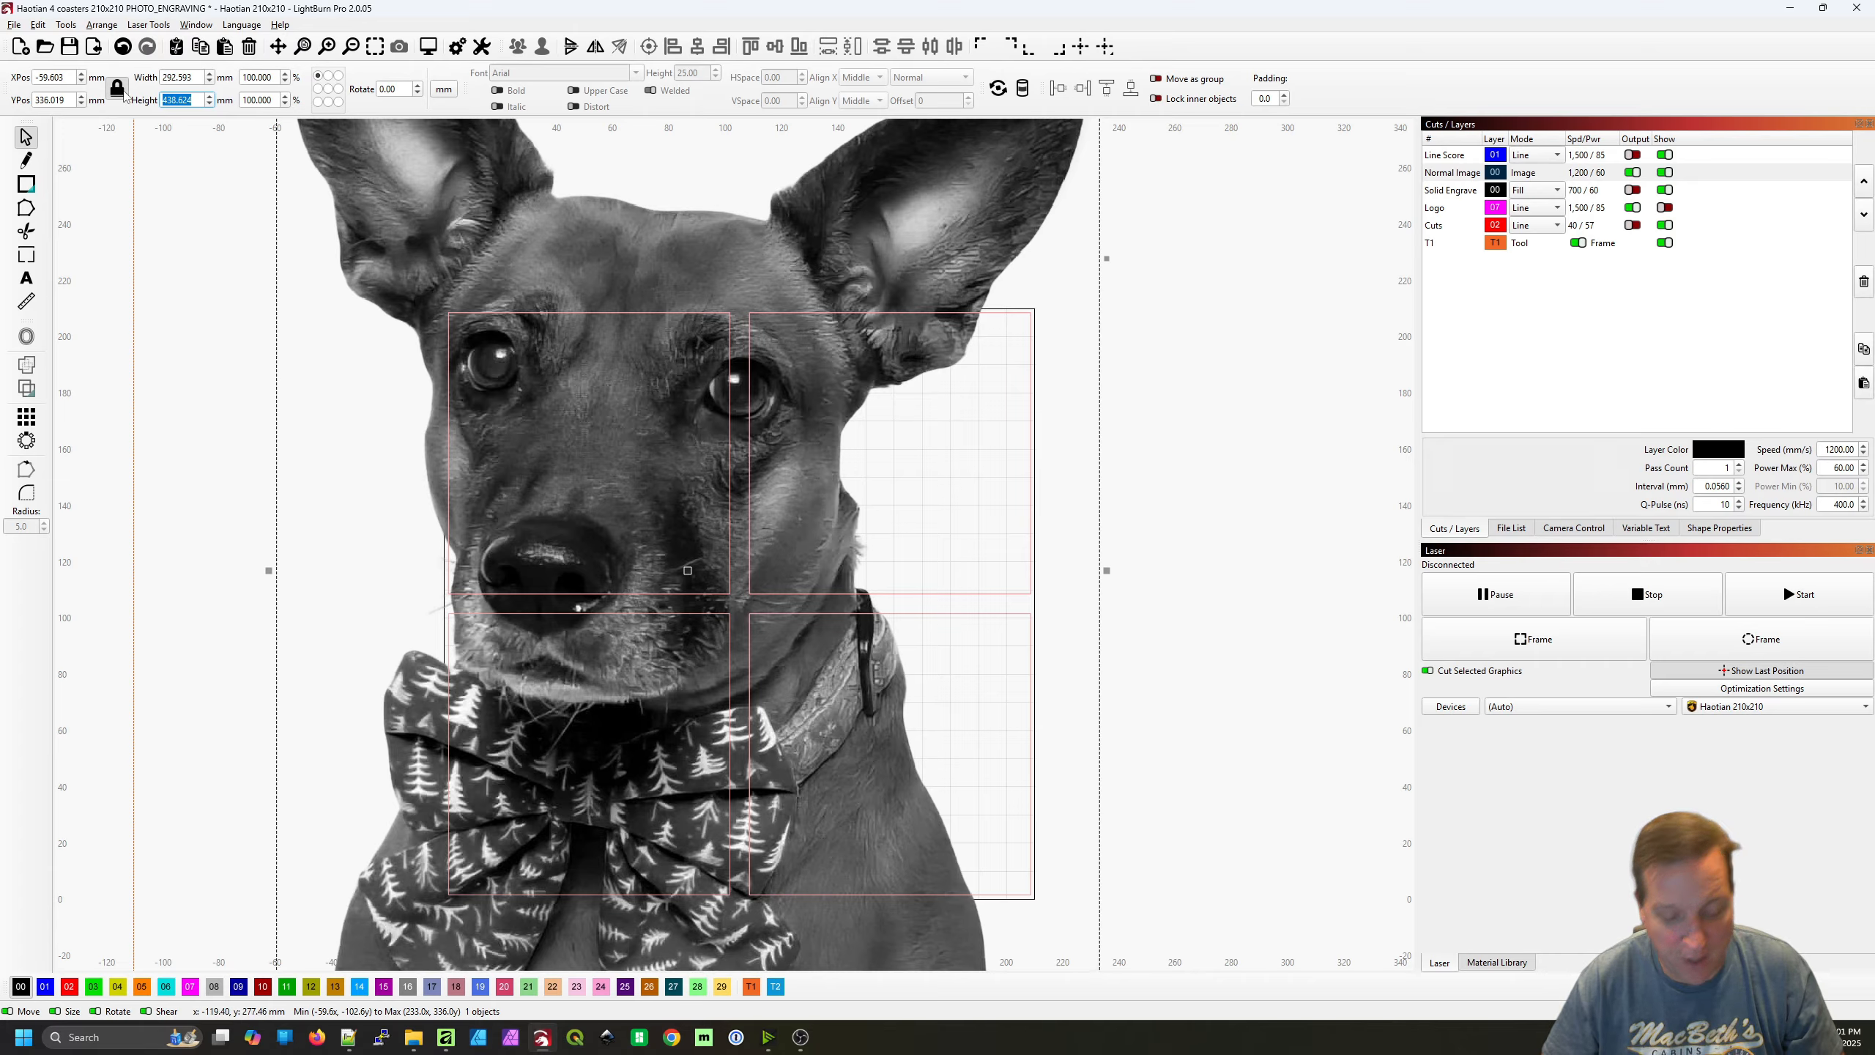
pyautogui.write('90')
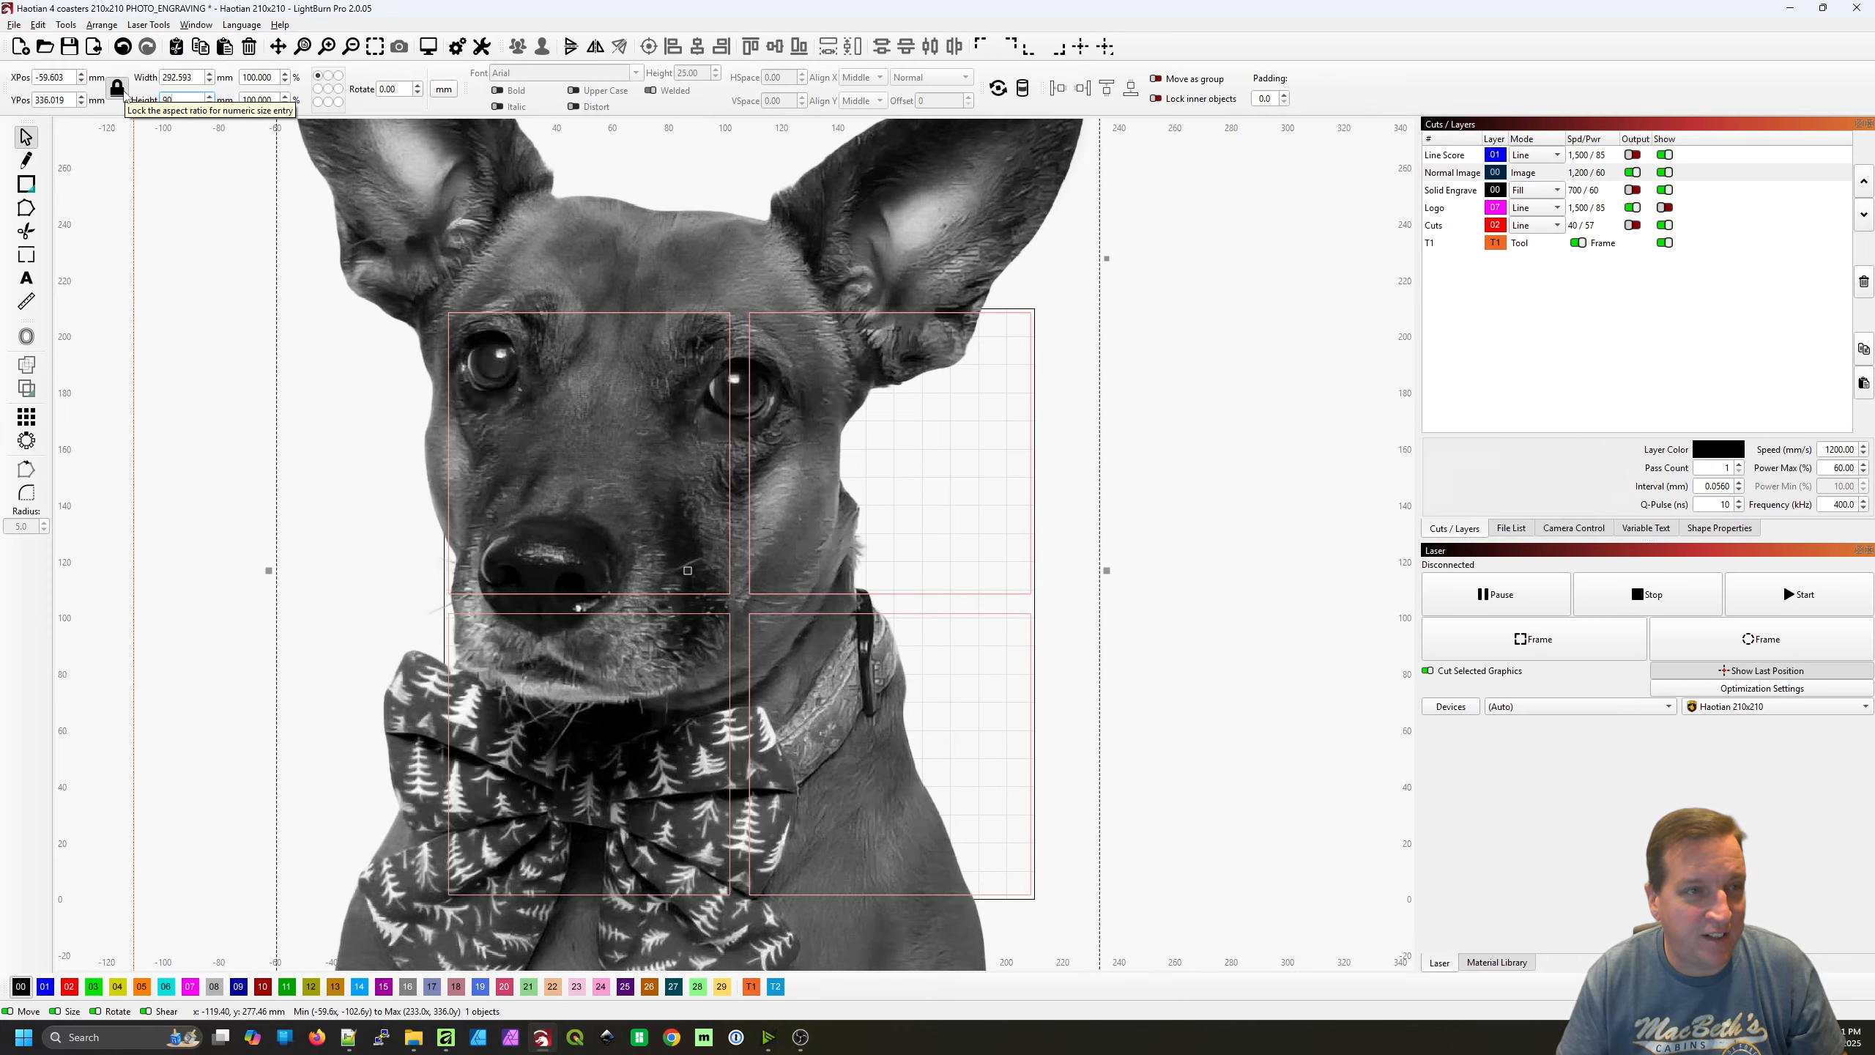
pyautogui.press('Return')
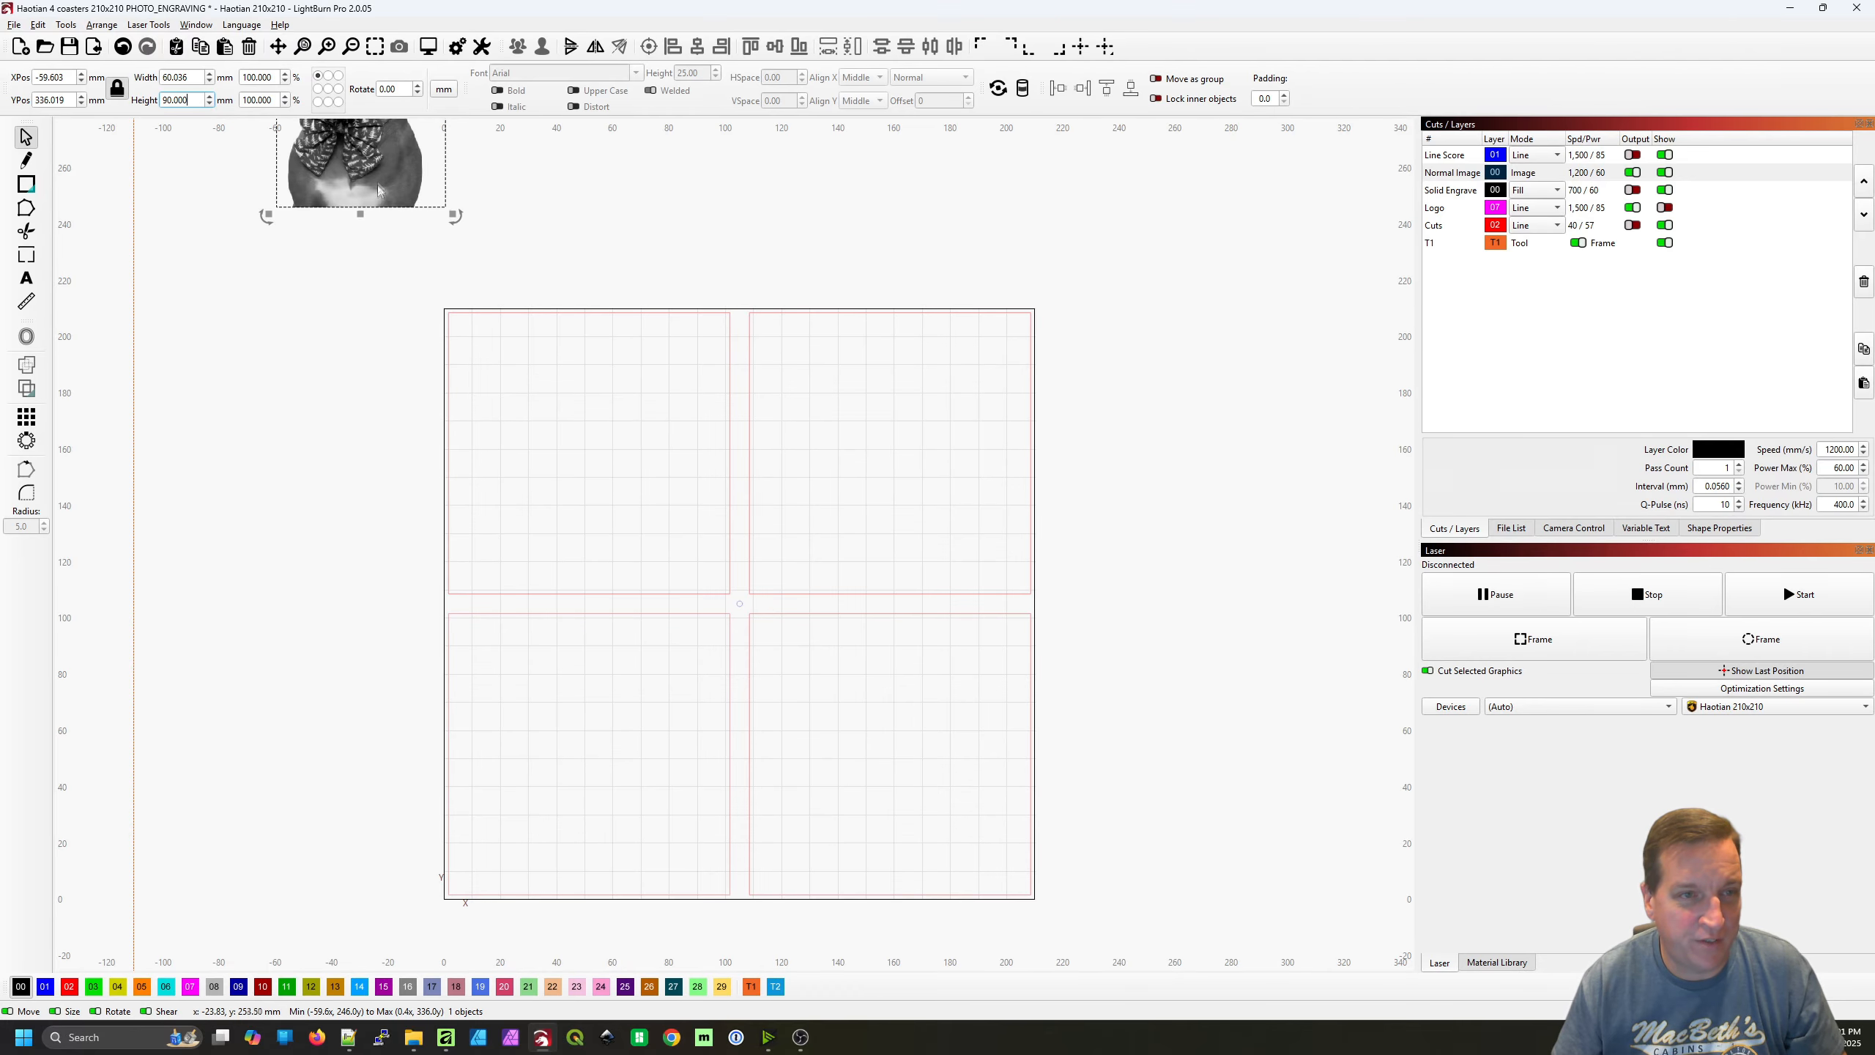
# Move the dog image over the coaster template and centre it on the upper-right coaster square
pyautogui.moveTo(362, 170); pyautogui.dragTo(646, 362)
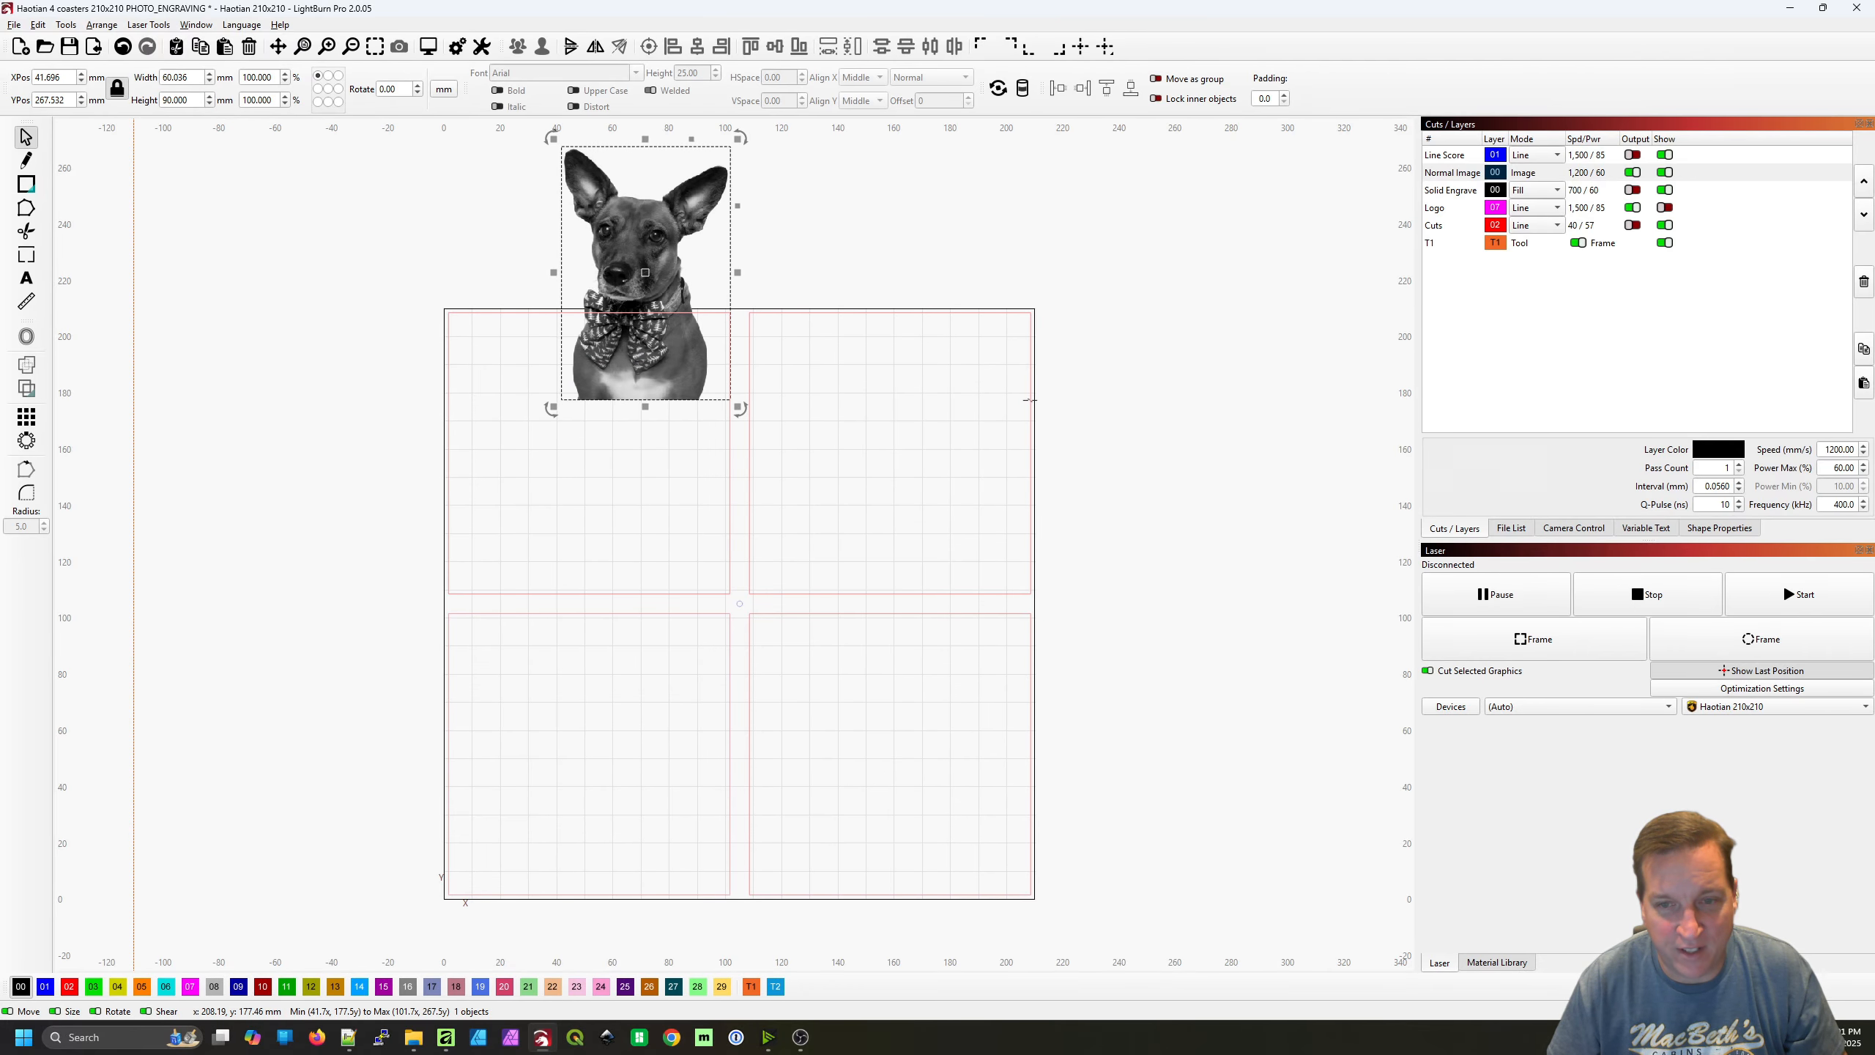
pyautogui.keyDown('shift'); pyautogui.click(1030, 400); pyautogui.keyUp('shift')
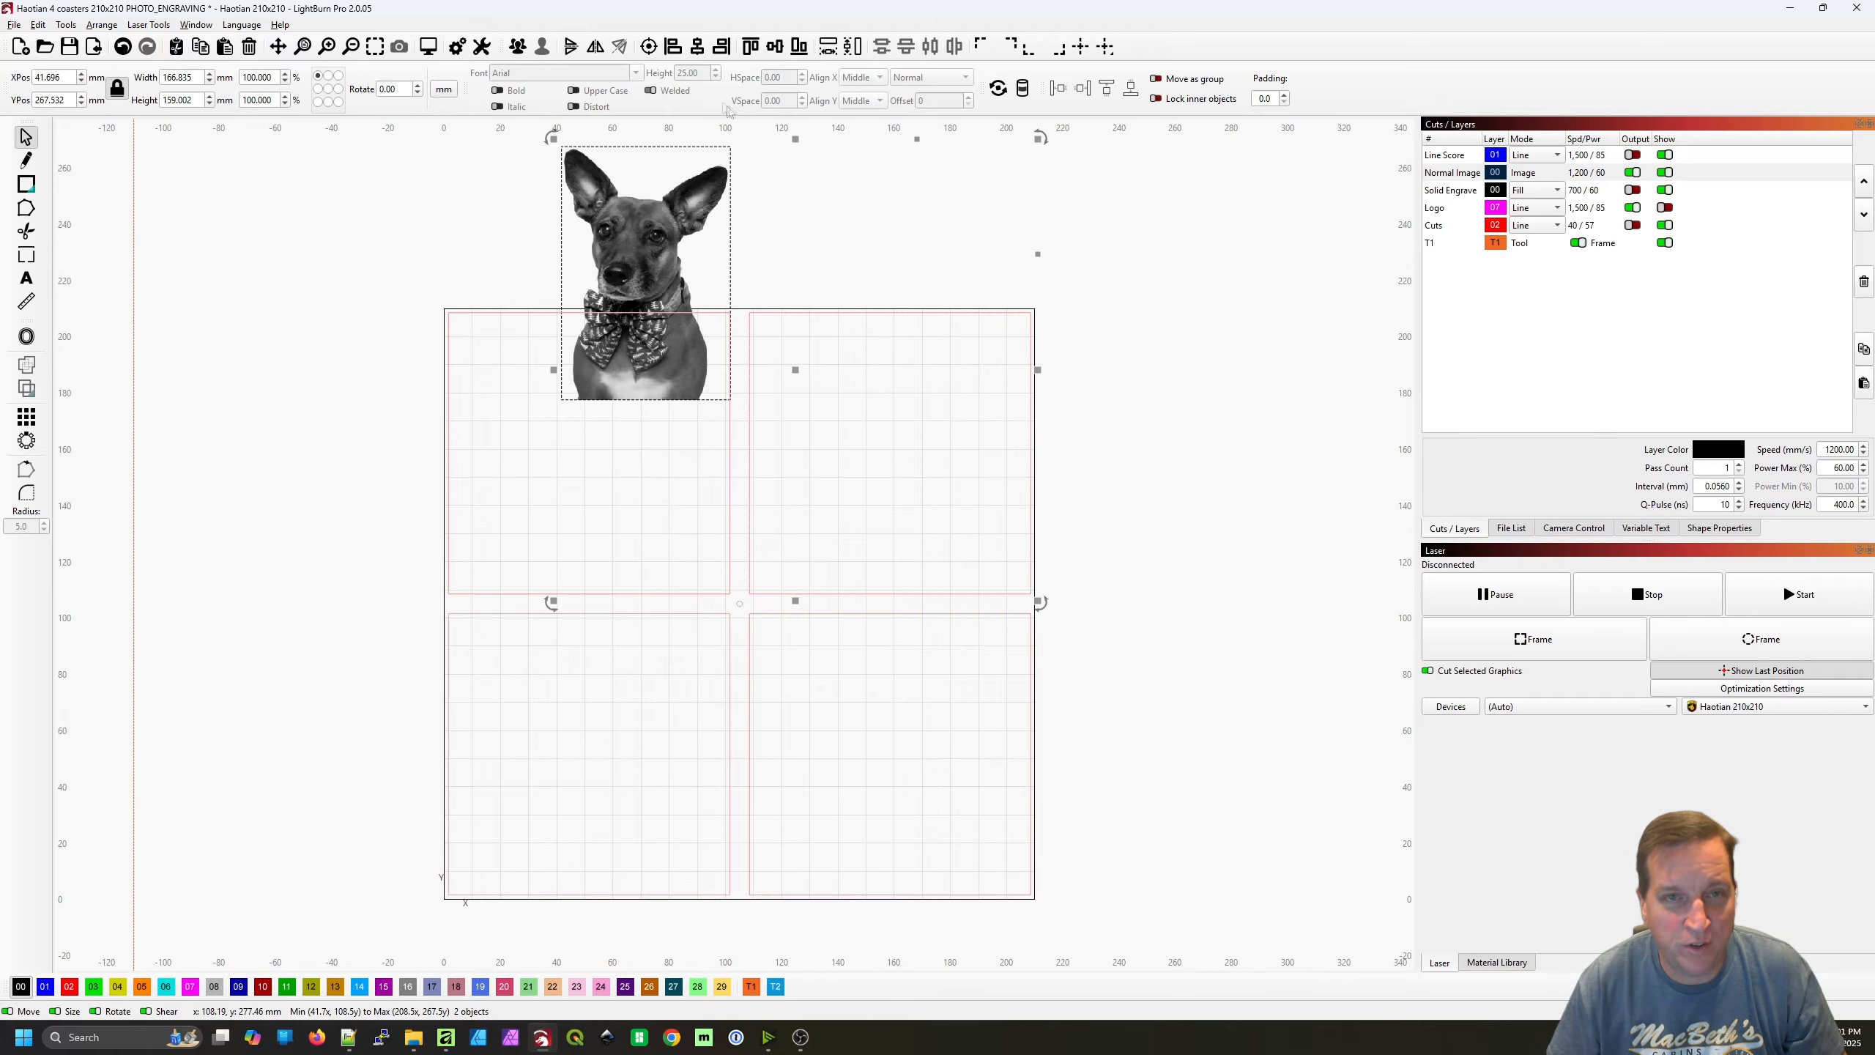
pyautogui.click(649, 47)
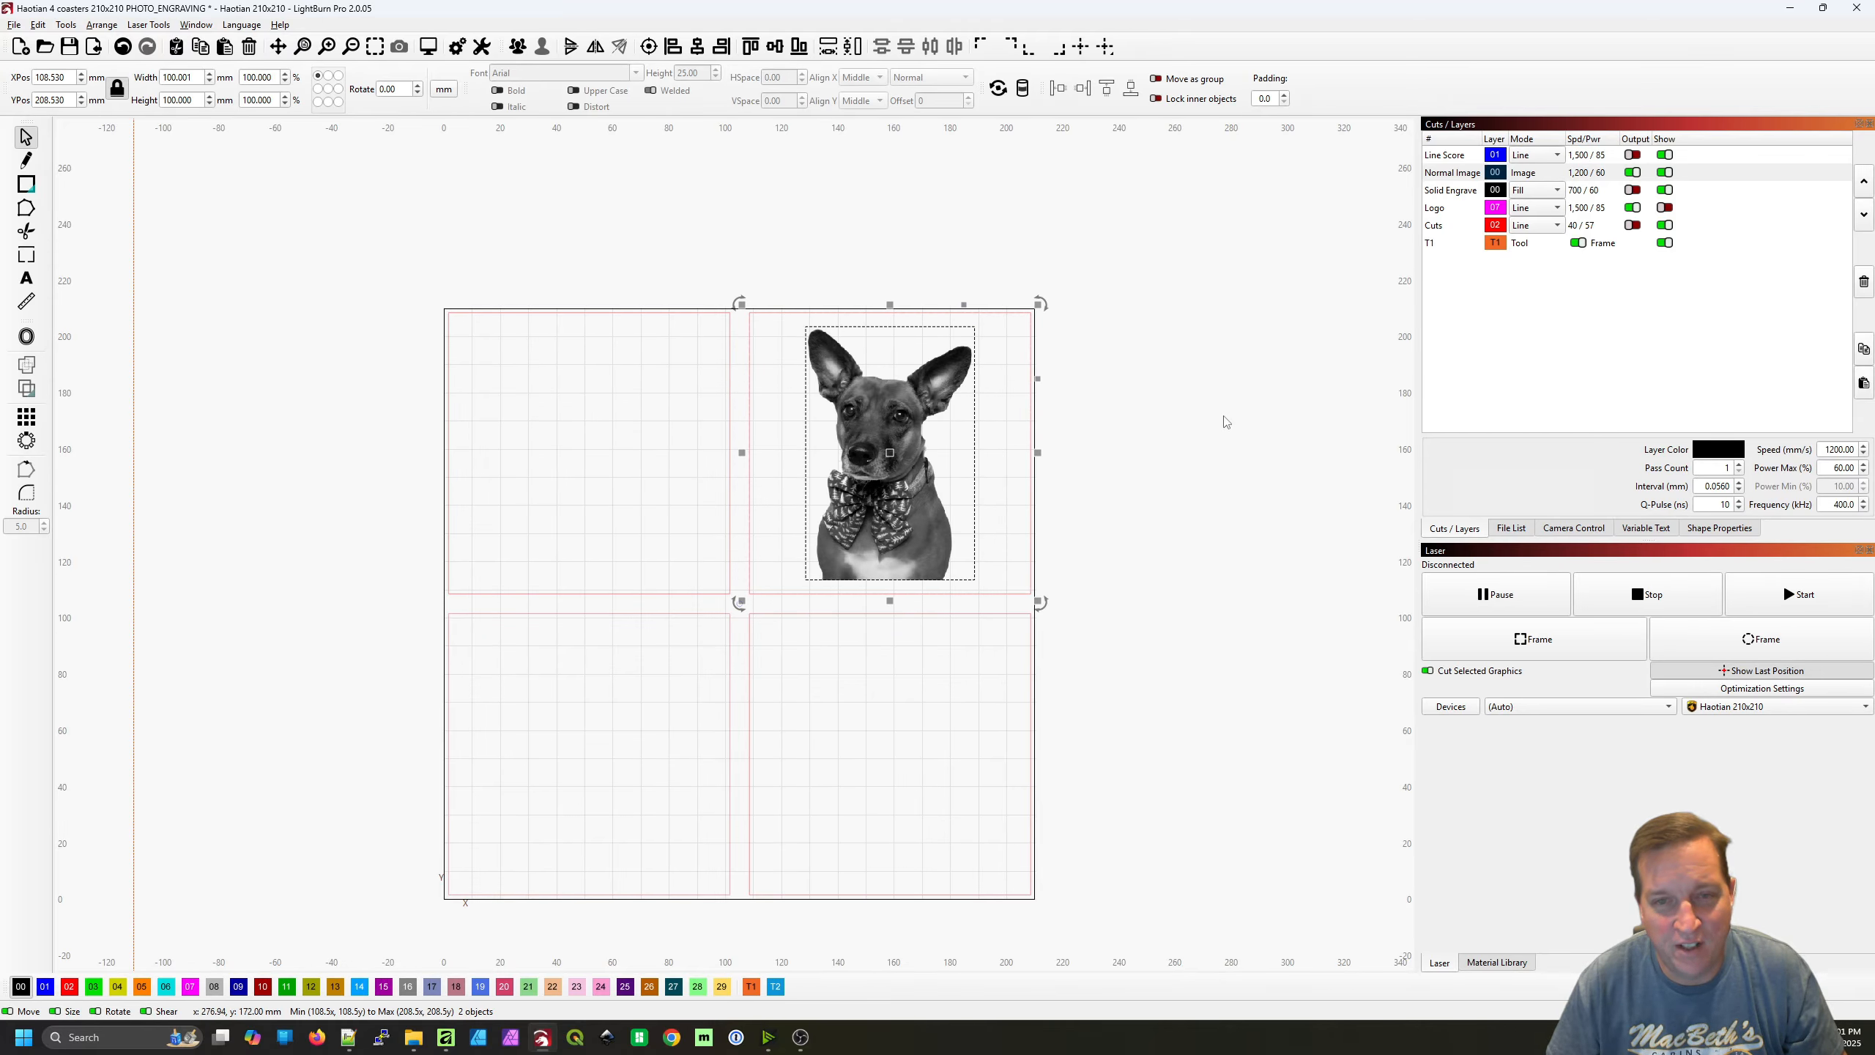
pyautogui.click(1085, 500)
# Nudge the dog image down about 2.5 mm within its coaster square
pyautogui.click(875, 408)
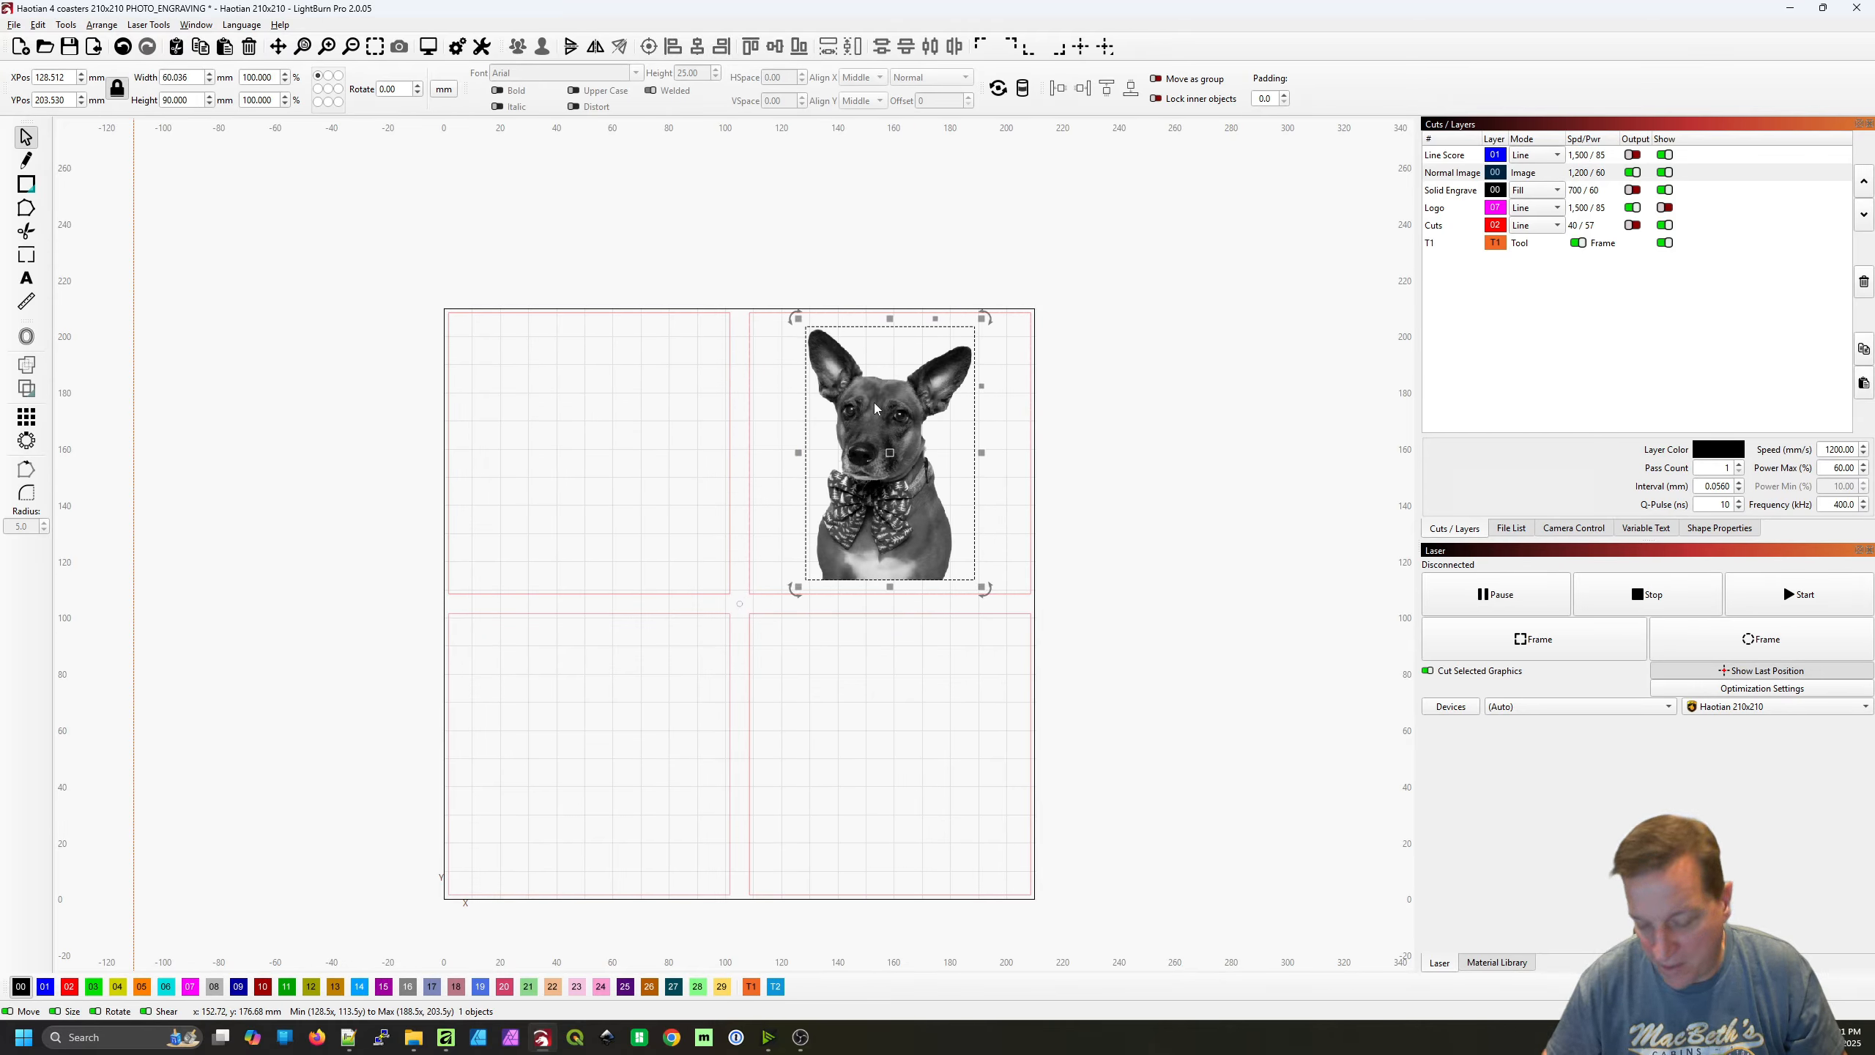
pyautogui.press('Down')
pyautogui.press('Down')
pyautogui.press('Down')
pyautogui.press('Down')
pyautogui.press('Down')
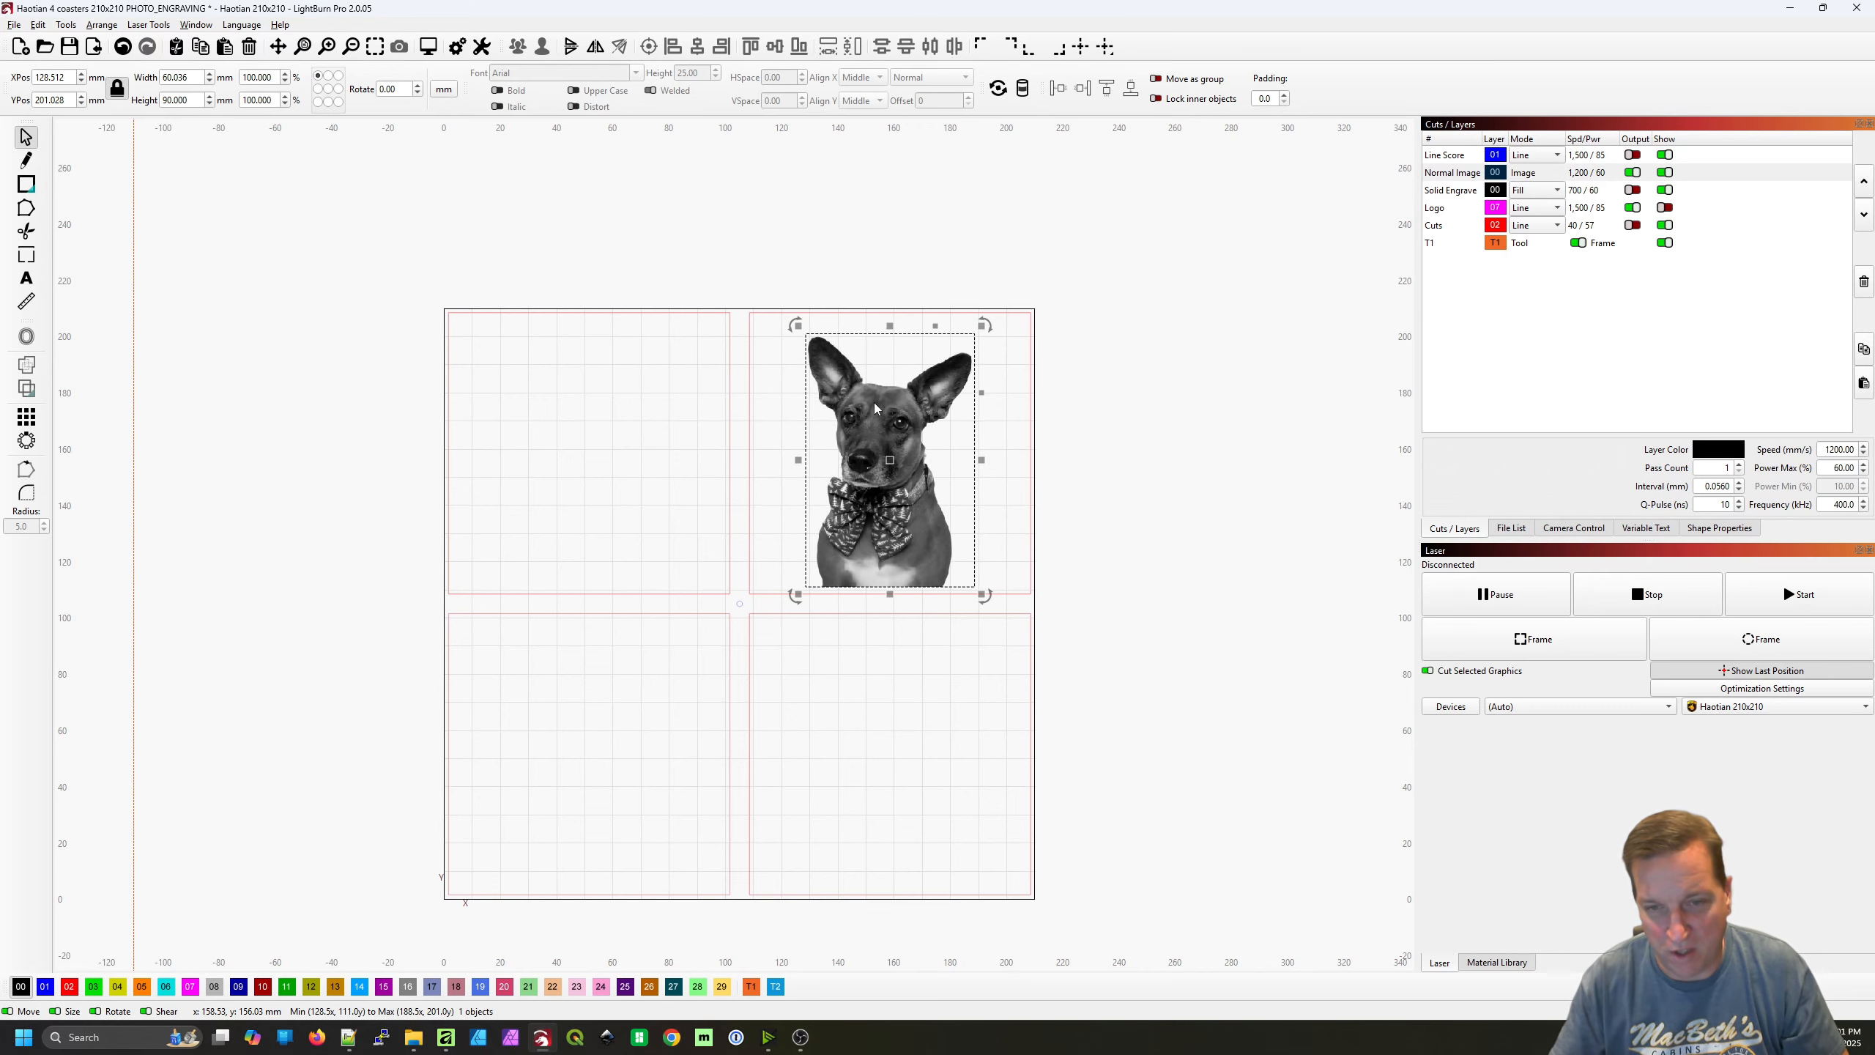
pyautogui.click(1130, 474)
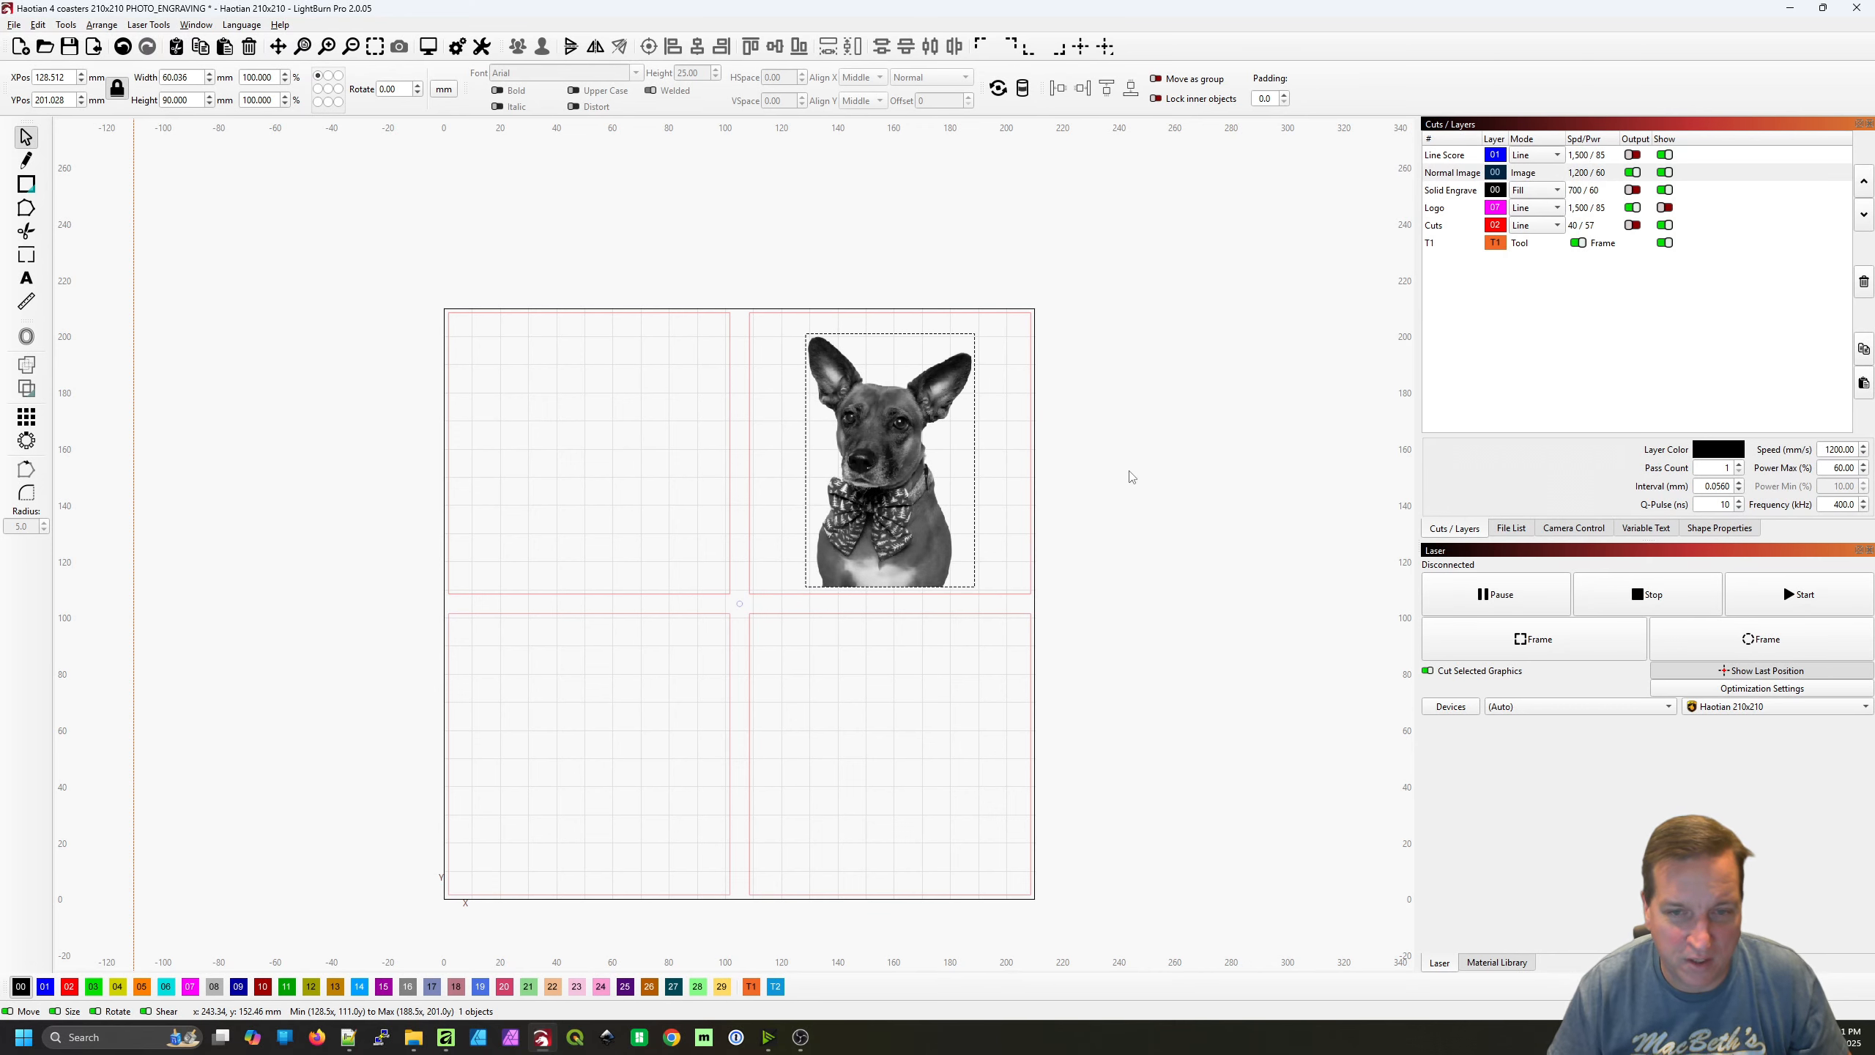
pyautogui.scroll(4, 900, 511)
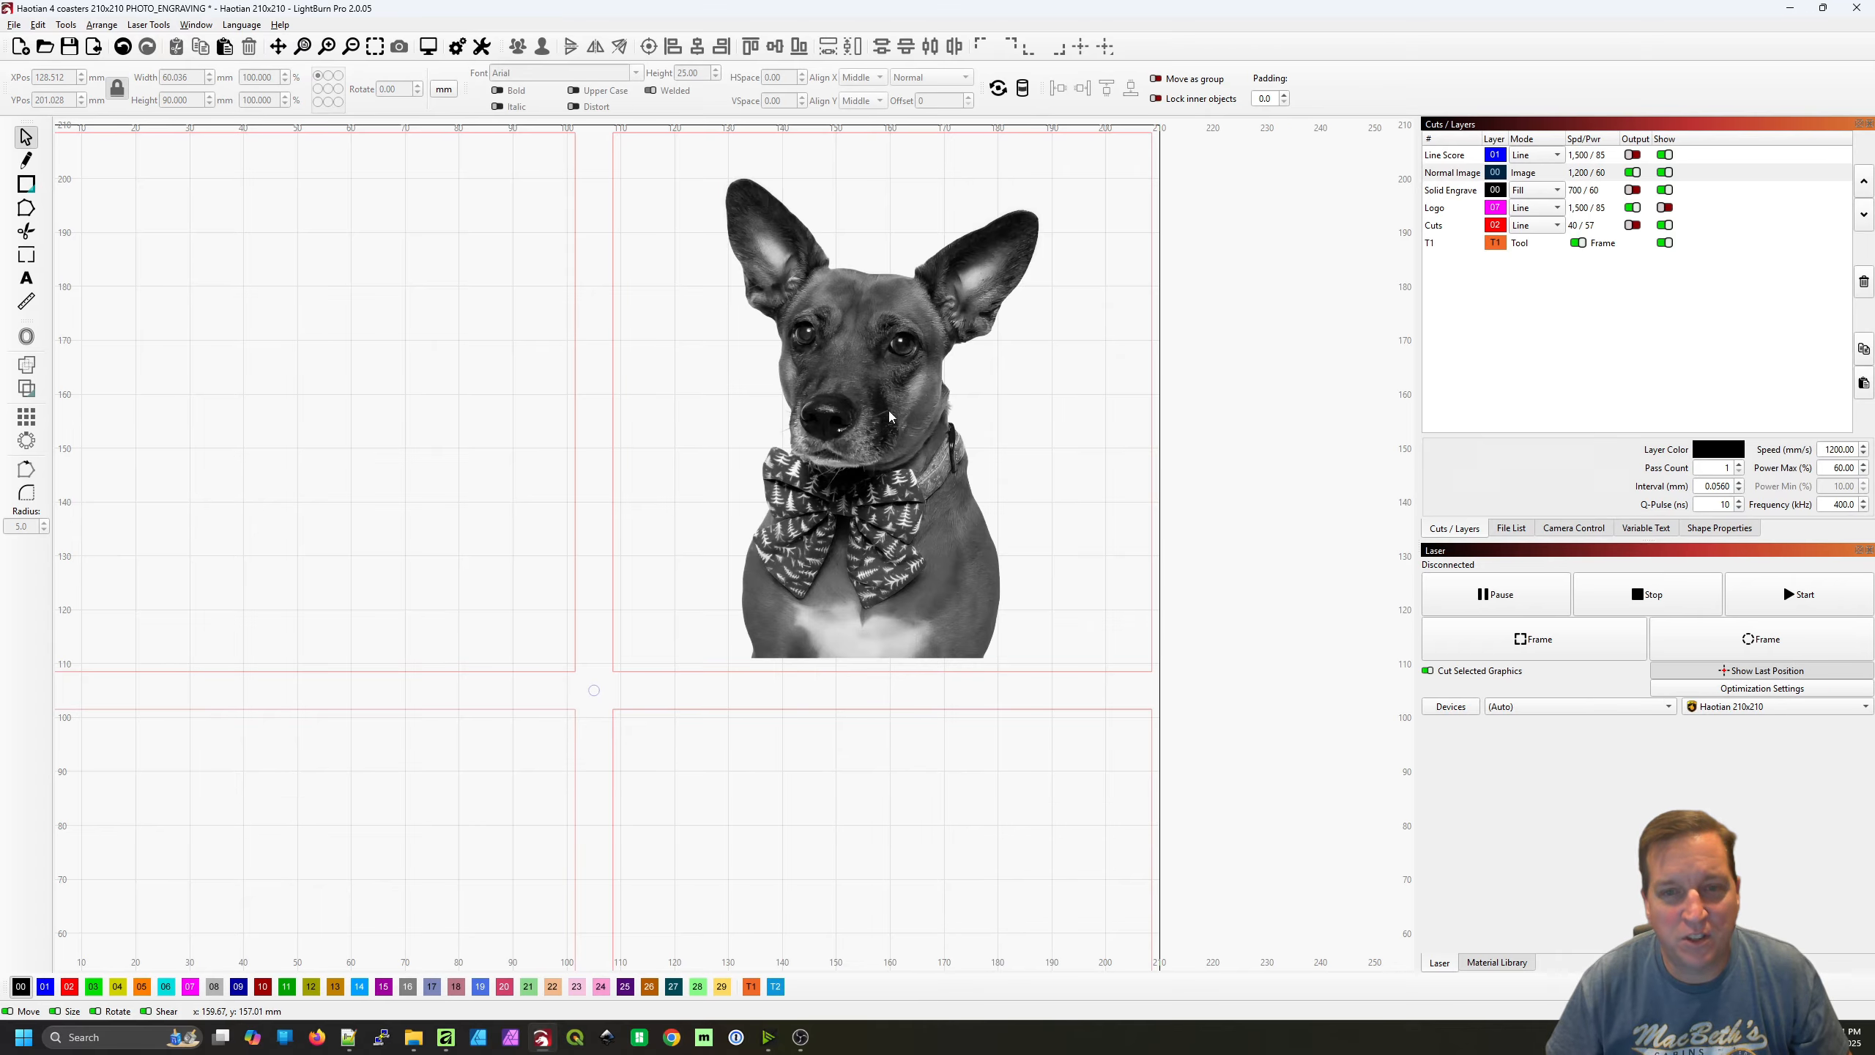
pyautogui.scroll(2, 960, 495)
pyautogui.moveTo(975, 488); pyautogui.dragTo(975, 501)
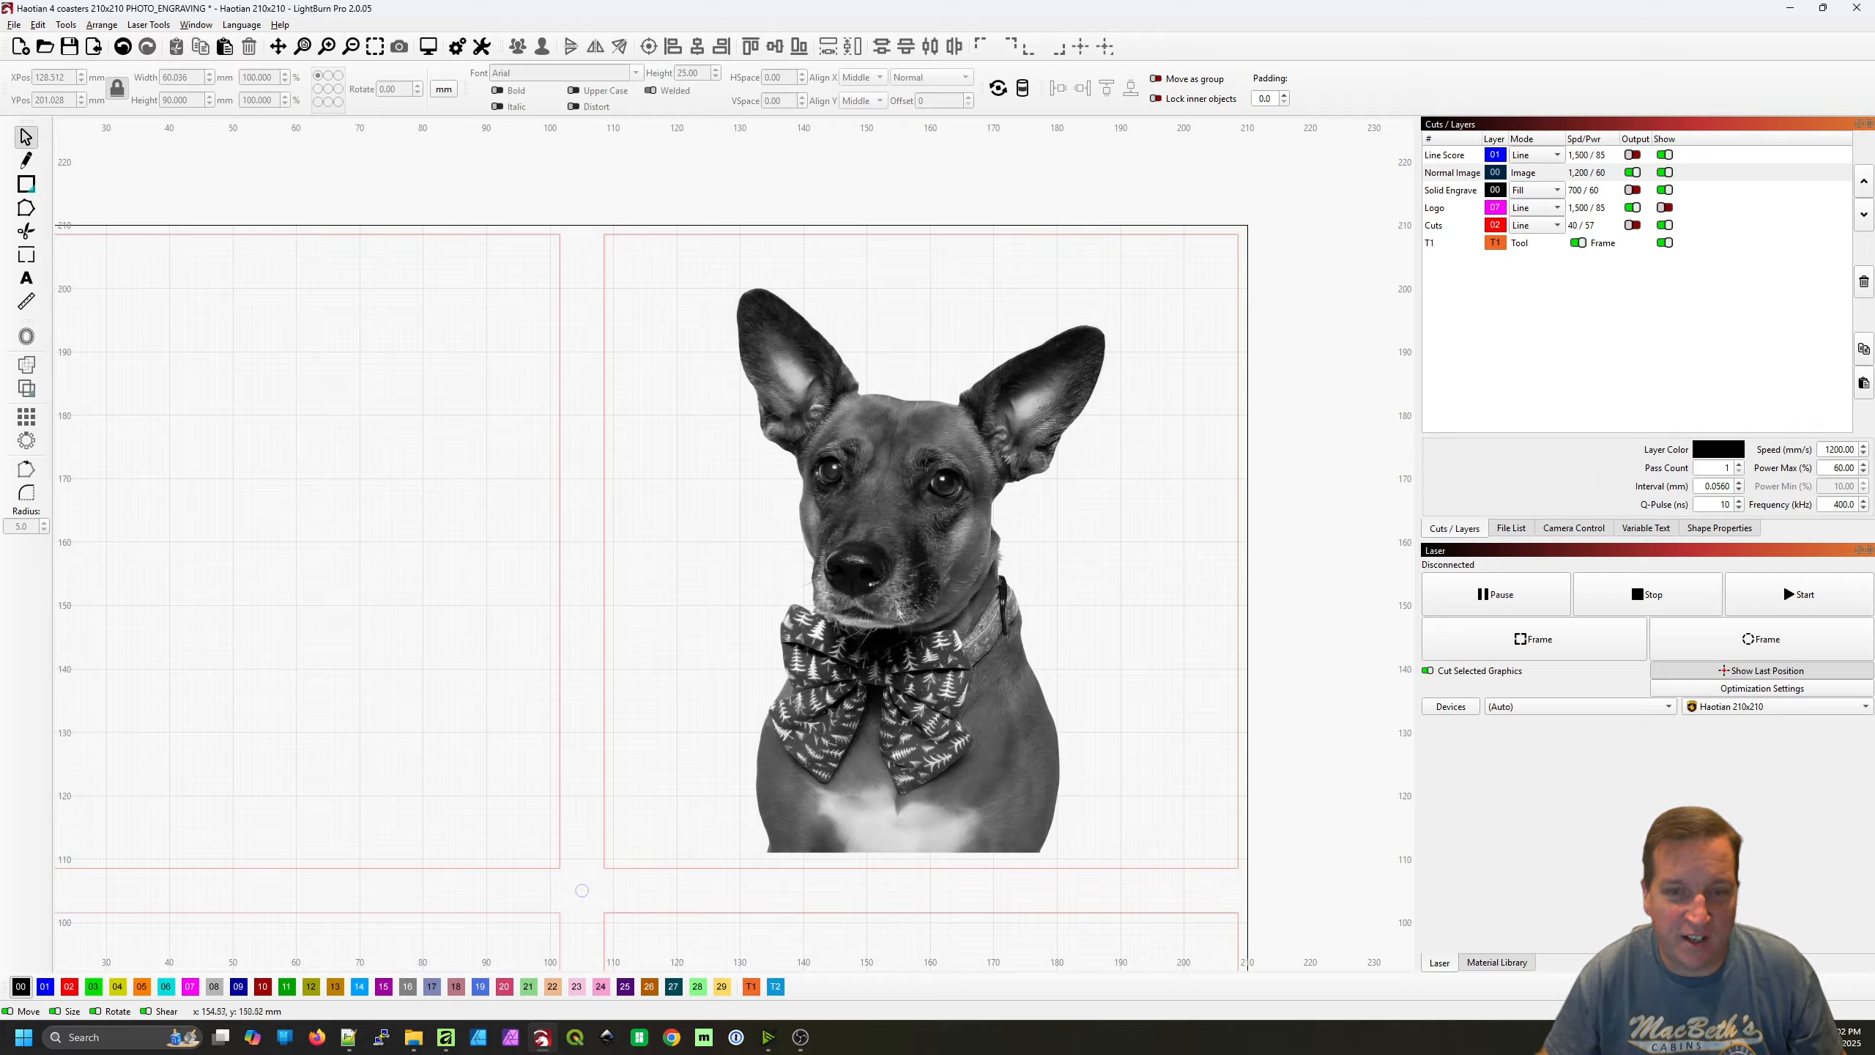
pyautogui.rightClick(932, 568)
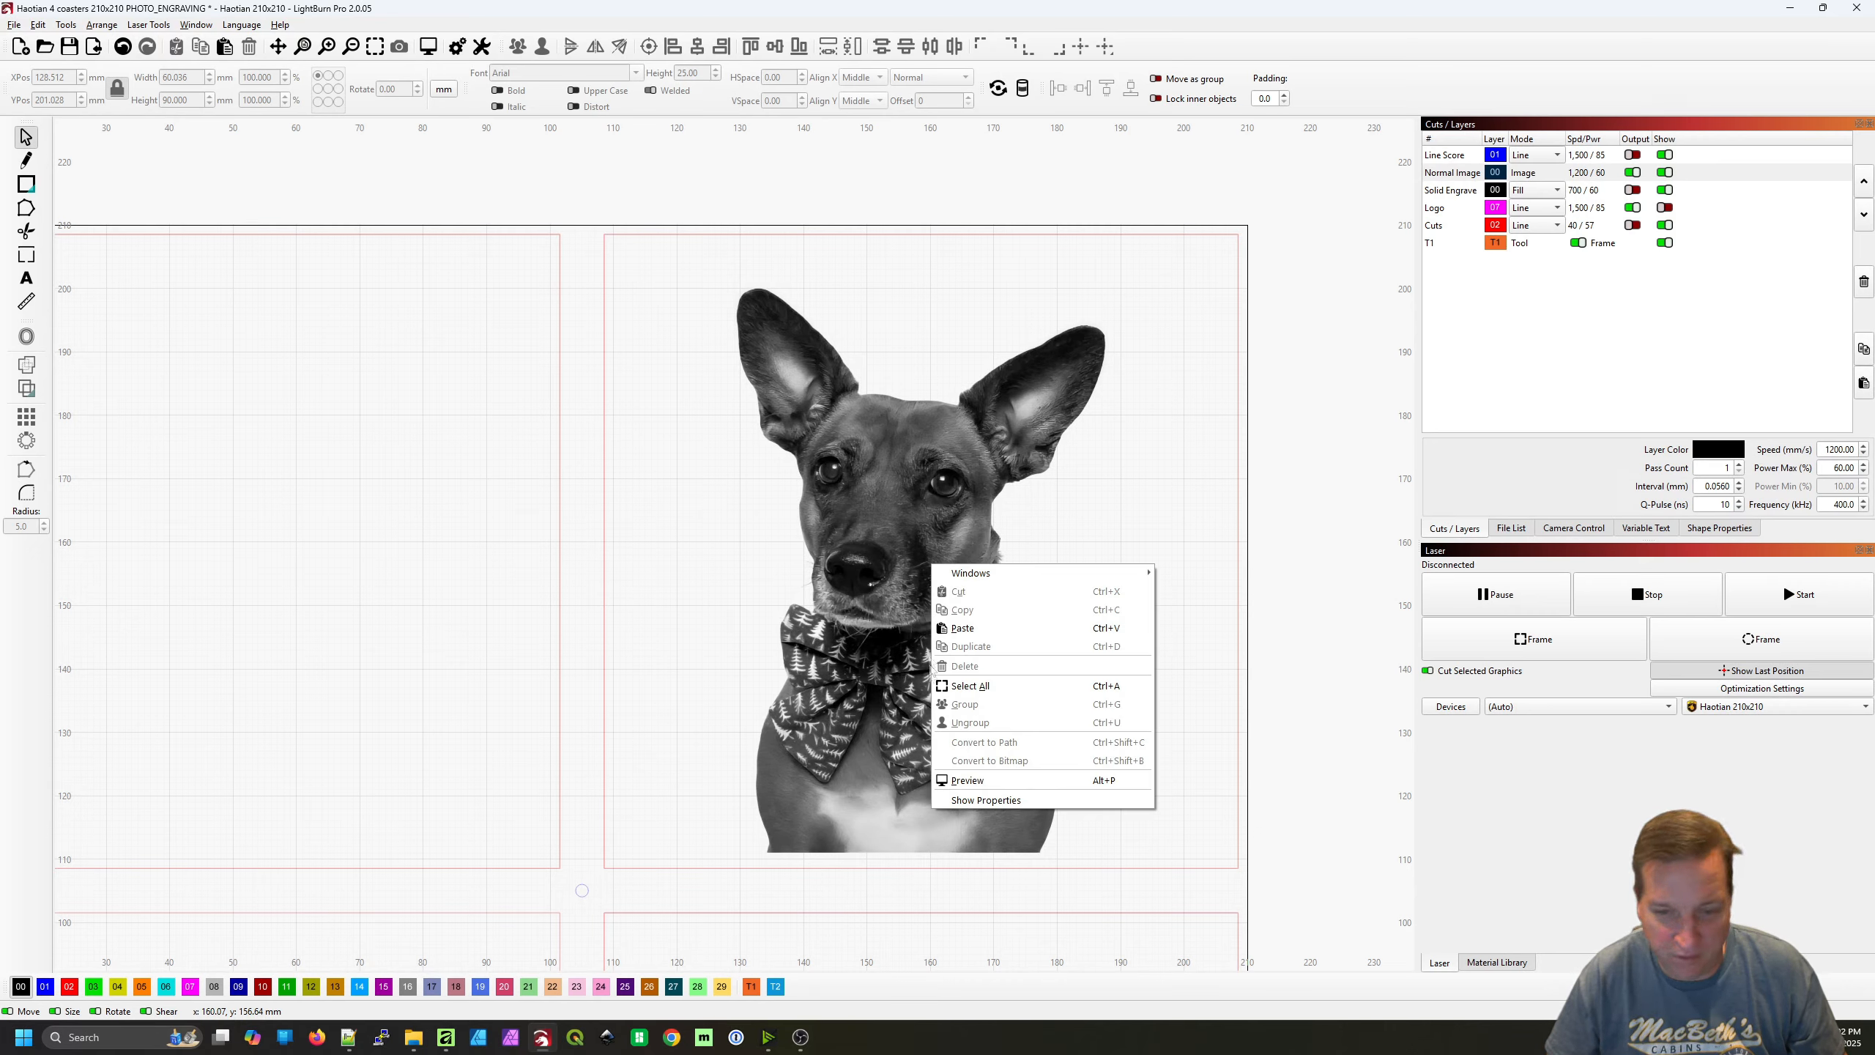
pyautogui.click(916, 588)
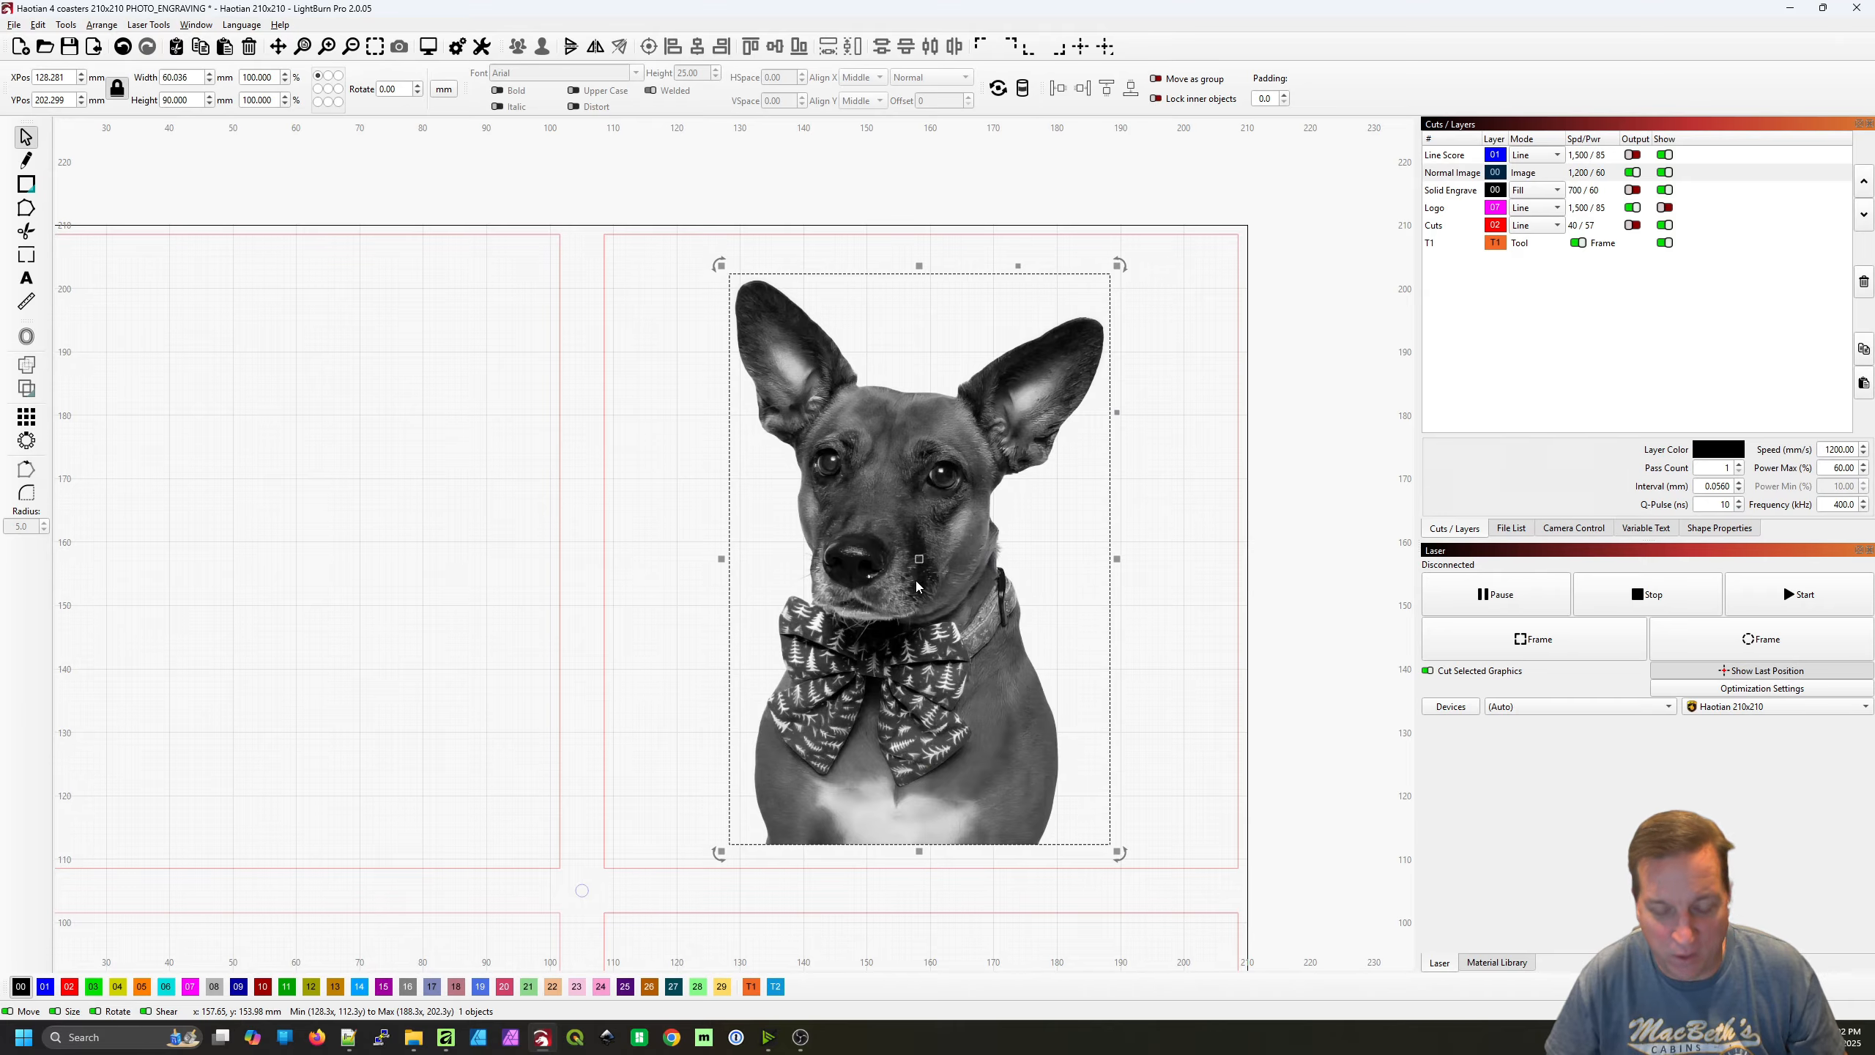
pyautogui.moveTo(916, 581); pyautogui.dragTo(917, 589)
pyautogui.click(1297, 573)
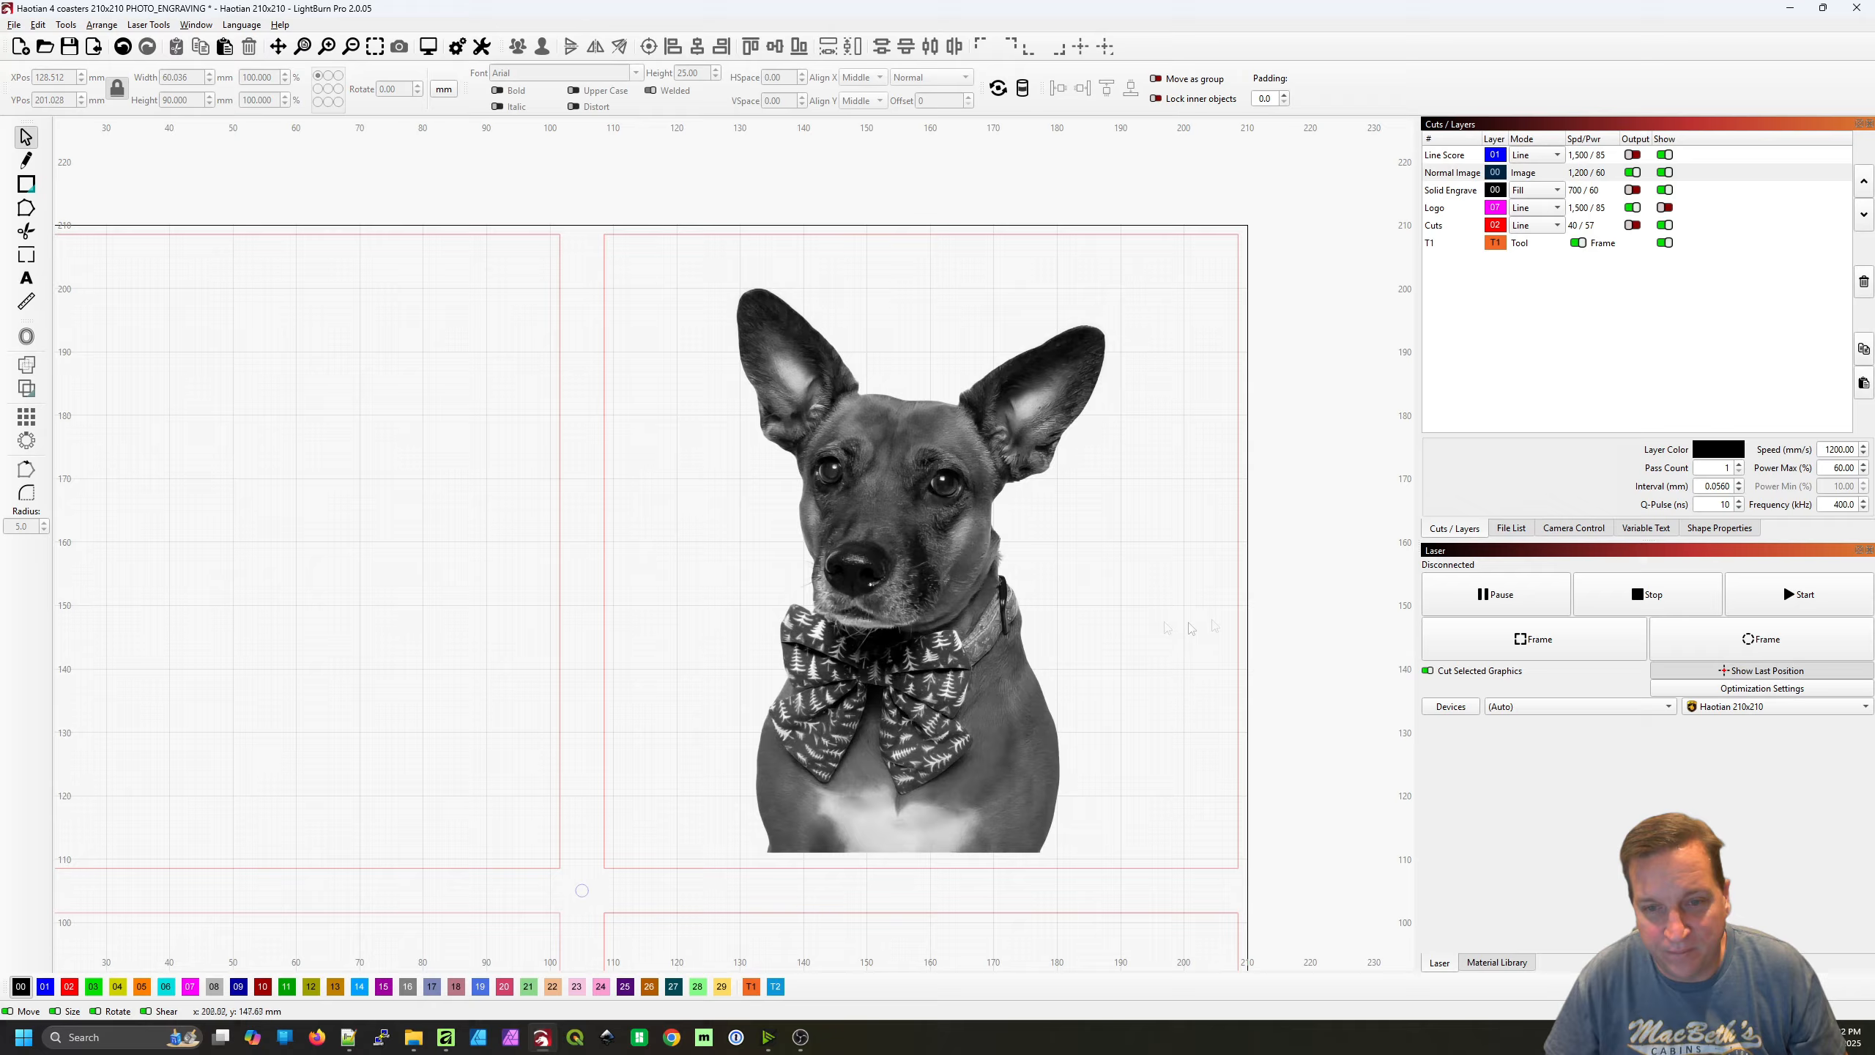
# Open the dog image in Adjust Image, invert the preview display, and examine the Jarvis dither pattern around the chest and bow tie
pyautogui.click(915, 468)
pyautogui.rightClick(934, 647)
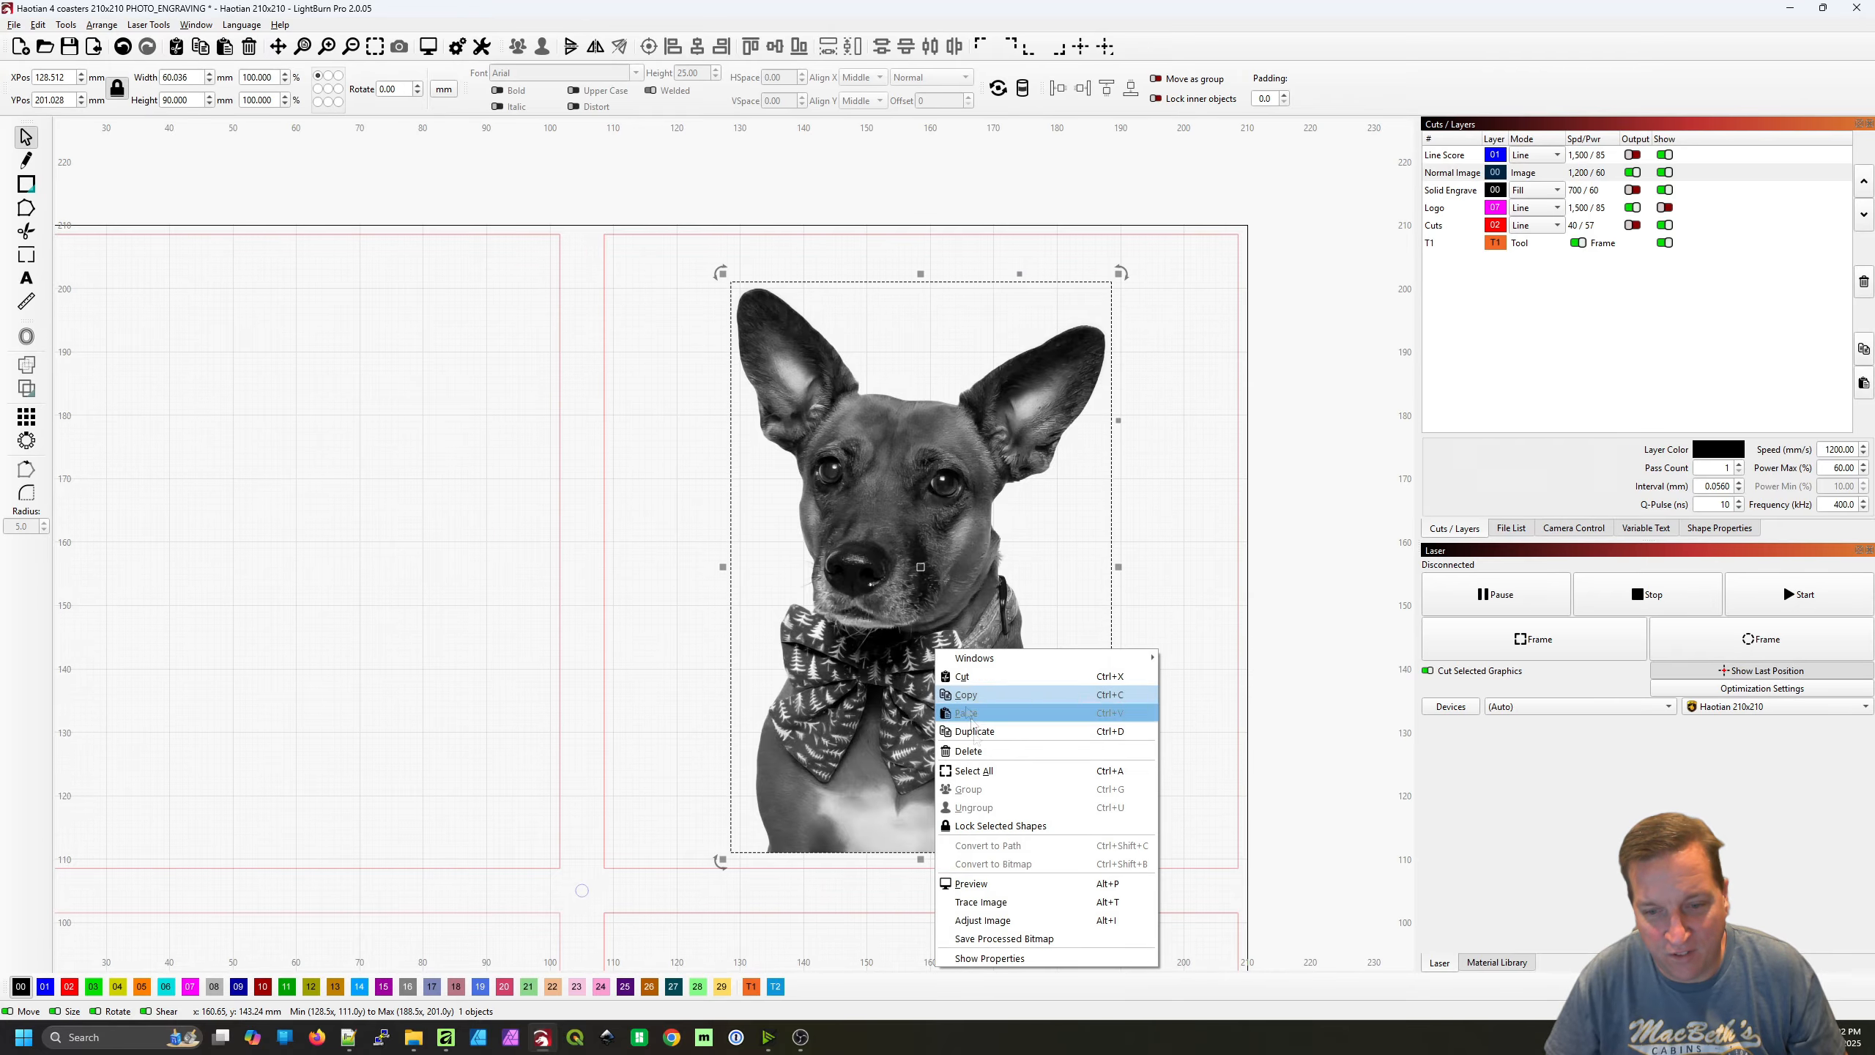
pyautogui.click(981, 920)
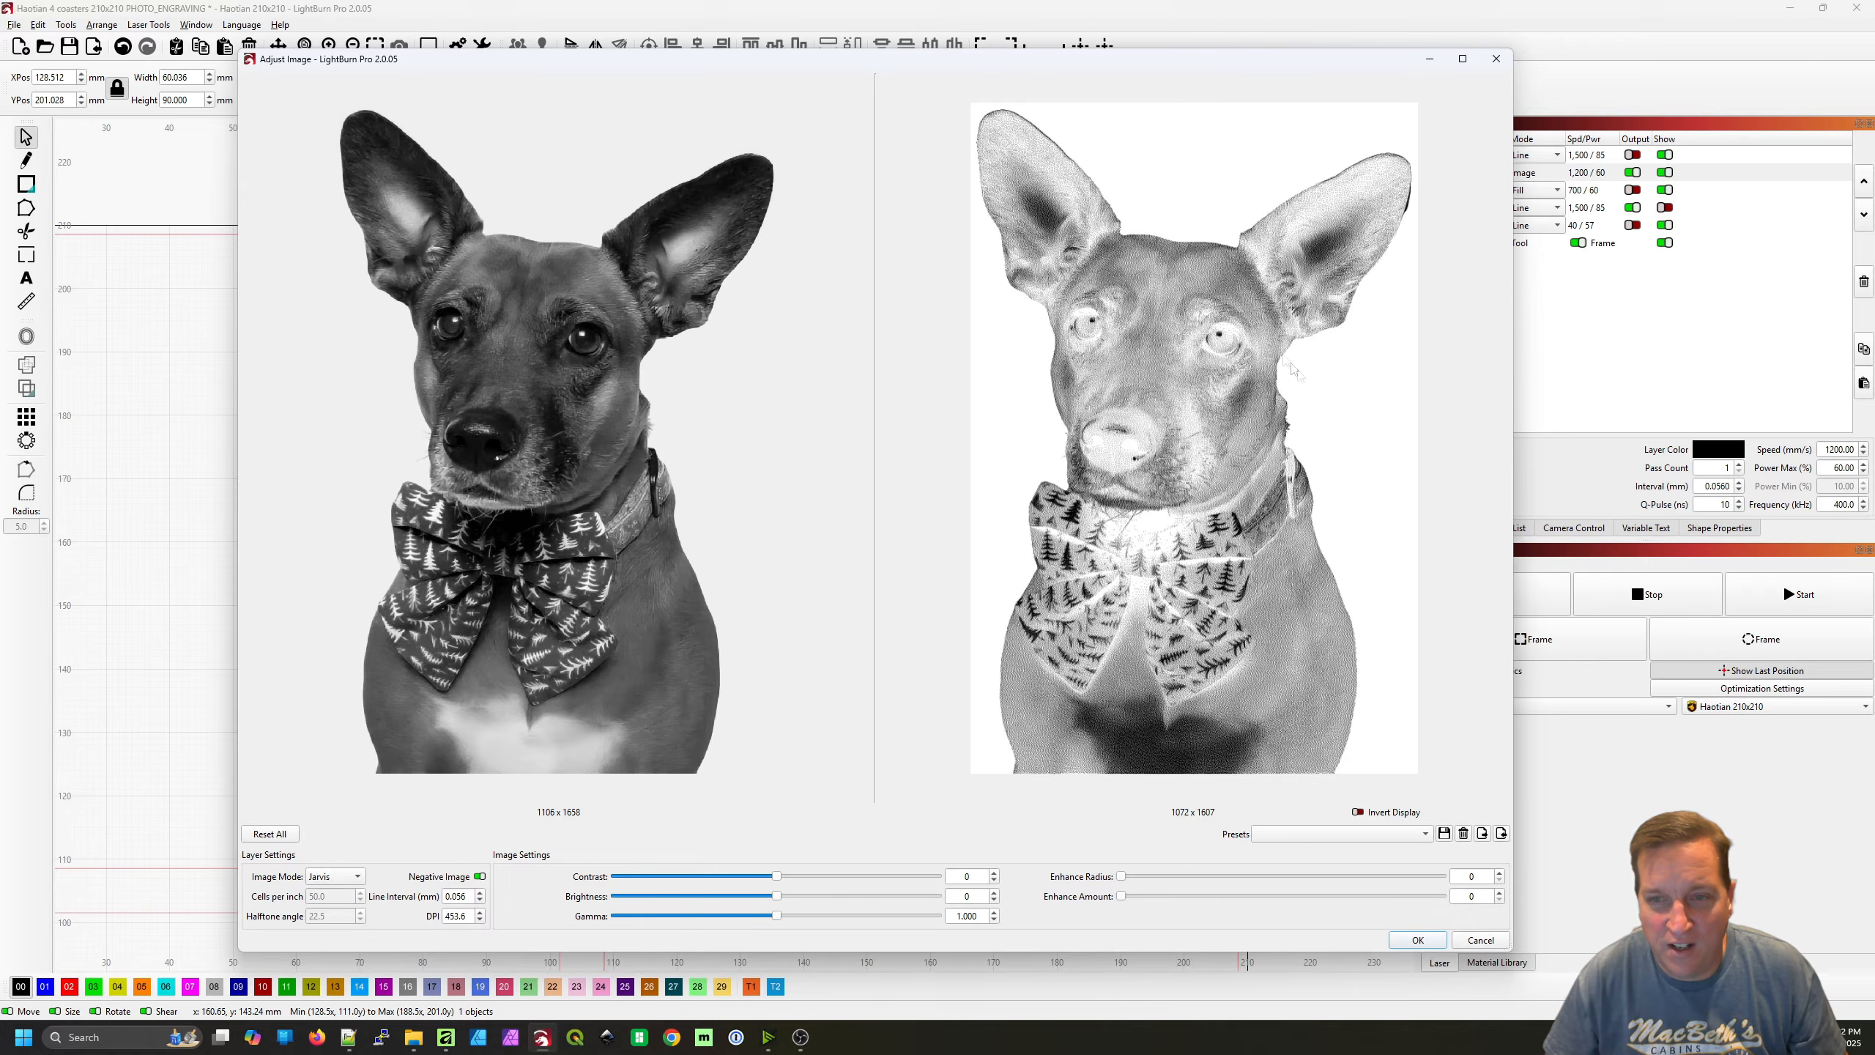
pyautogui.click(1358, 812)
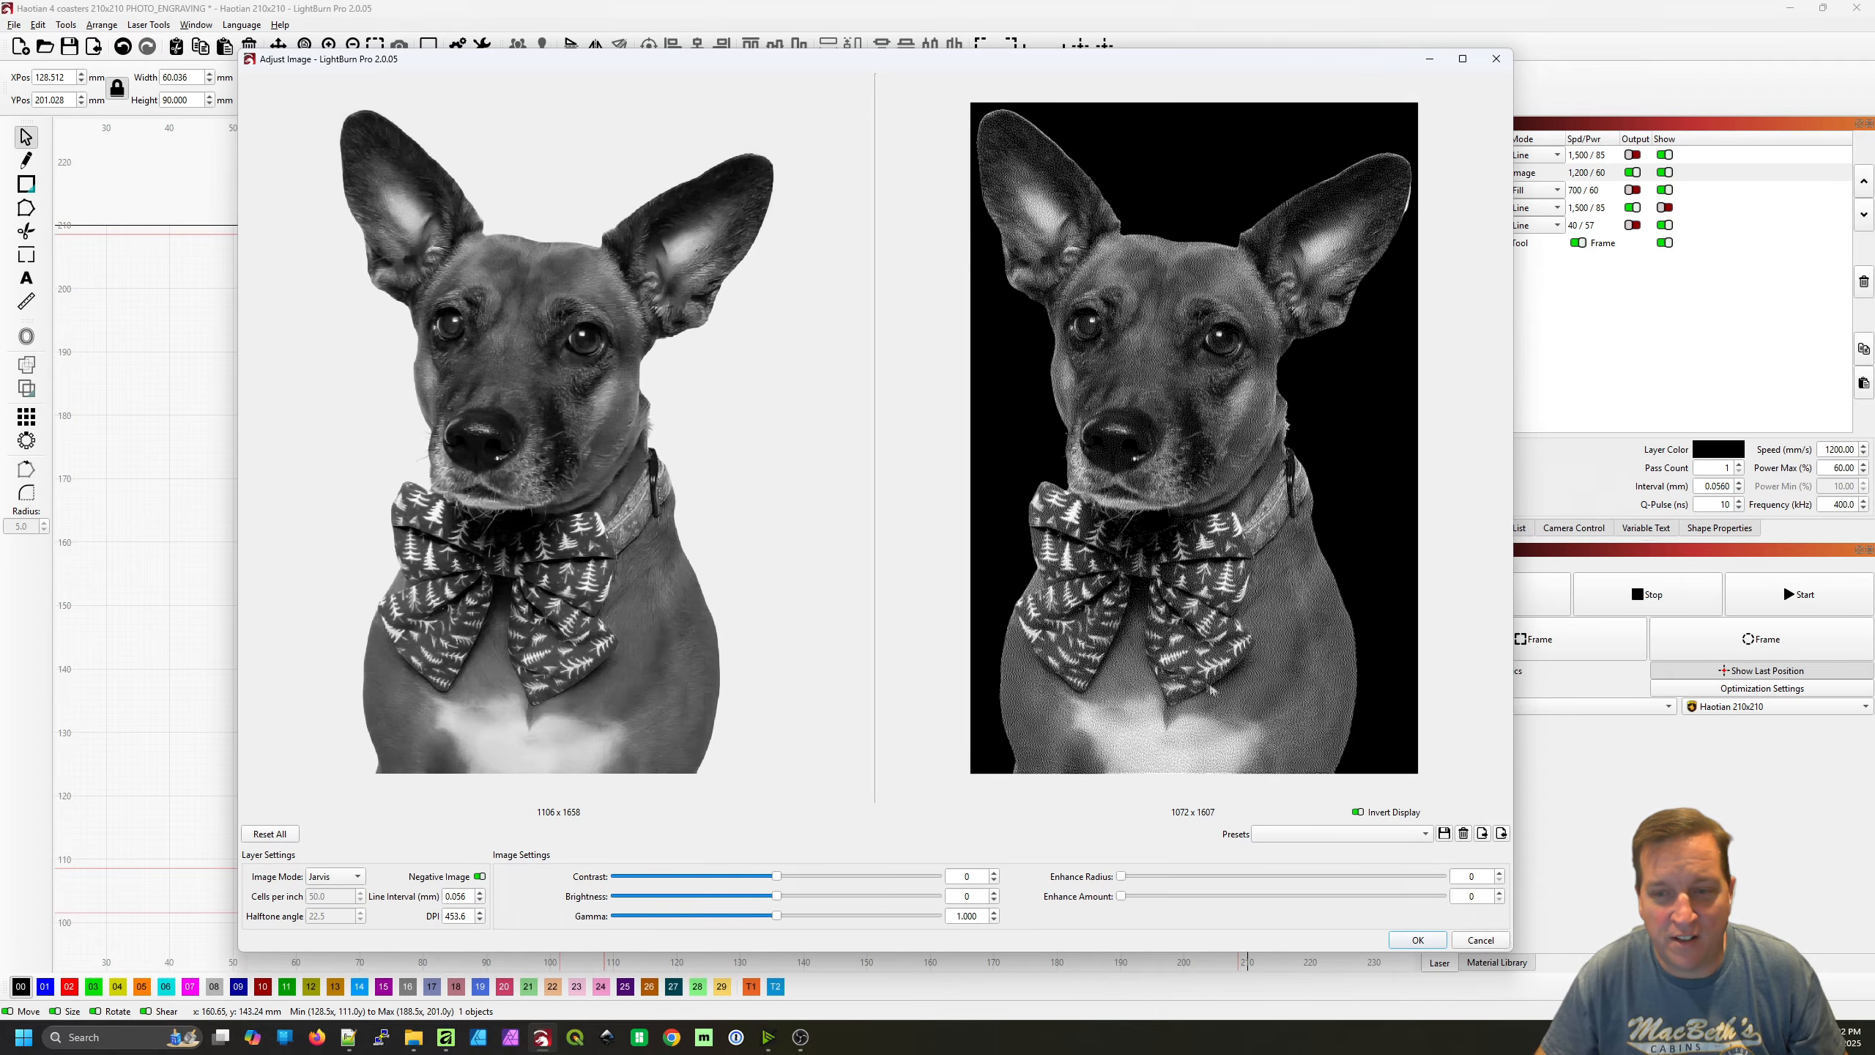
pyautogui.scroll(6, 1211, 689)
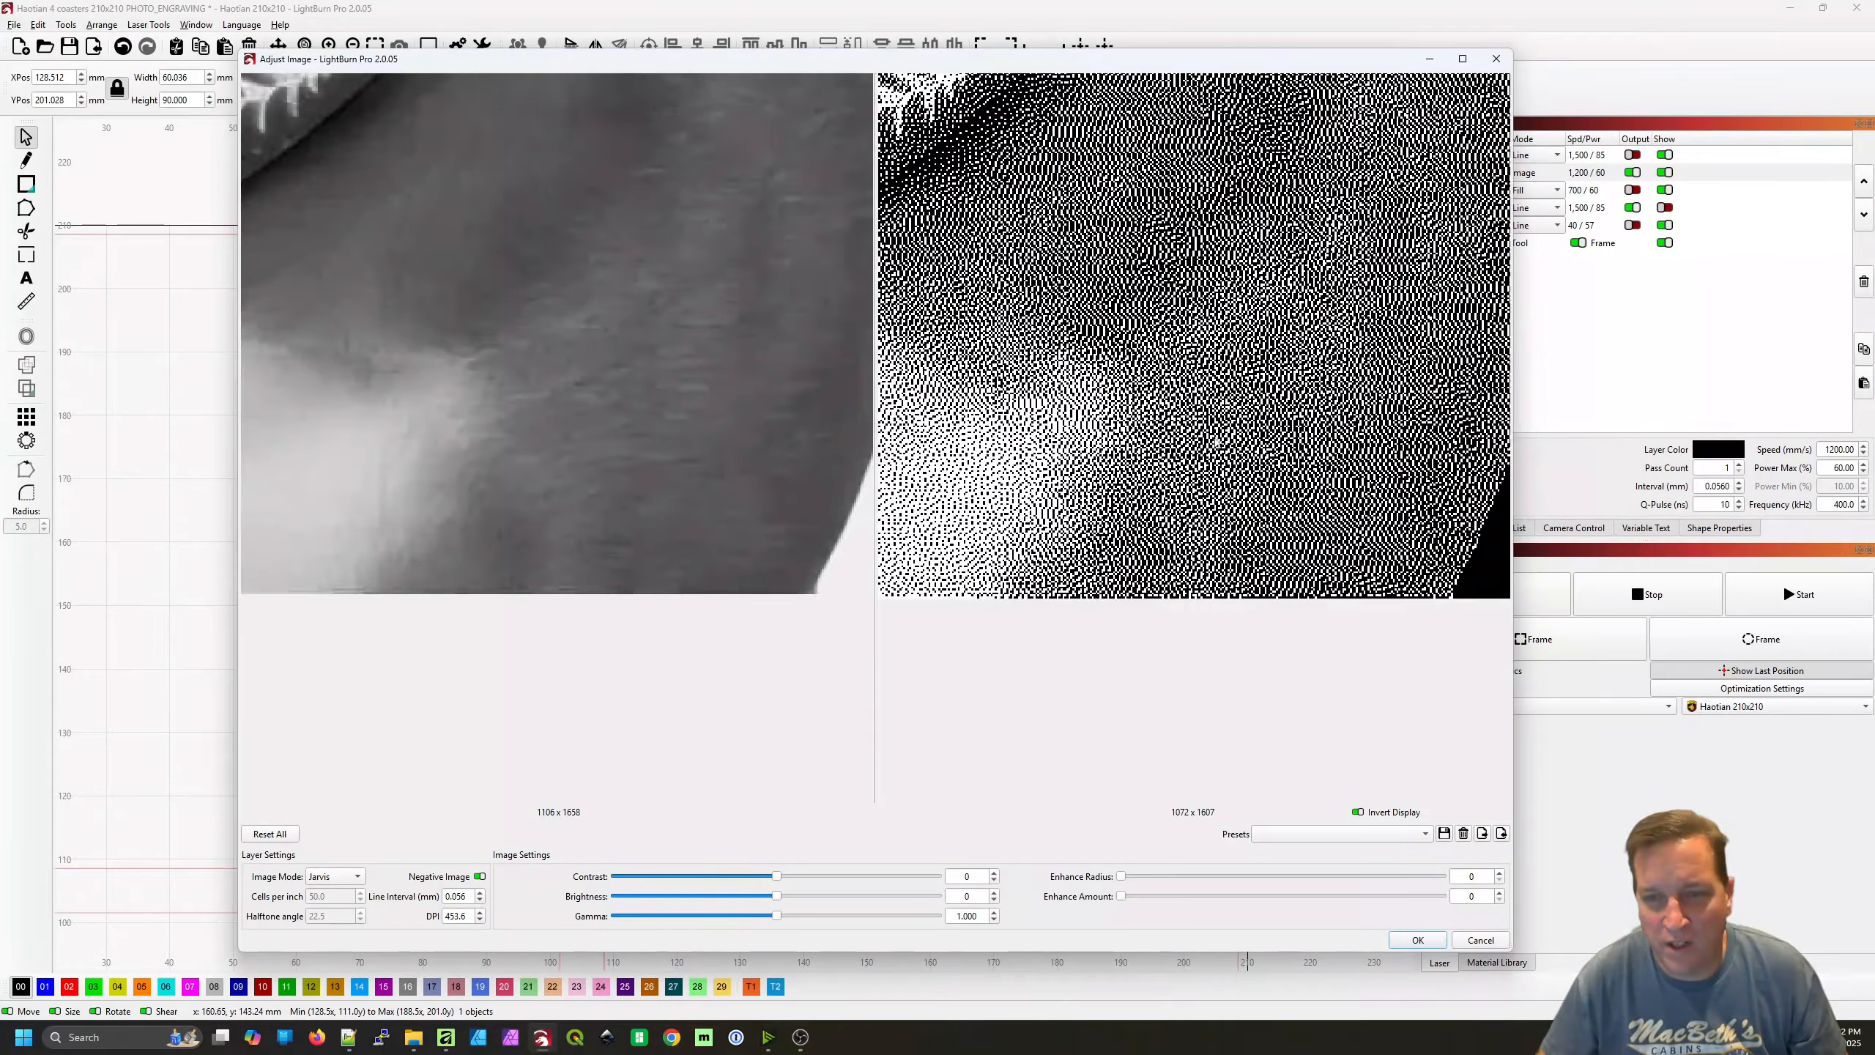
pyautogui.scroll(-2, 1219, 443)
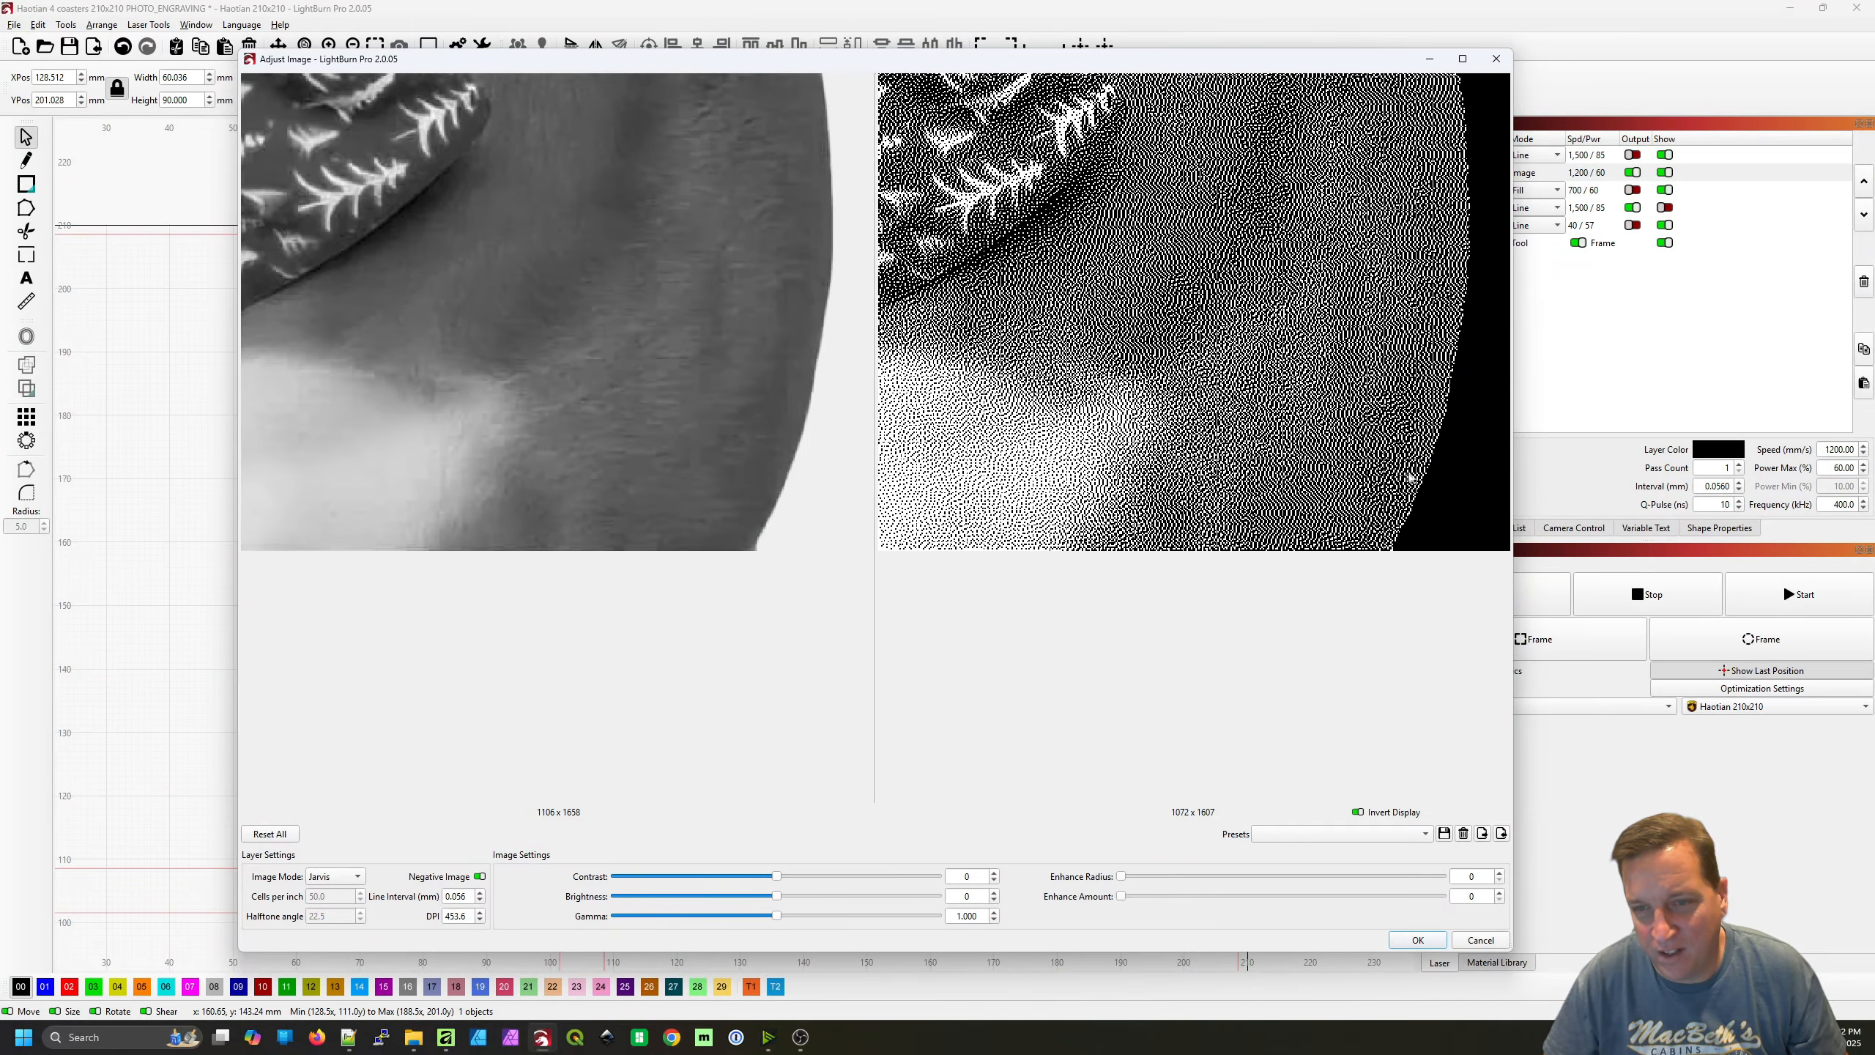
pyautogui.scroll(-1, 1285, 333)
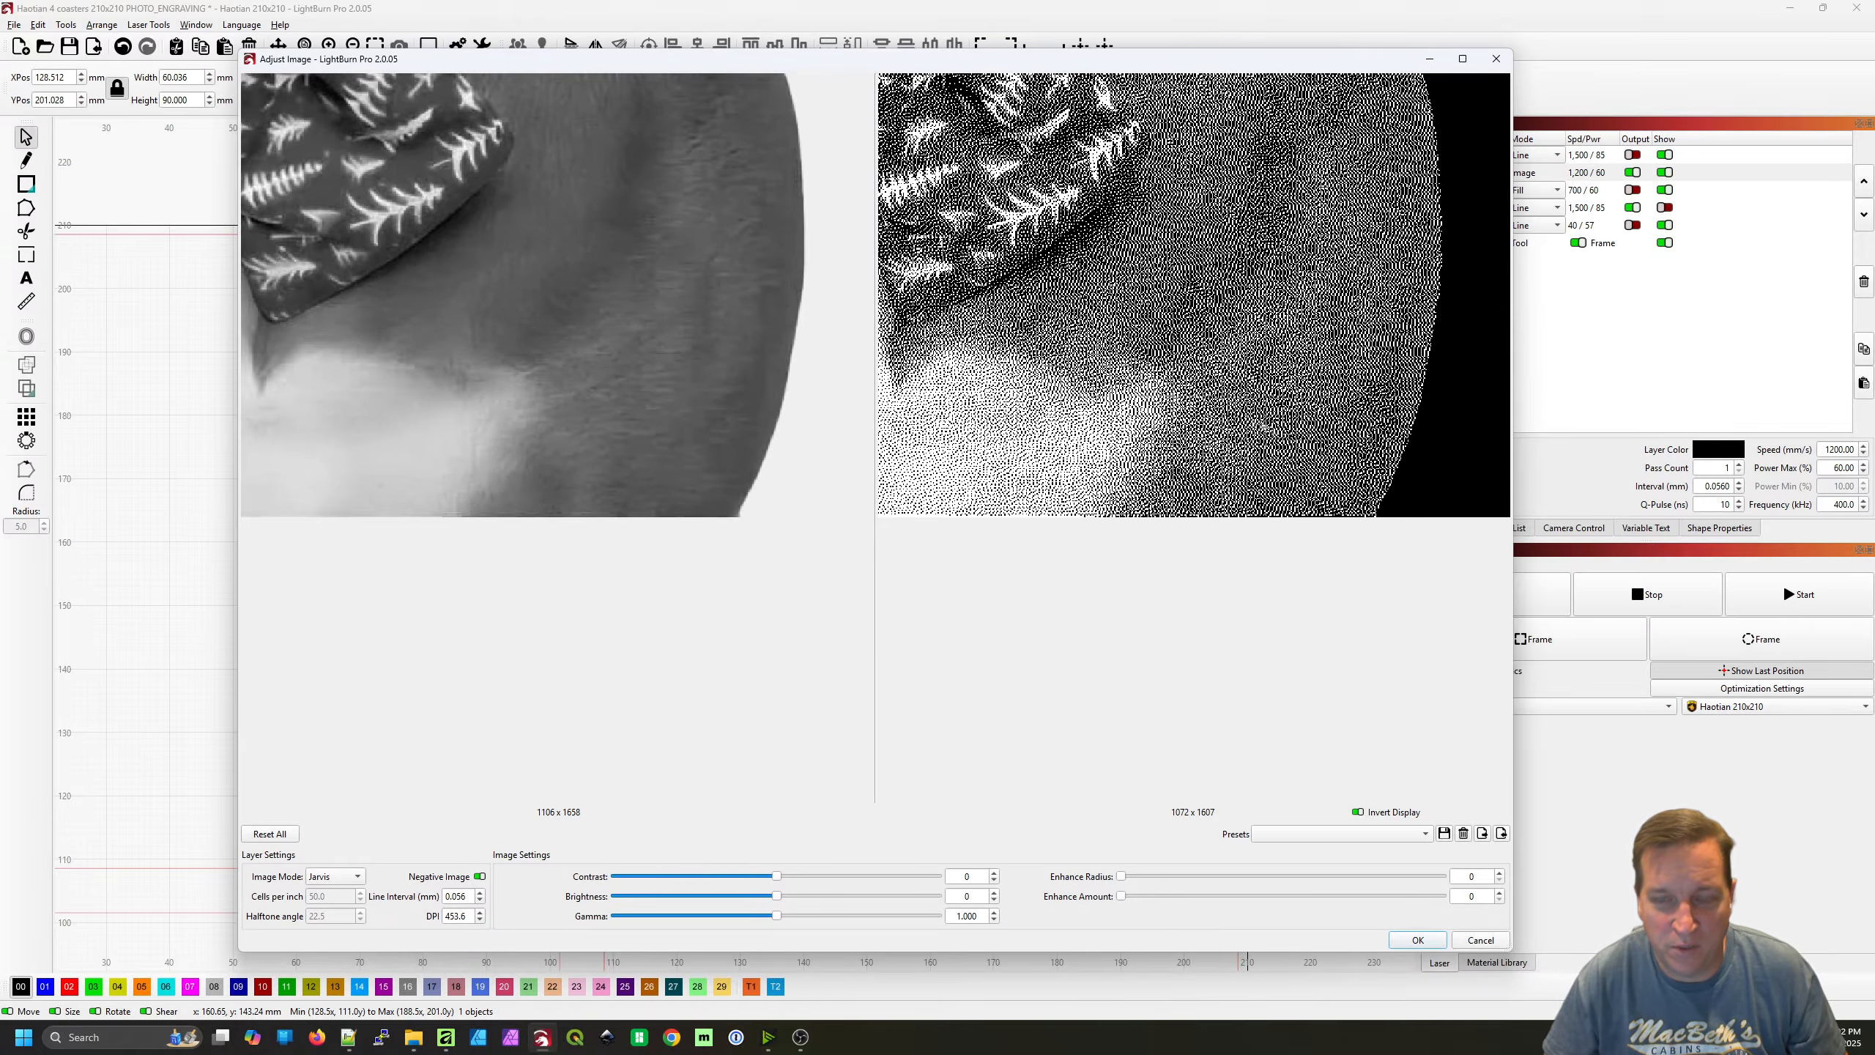
# Examine the Jarvis dither dots on the dog's flank, chest and bow tie, both close up and from a wider view
pyautogui.scroll(3, 1260, 427)
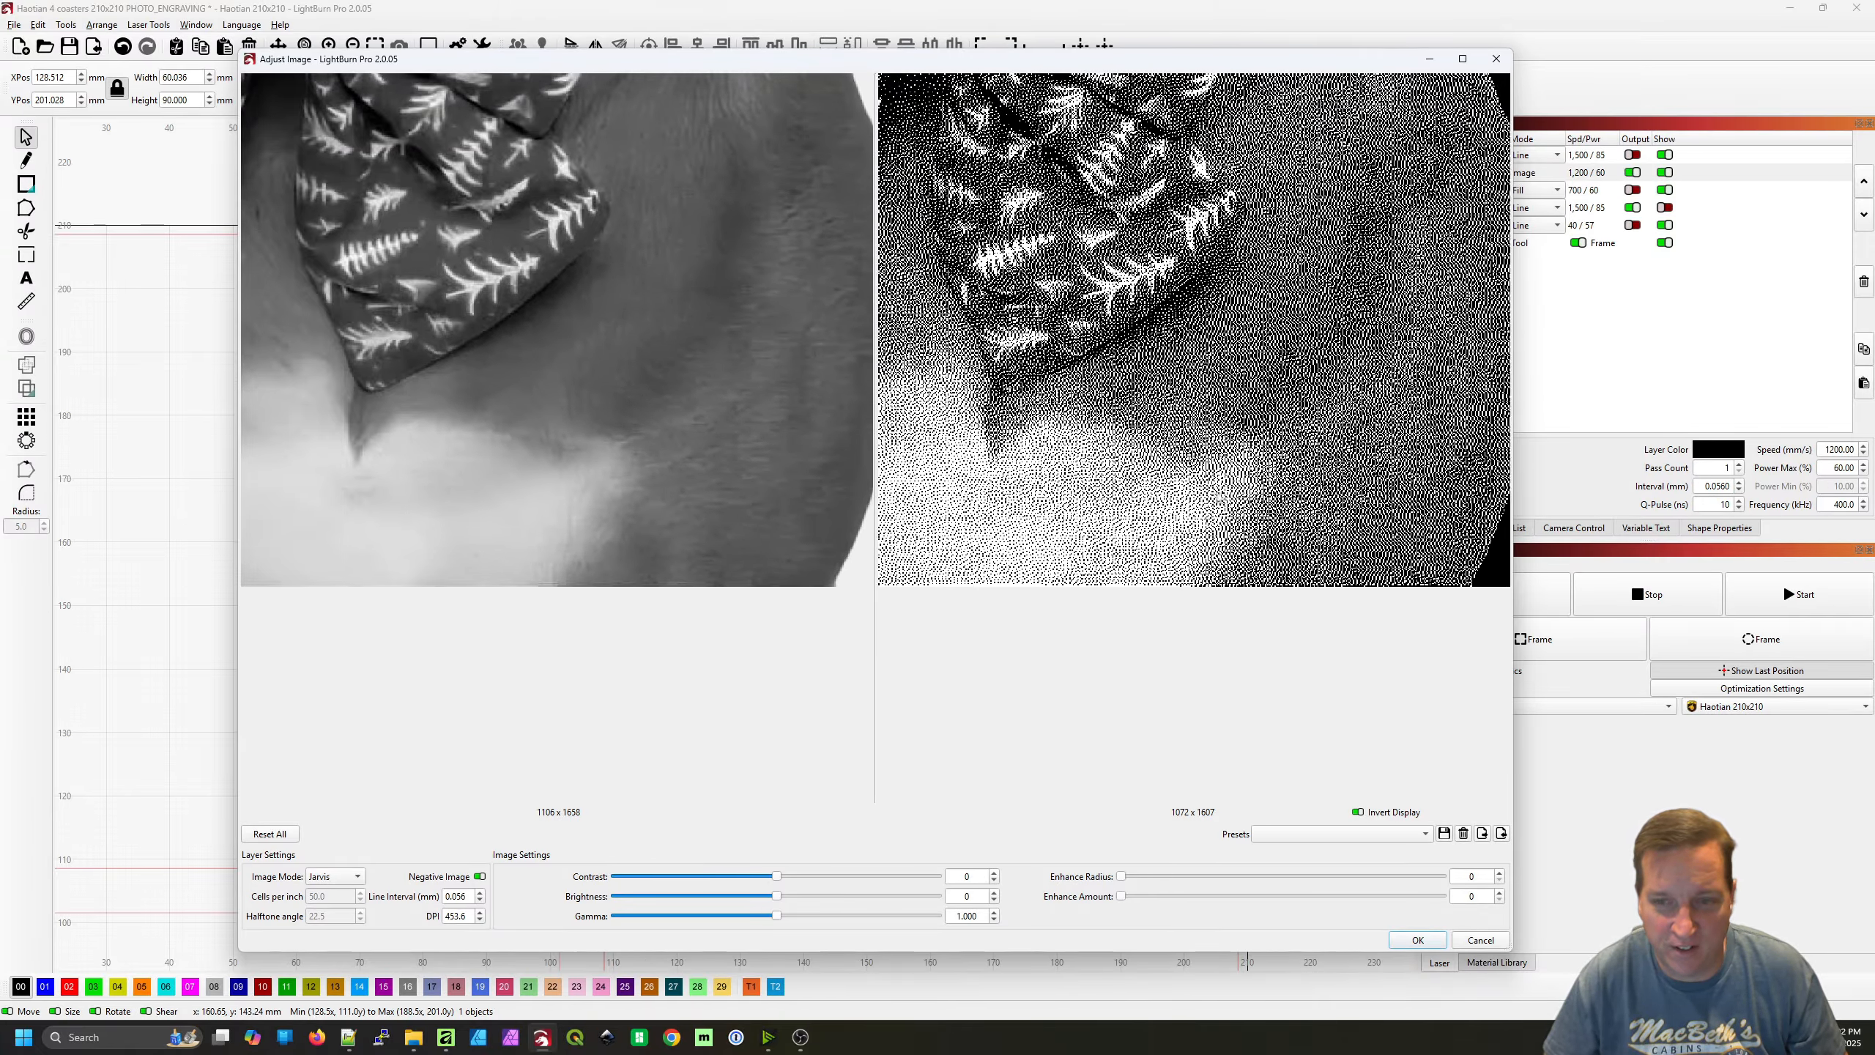
pyautogui.scroll(-3, 1220, 501)
pyautogui.scroll(5, 1208, 505)
pyautogui.scroll(-1, 1207, 505)
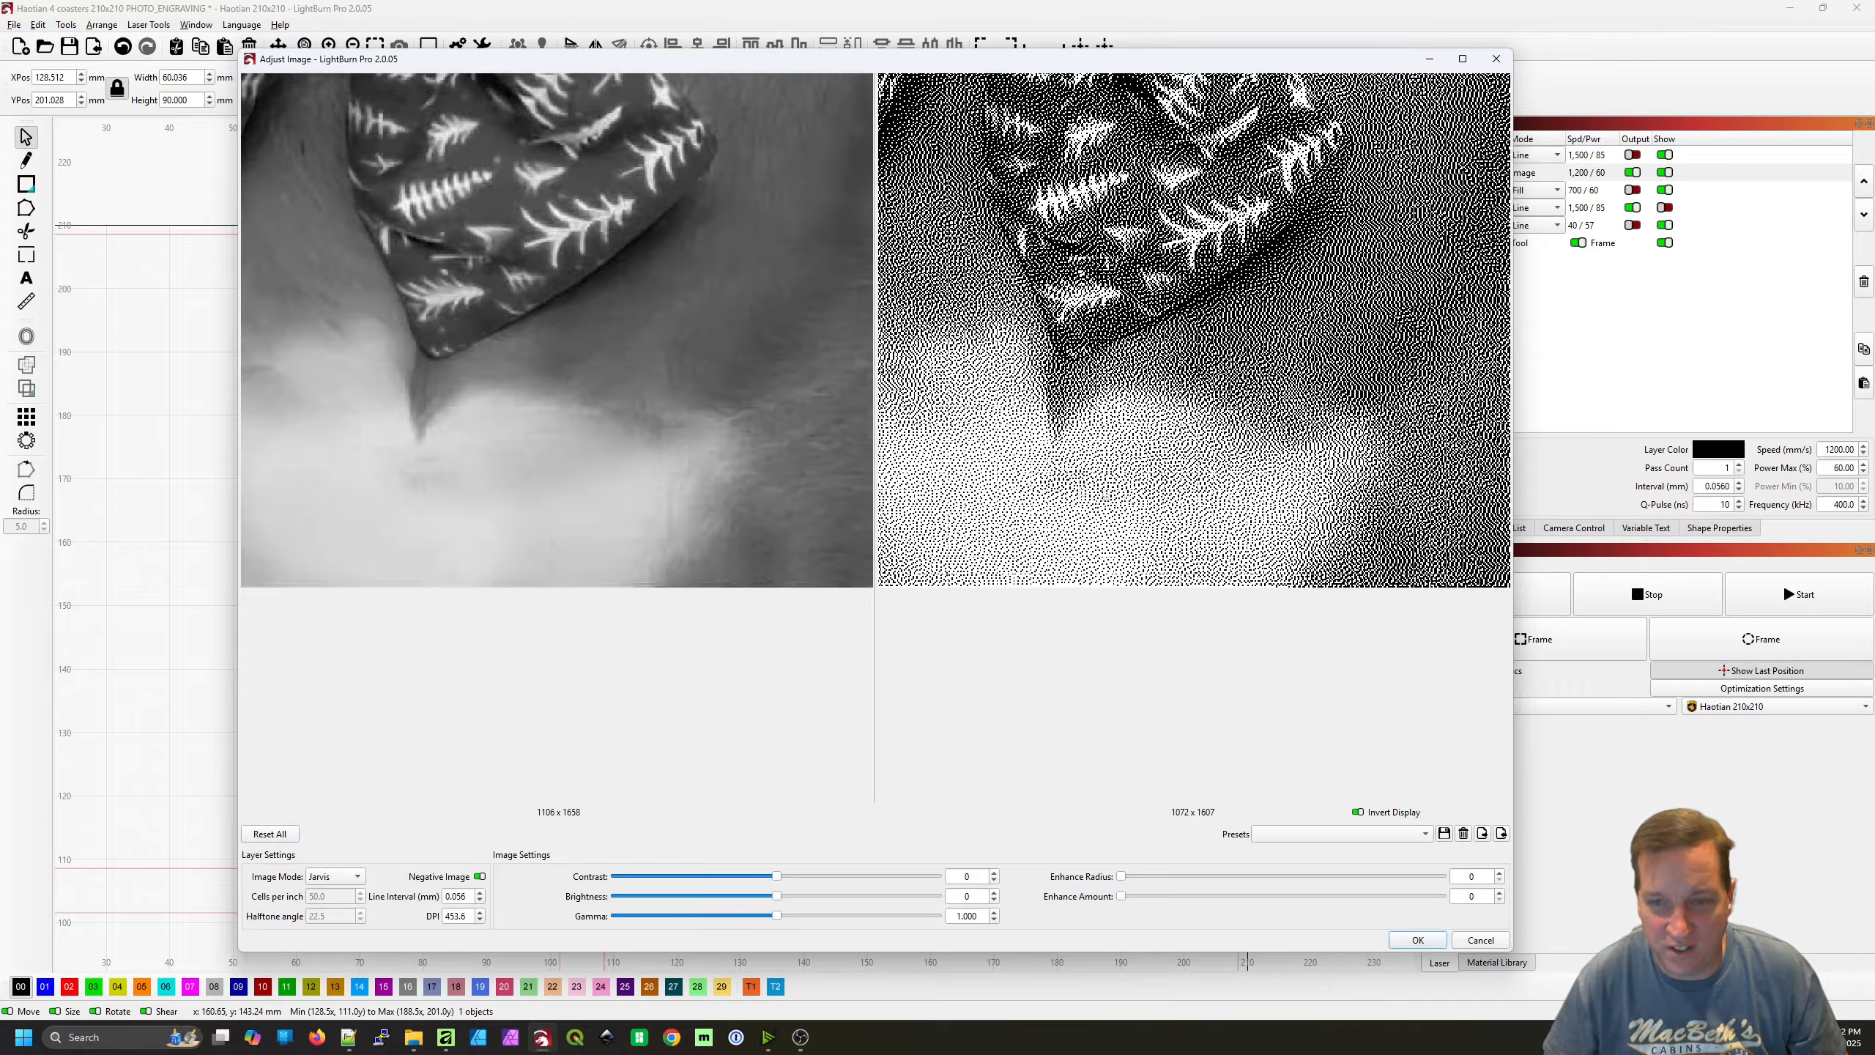
pyautogui.scroll(2, 1358, 532)
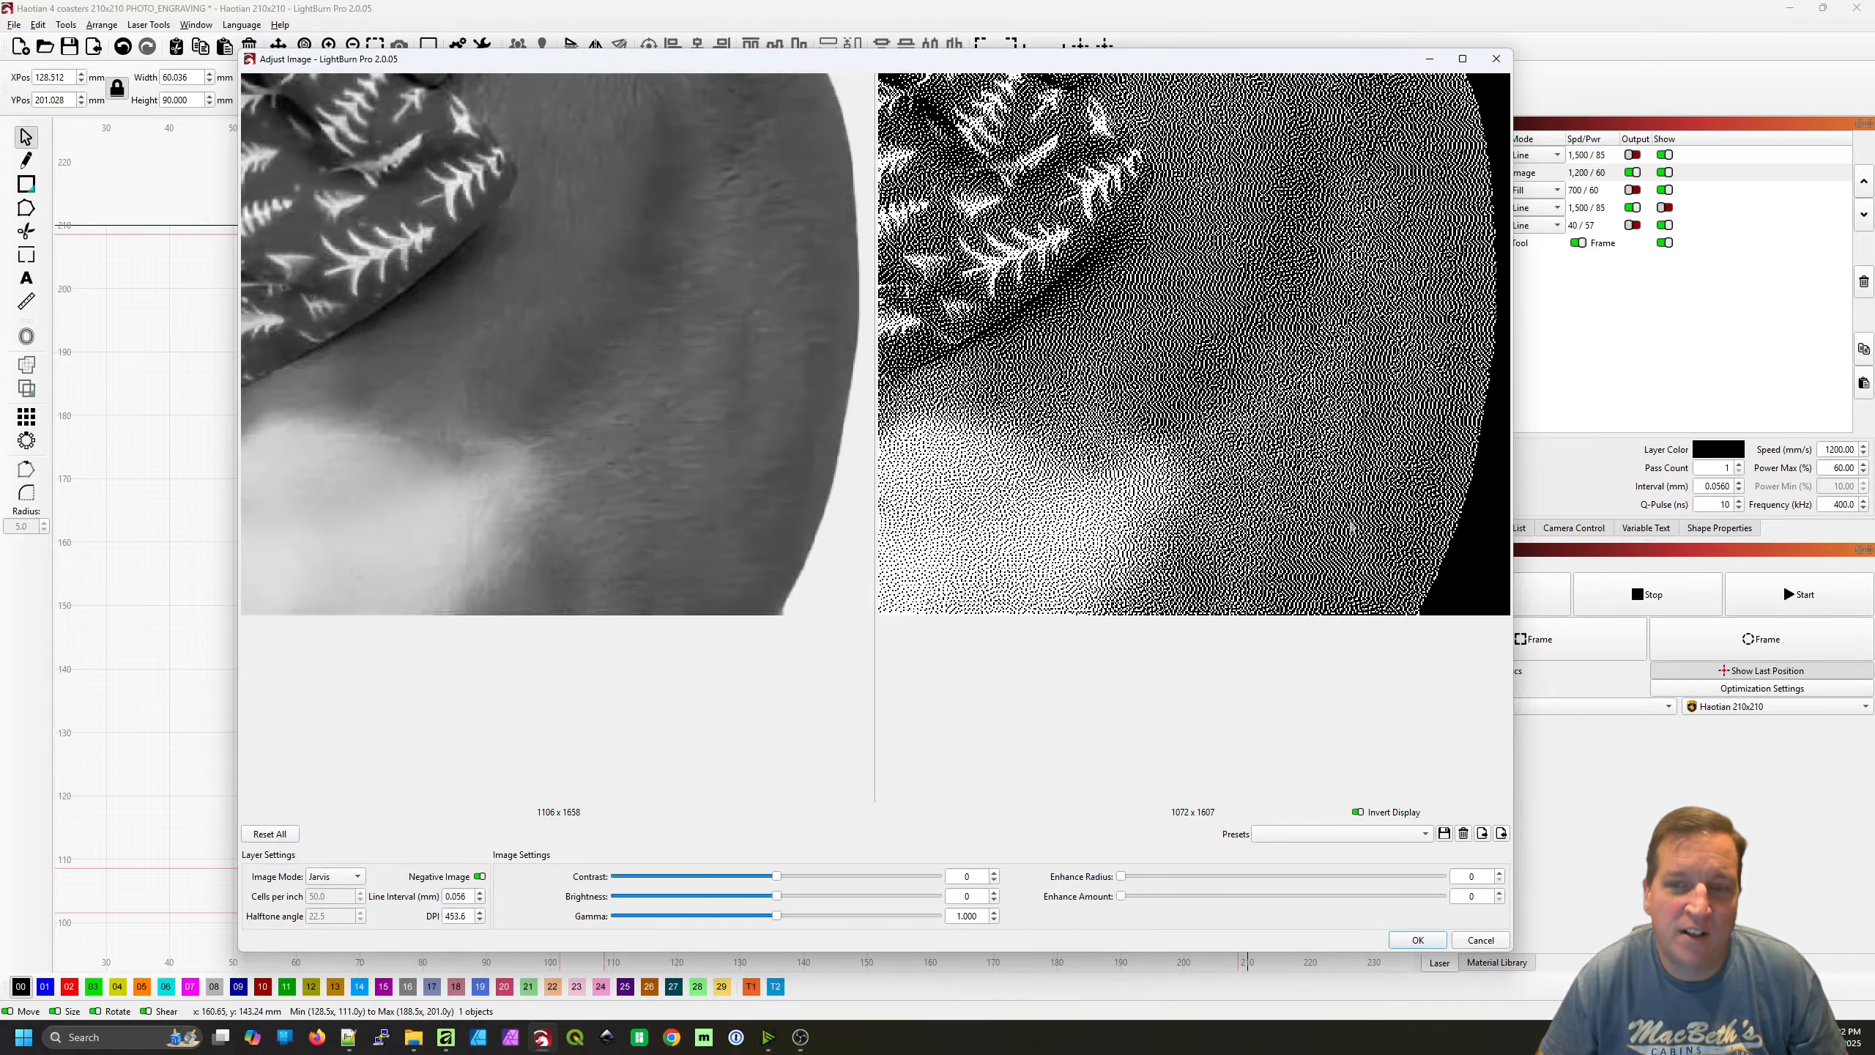
pyautogui.scroll(-4, 1352, 527)
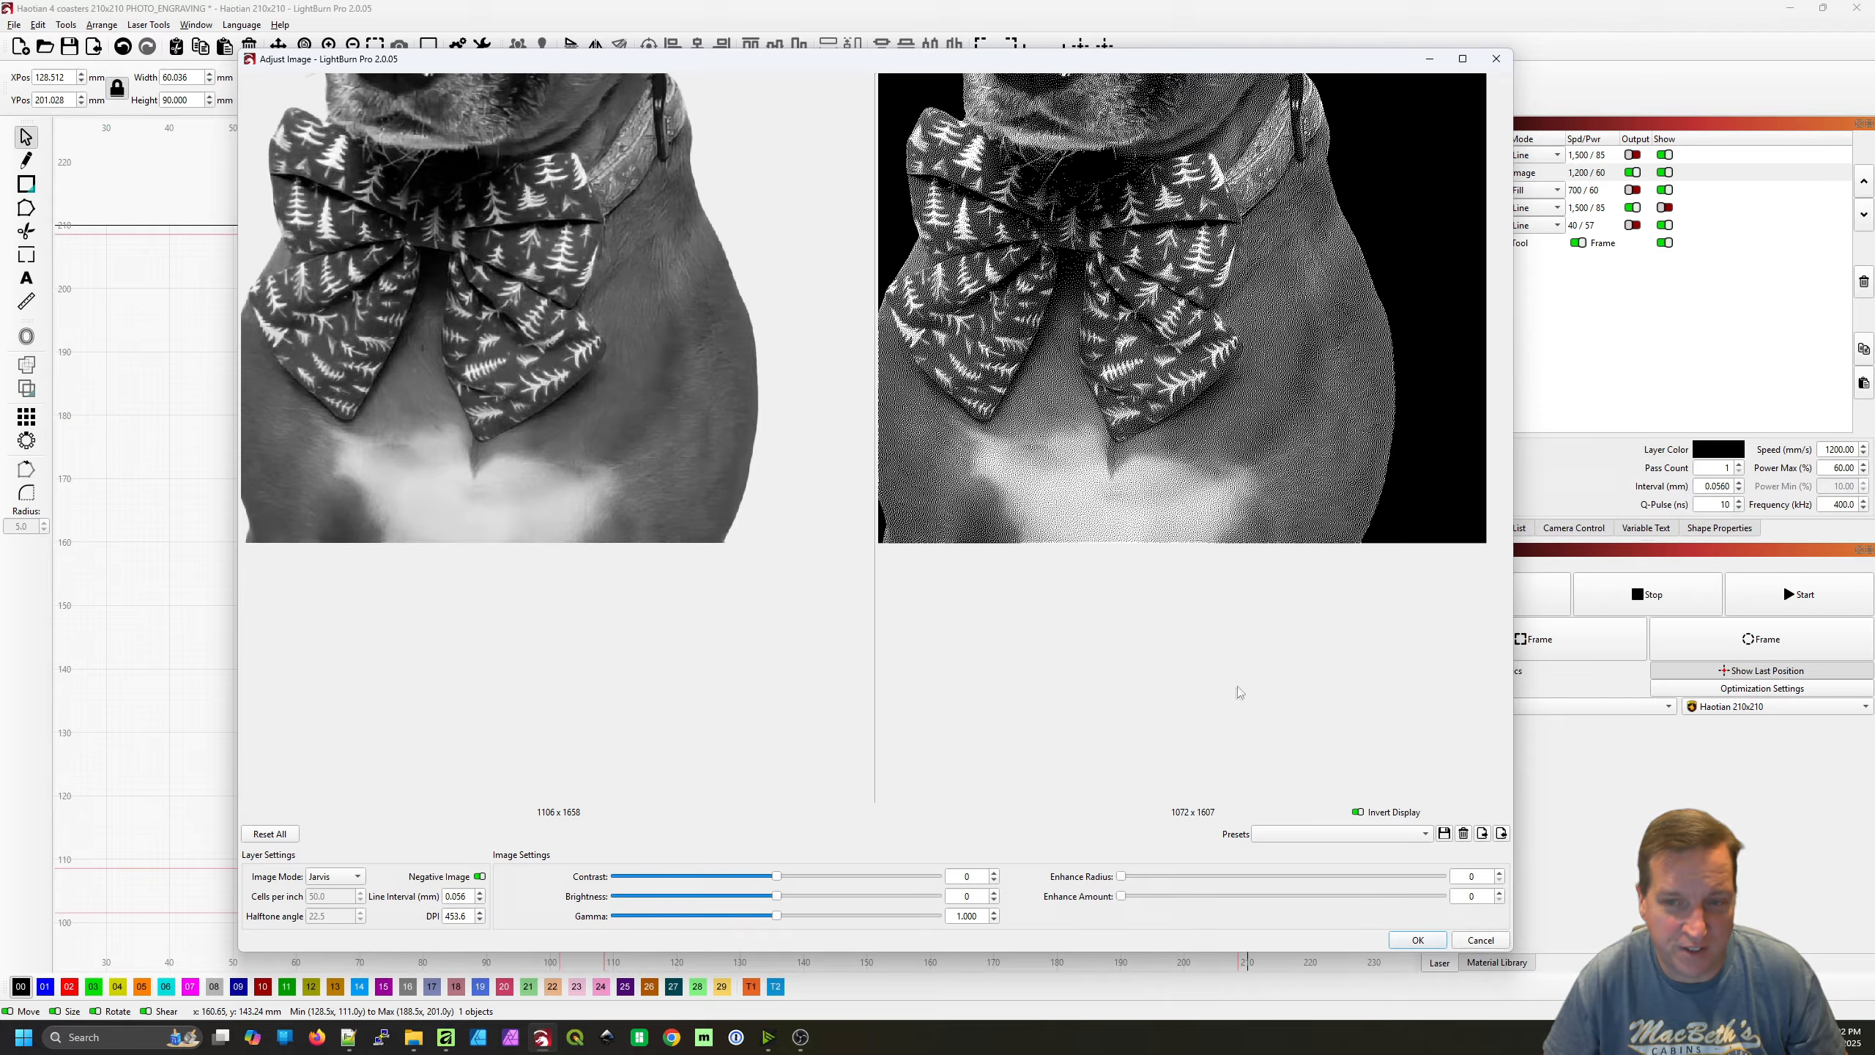
pyautogui.scroll(-1, 1238, 709)
pyautogui.scroll(3, 1267, 713)
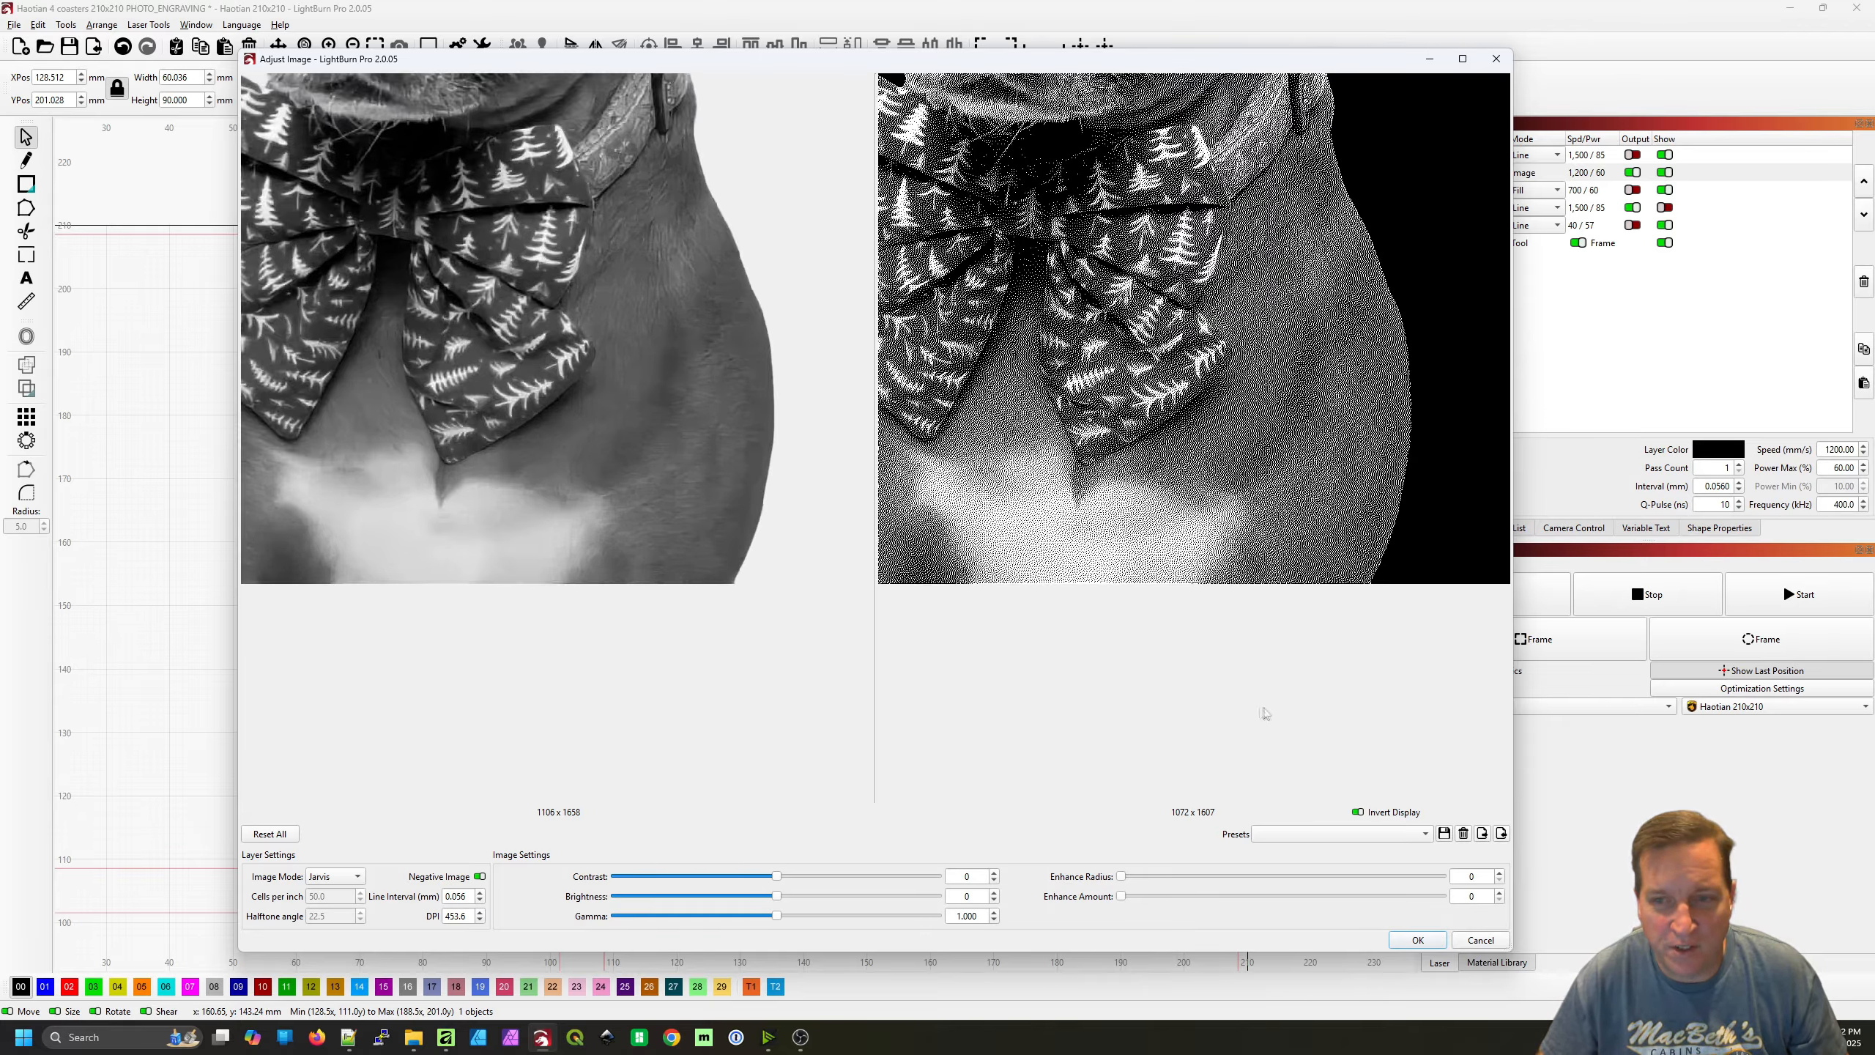
# Set the image's gamma to 2.200 and check its effect on the dog's face, bow tie and chest
pyautogui.moveTo(776, 916); pyautogui.dragTo(875, 929)
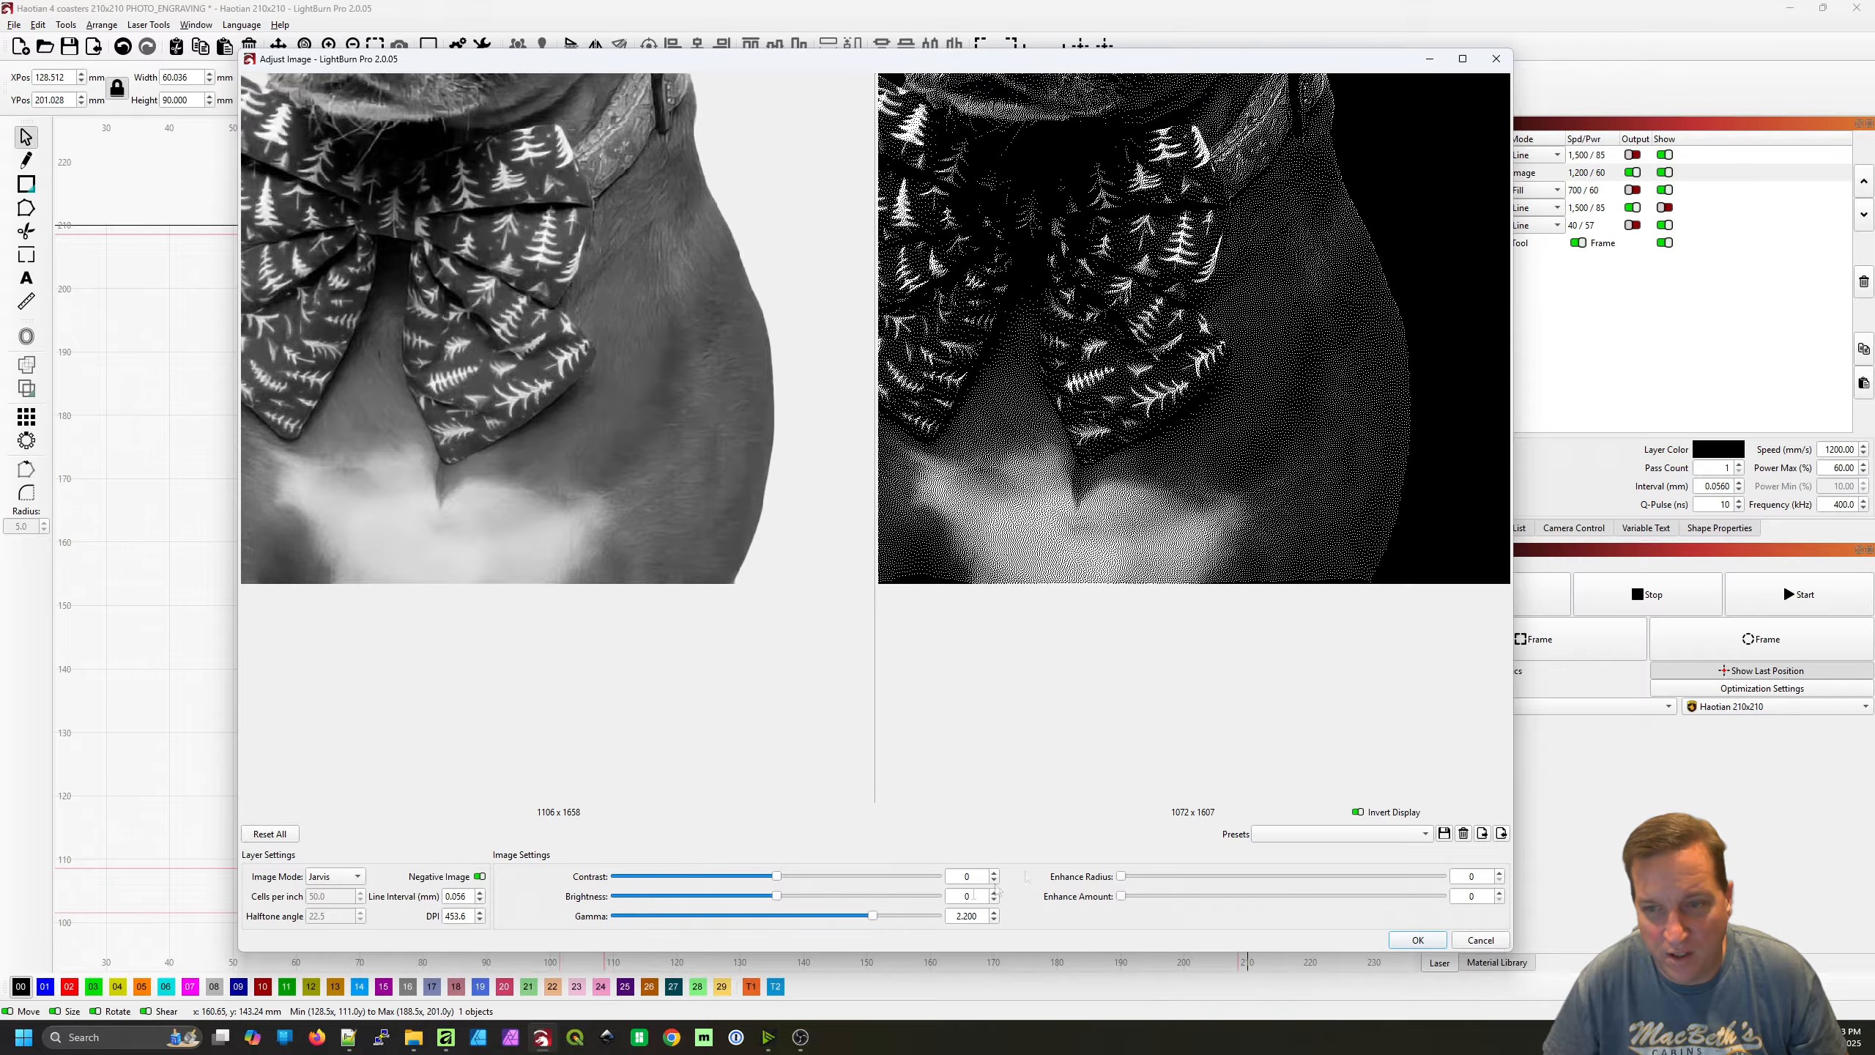
pyautogui.scroll(5, 1261, 731)
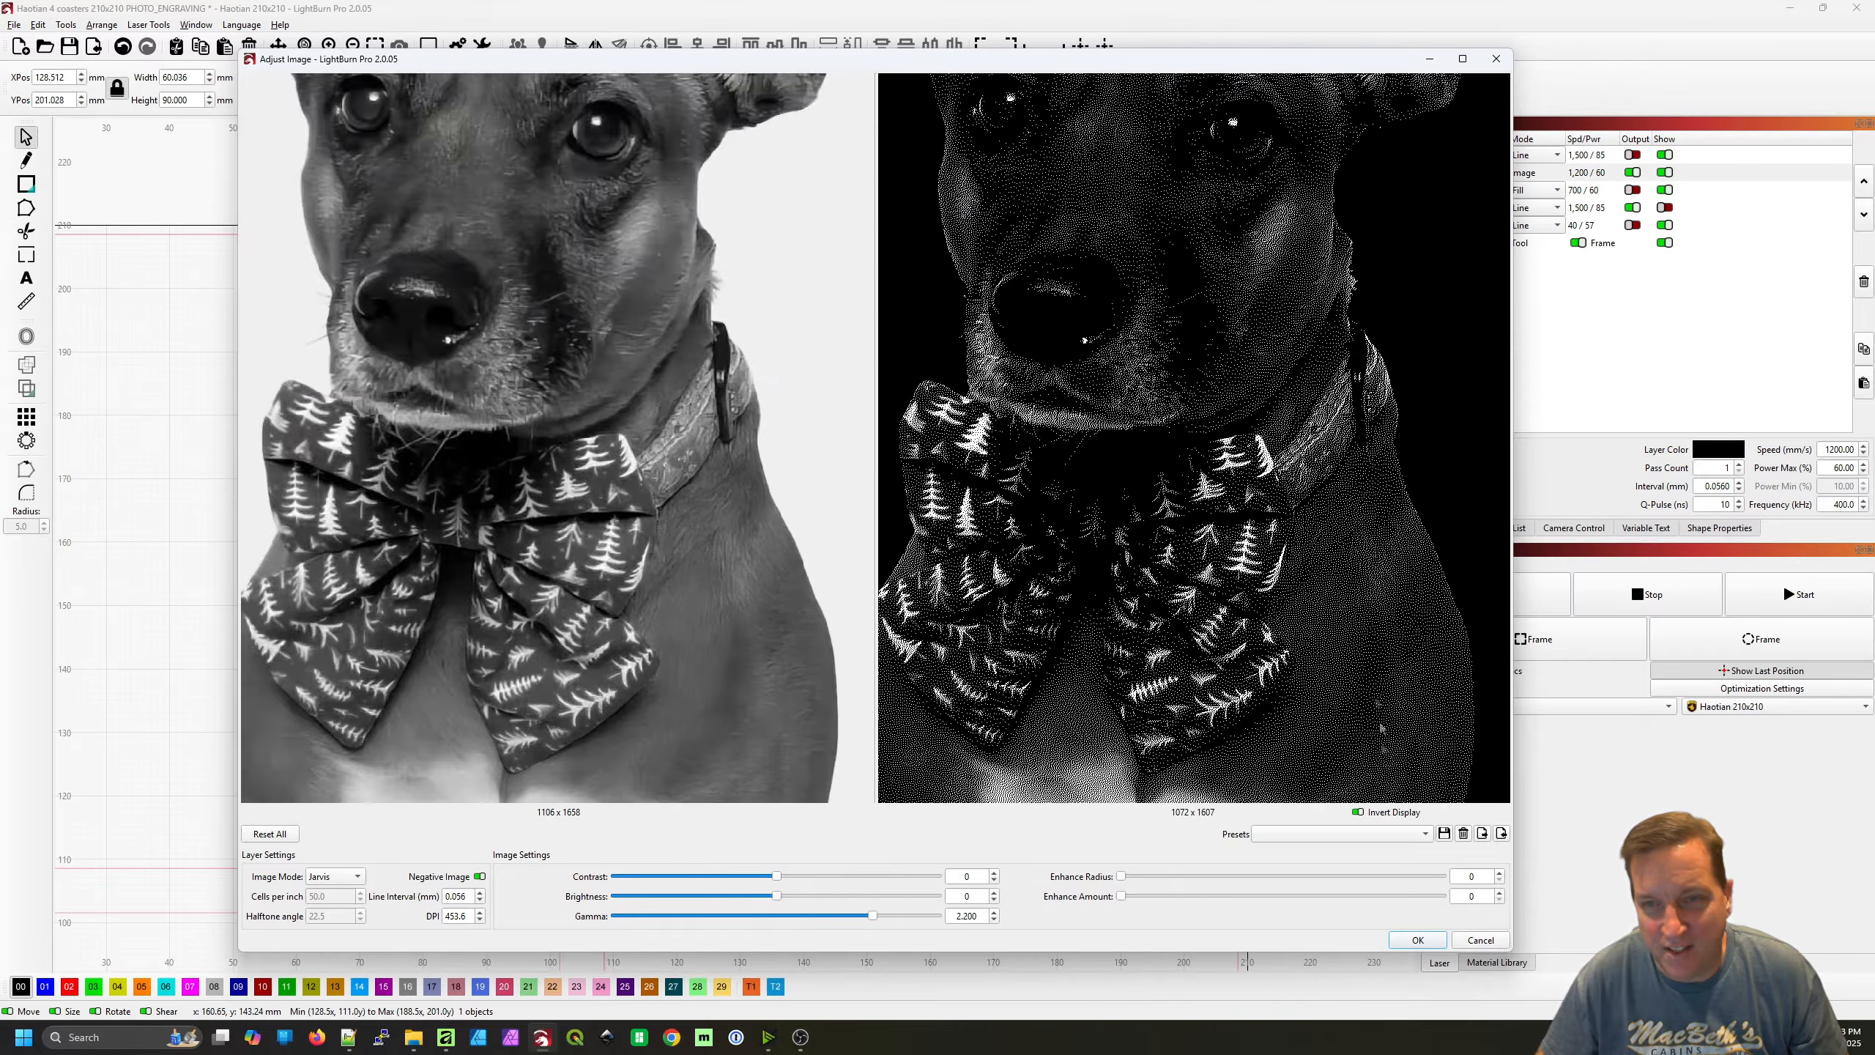
pyautogui.moveTo(1347, 597); pyautogui.dragTo(1351, 636)
pyautogui.moveTo(1264, 521)
pyautogui.mouseDown()
pyautogui.moveTo(1274, 637)
pyautogui.moveTo(1241, 508)
pyautogui.moveTo(1237, 289)
pyautogui.mouseUp()
pyautogui.scroll(3, 1282, 276)
pyautogui.scroll(-1, 1264, 280)
pyautogui.moveTo(1301, 554)
pyautogui.mouseDown()
pyautogui.moveTo(1229, 241)
pyautogui.moveTo(1285, 653)
pyautogui.mouseUp()
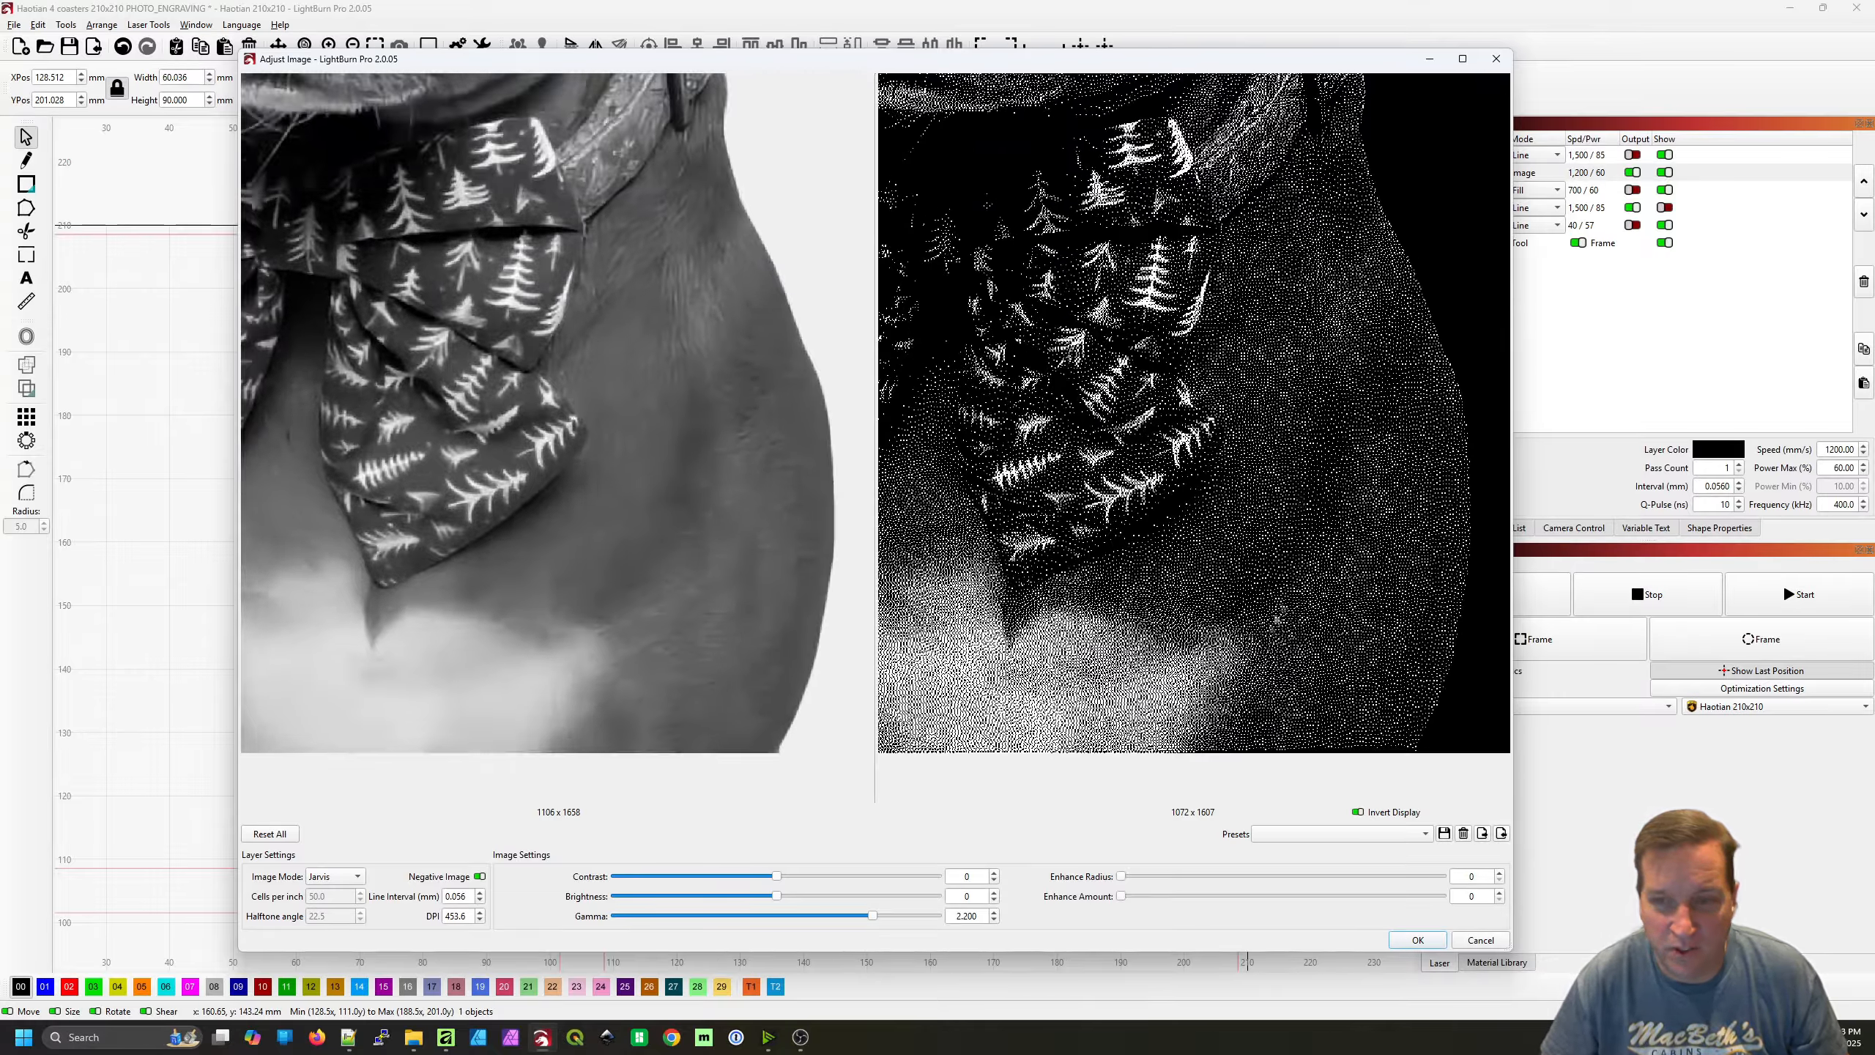
# Examine the dot spacing in the dark flank fur and white chest patch at the new gamma, close up and overall
pyautogui.scroll(5, 1318, 650)
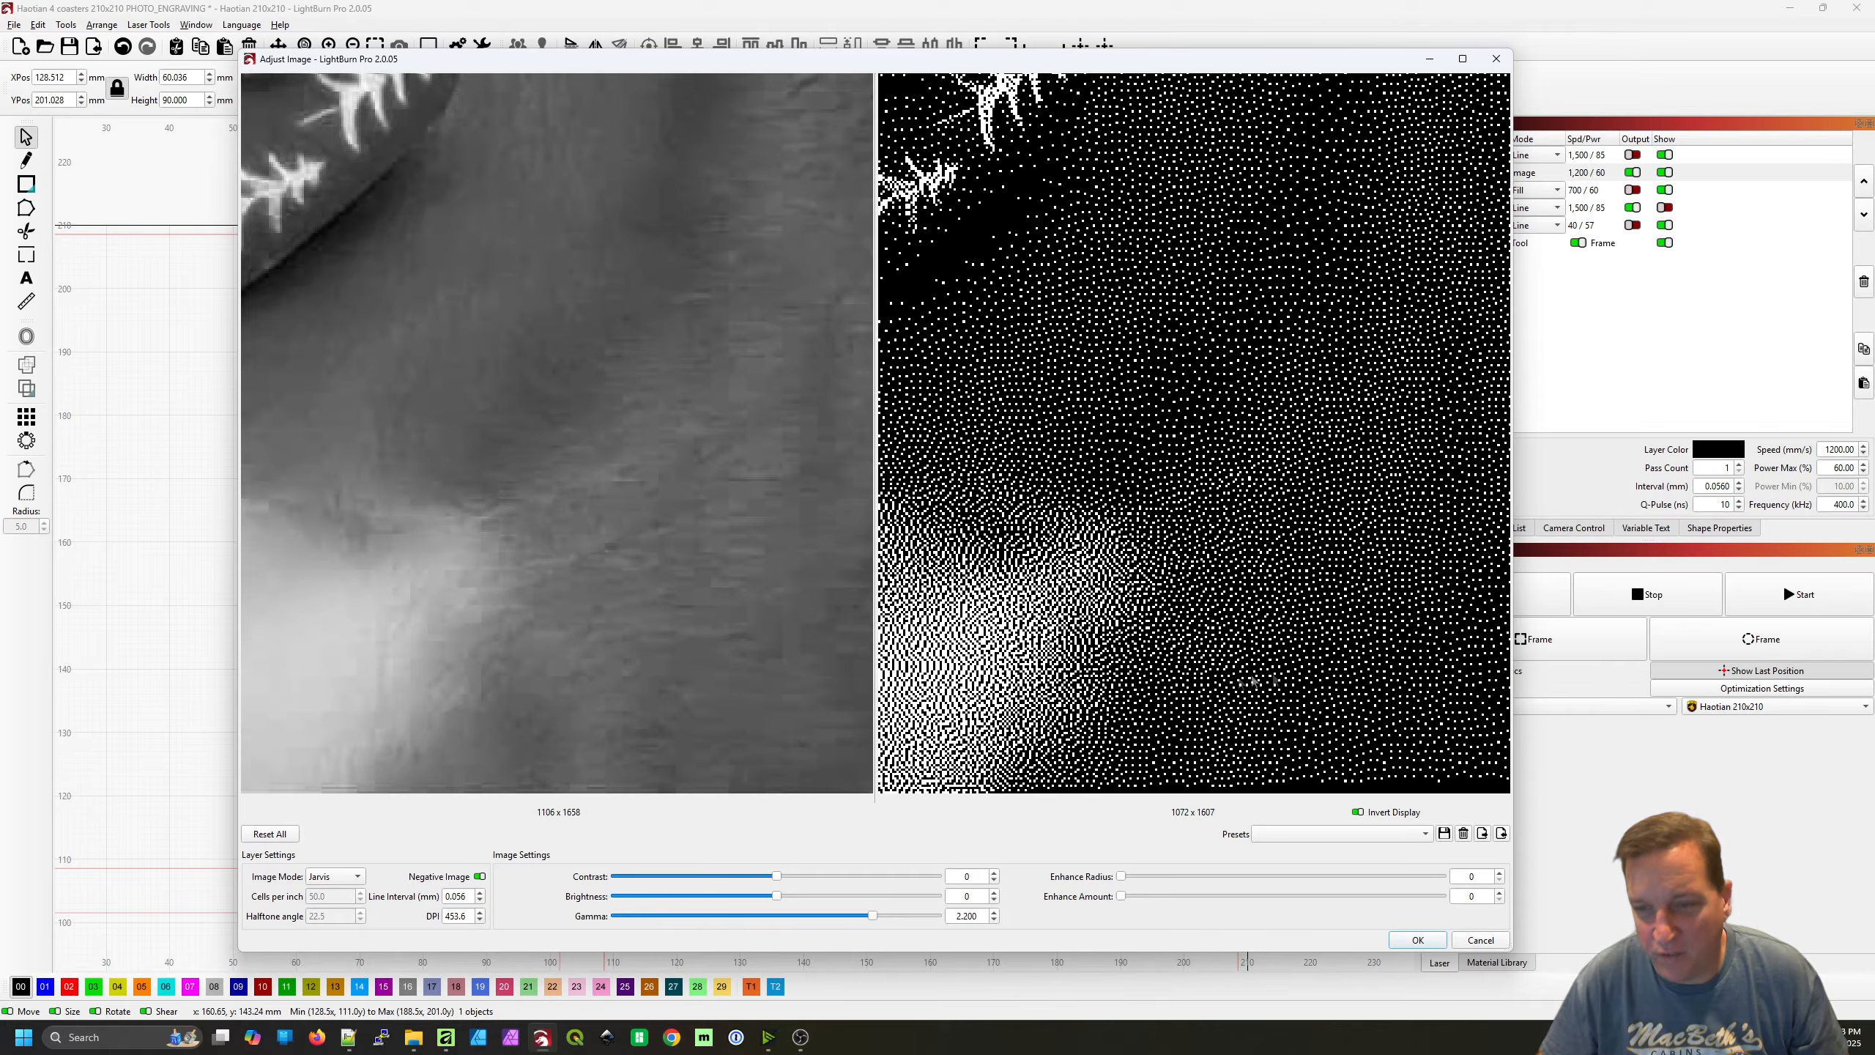
pyautogui.scroll(-2, 1329, 695)
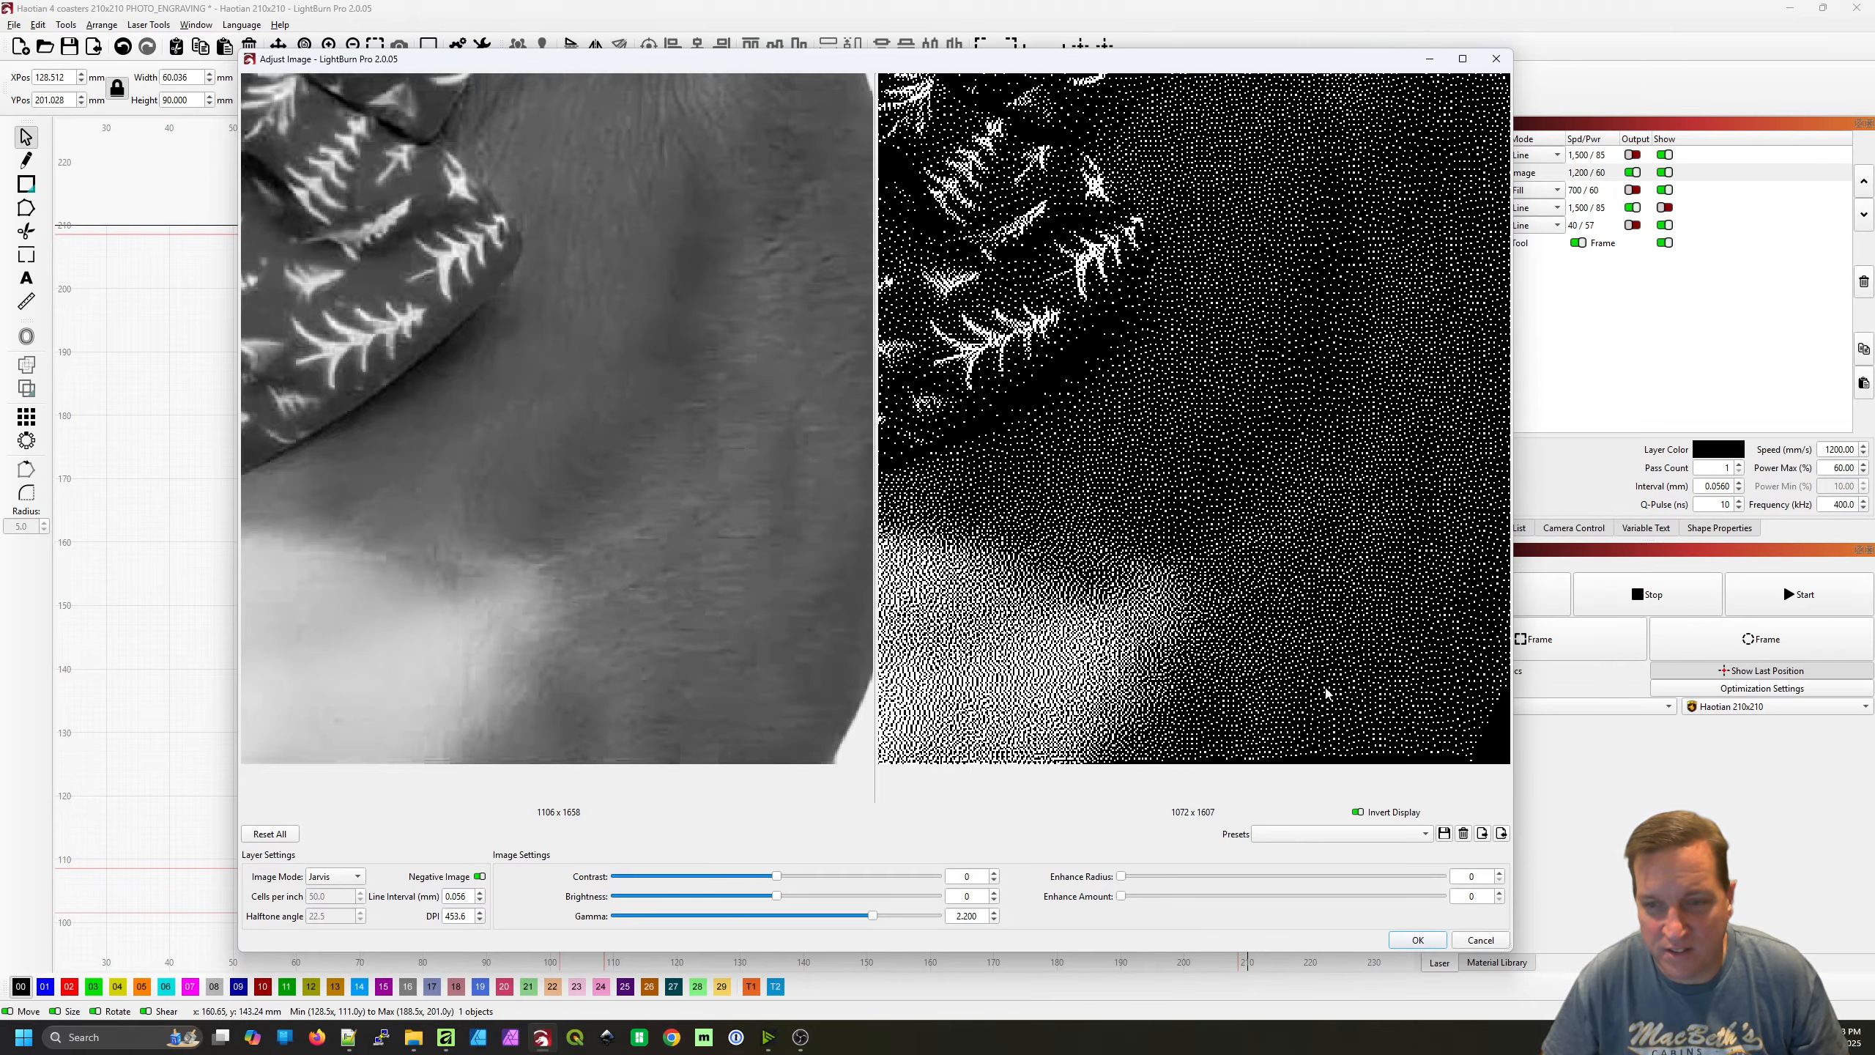
pyautogui.scroll(1, 1370, 622)
pyautogui.scroll(-3, 1359, 635)
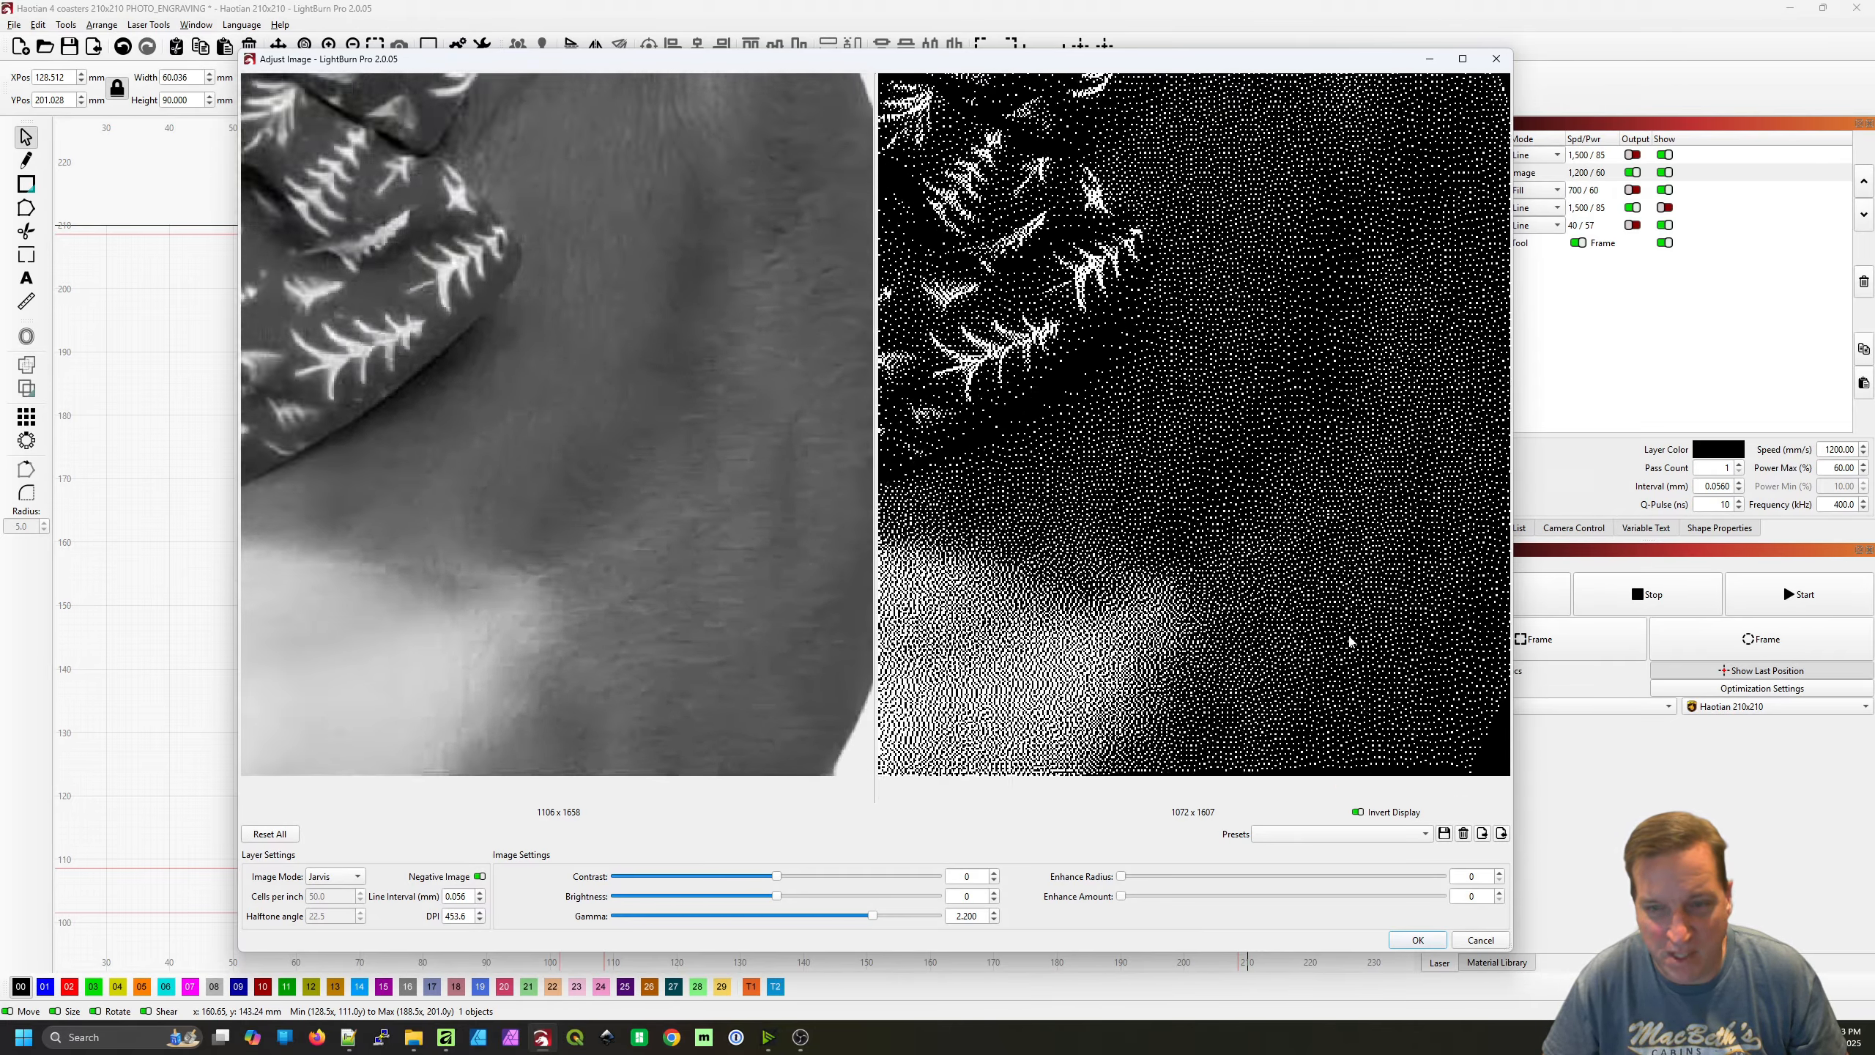
pyautogui.scroll(1, 1340, 680)
pyautogui.scroll(-2, 1332, 711)
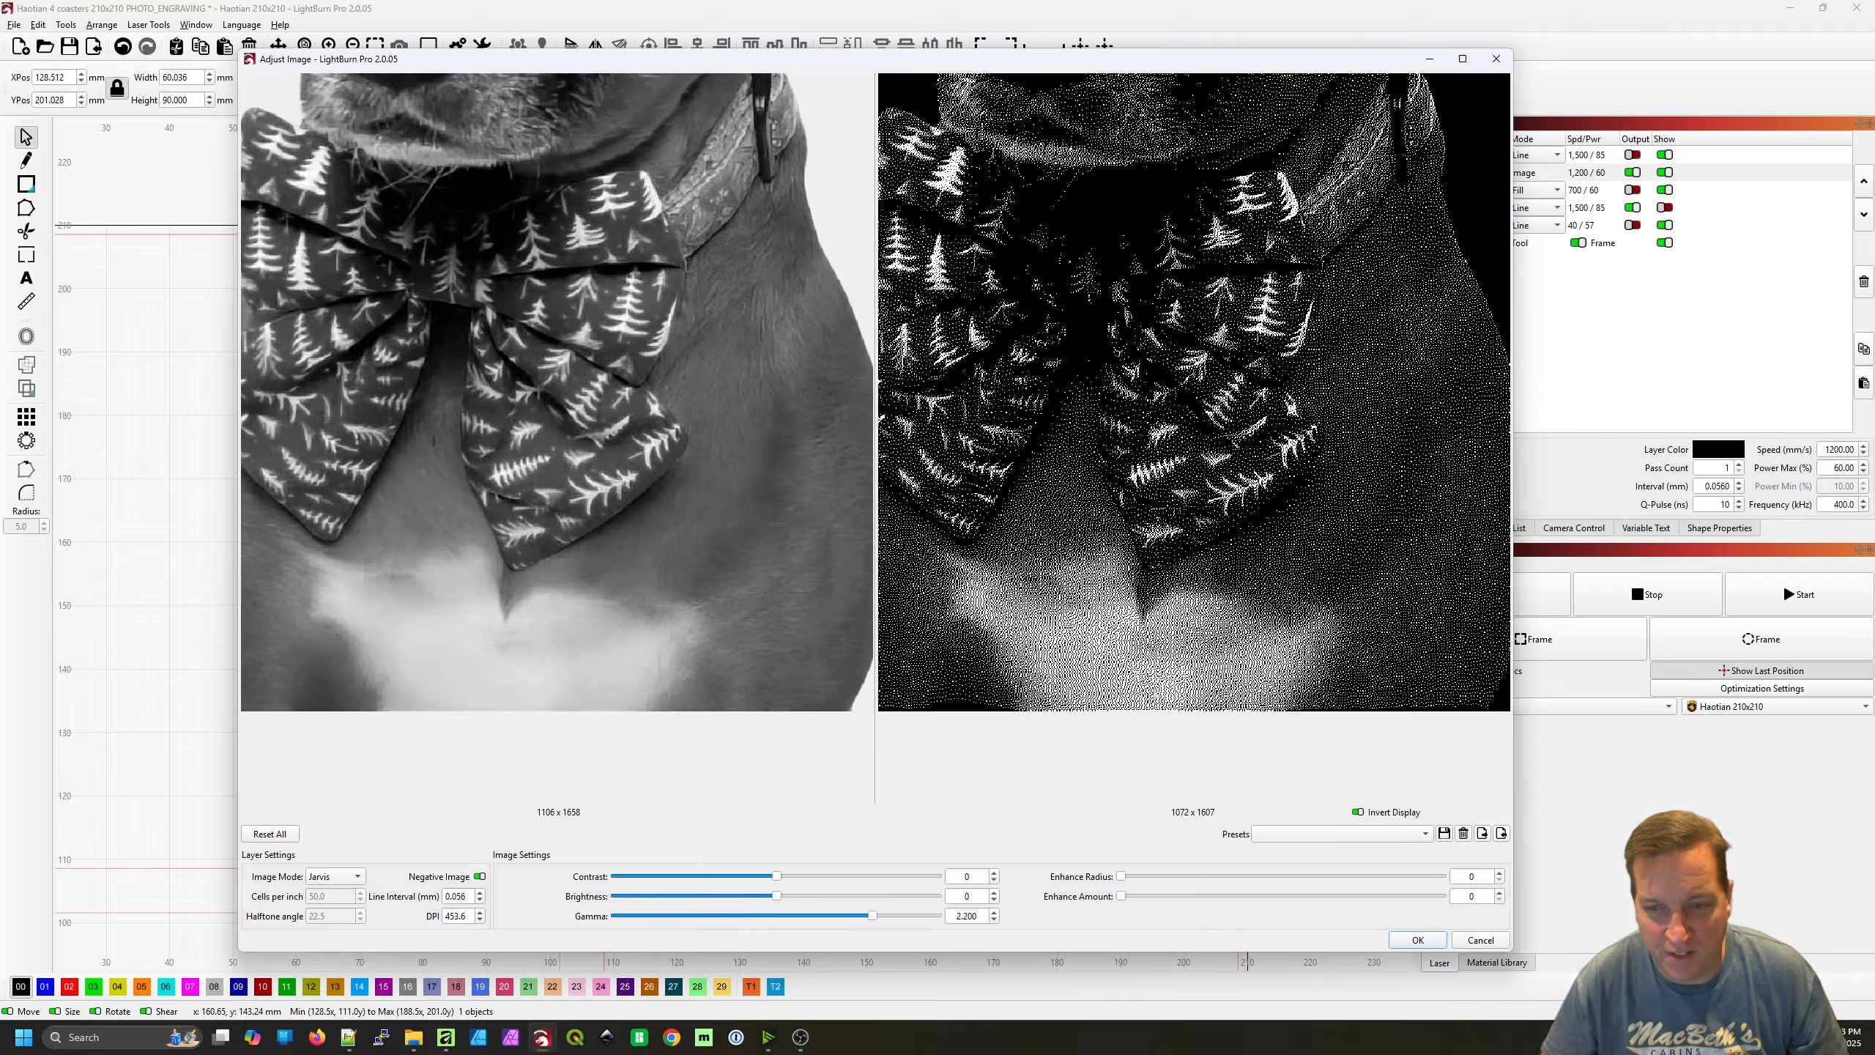
pyautogui.moveTo(1248, 662); pyautogui.dragTo(1239, 656)
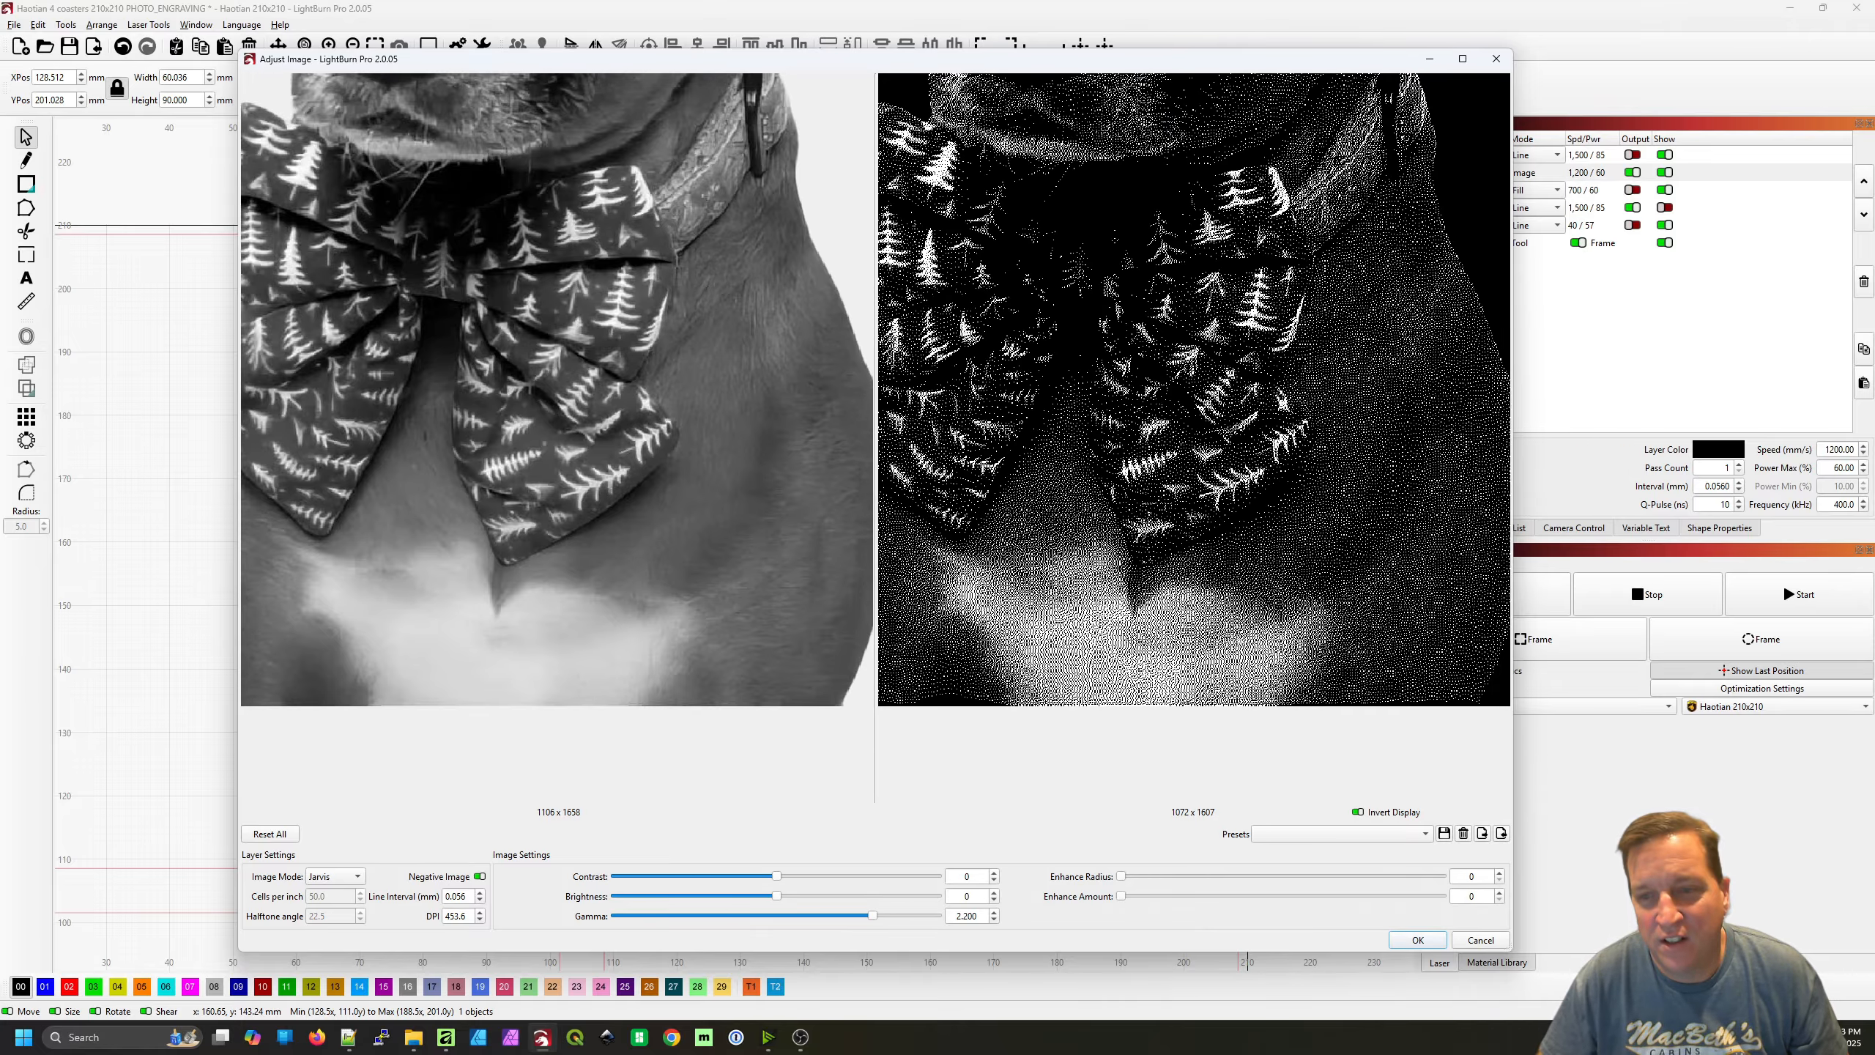
pyautogui.scroll(2, 1340, 669)
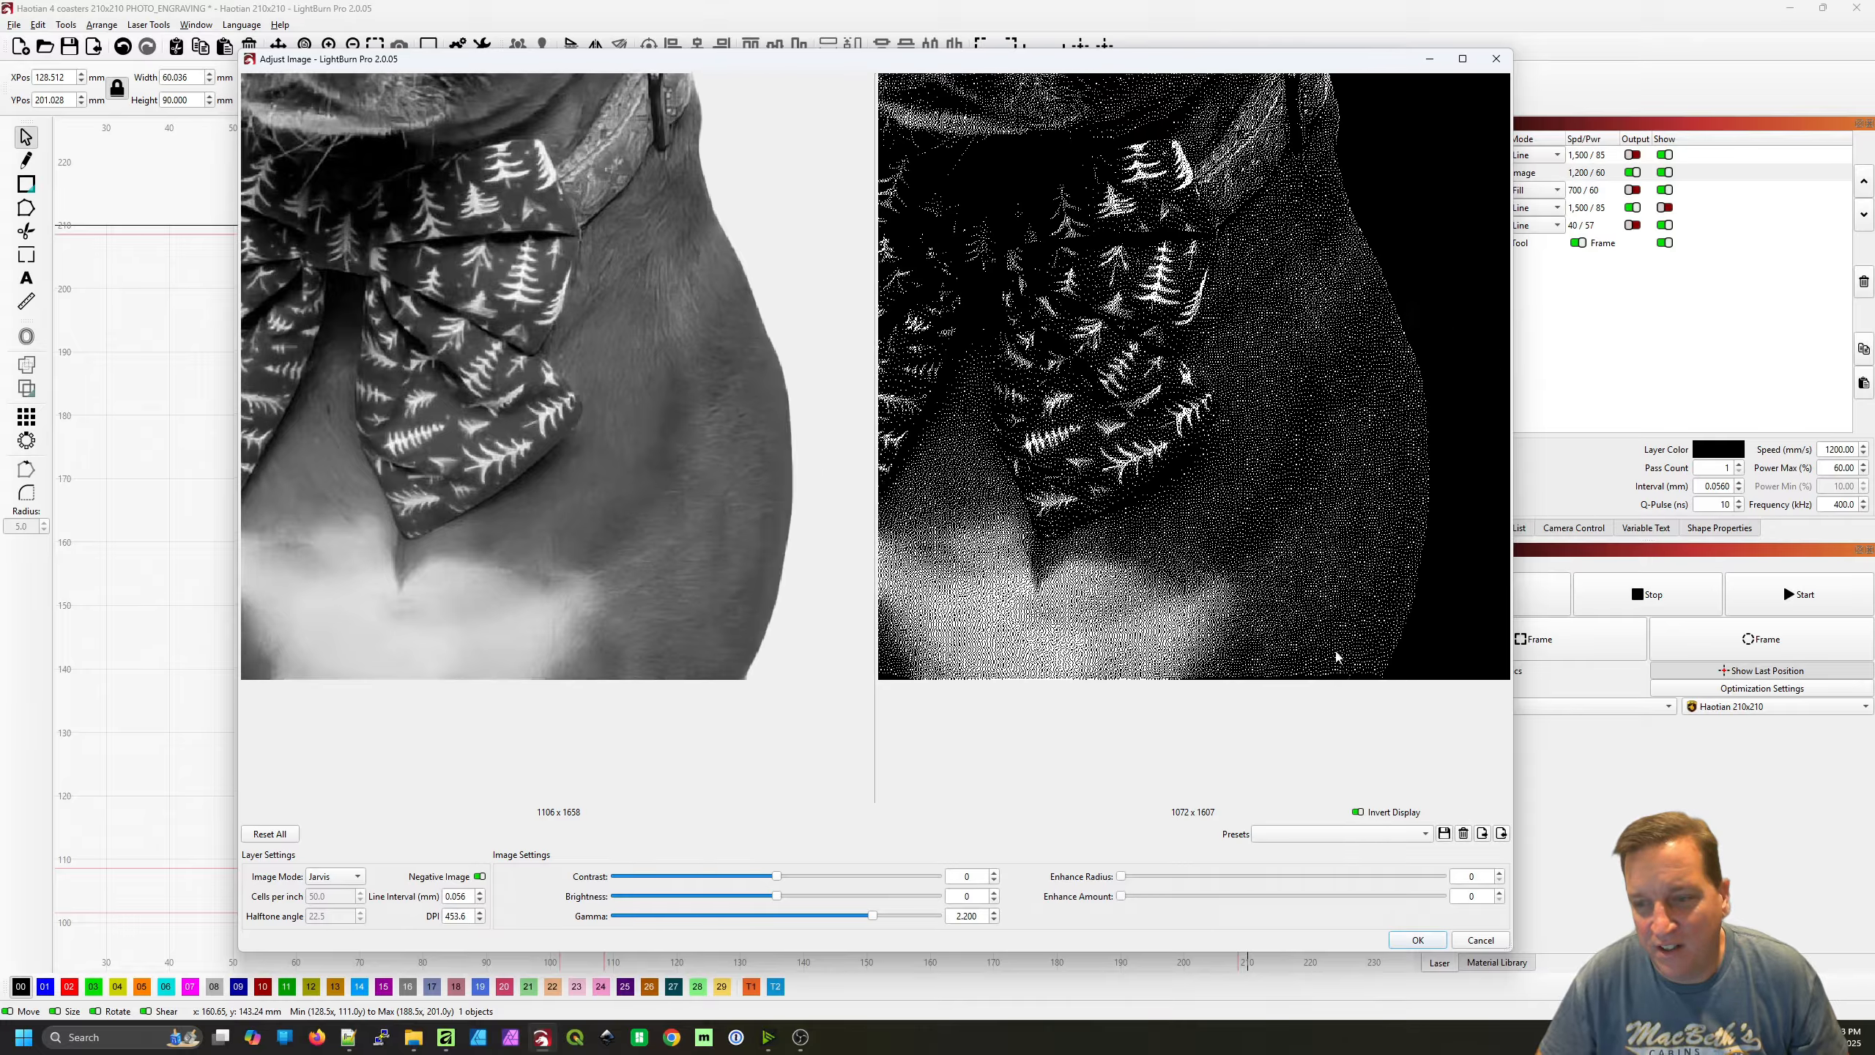
pyautogui.scroll(2, 1337, 660)
pyautogui.scroll(-2, 1303, 584)
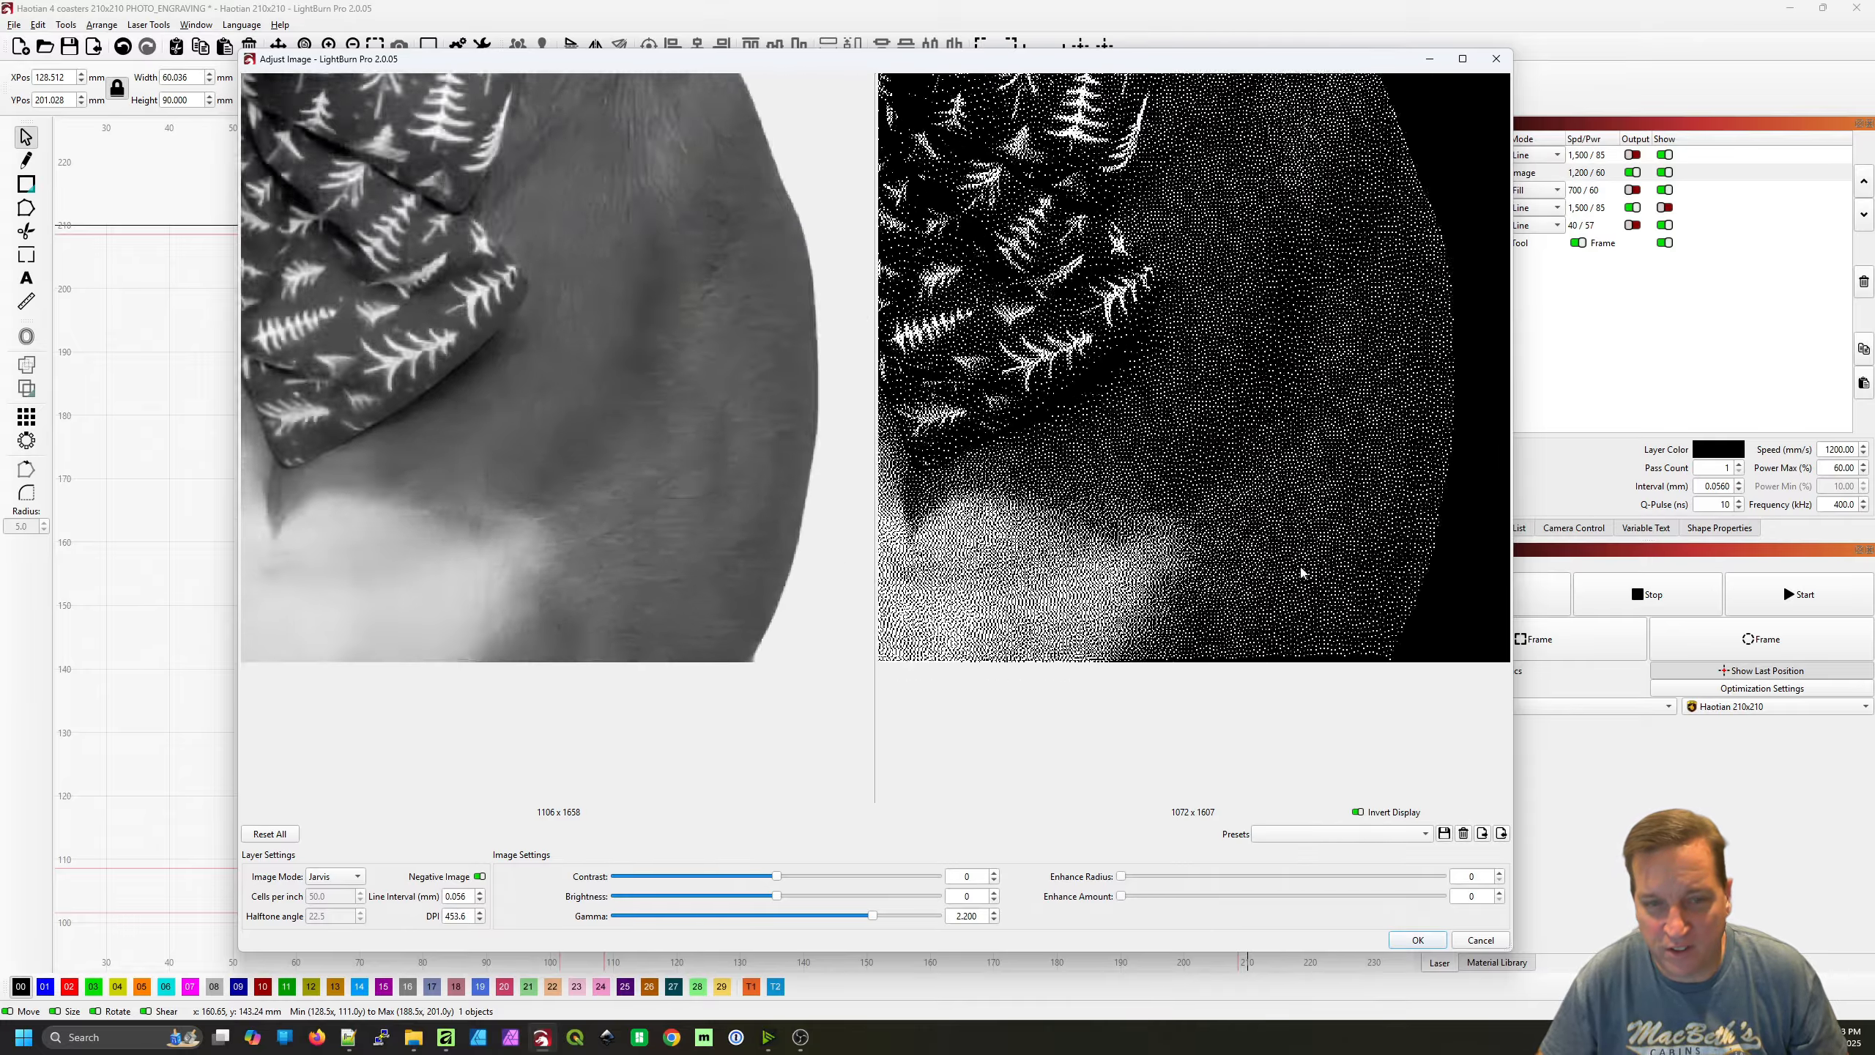
pyautogui.scroll(-4, 1249, 593)
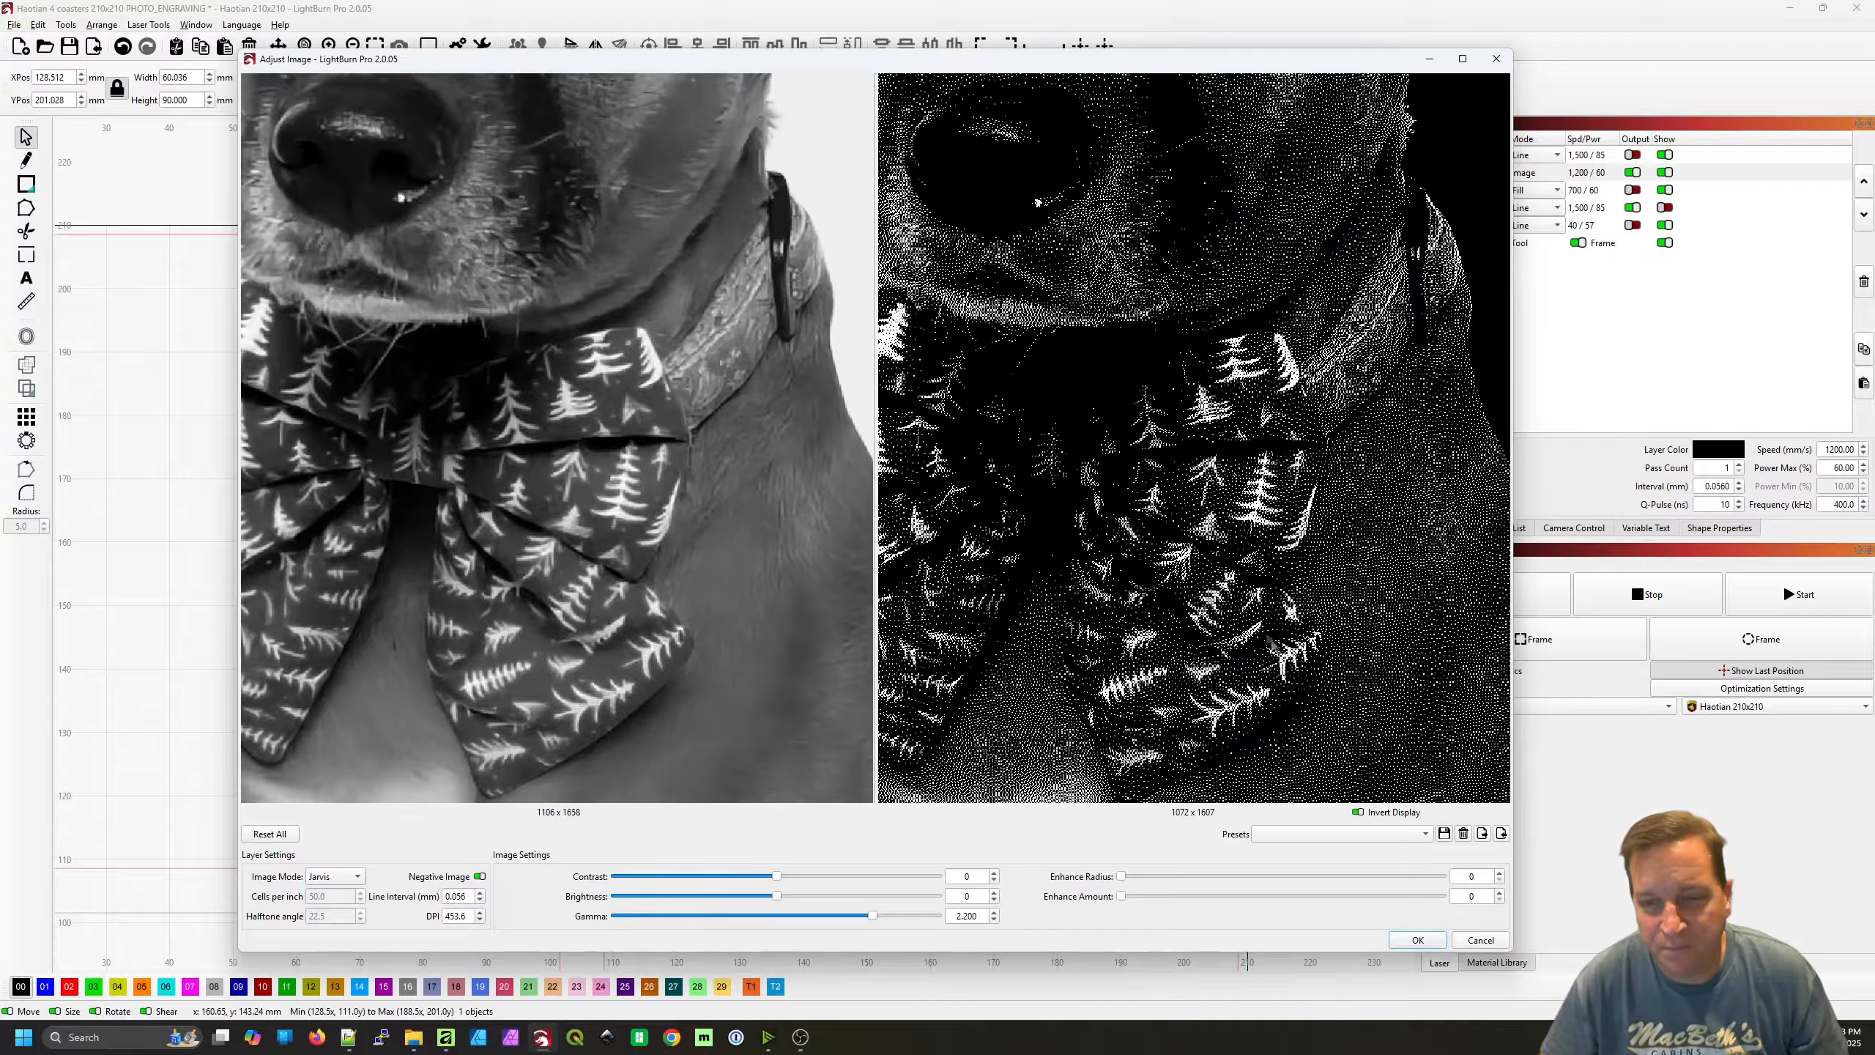
pyautogui.scroll(-1, 925, 378)
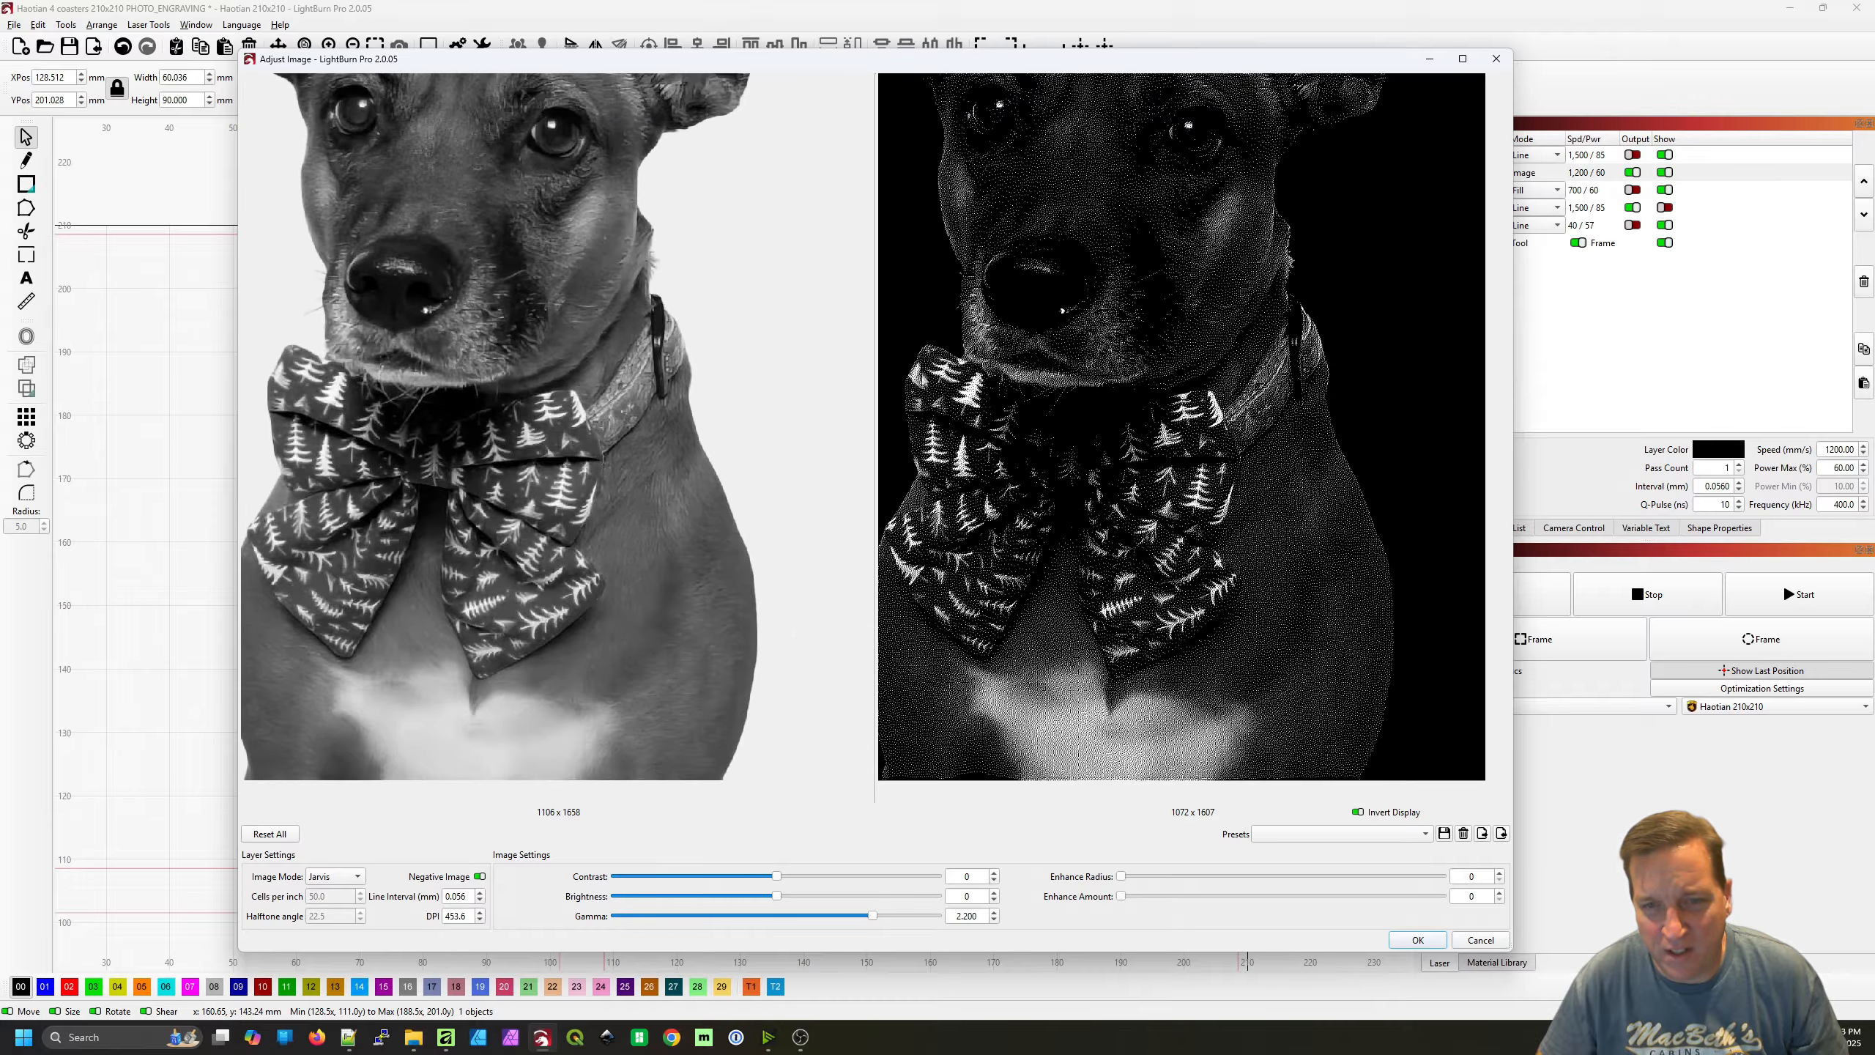
# Compare a gamma of 1.550 with 2.200 around the dog's nose and eyes, returning the gamma to 2.200
pyautogui.moveTo(1229, 356); pyautogui.dragTo(1242, 600)
pyautogui.scroll(5, 1166, 576)
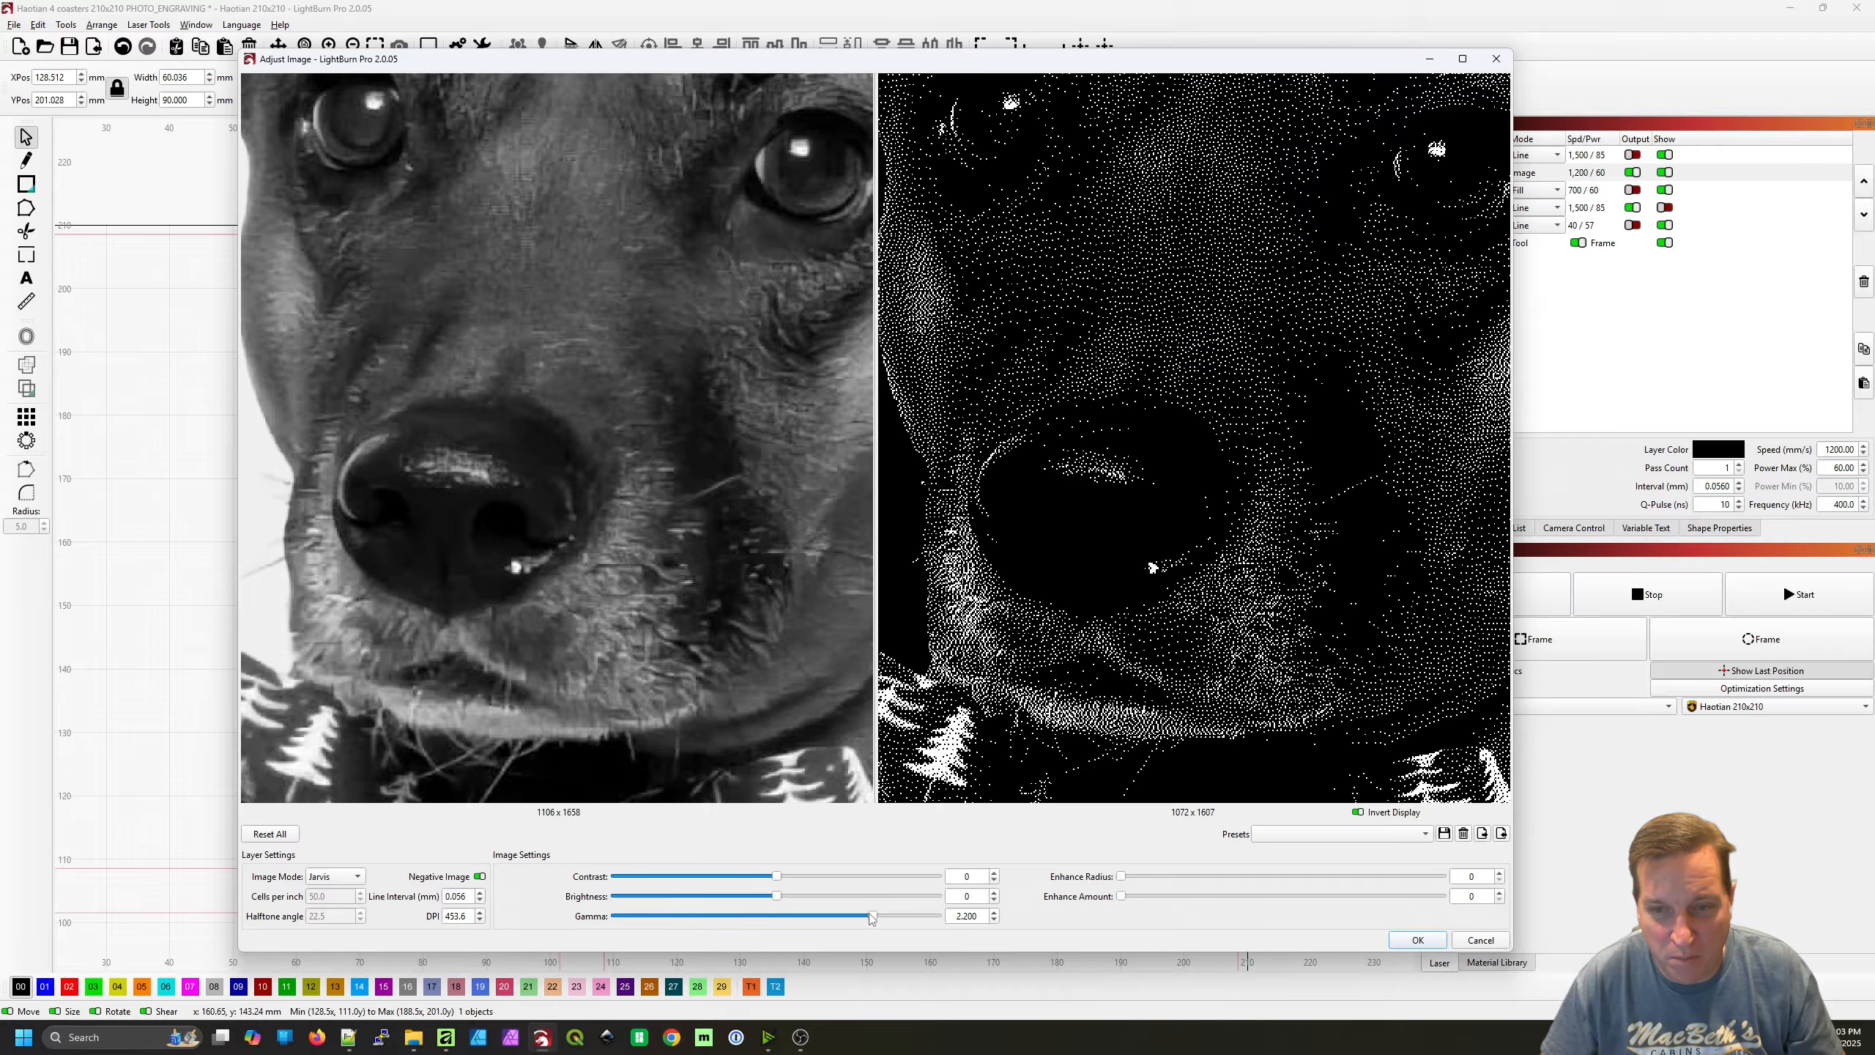
pyautogui.moveTo(871, 917); pyautogui.dragTo(822, 917)
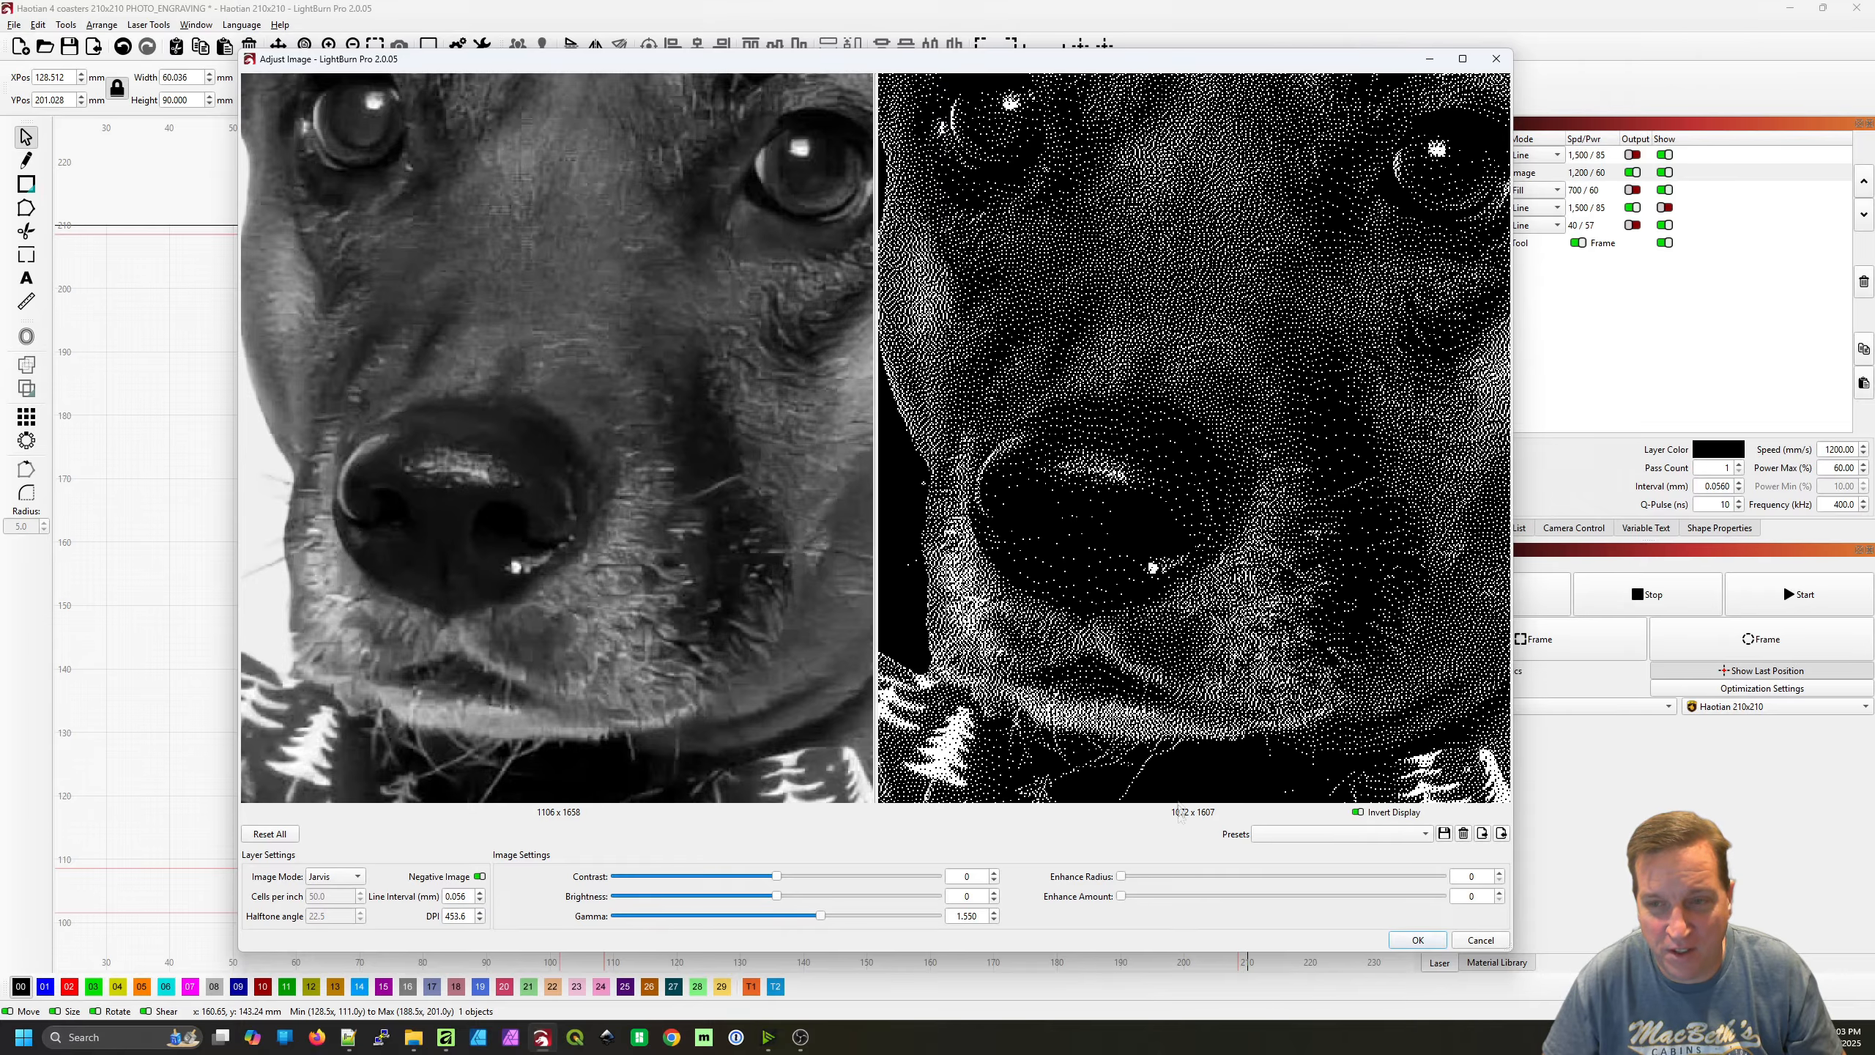
pyautogui.moveTo(824, 918); pyautogui.dragTo(873, 920)
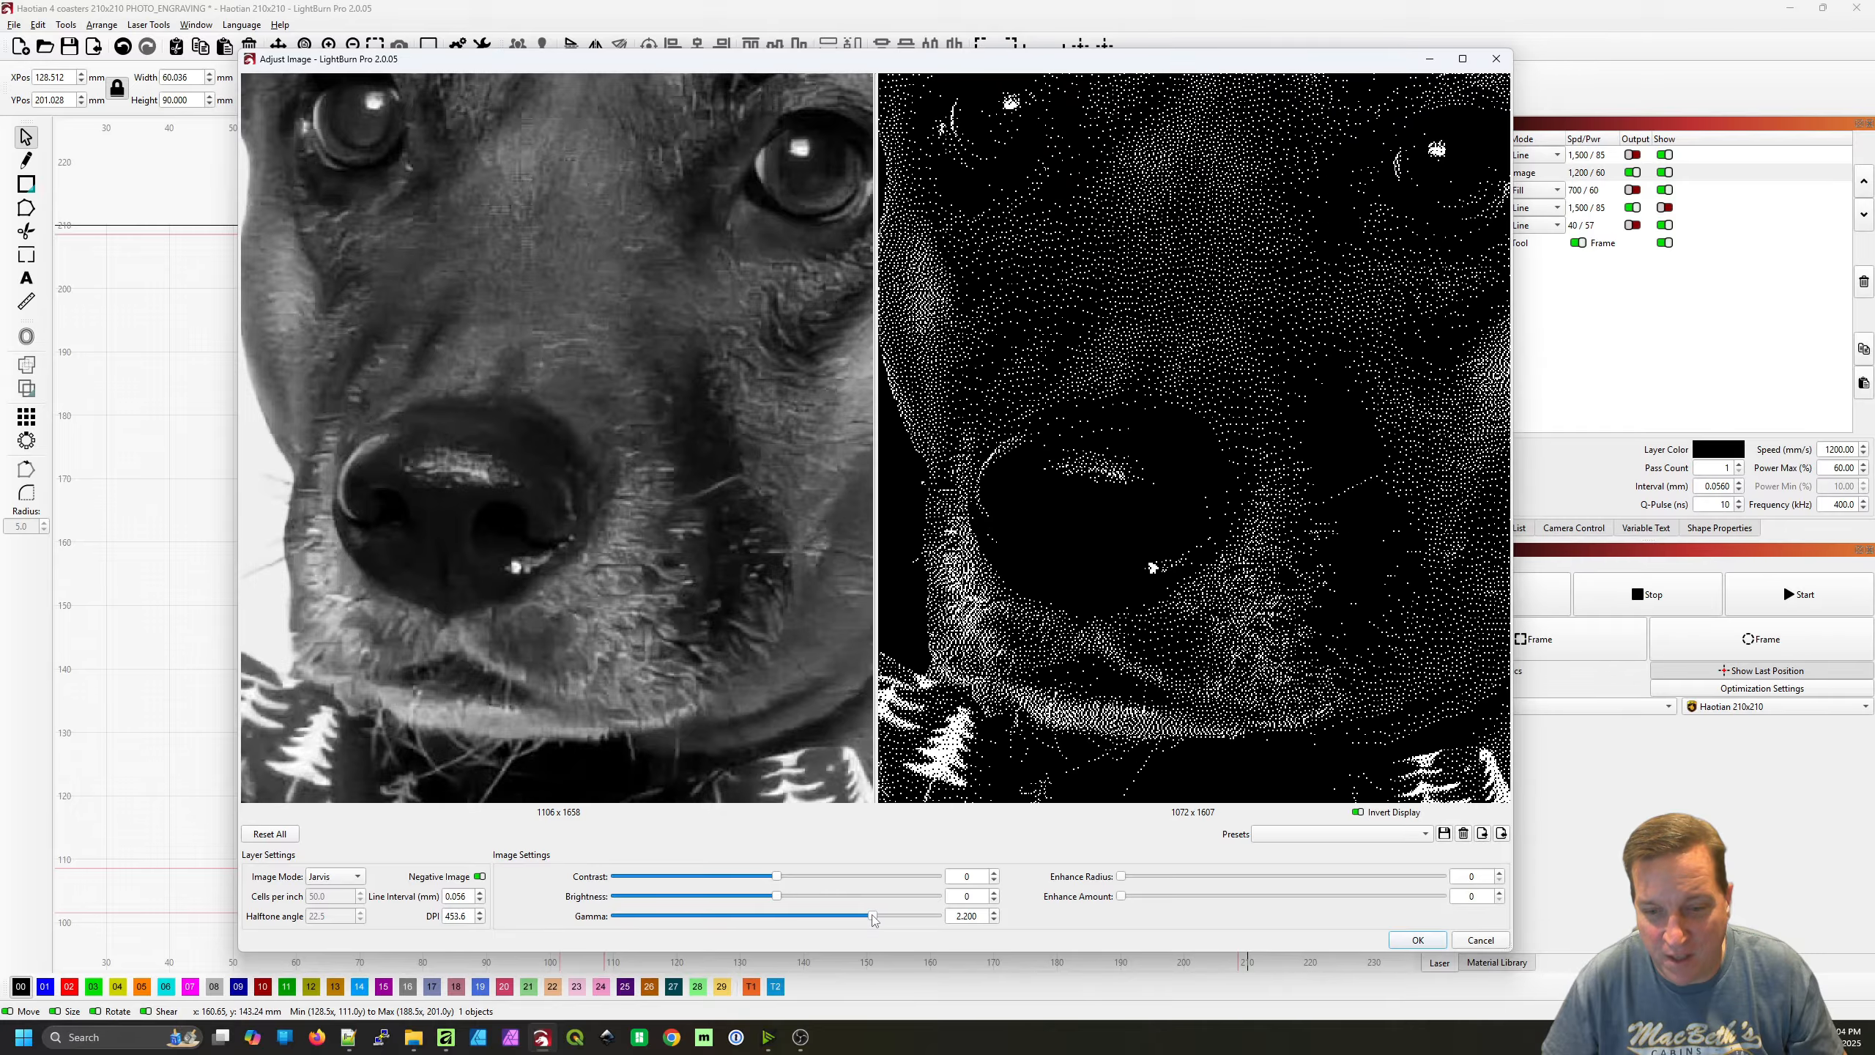
# Examine the dithering on the dog's face and forehead and along the edges of both ears
pyautogui.scroll(-3, 1186, 674)
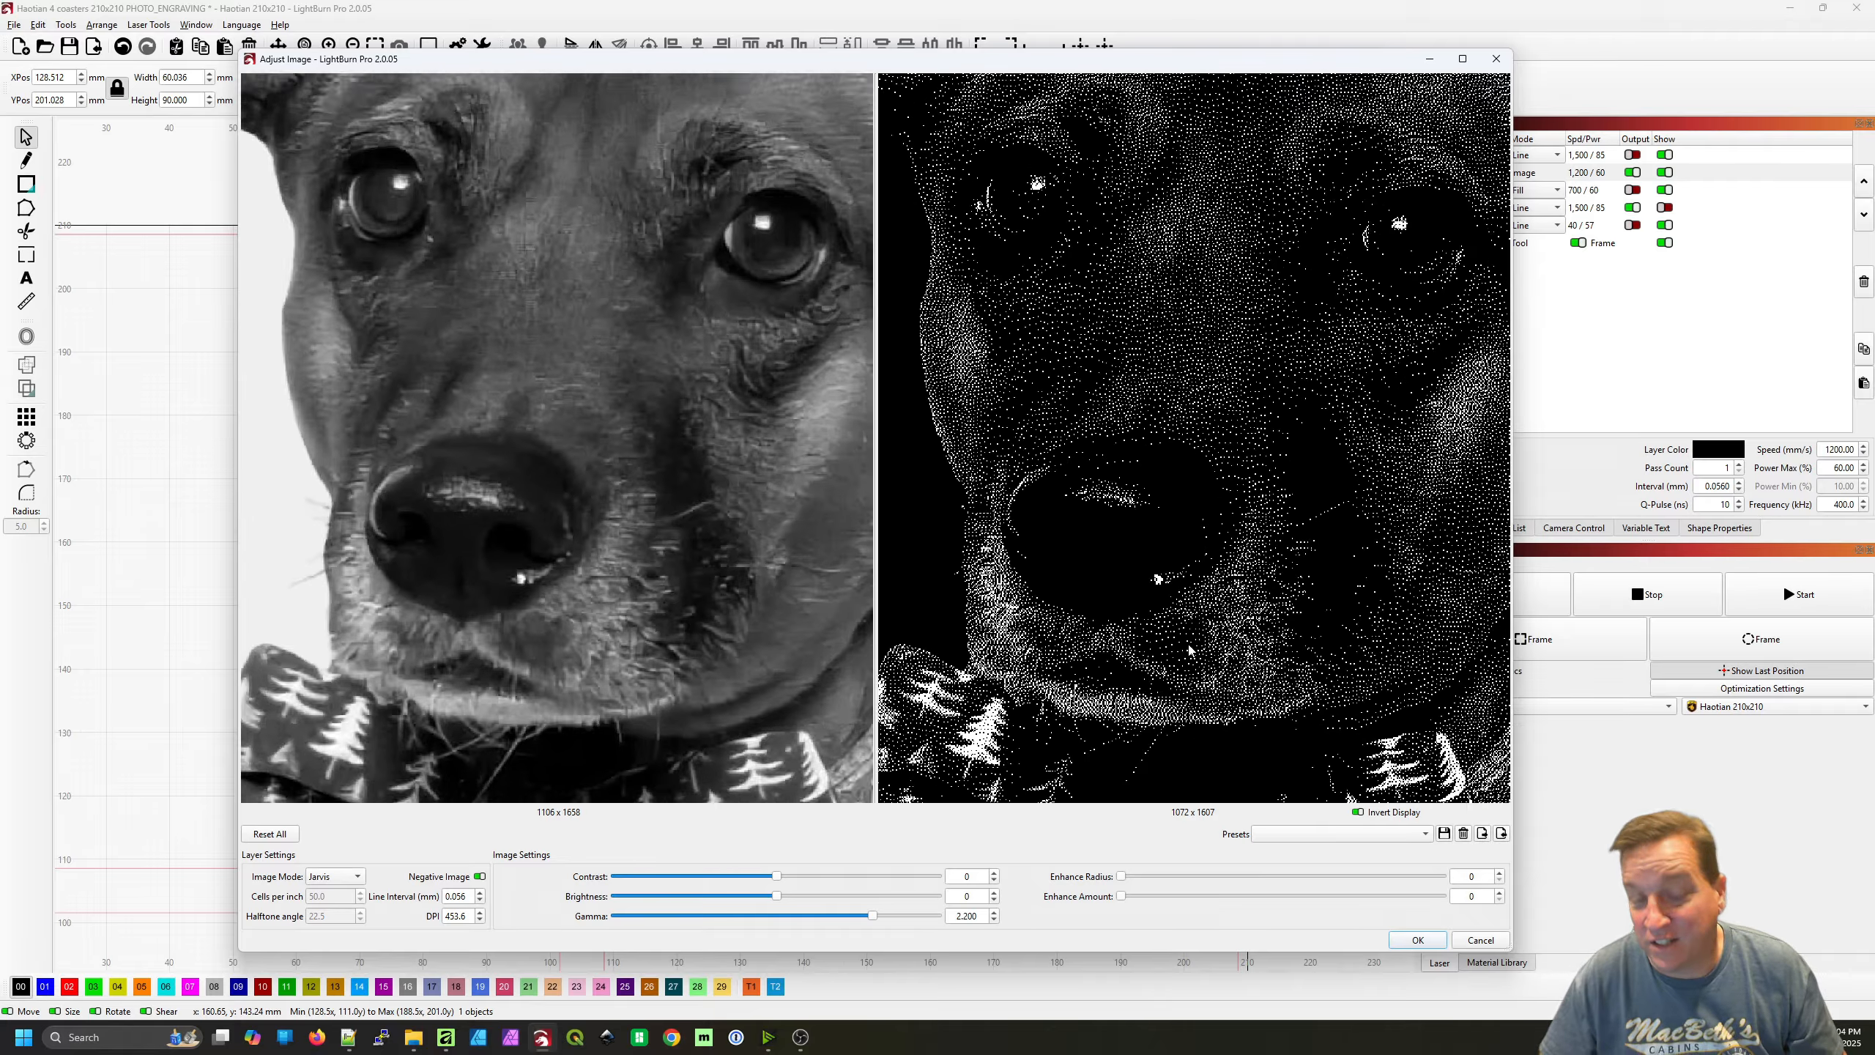
pyautogui.scroll(-4, 1174, 596)
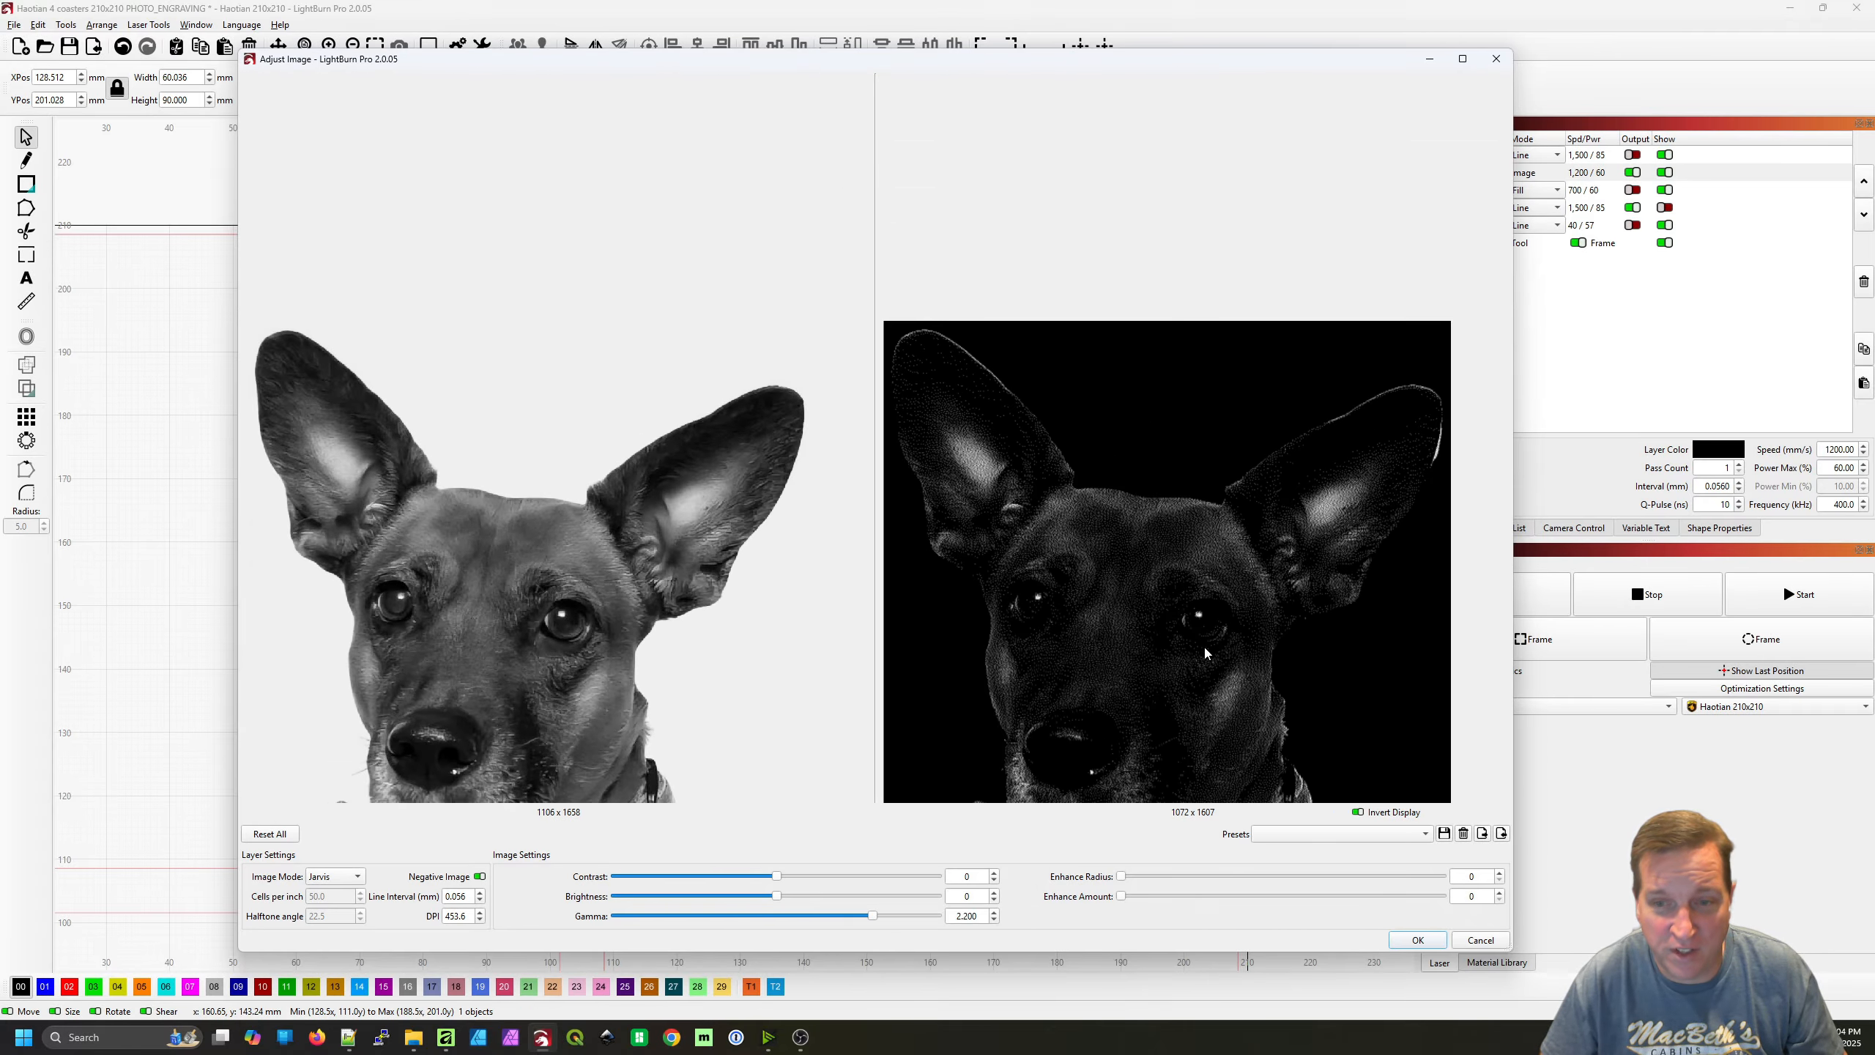
pyautogui.scroll(4, 1103, 535)
pyautogui.scroll(-1, 1205, 549)
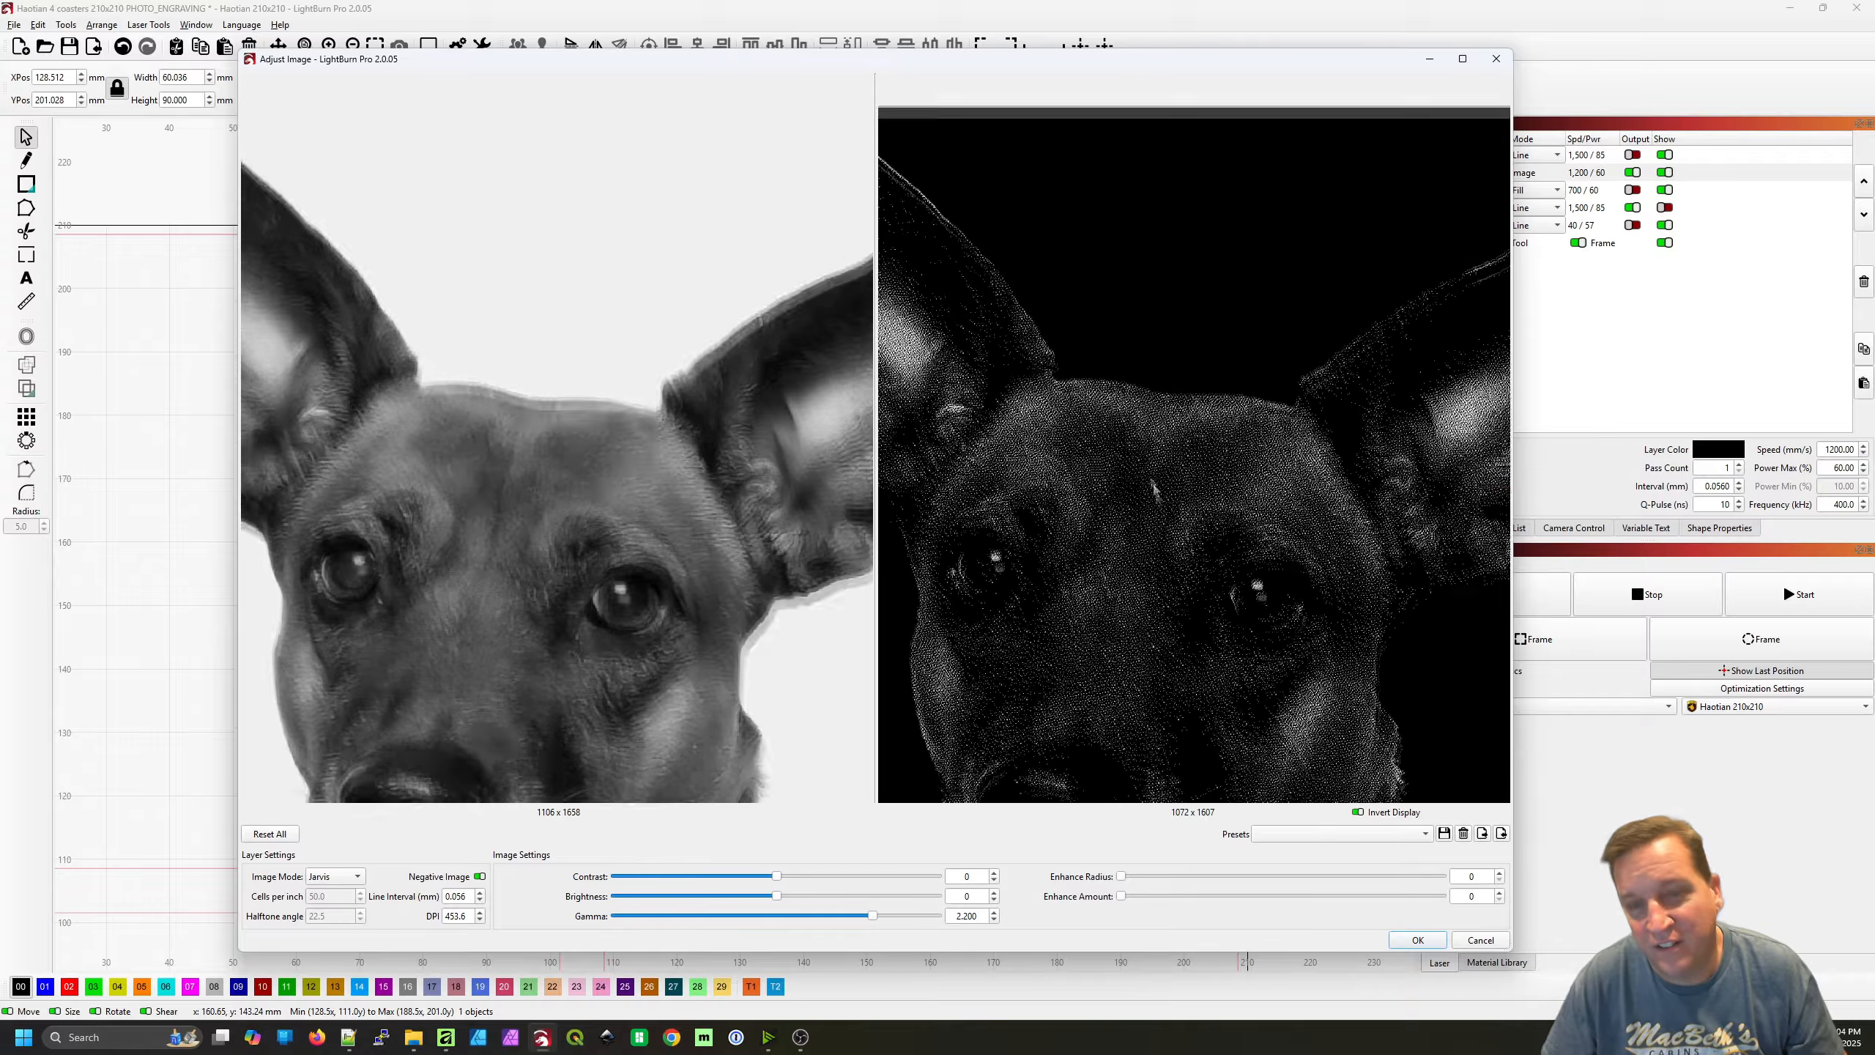
pyautogui.scroll(1, 1164, 542)
pyautogui.scroll(4, 1152, 517)
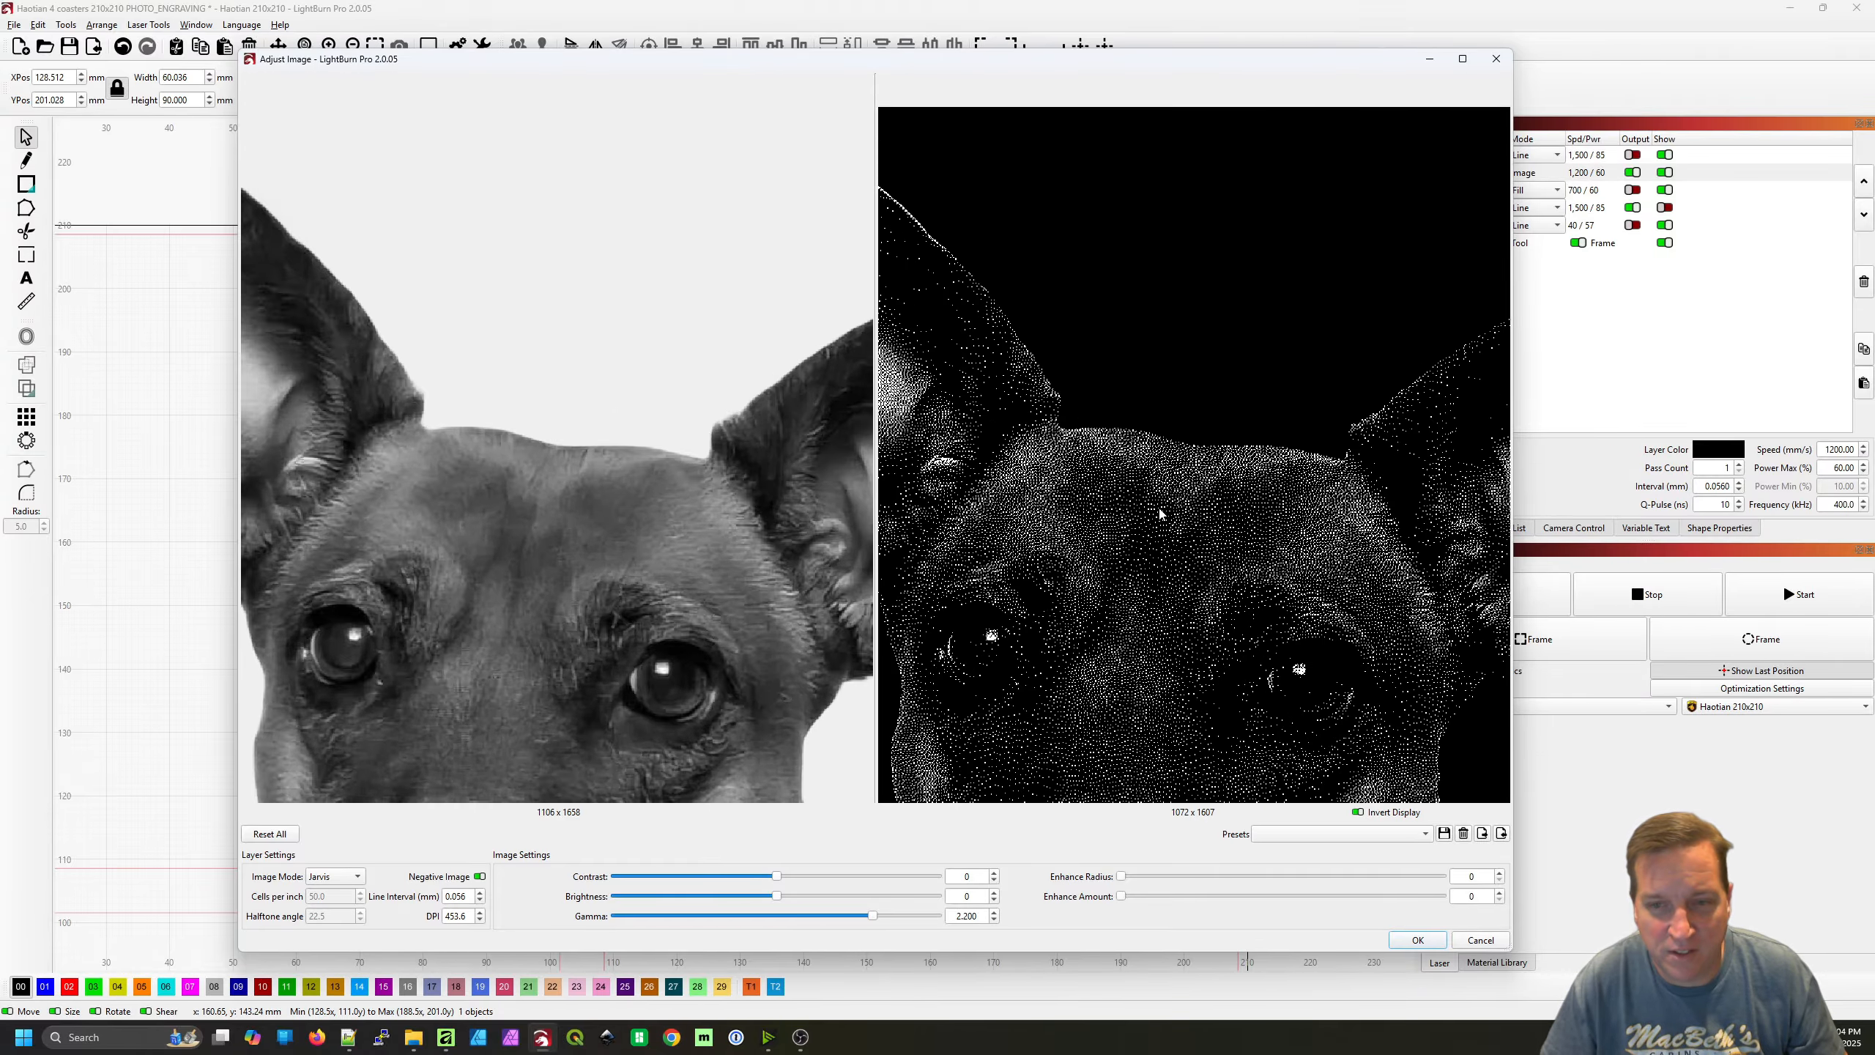
pyautogui.scroll(1, 1133, 428)
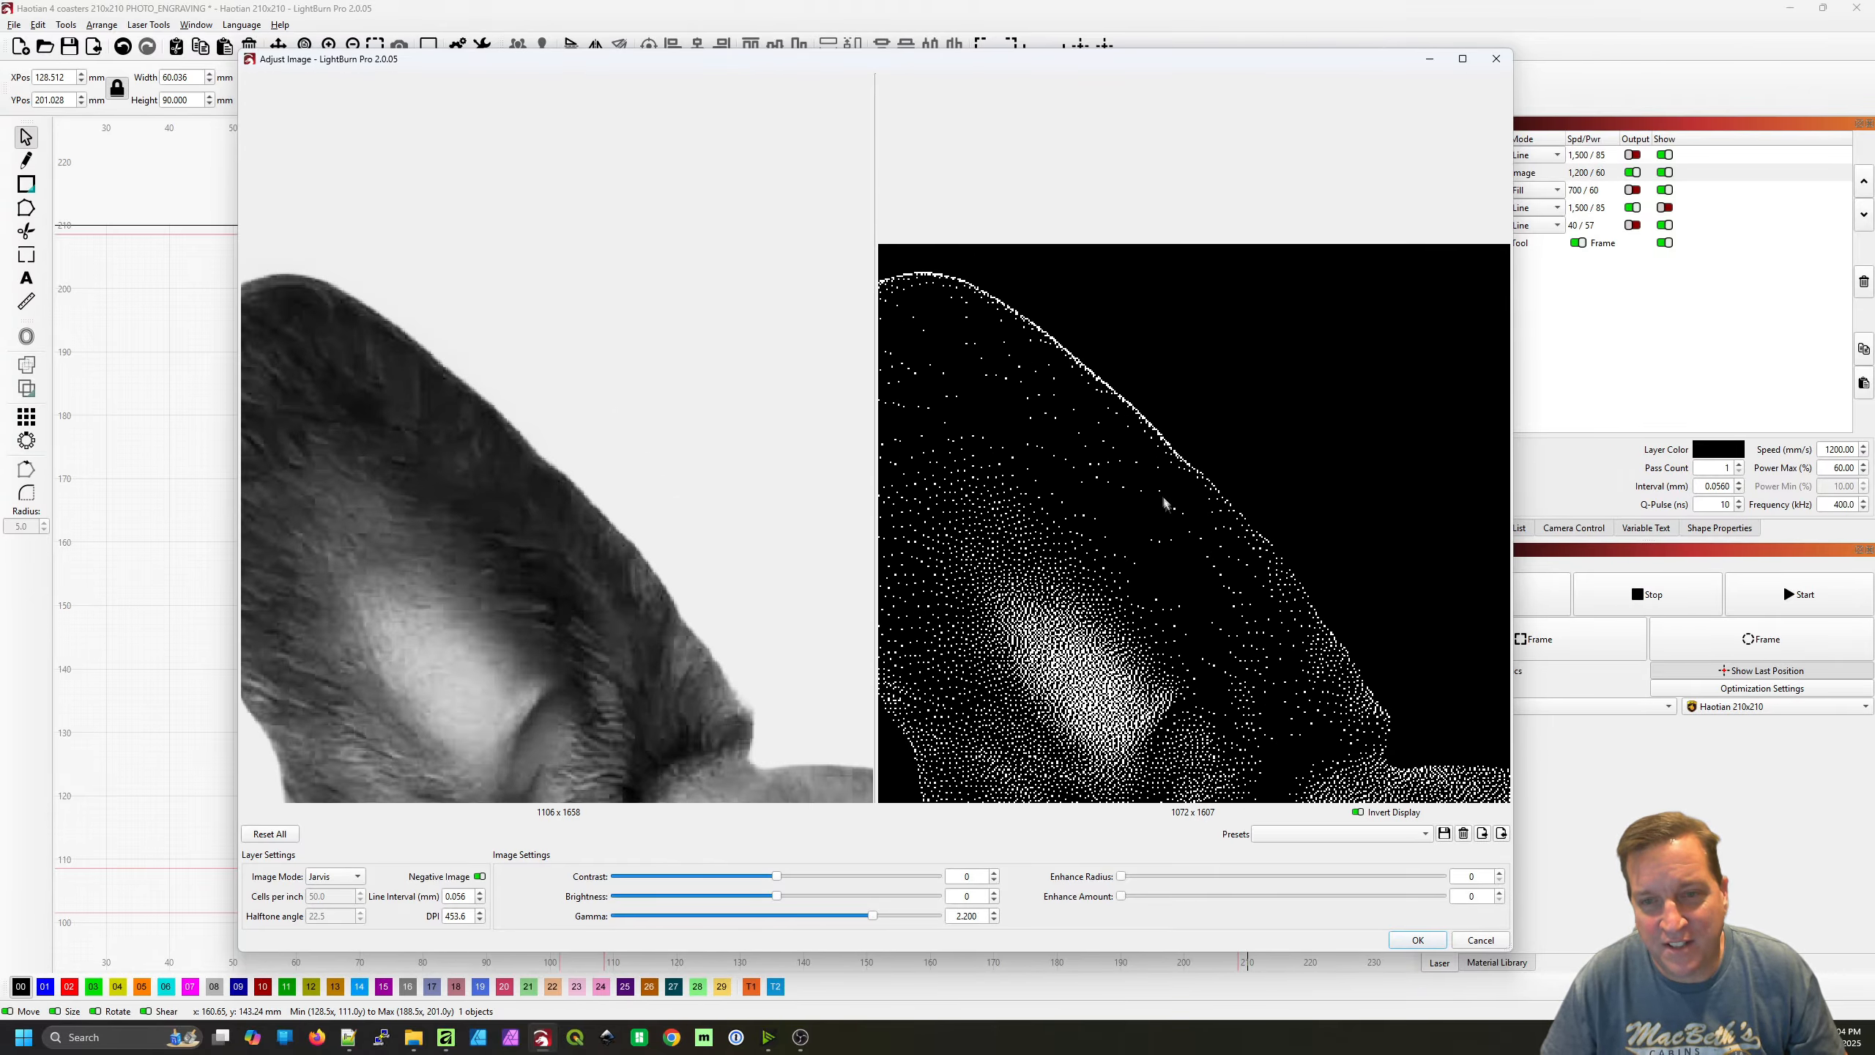
pyautogui.scroll(-1, 1167, 504)
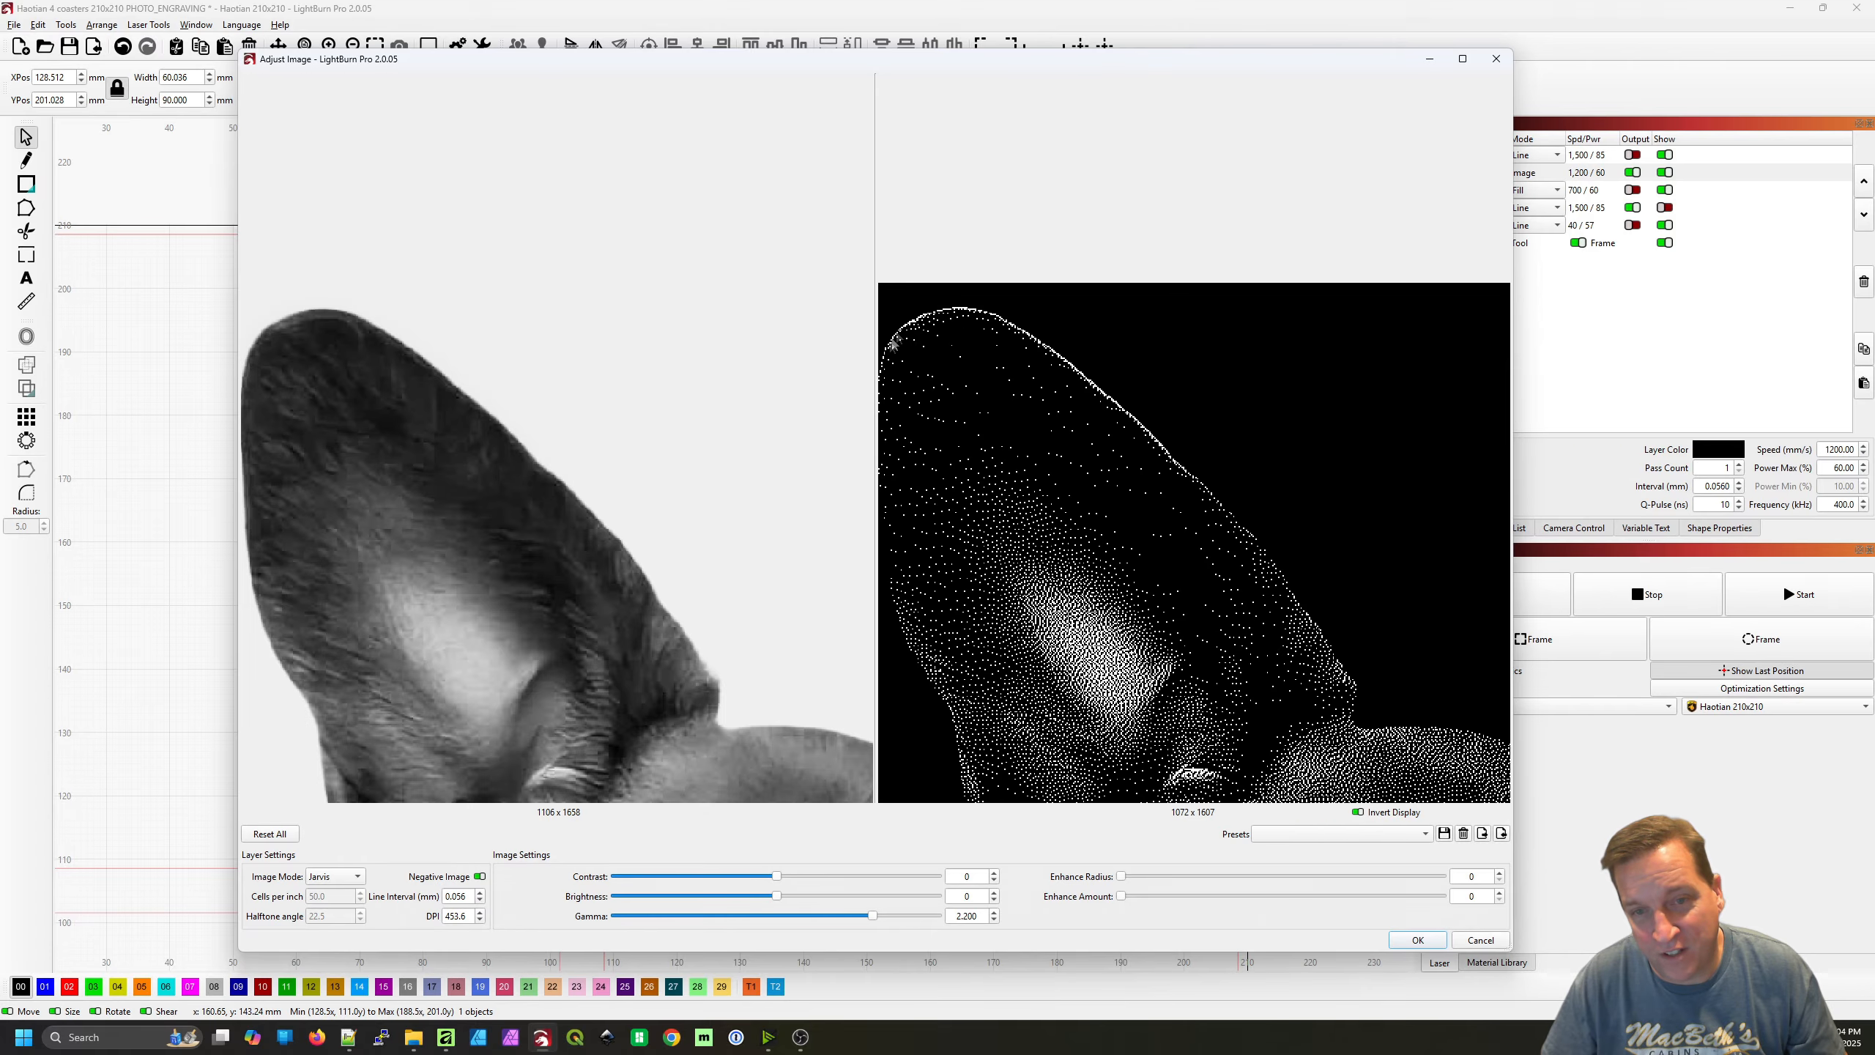
pyautogui.moveTo(1285, 636); pyautogui.dragTo(845, 523)
pyautogui.moveTo(1278, 584); pyautogui.dragTo(998, 550)
pyautogui.moveTo(1296, 540); pyautogui.dragTo(1084, 512)
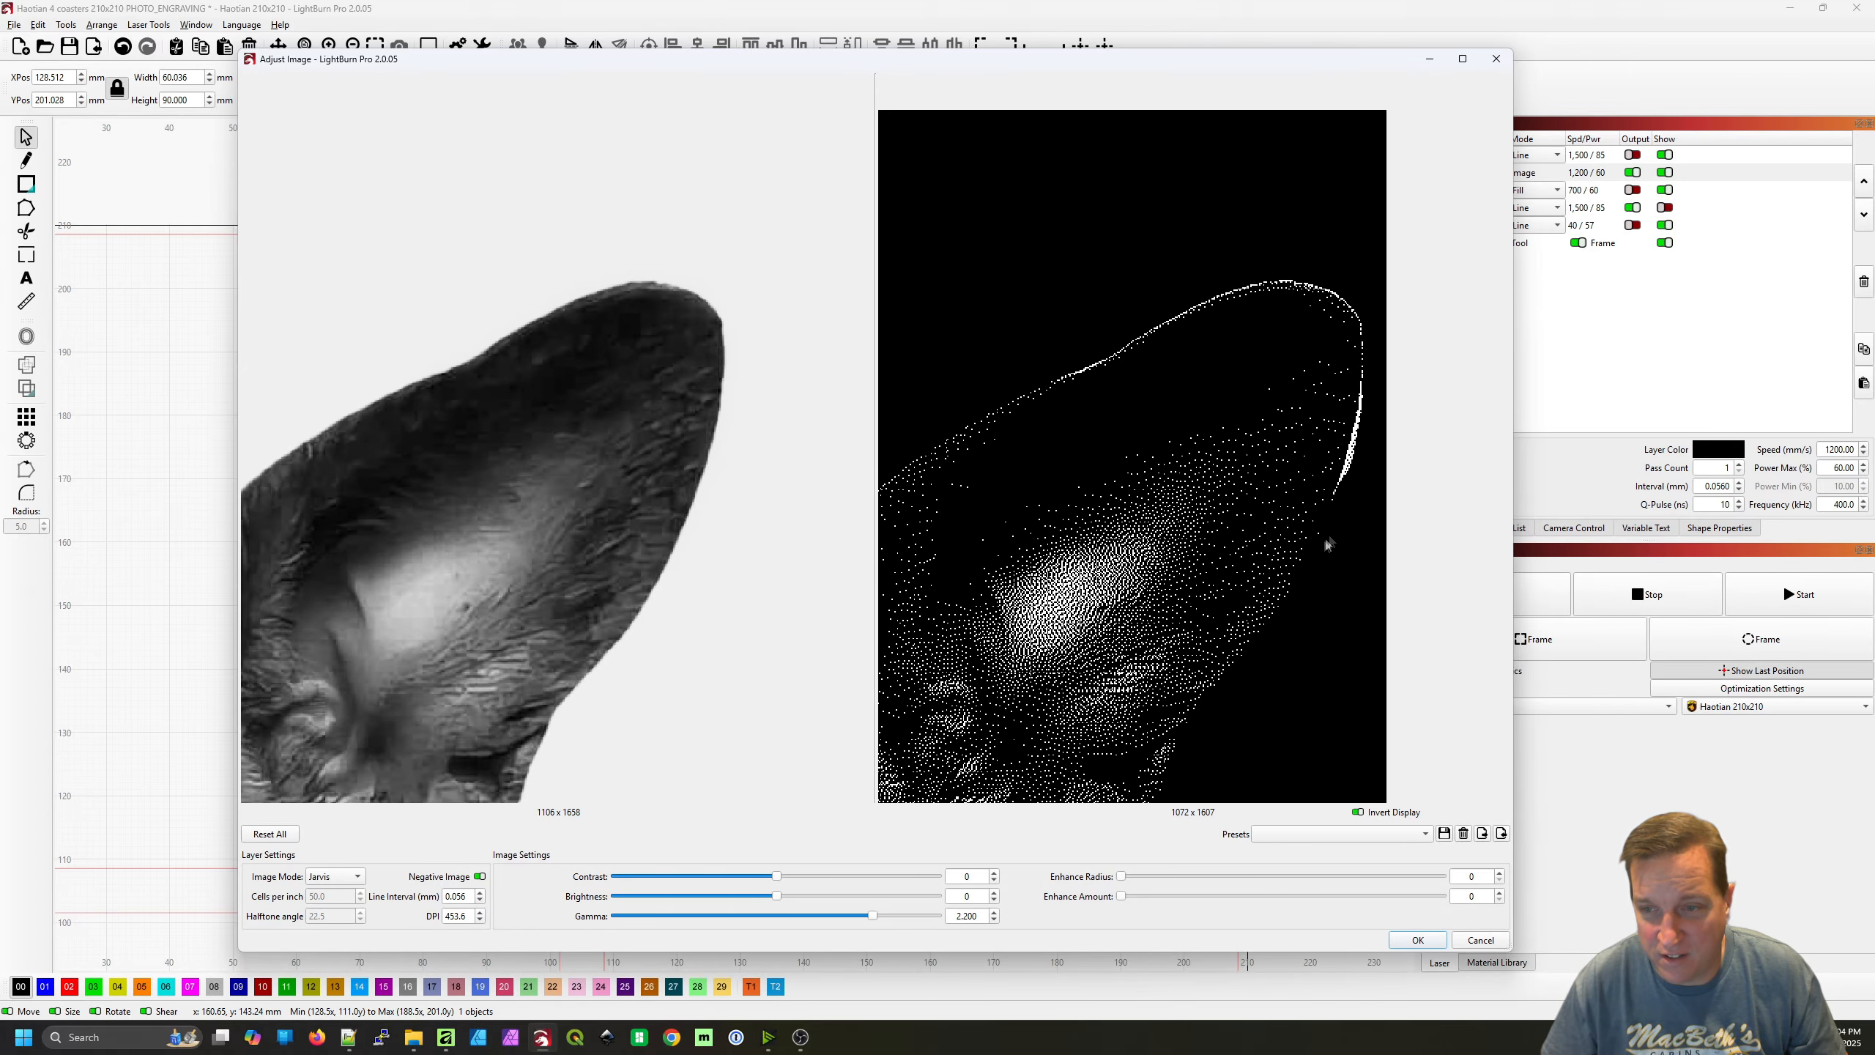
# Review the whole dog image in the preview and apply the image adjustments
pyautogui.scroll(-3, 1258, 632)
pyautogui.scroll(-4, 1318, 559)
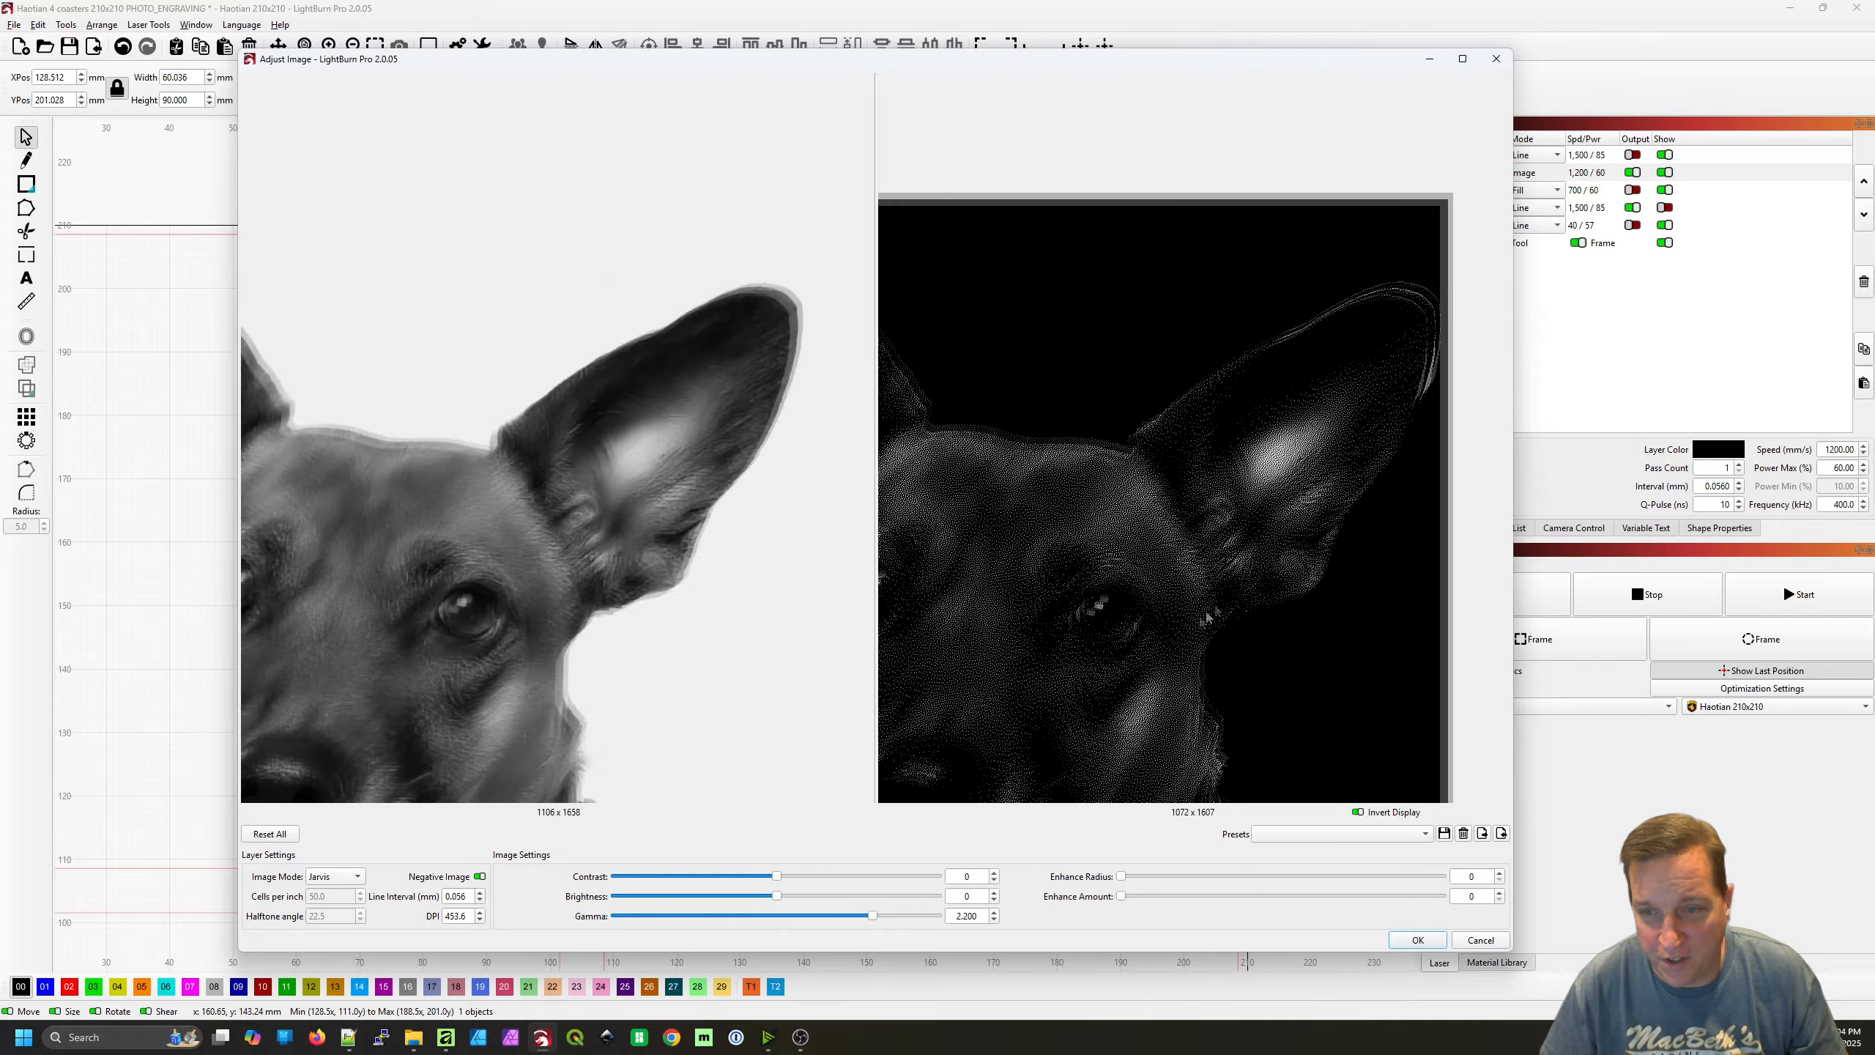
pyautogui.moveTo(1275, 643); pyautogui.dragTo(1261, 500)
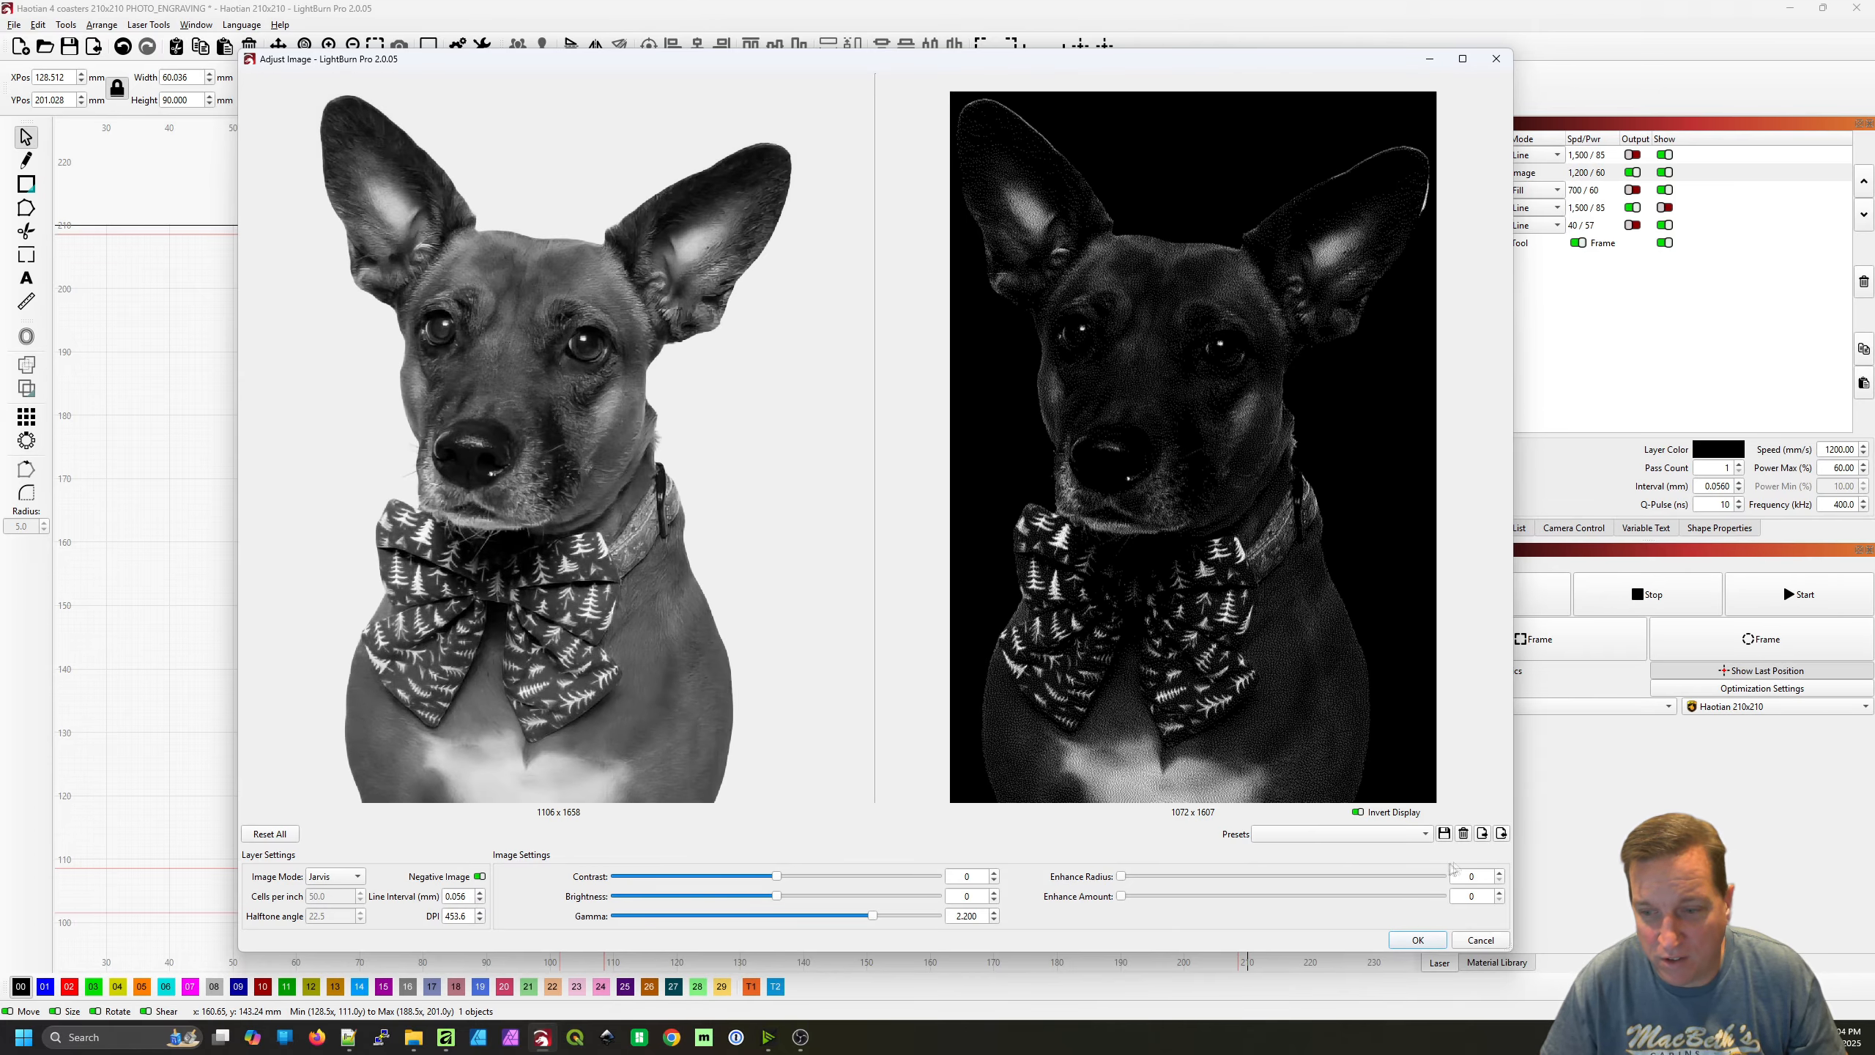
pyautogui.click(1413, 943)
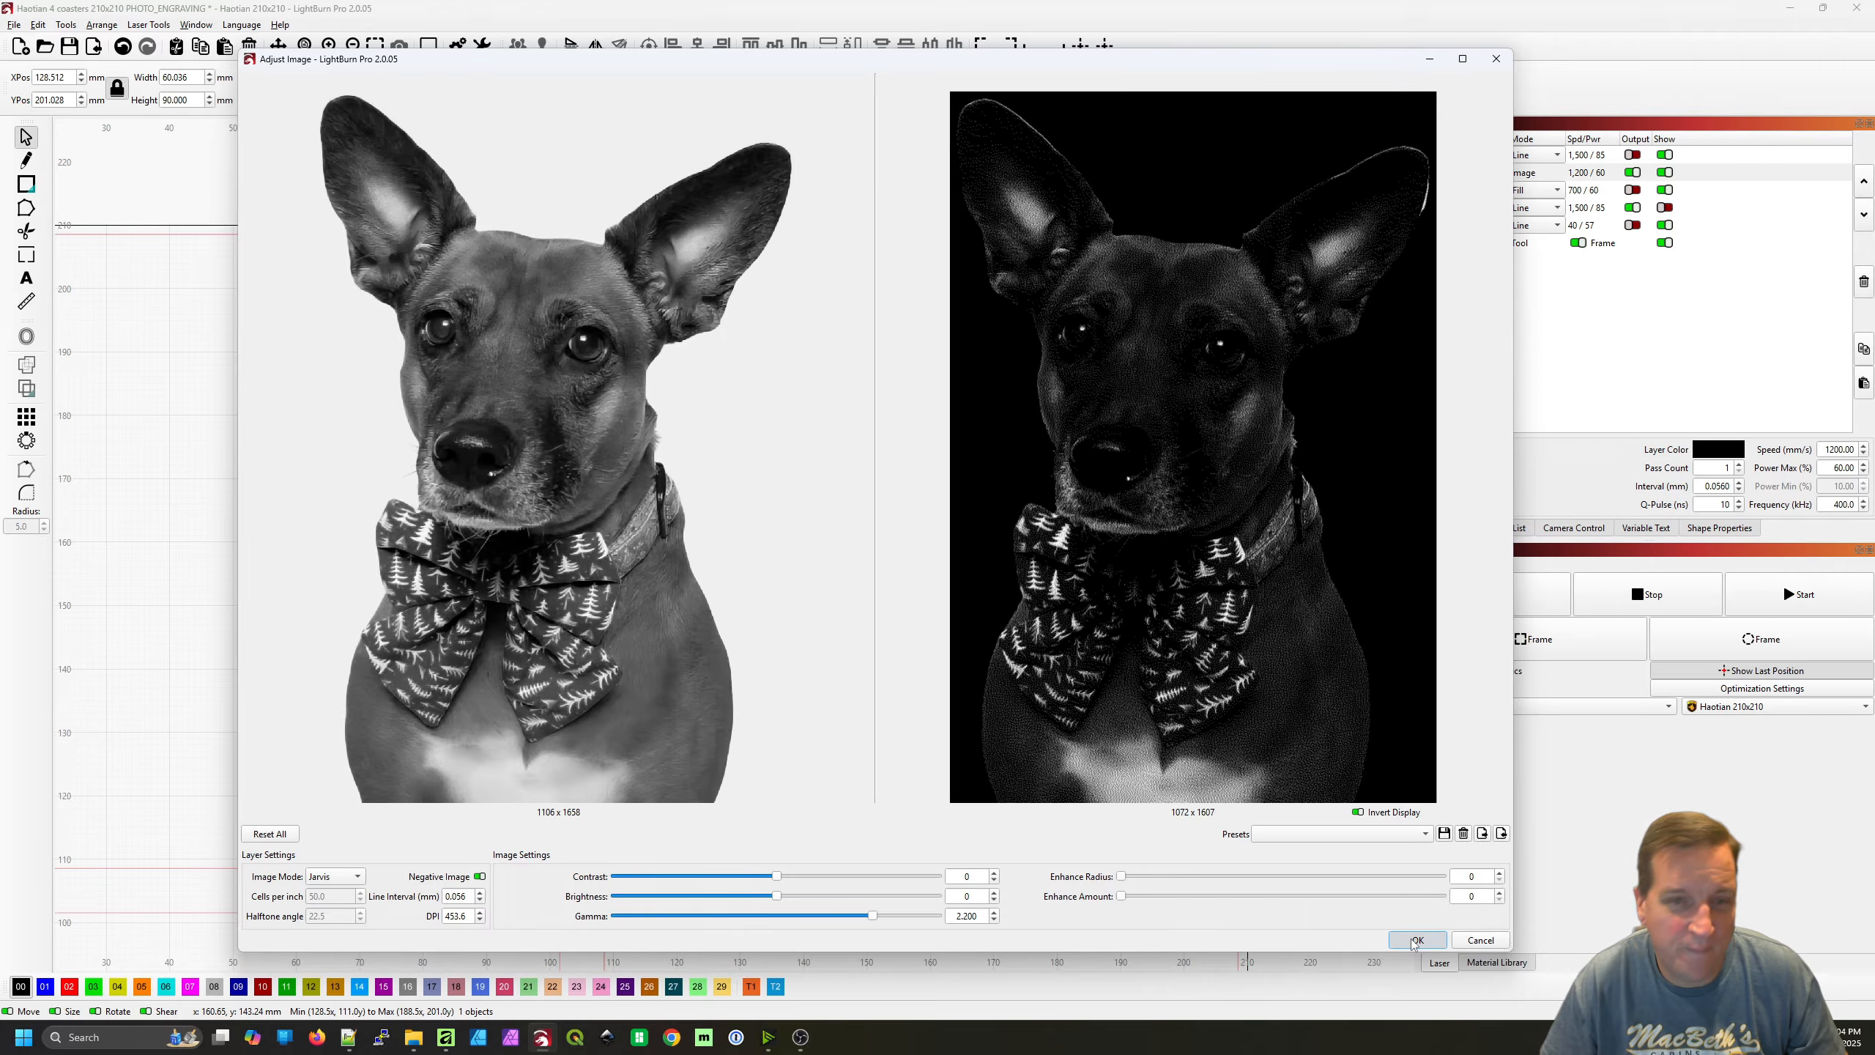
# Review the Normal Image layer's speed, maximum power, frequency, Q-pulse width, line interval and DPI in its cut settings
pyautogui.scroll(-2, 1145, 735)
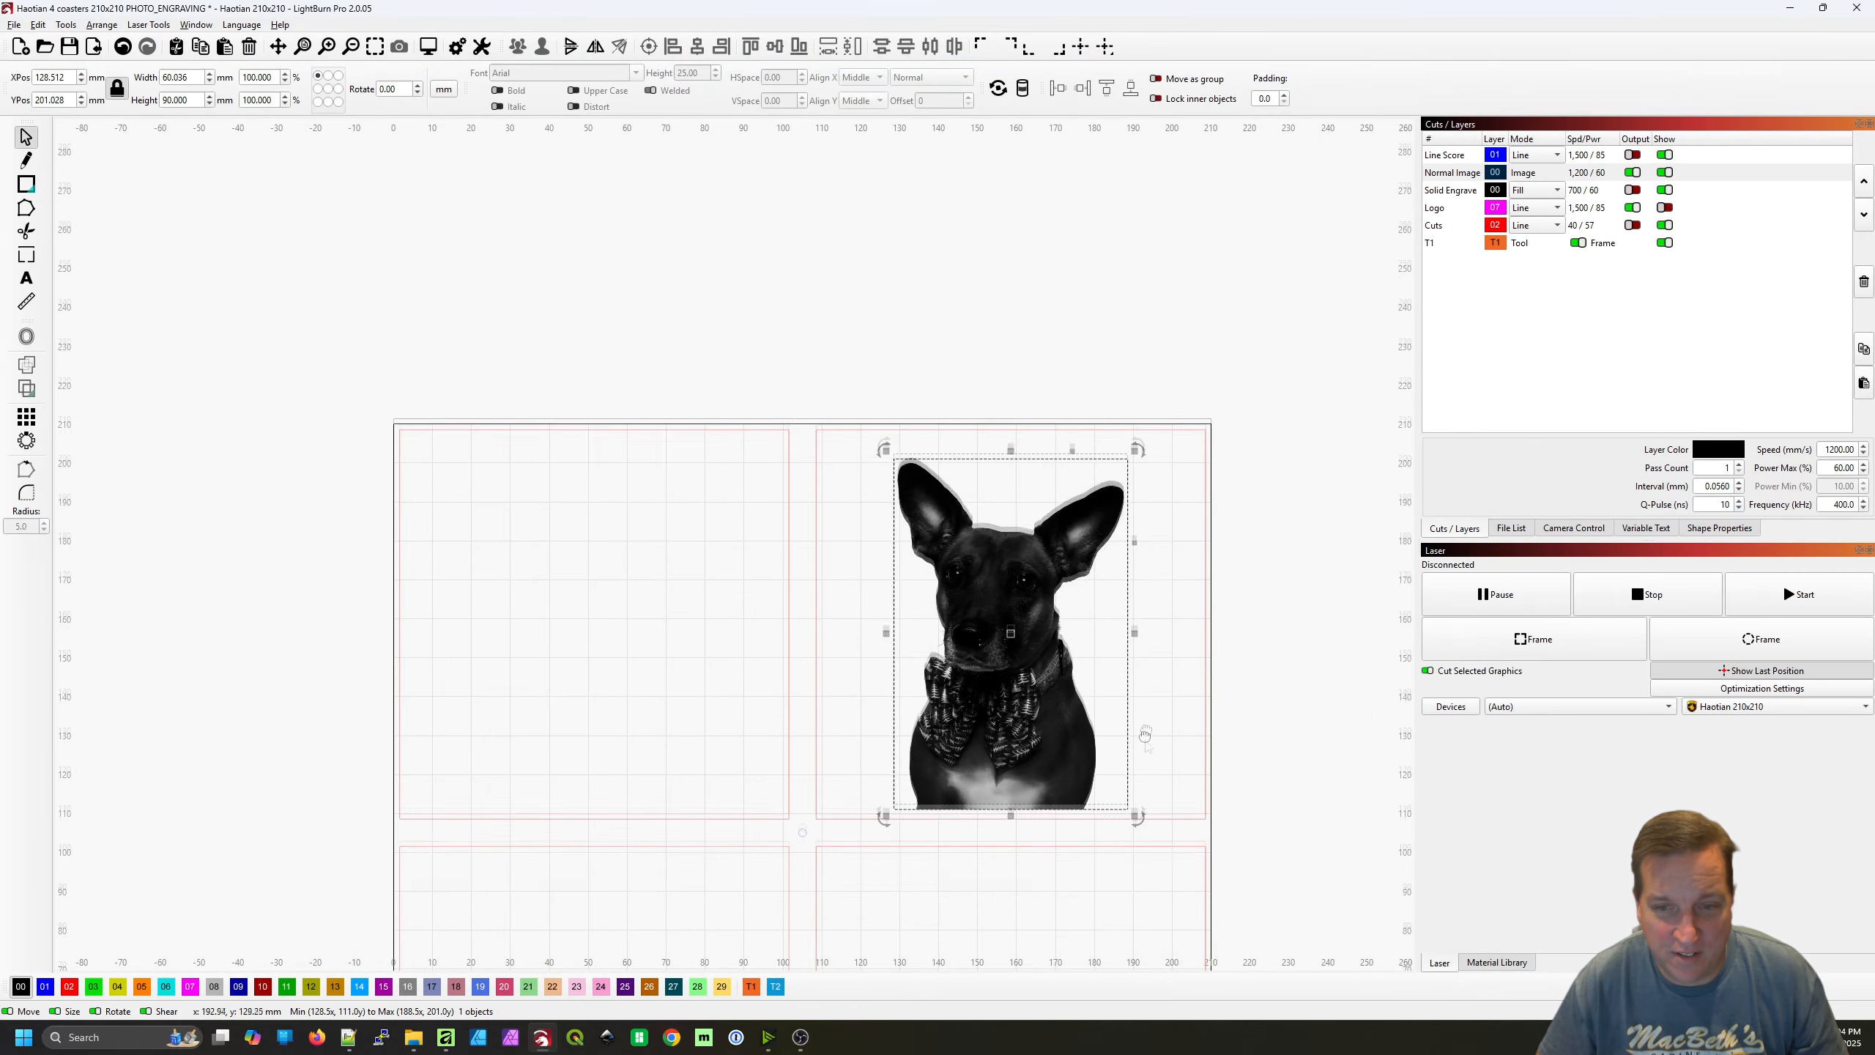
pyautogui.moveTo(1145, 735); pyautogui.dragTo(1179, 627)
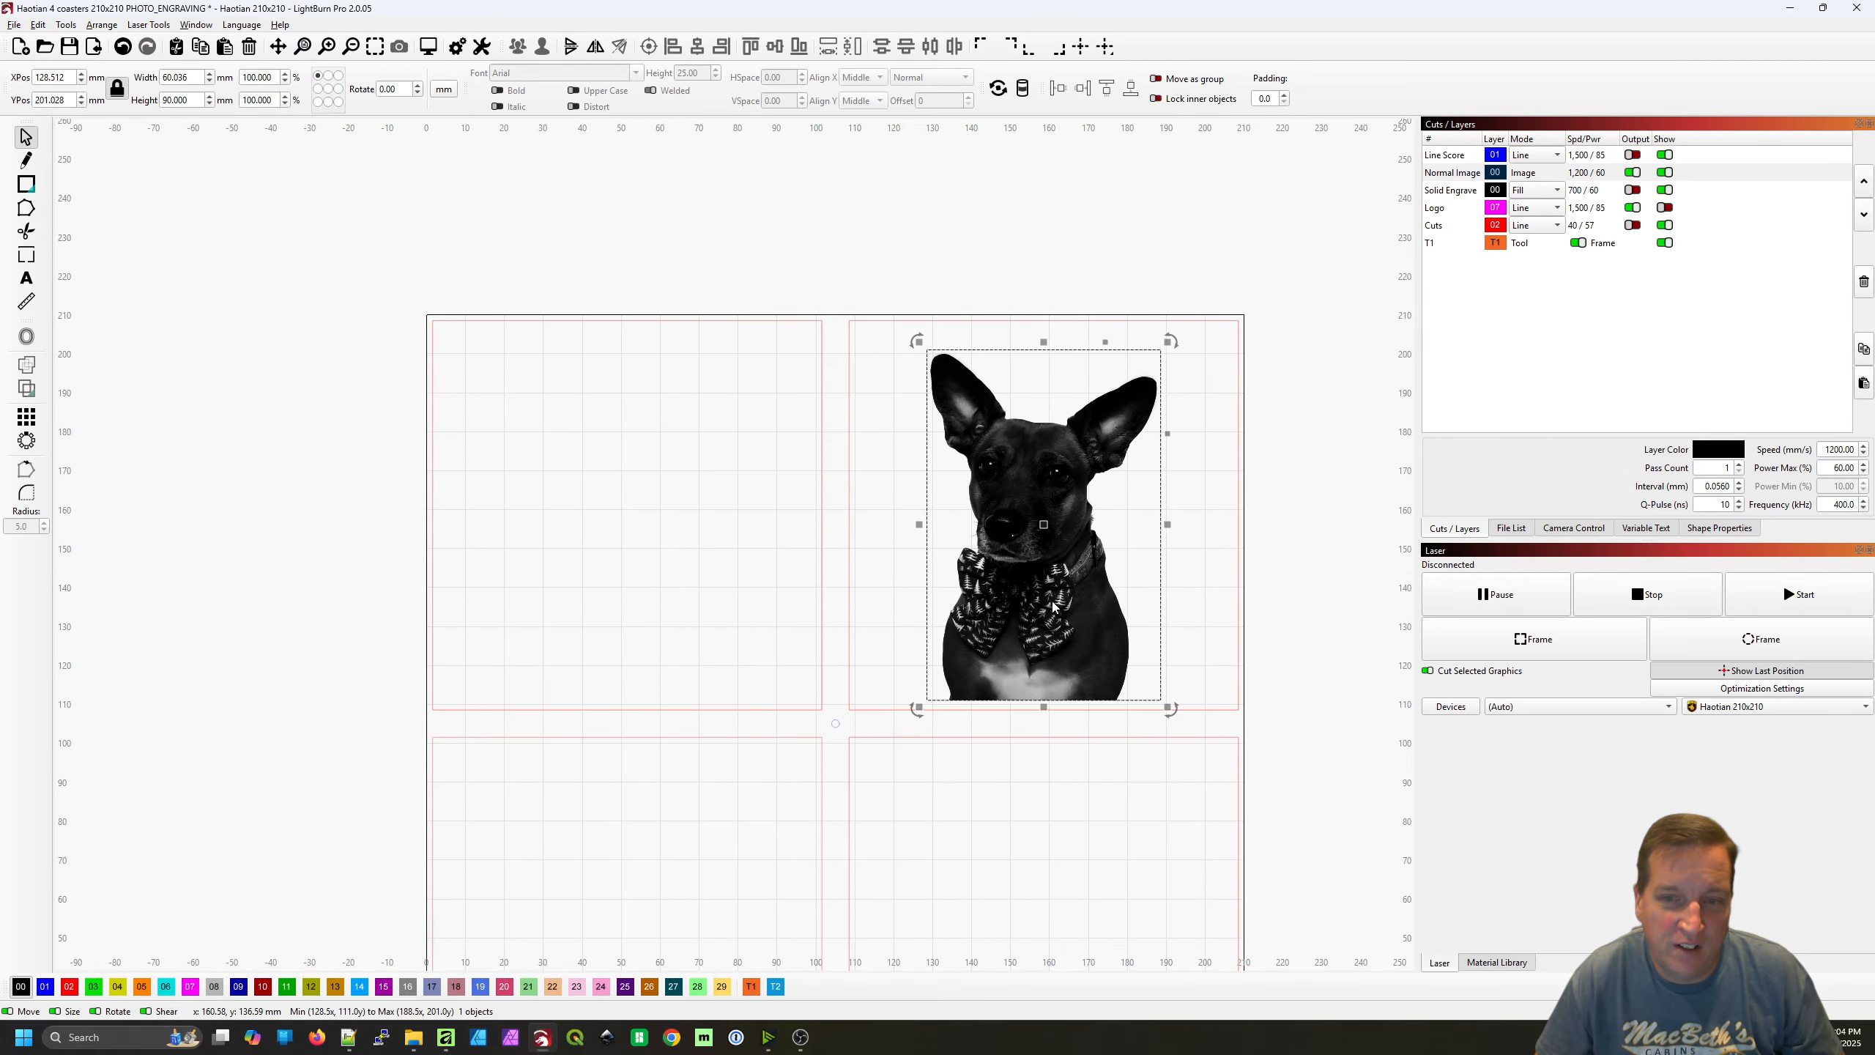
pyautogui.moveTo(1320, 644); pyautogui.dragTo(1239, 549)
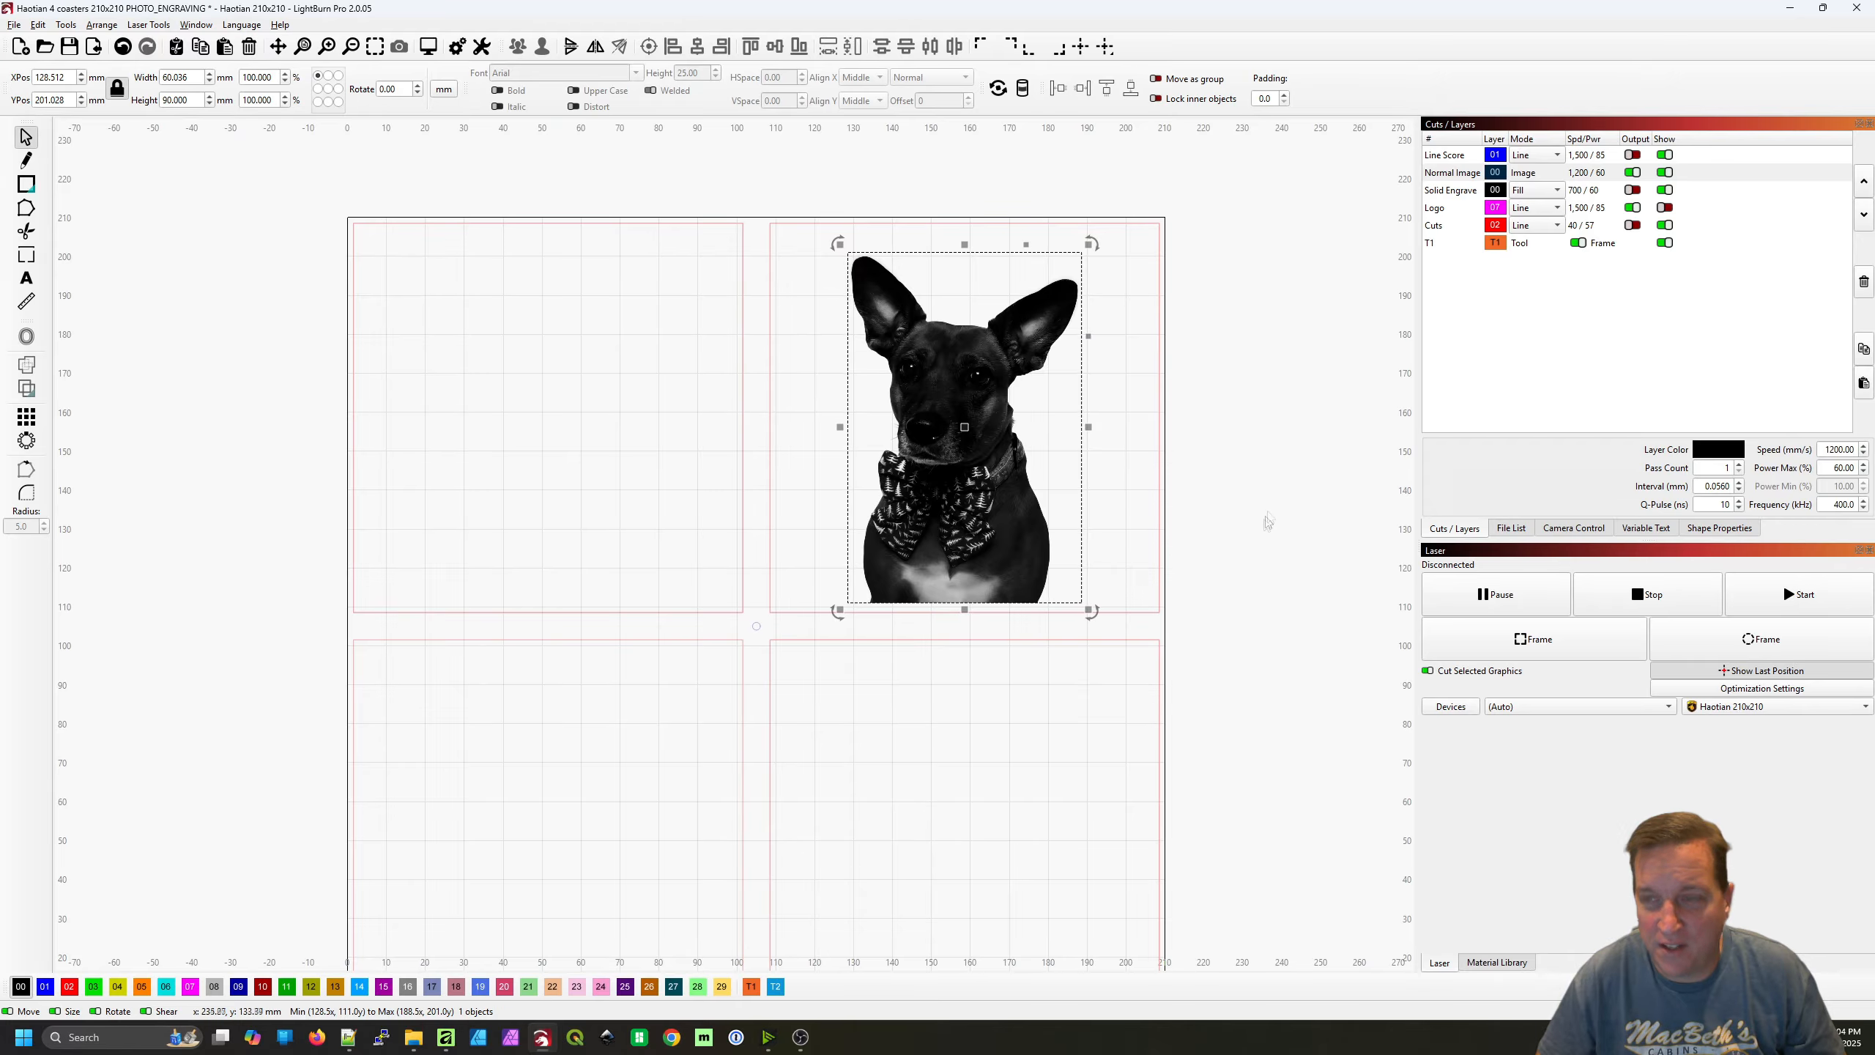
pyautogui.doubleClick(1595, 174)
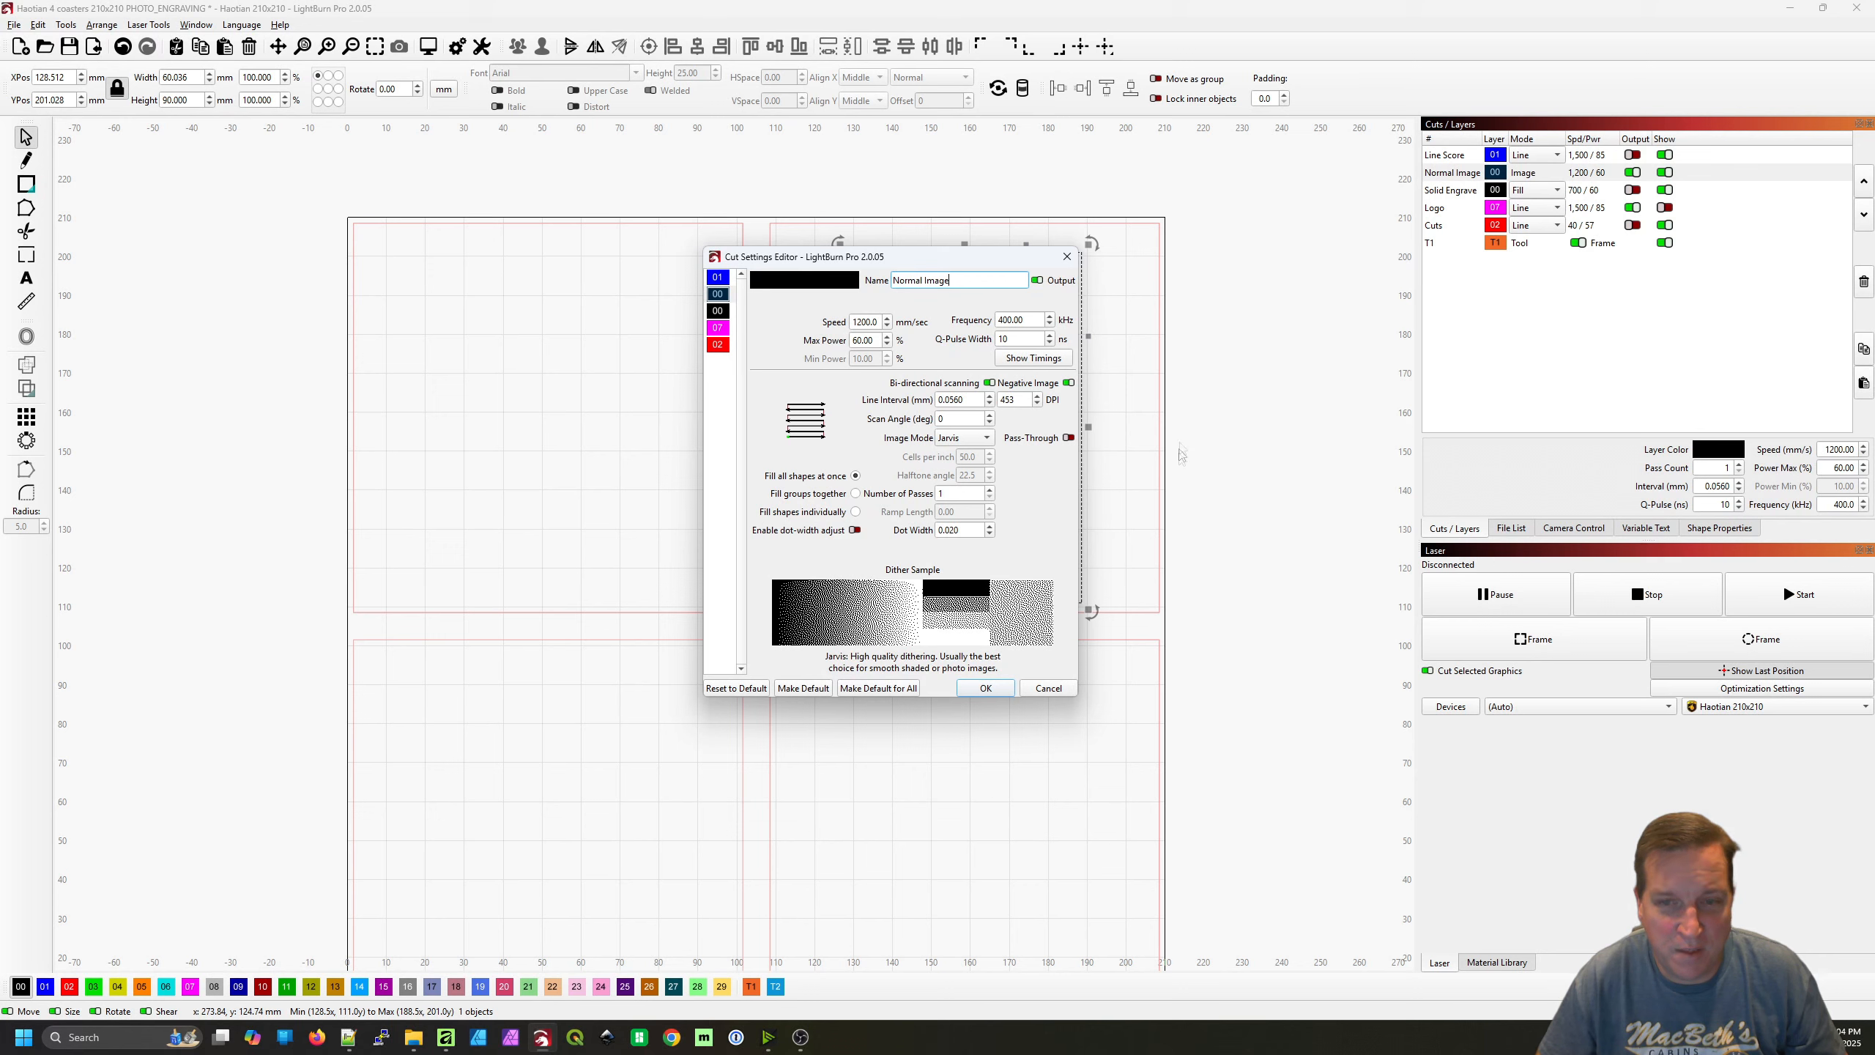
pyautogui.press('Tab')
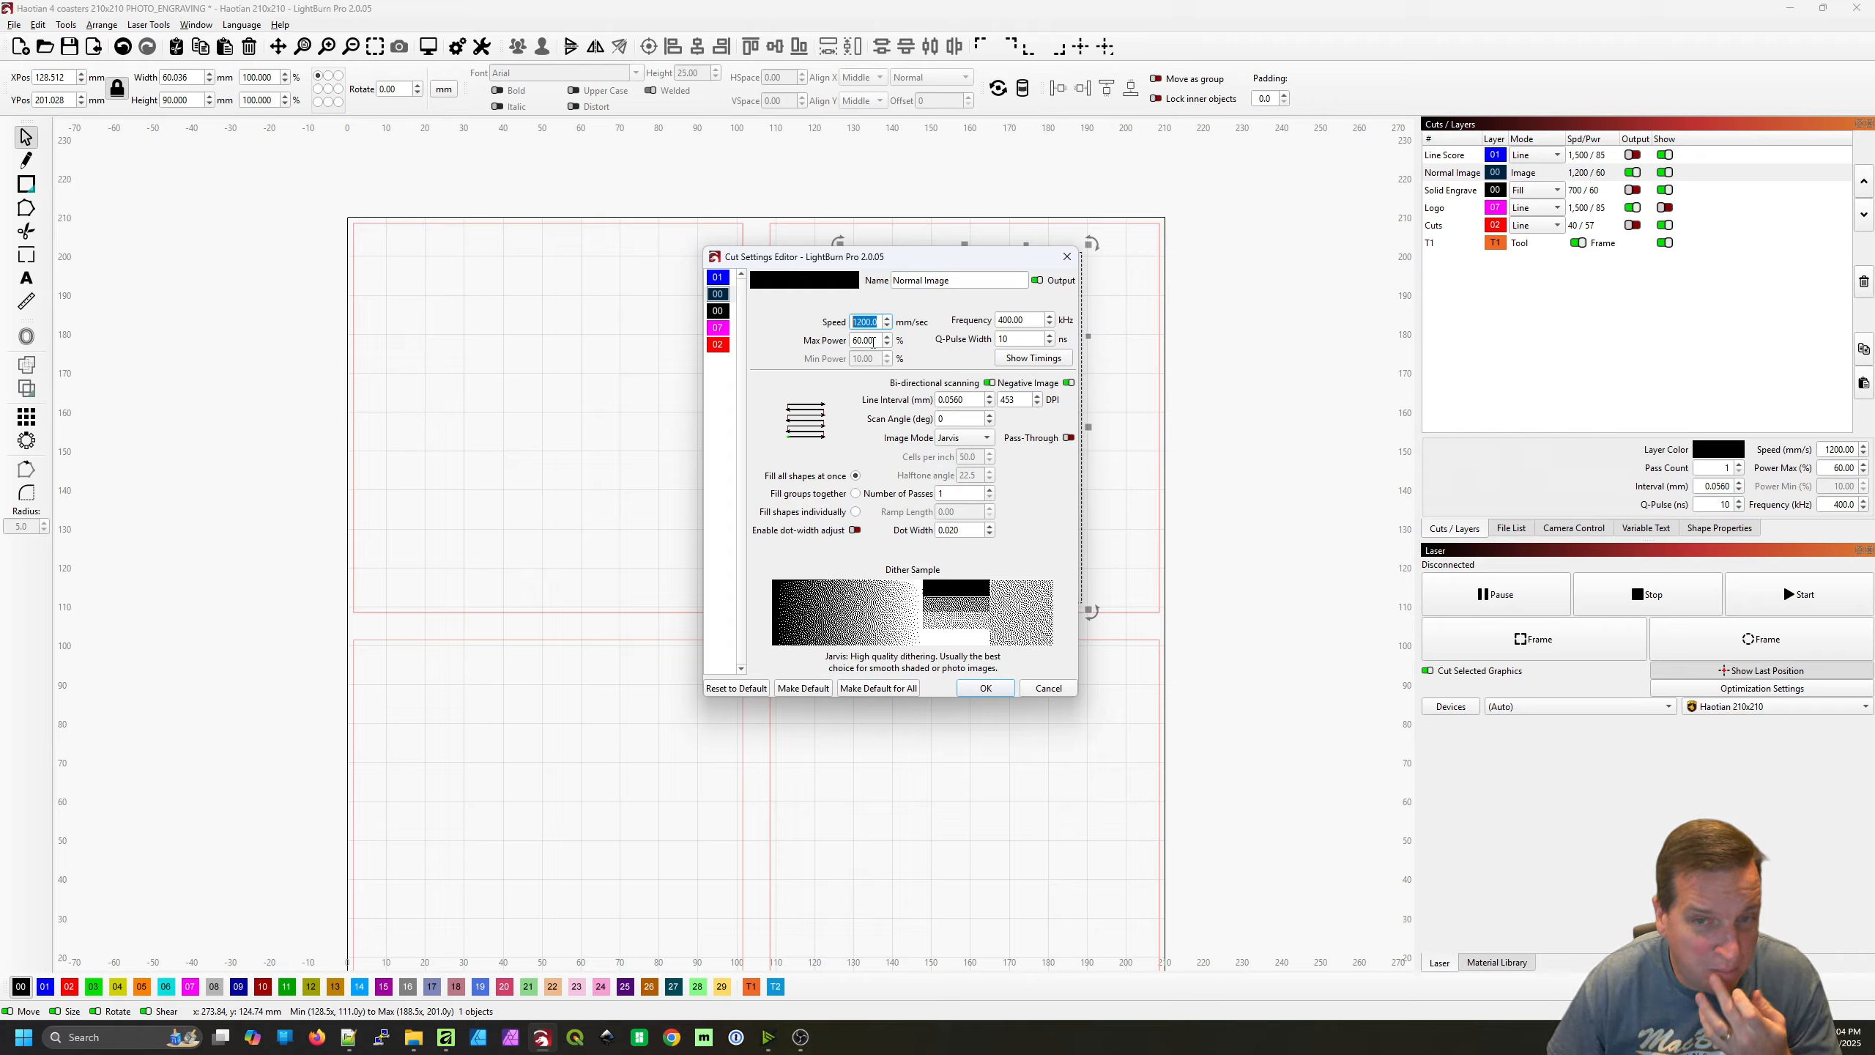
pyautogui.press('Tab')
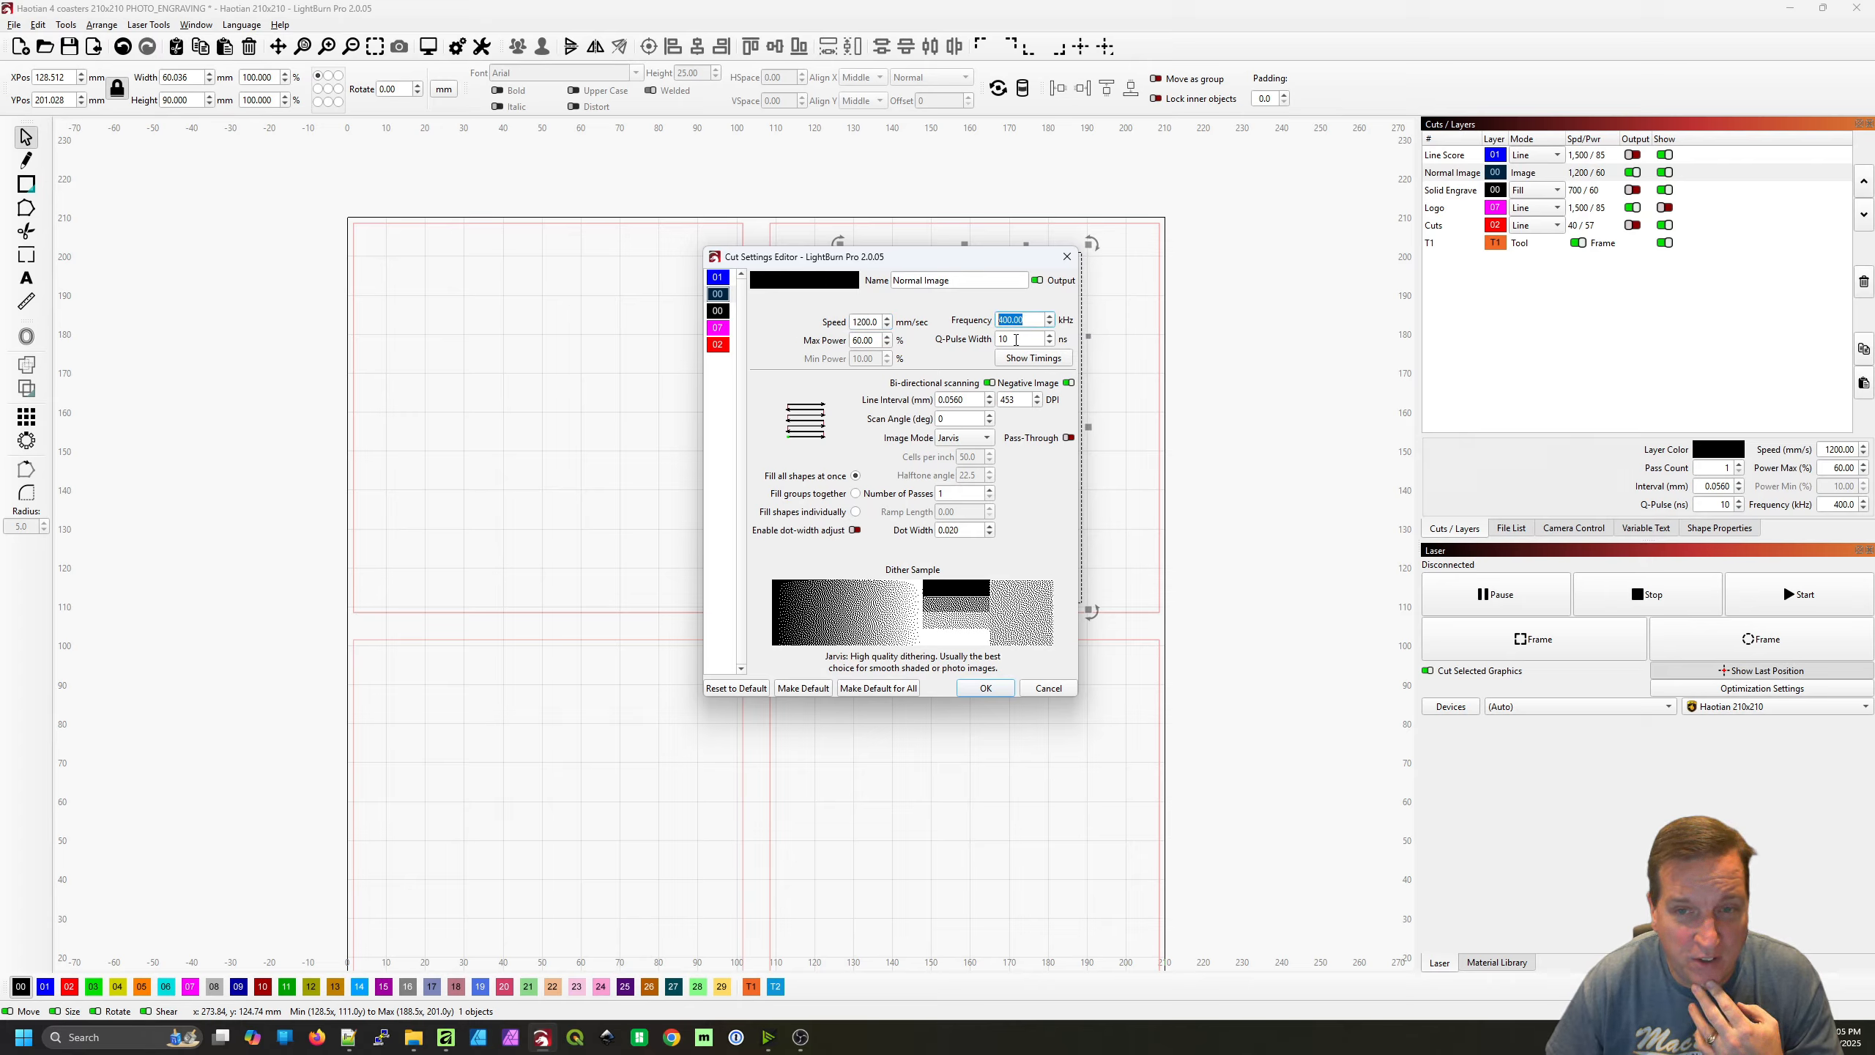
pyautogui.press('Tab')
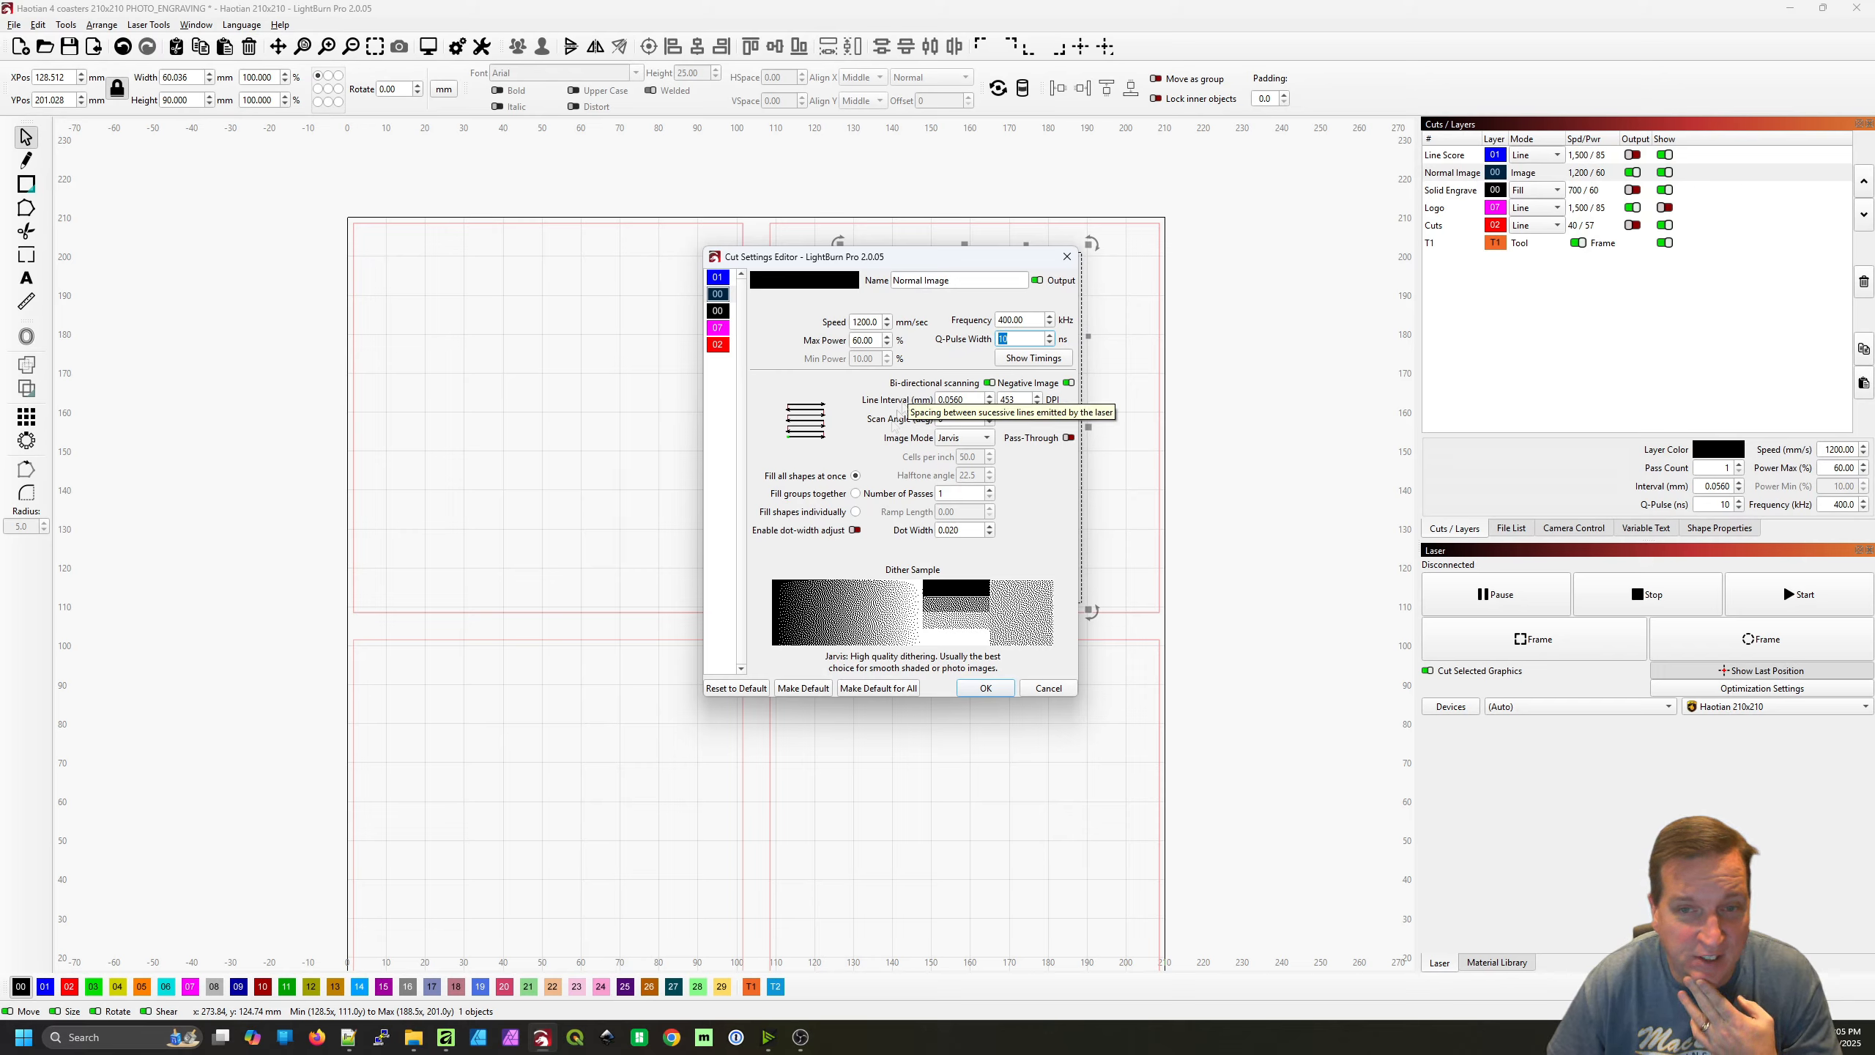
pyautogui.moveTo(1017, 398); pyautogui.dragTo(1007, 399)
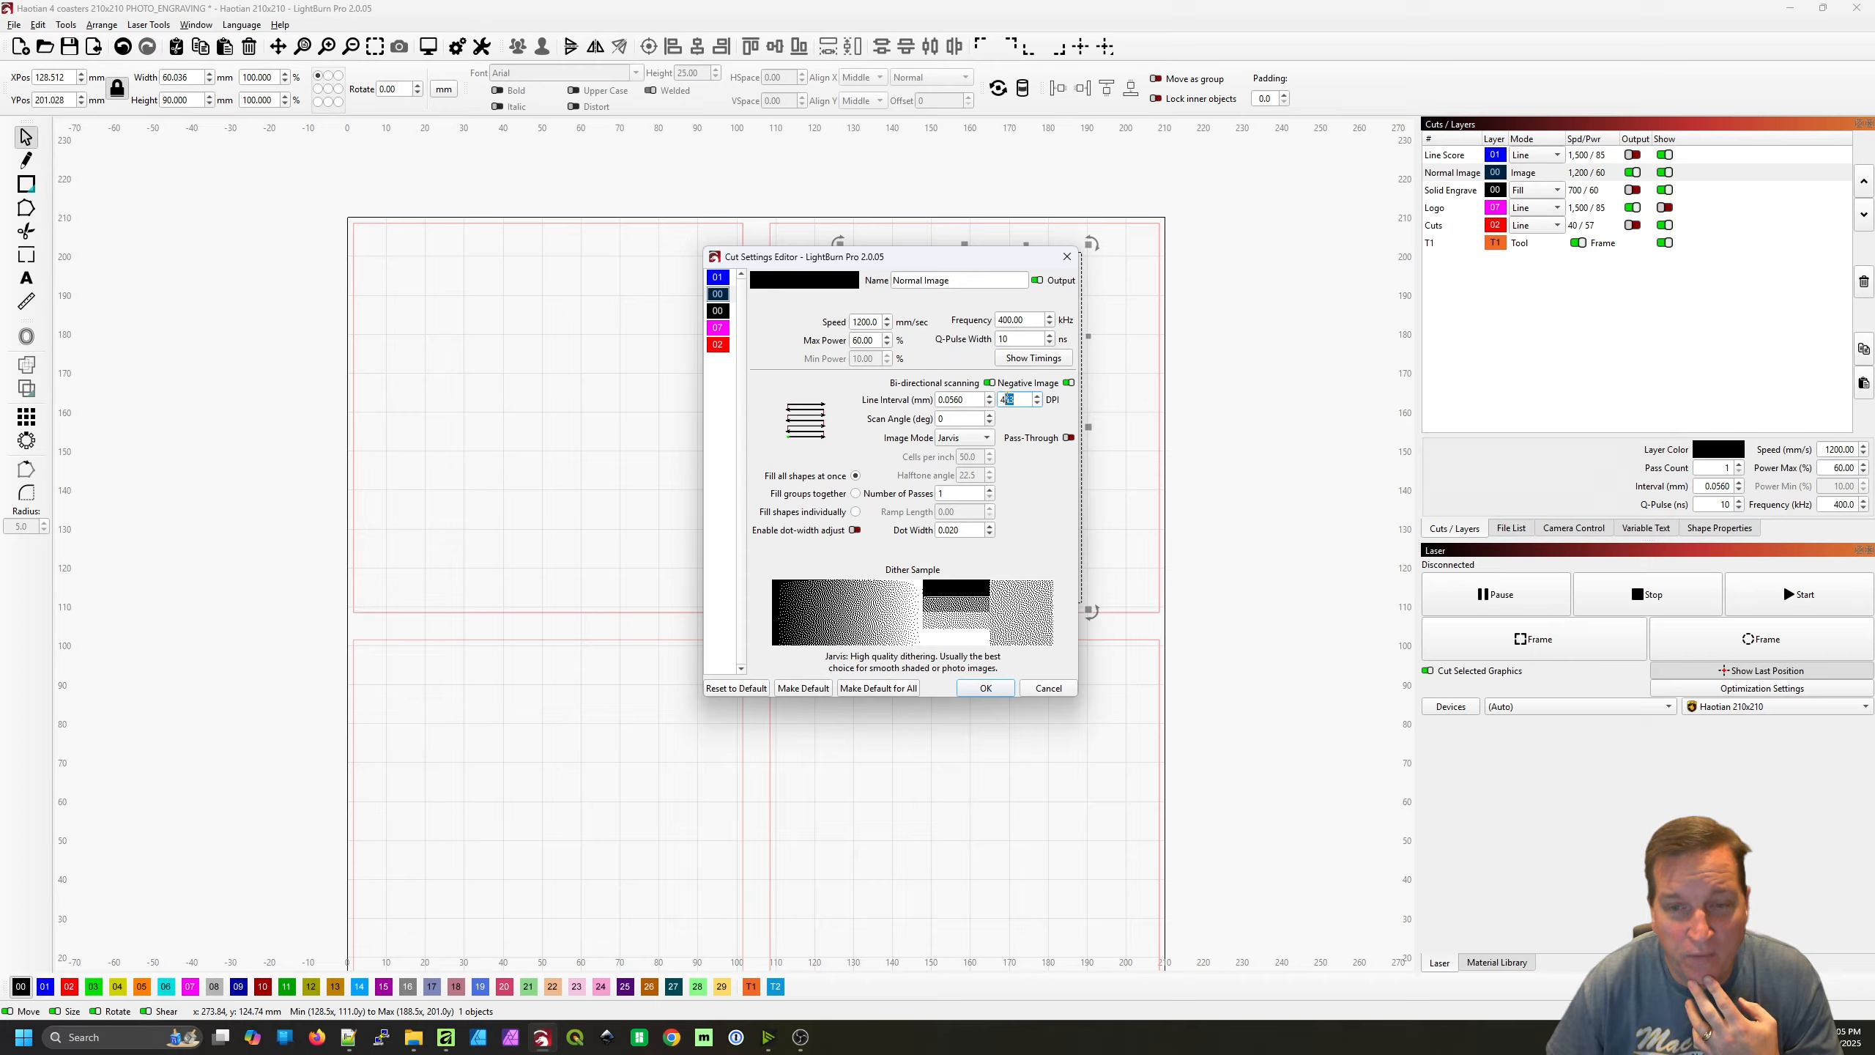
# Look through the available image modes for the Normal Image layer, keep Jarvis, and accept the cut settings
pyautogui.click(987, 438)
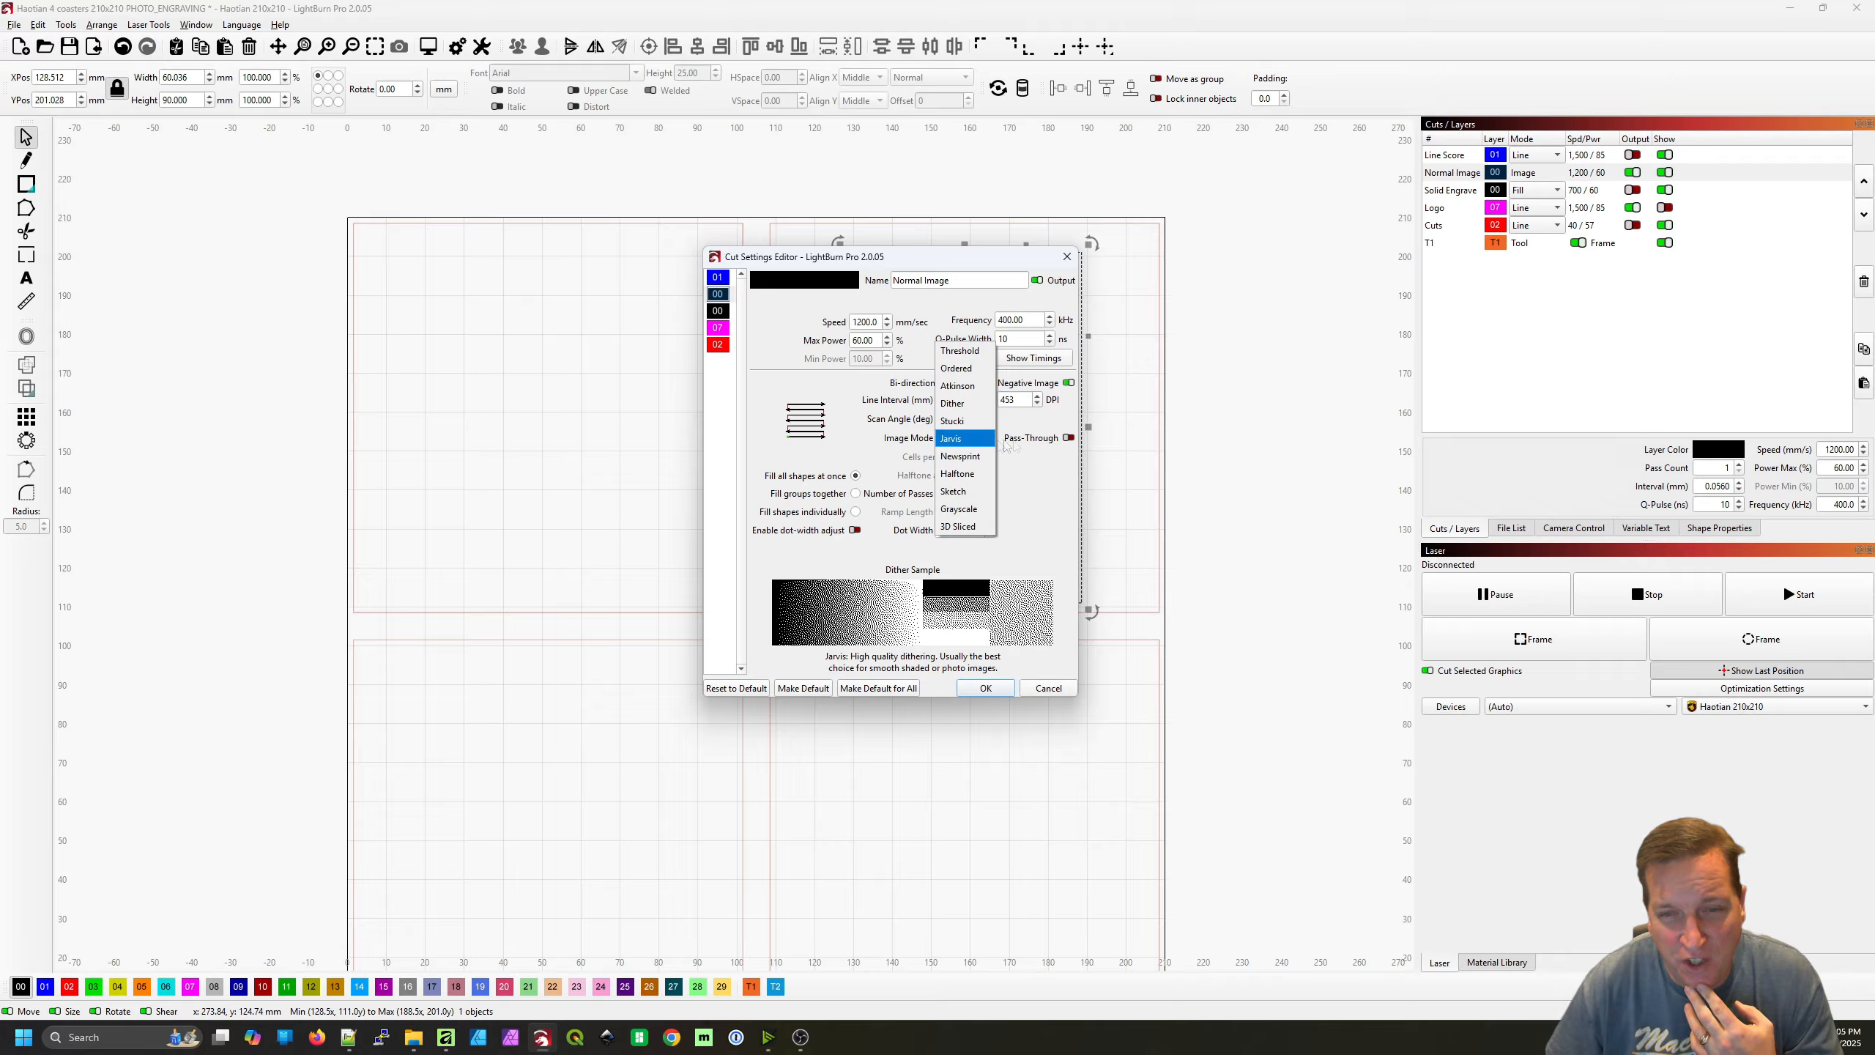
pyautogui.click(1045, 487)
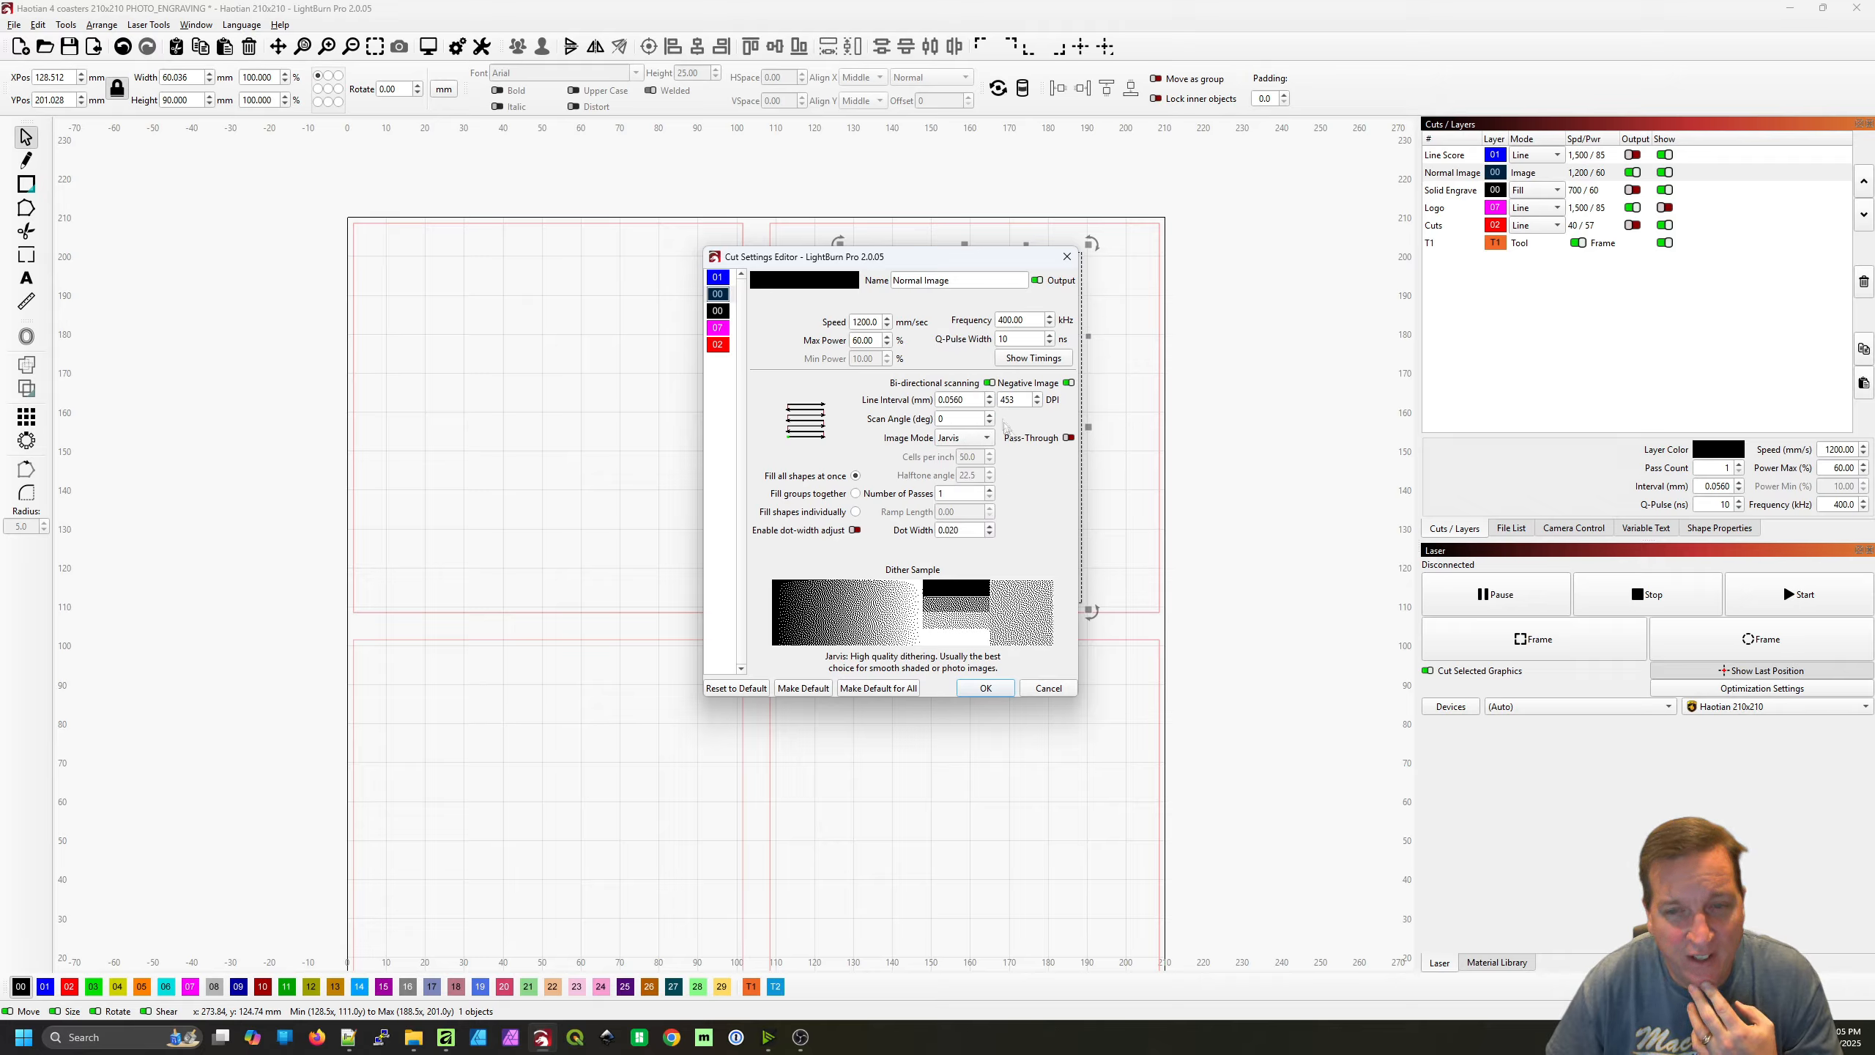
pyautogui.click(993, 441)
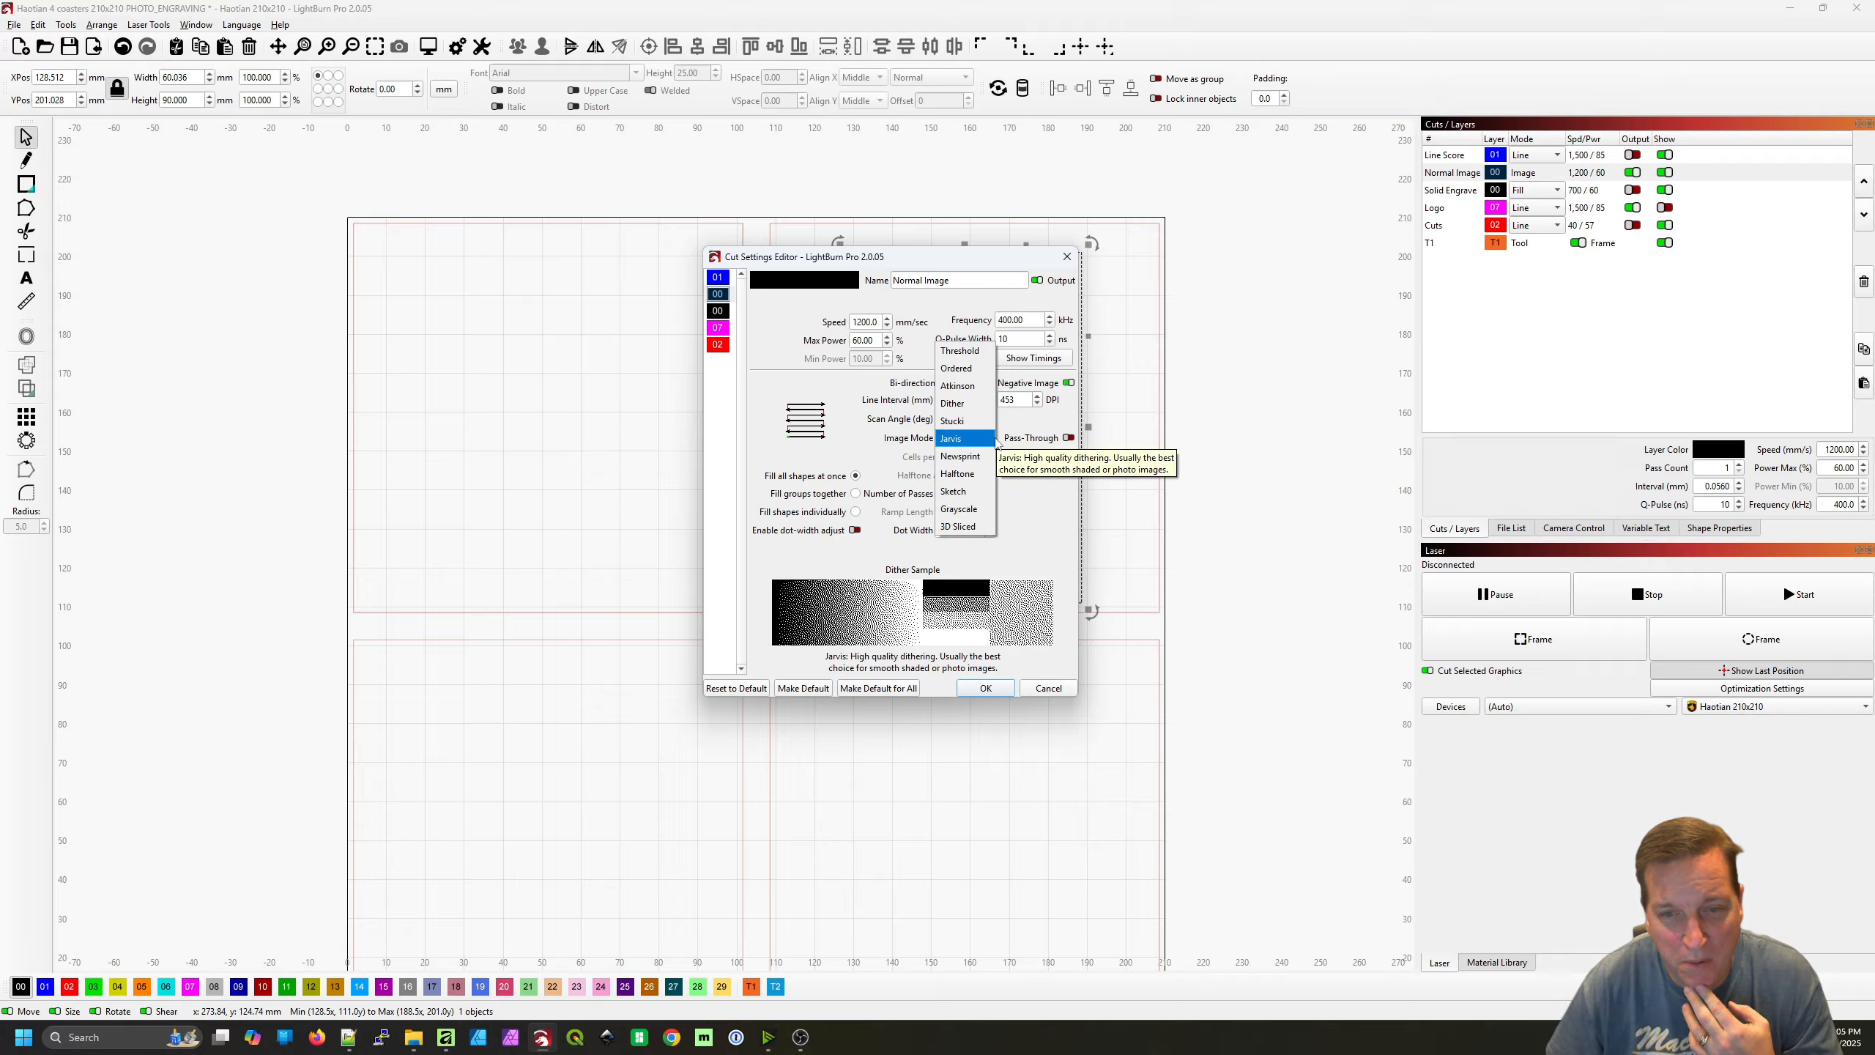
pyautogui.click(1050, 498)
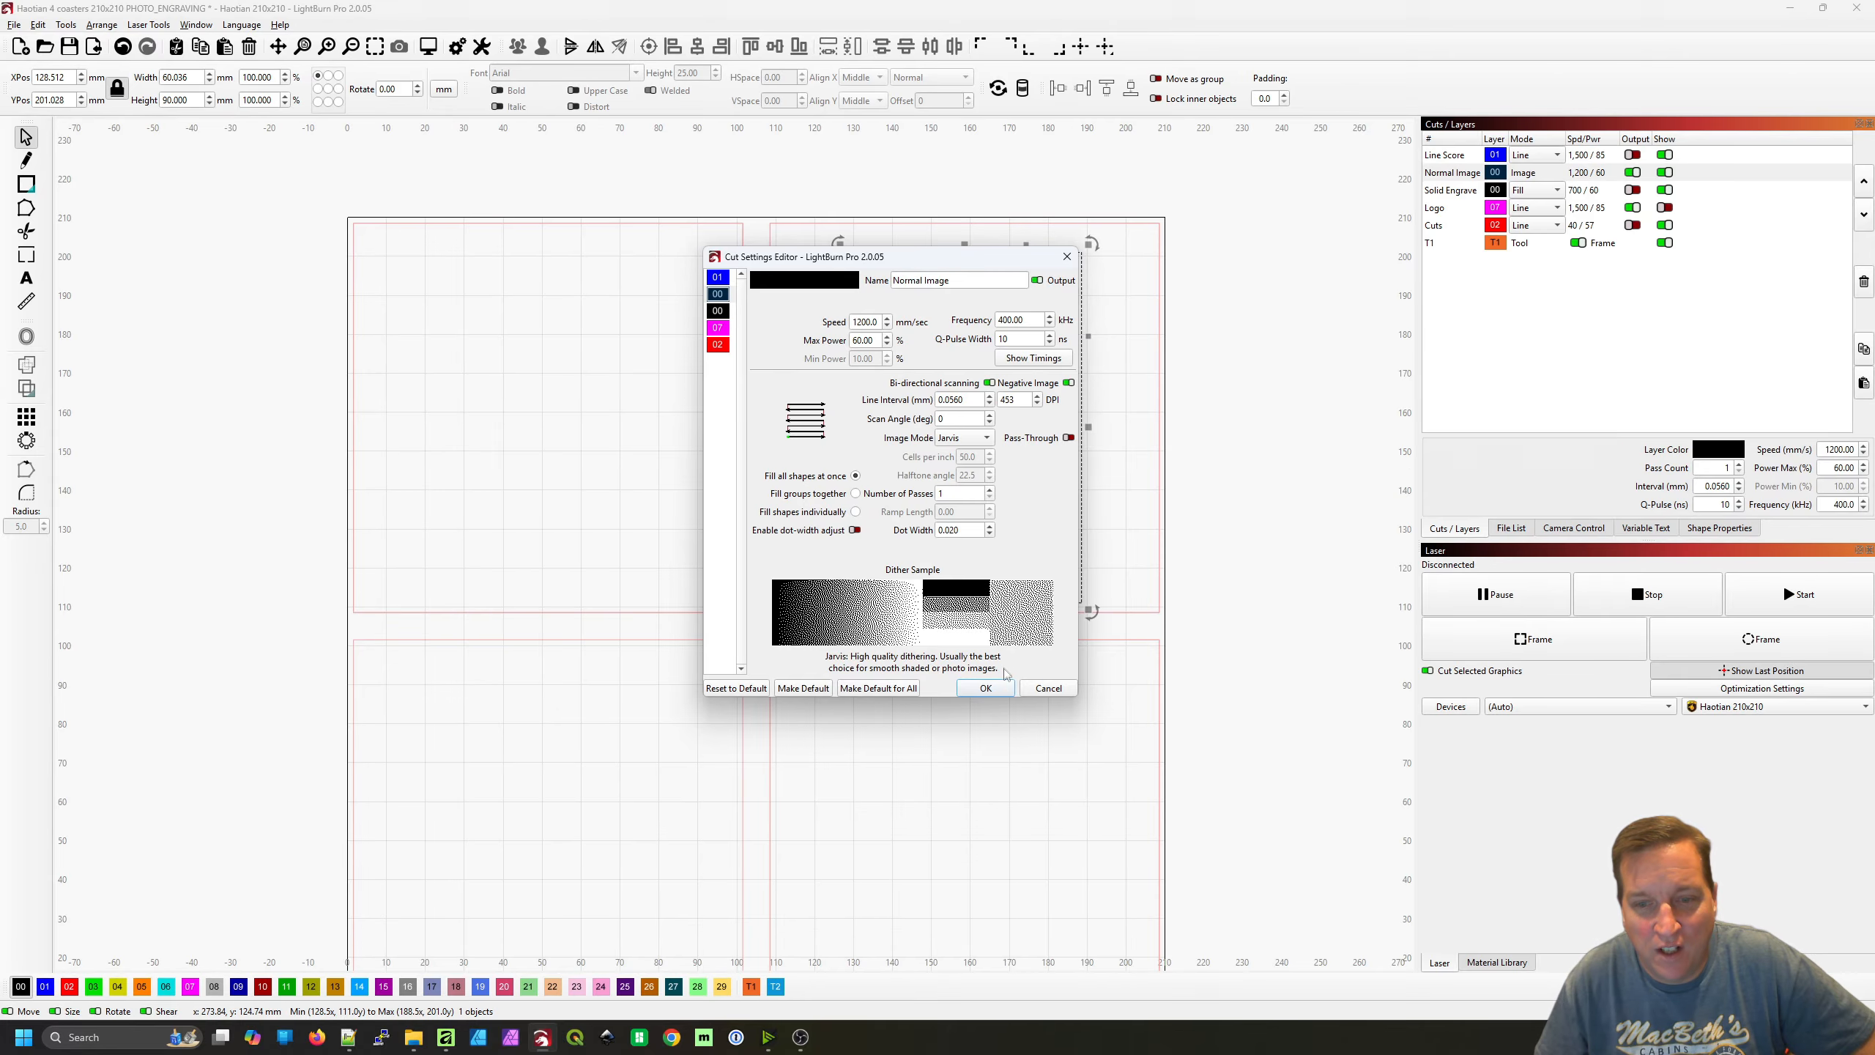
pyautogui.click(987, 688)
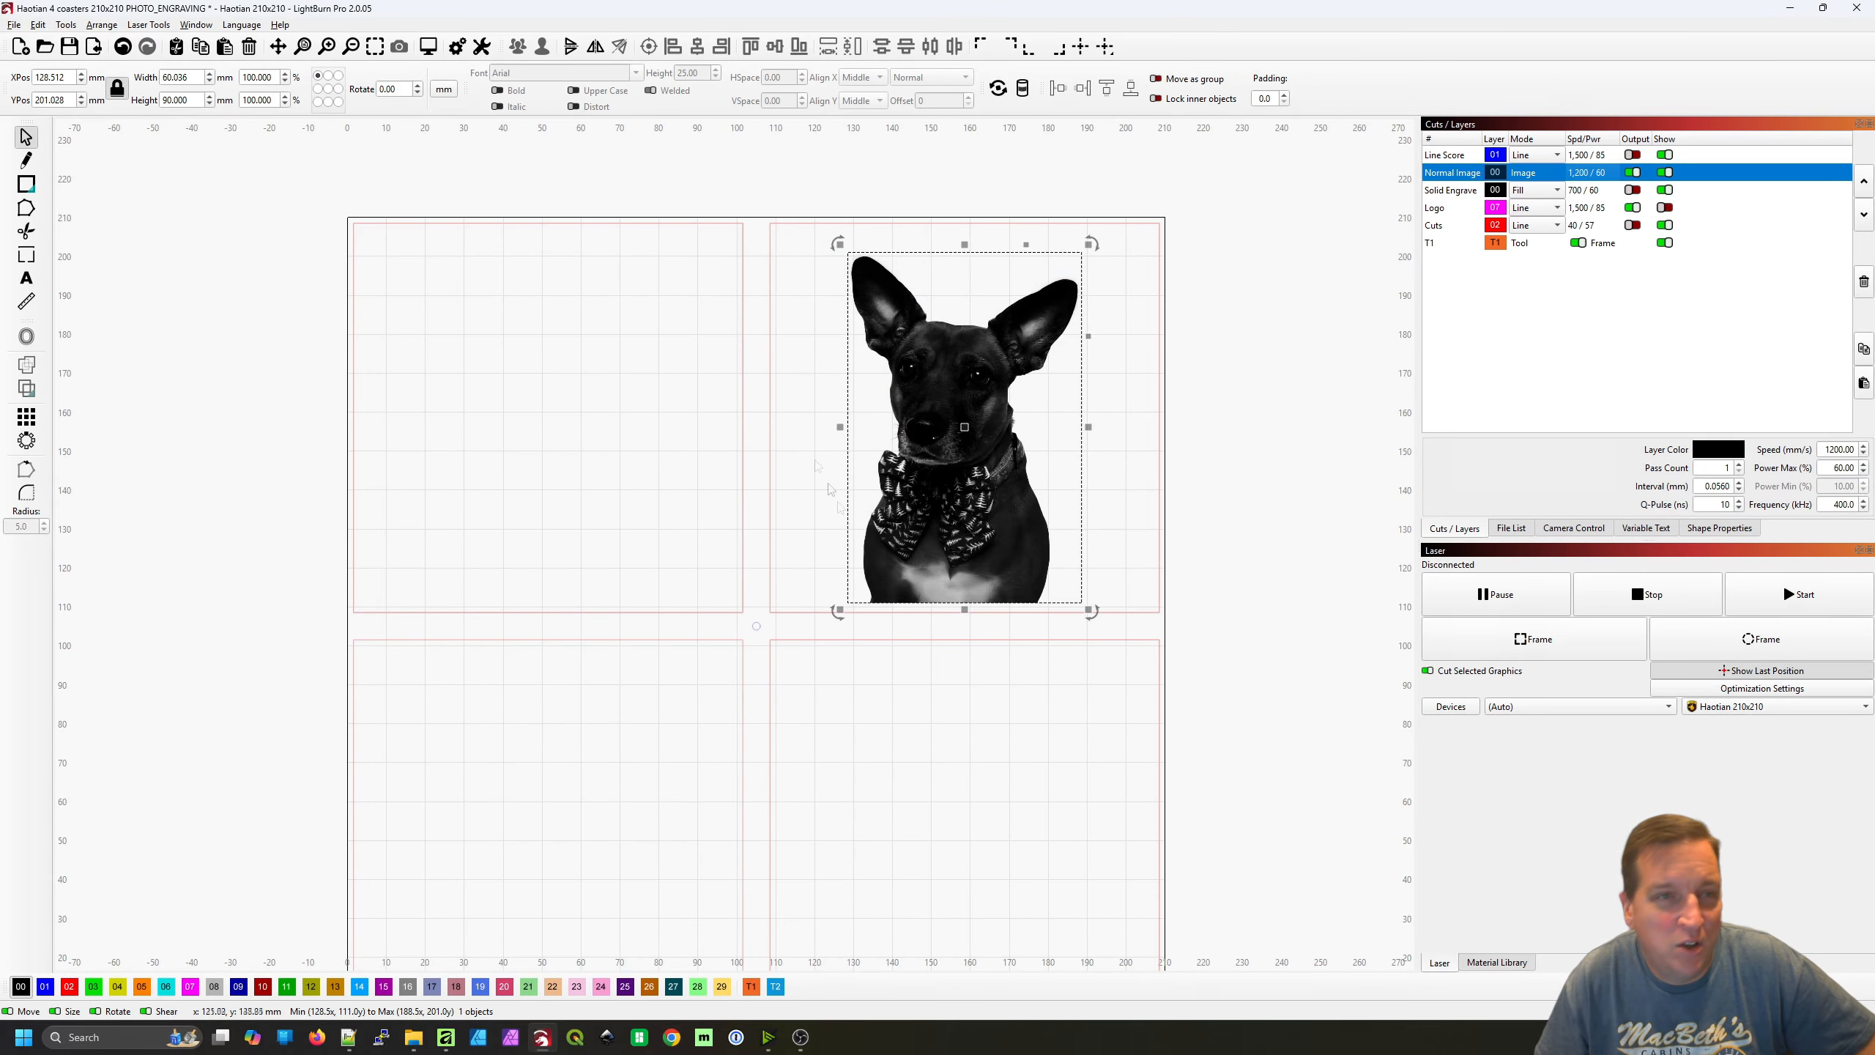
# Examine the simulated engraving of the dog in the job preview, checking the face, bow tie and body dithering close up
pyautogui.click(430, 48)
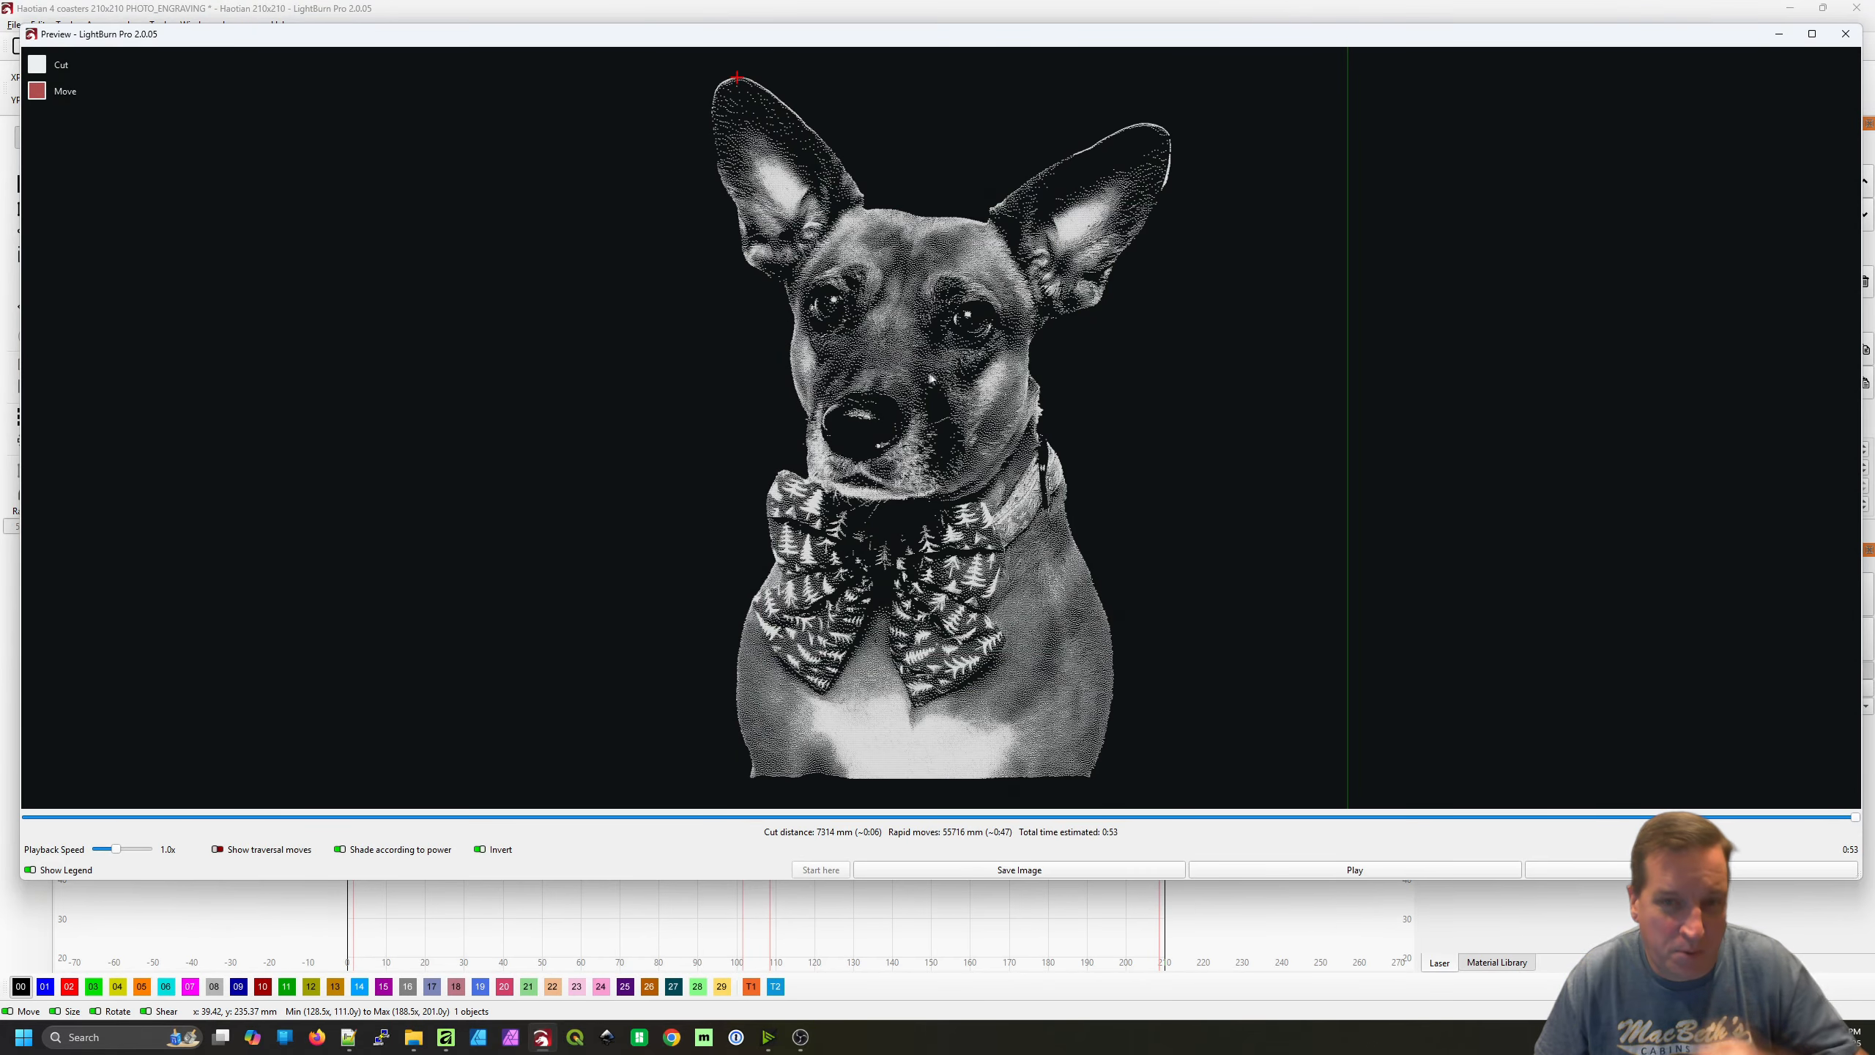
pyautogui.scroll(4, 1011, 596)
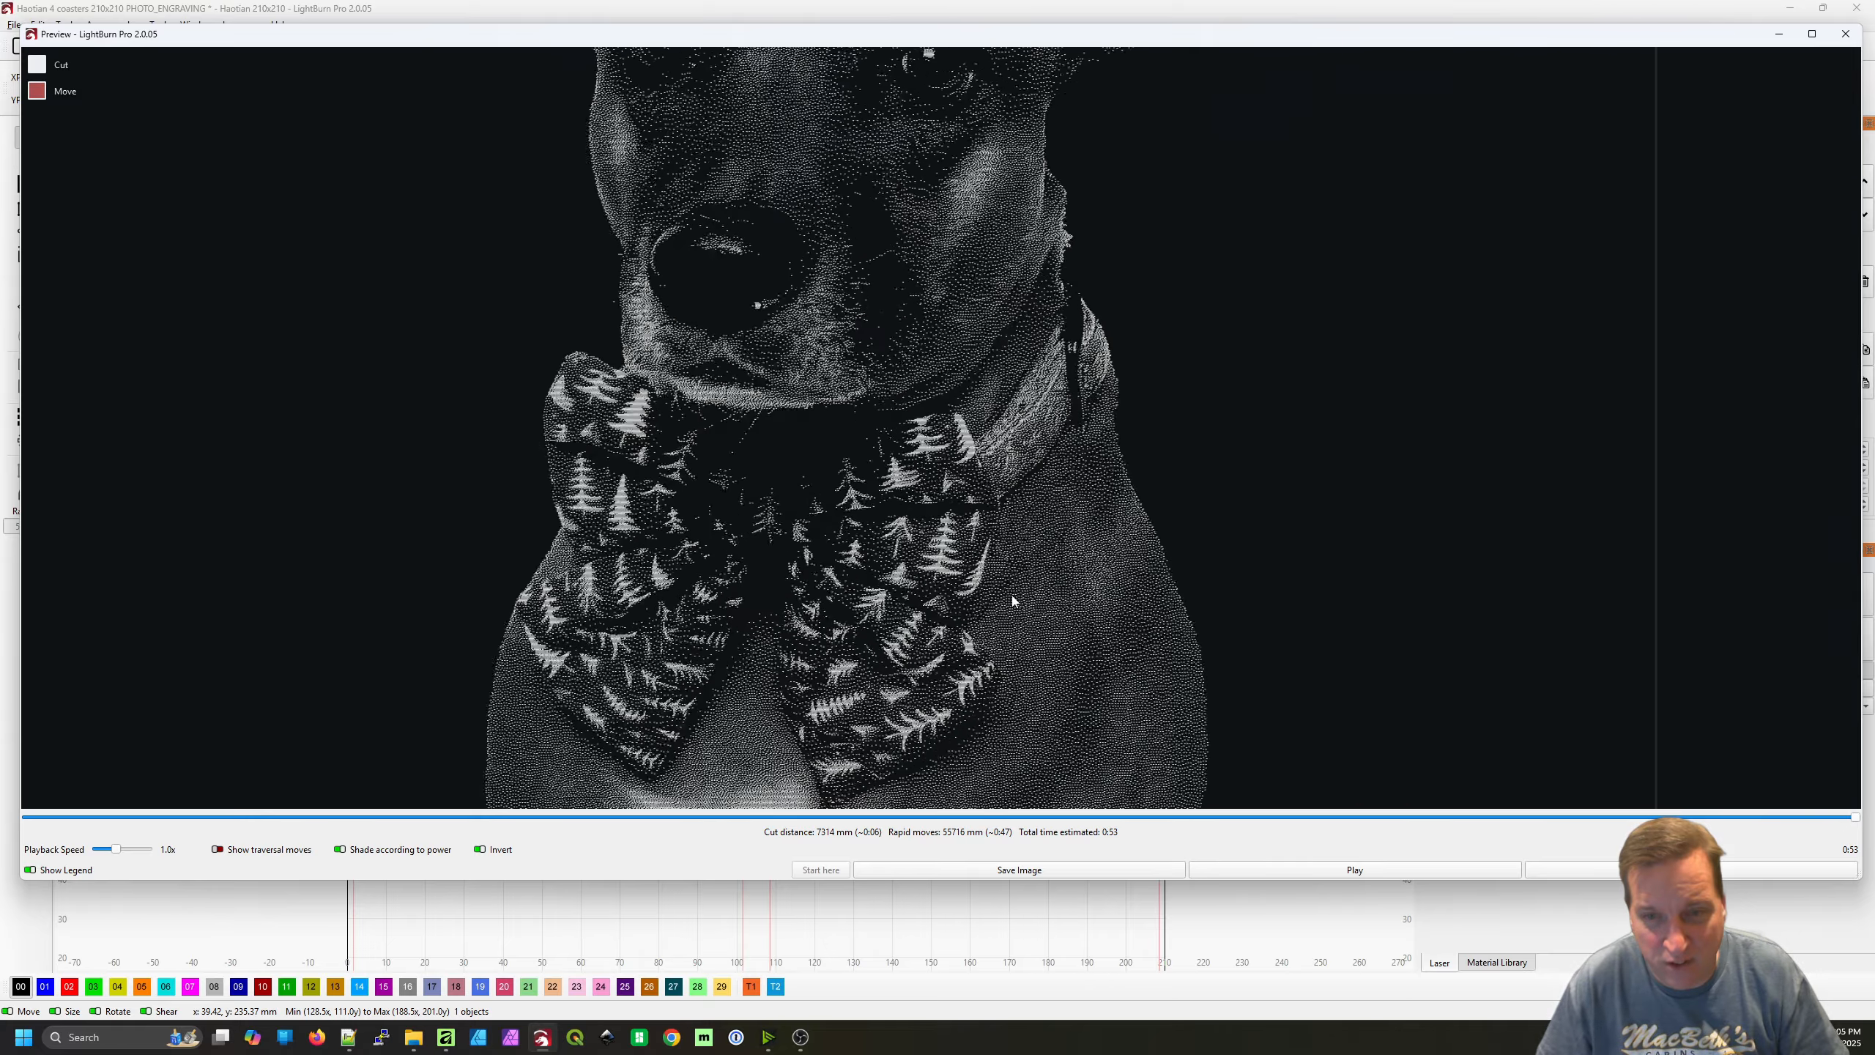
pyautogui.scroll(-1, 1011, 595)
pyautogui.moveTo(1032, 698); pyautogui.dragTo(1055, 663)
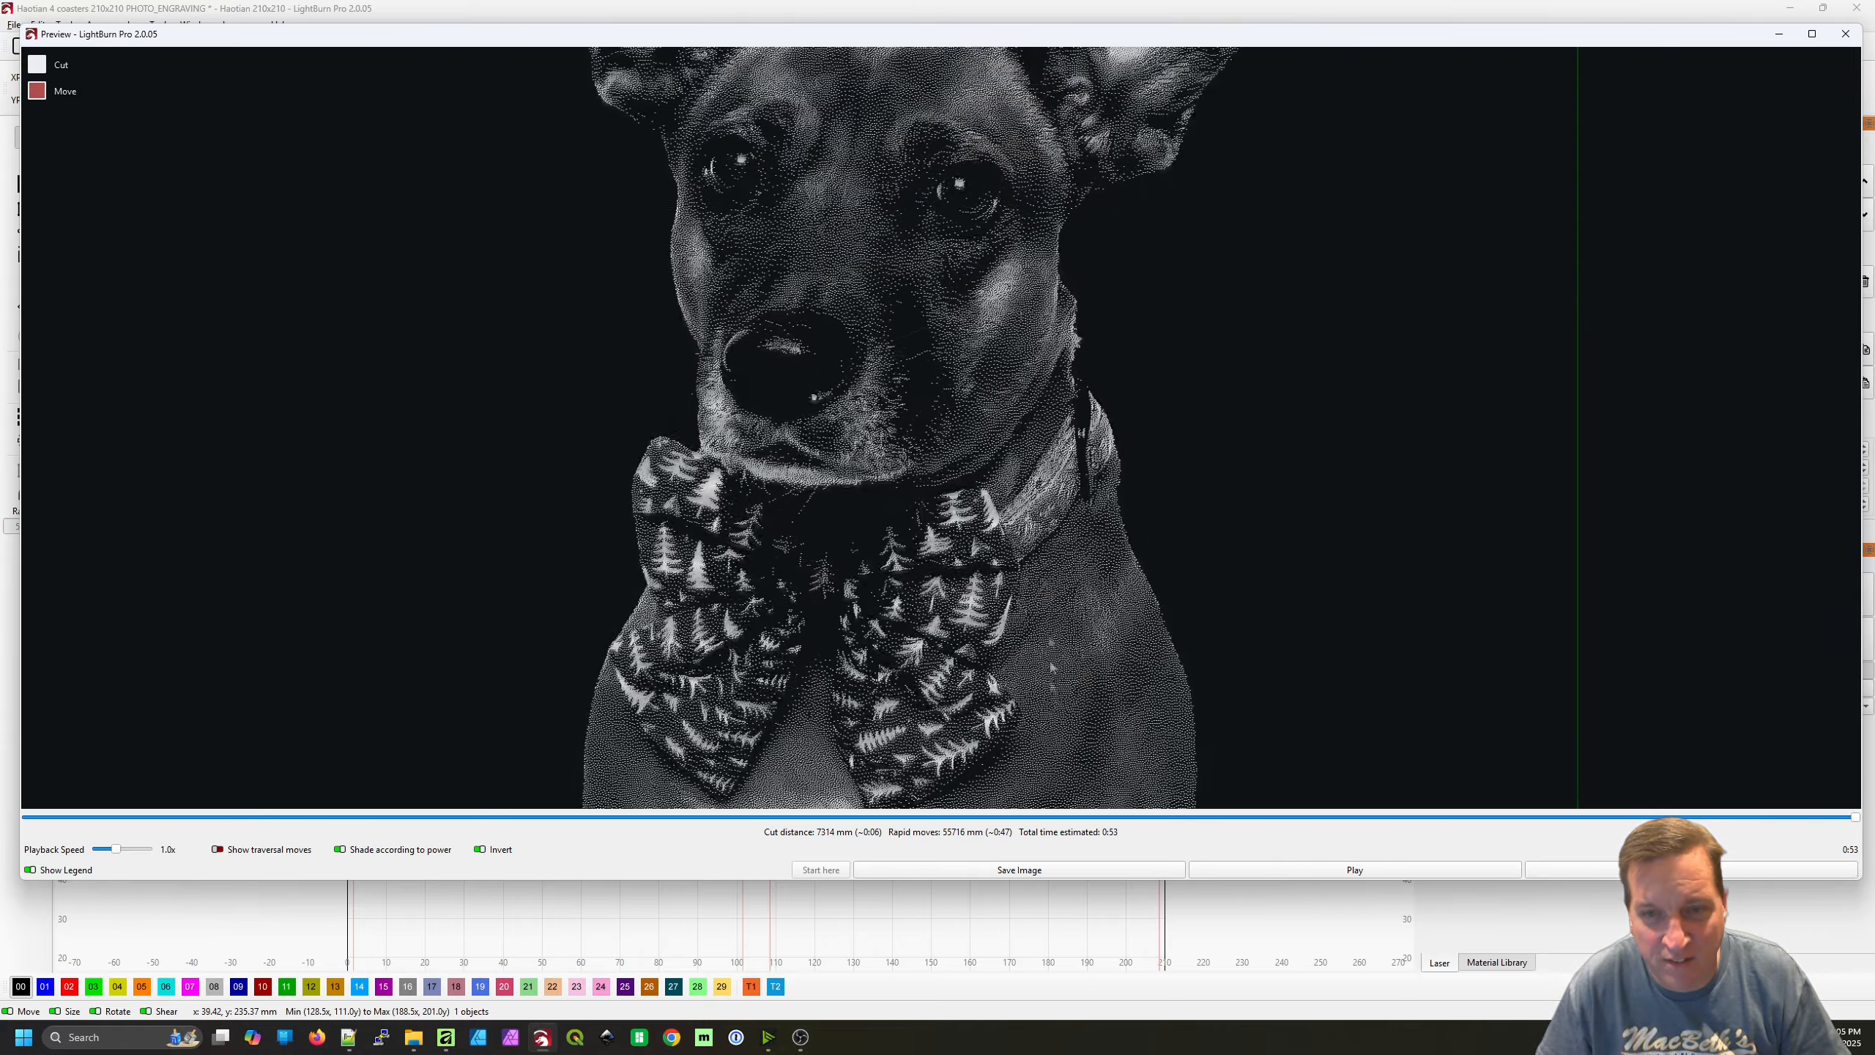
pyautogui.moveTo(1025, 340); pyautogui.dragTo(1036, 376)
pyautogui.scroll(-4, 1031, 550)
pyautogui.press('Escape')
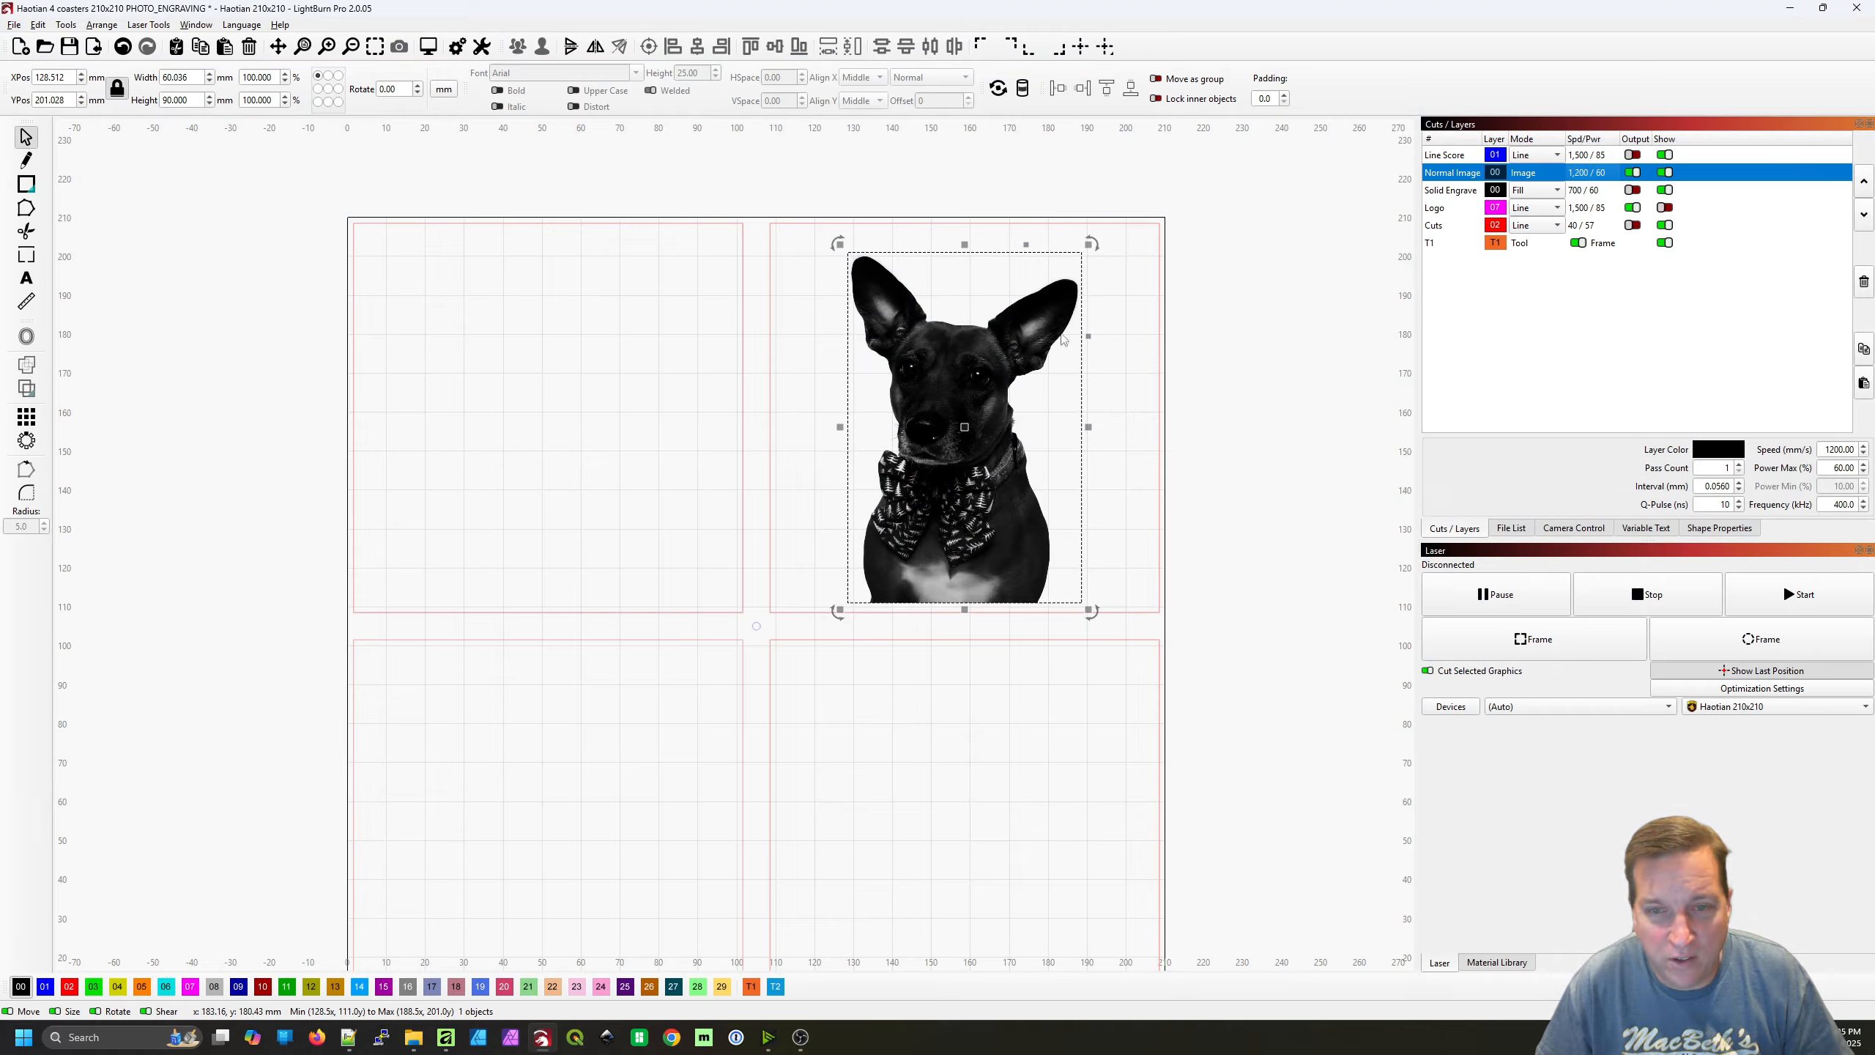